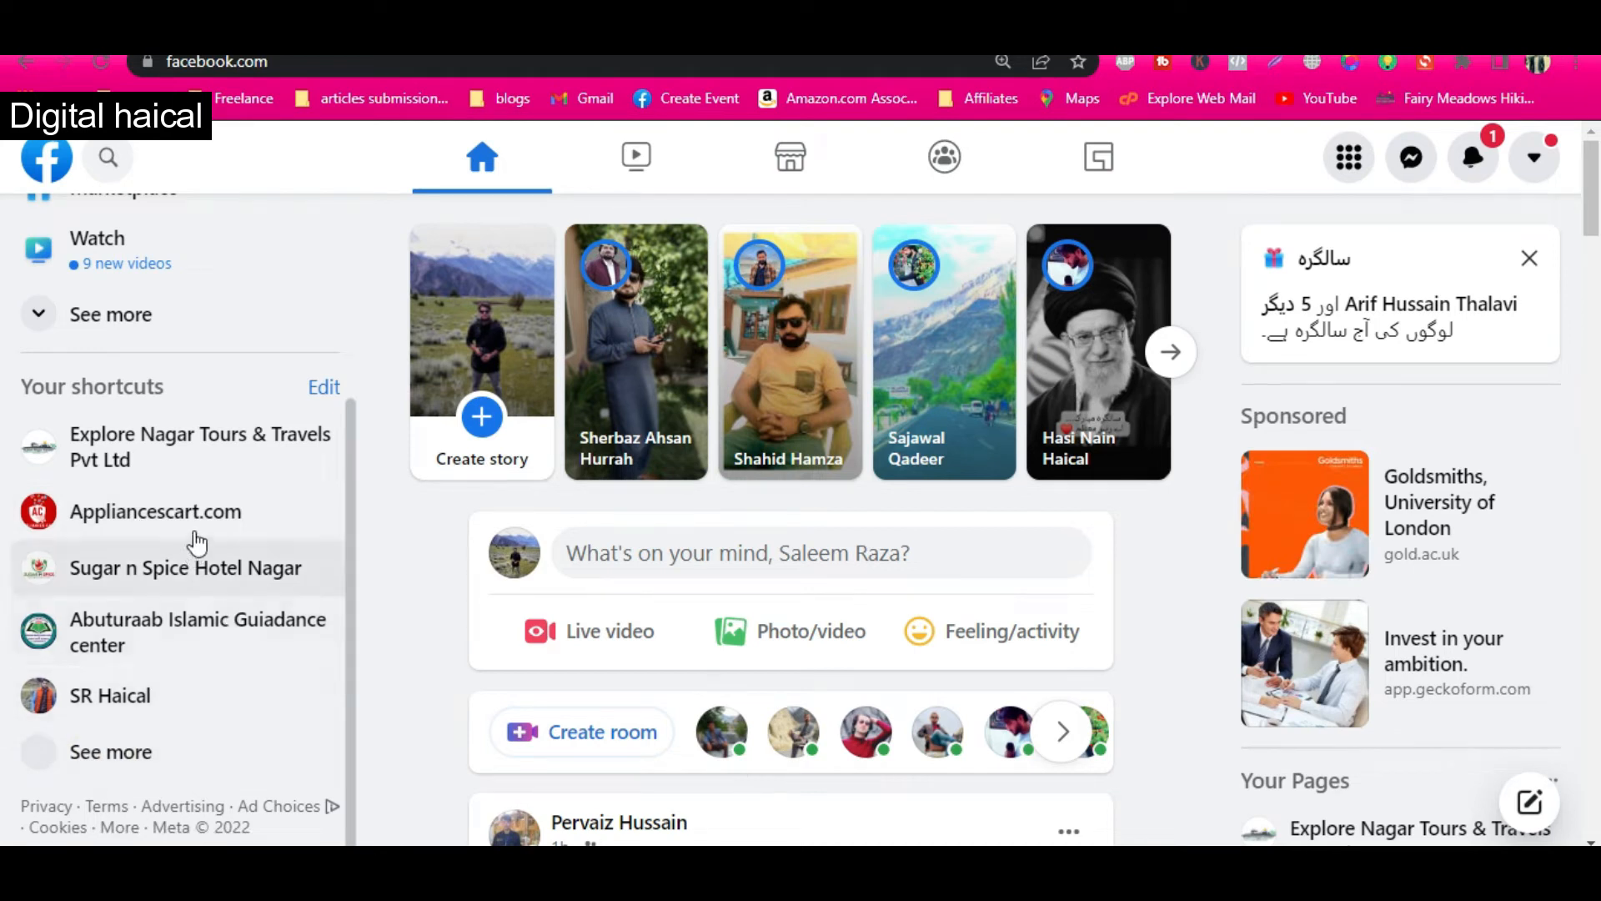
- Open Ads Manager for the ExploreNagar_travels business account
{"action": "scroll", "coordinate": [197, 636], "scroll_direction": "down", "scroll_amount": 3}
{"action": "scroll", "coordinate": [200, 638], "scroll_direction": "up", "scroll_amount": 10}
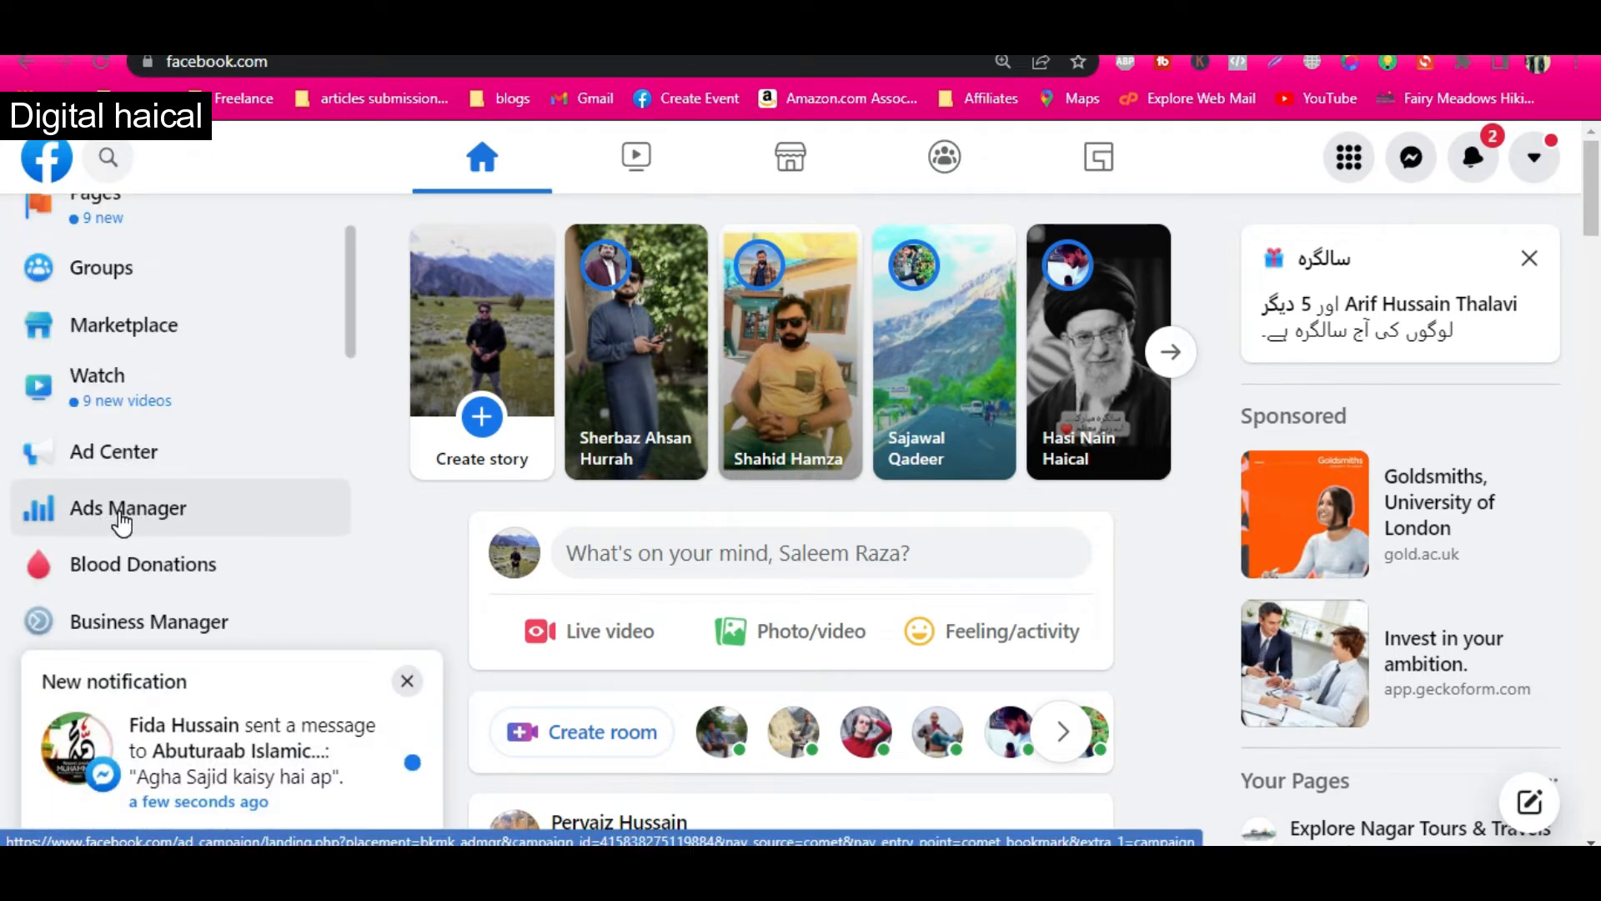
{"action": "left_click", "coordinate": [405, 678]}
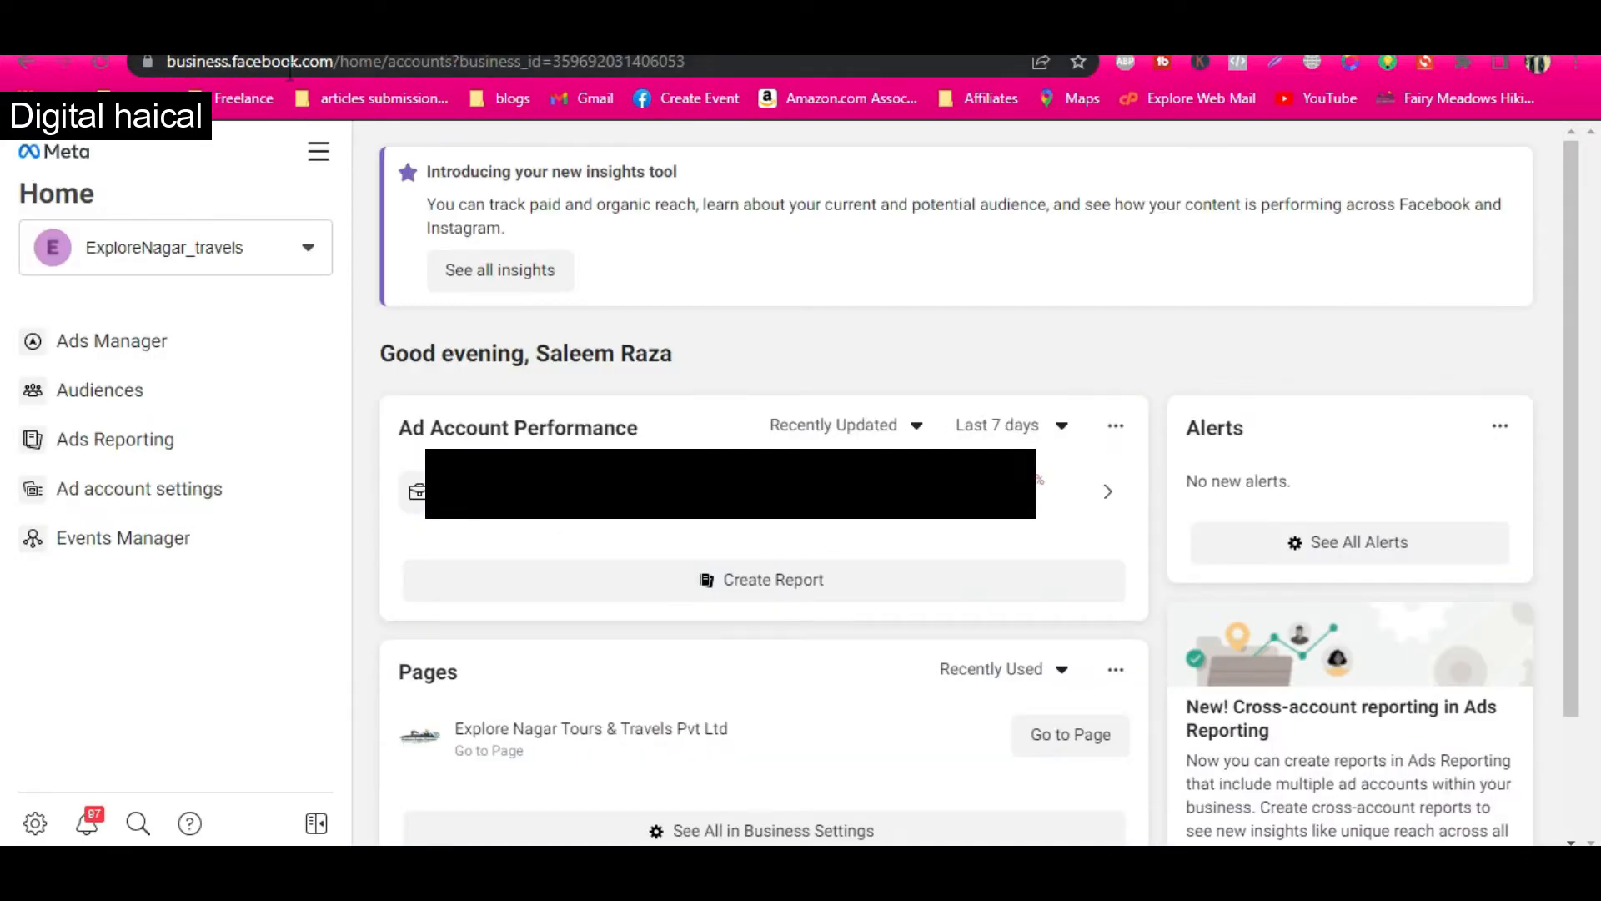
{"action": "left_click", "coordinate": [294, 248]}
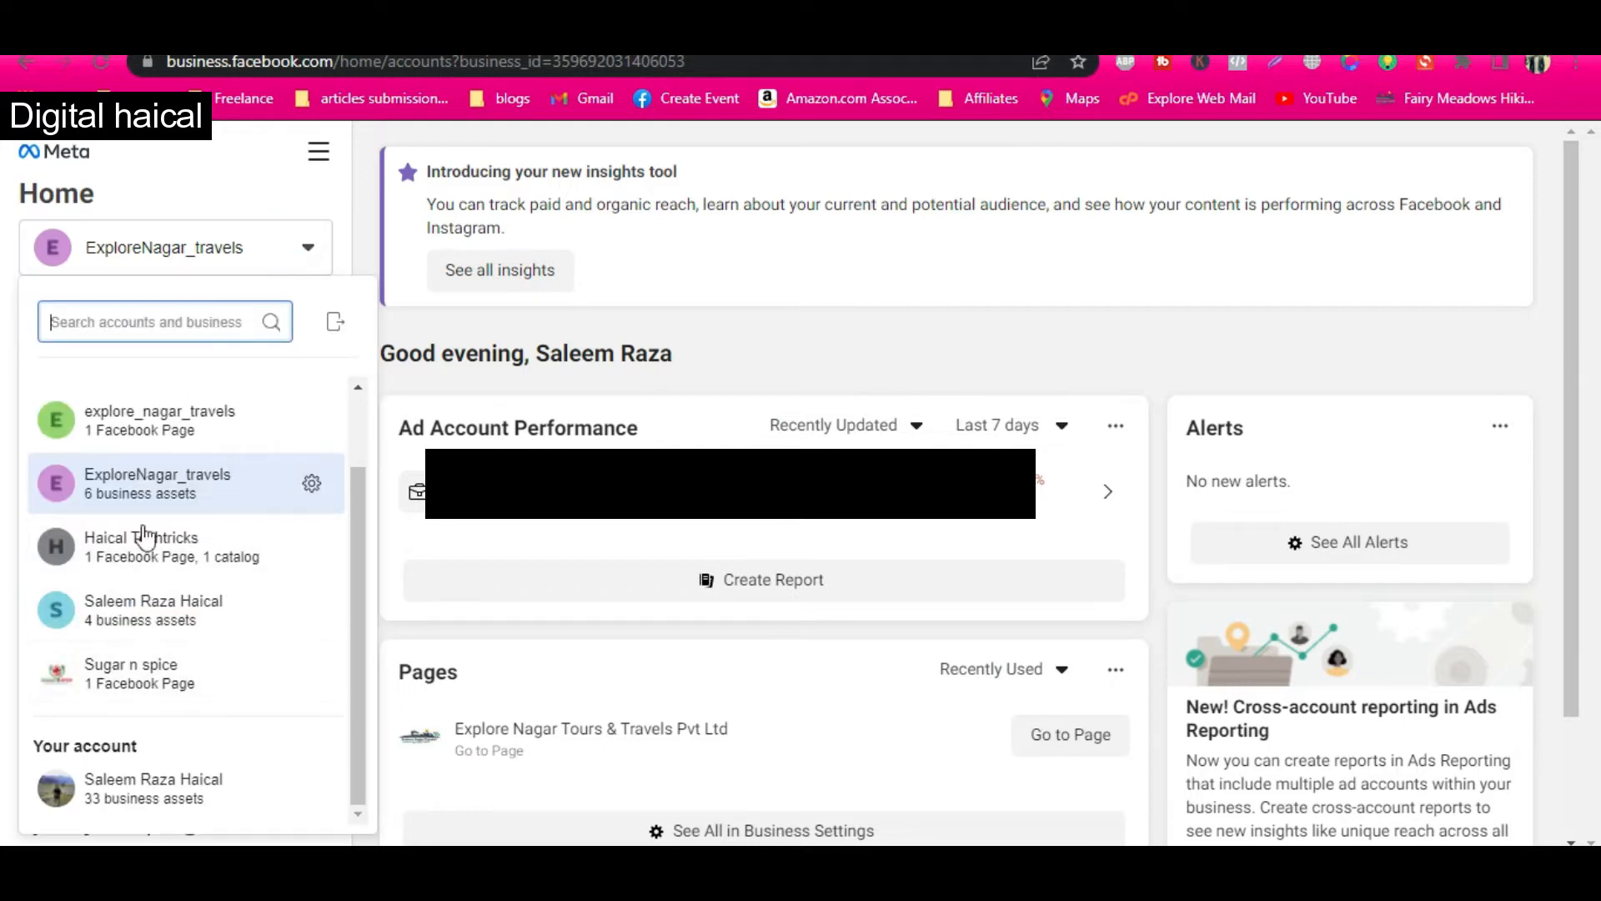
{"action": "left_click", "coordinate": [218, 175]}
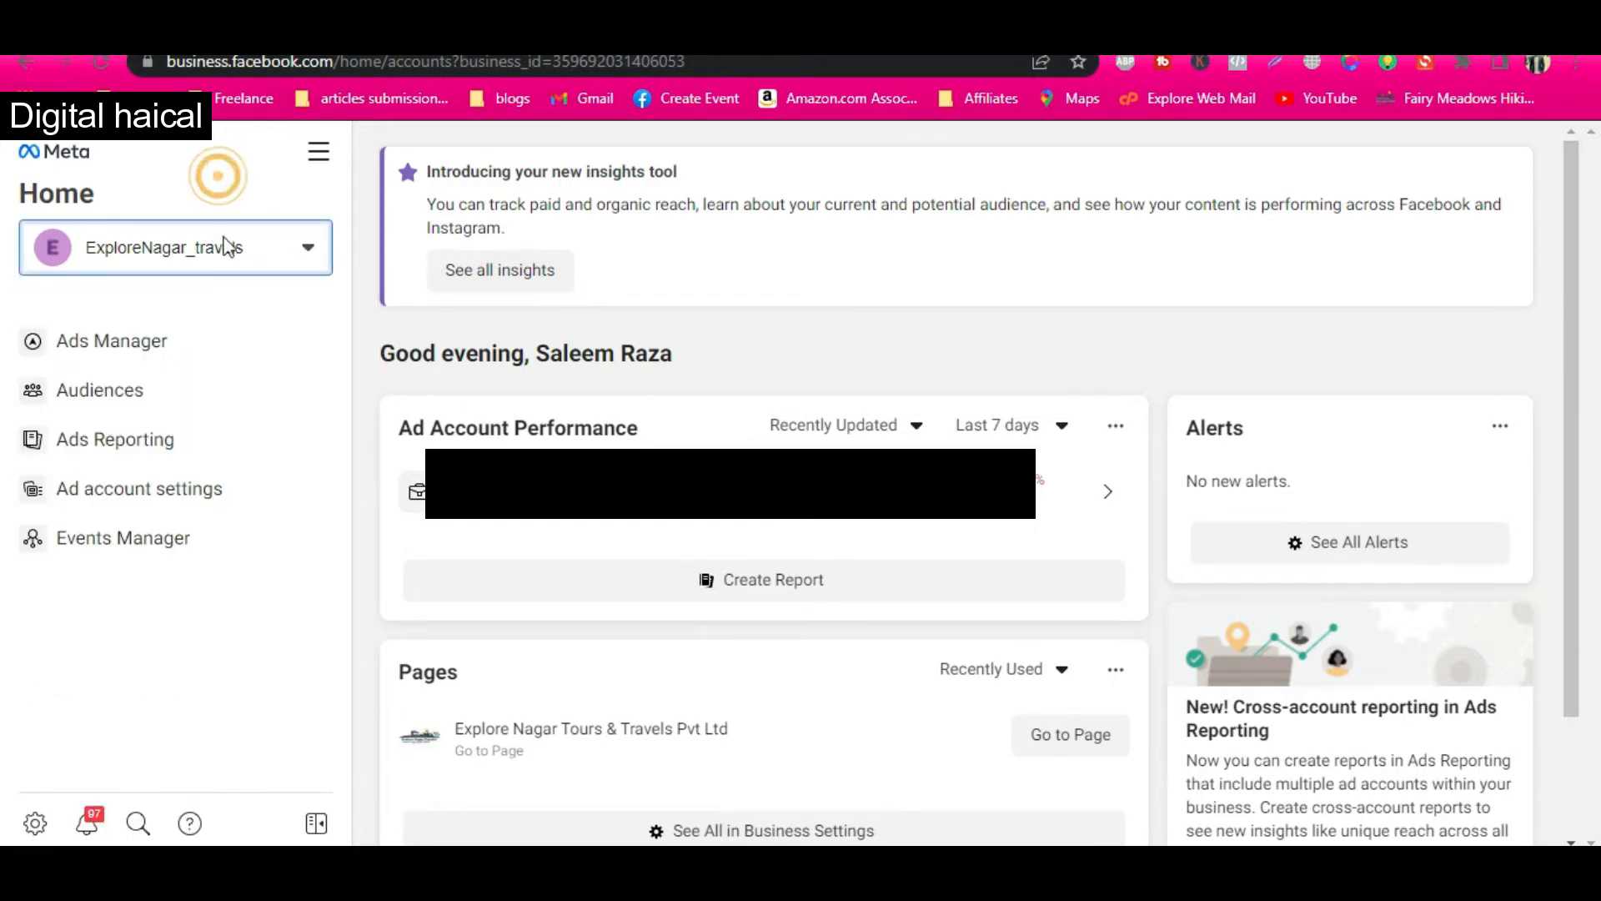
{"action": "left_click", "coordinate": [136, 349]}
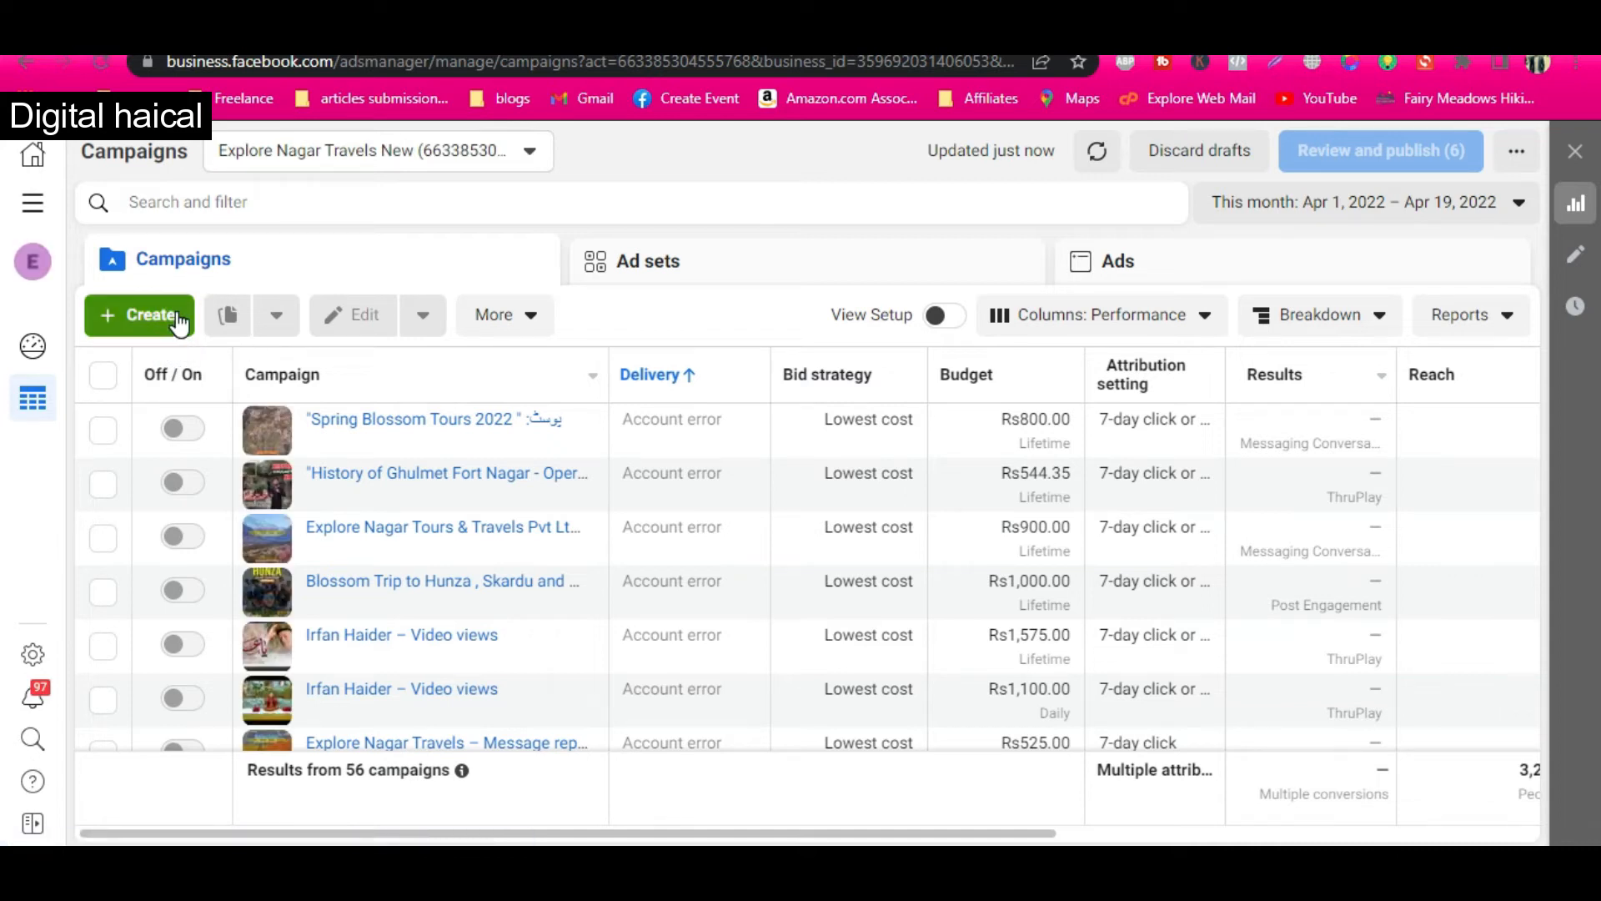
- Create a new campaign with the Engagement objective
{"action": "left_click", "coordinate": [178, 319]}
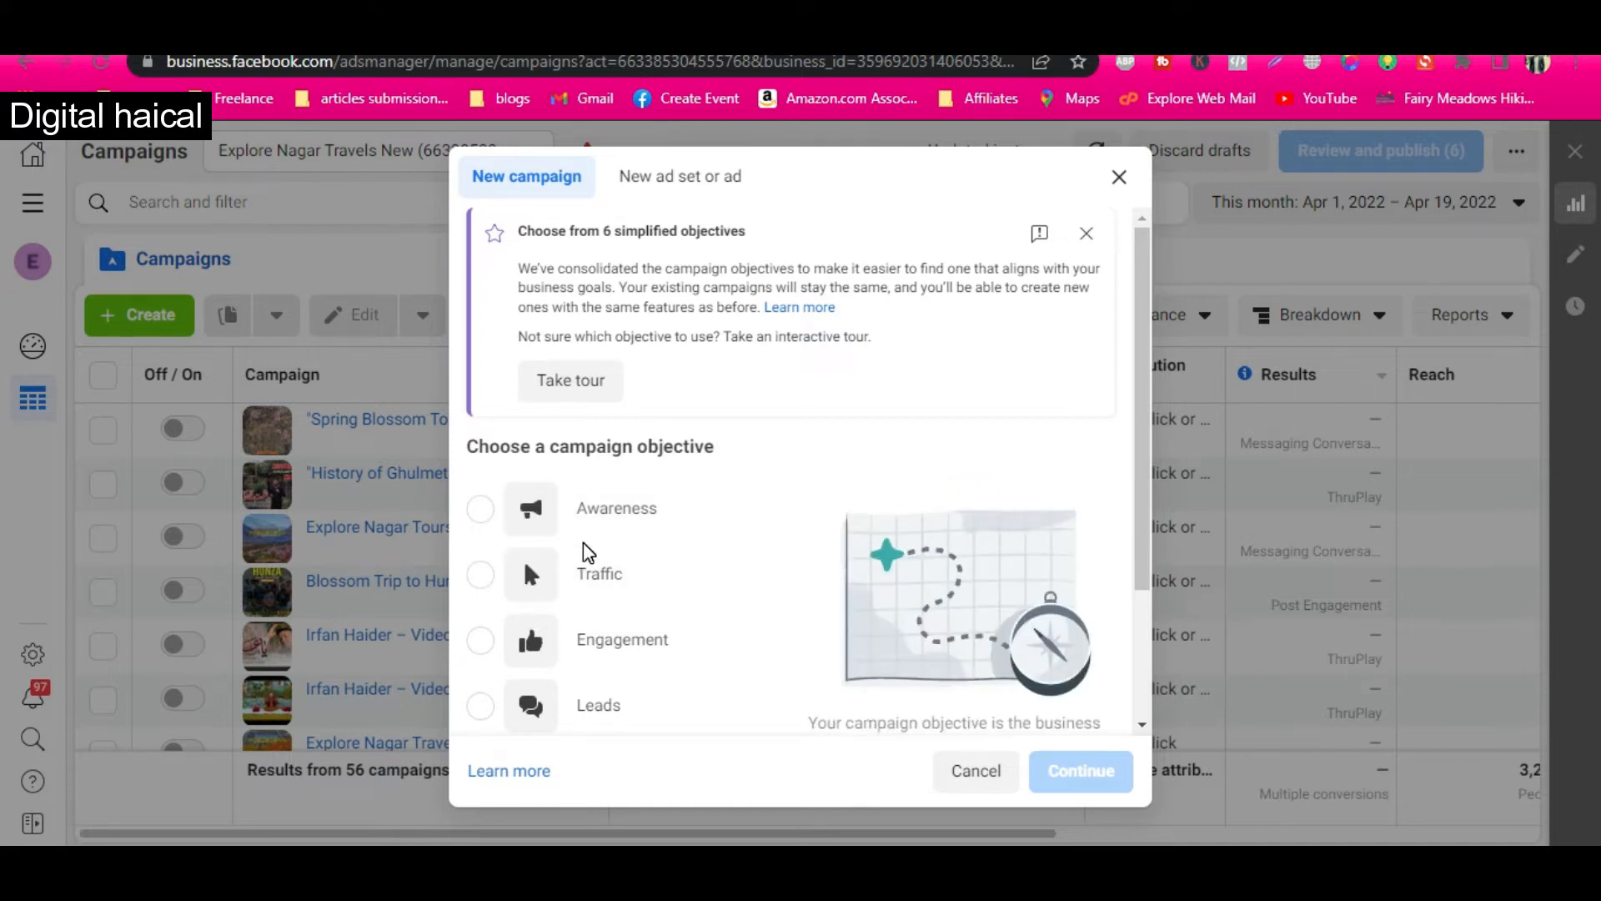
{"action": "scroll", "coordinate": [617, 559], "scroll_direction": "down", "scroll_amount": 2}
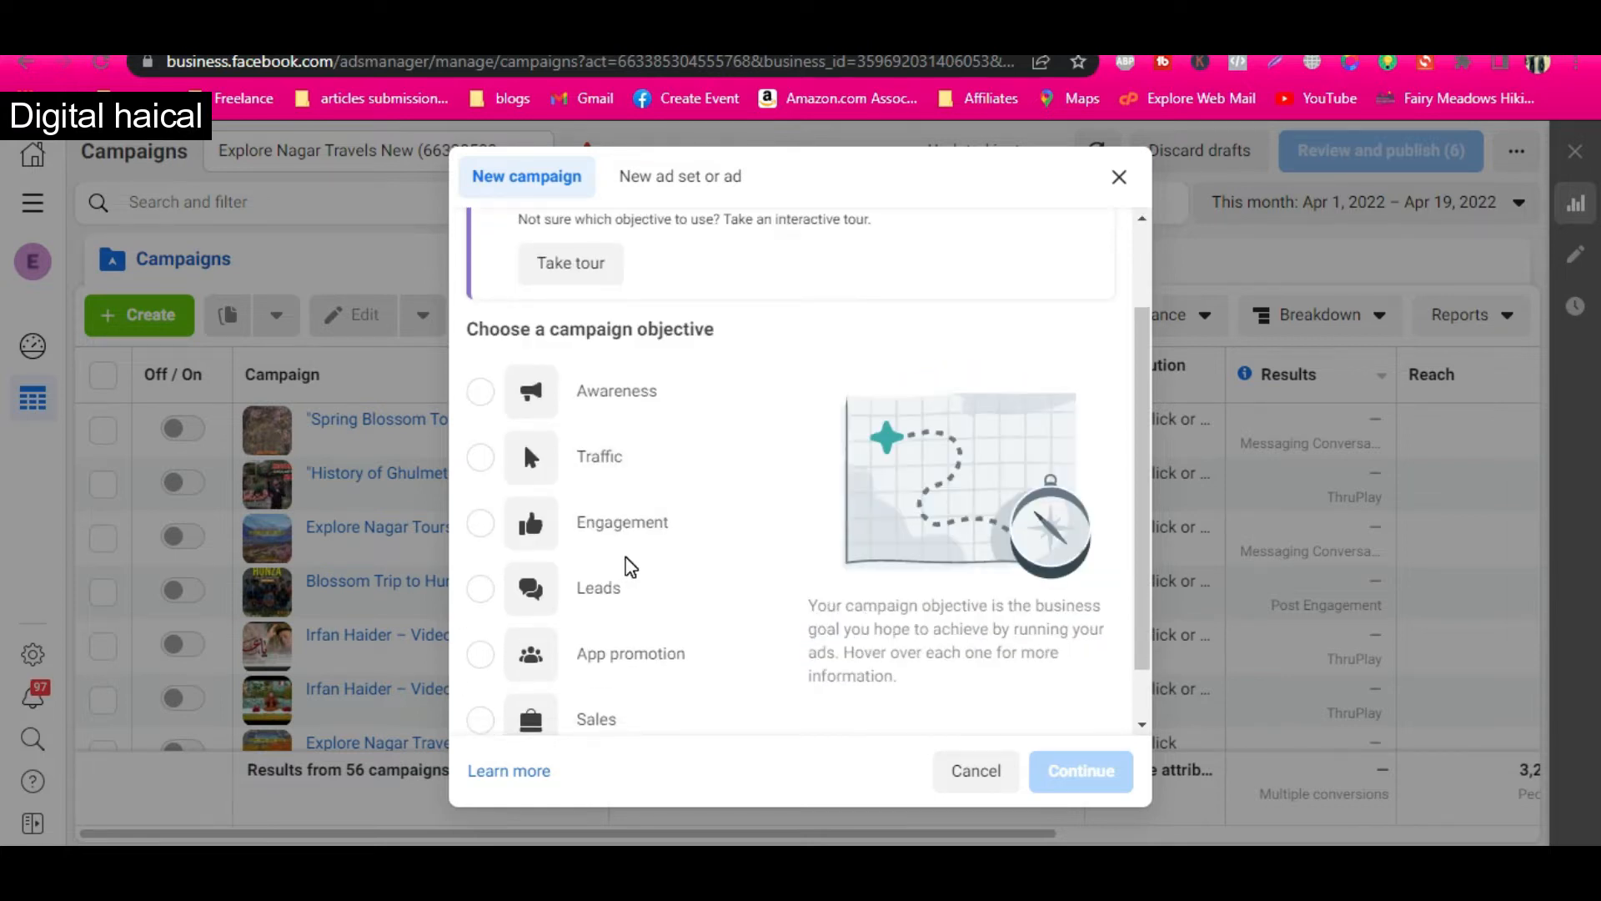
{"action": "scroll", "coordinate": [627, 563], "scroll_direction": "down", "scroll_amount": 1}
{"action": "scroll", "coordinate": [627, 563], "scroll_direction": "up", "scroll_amount": 2}
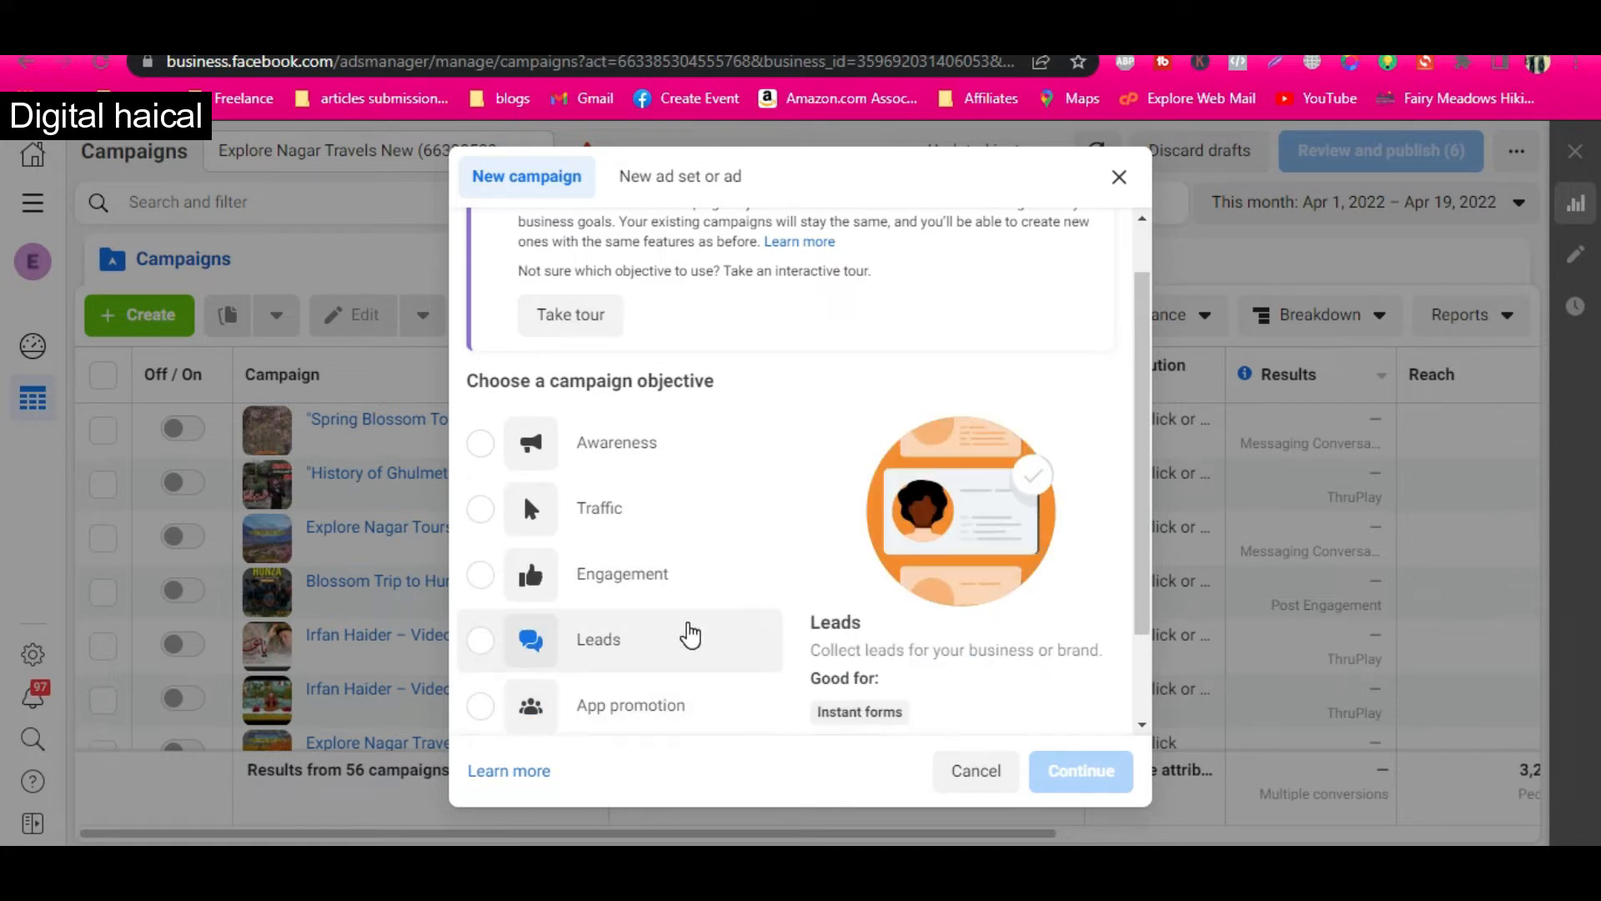
{"action": "scroll", "coordinate": [693, 633], "scroll_direction": "down", "scroll_amount": 1}
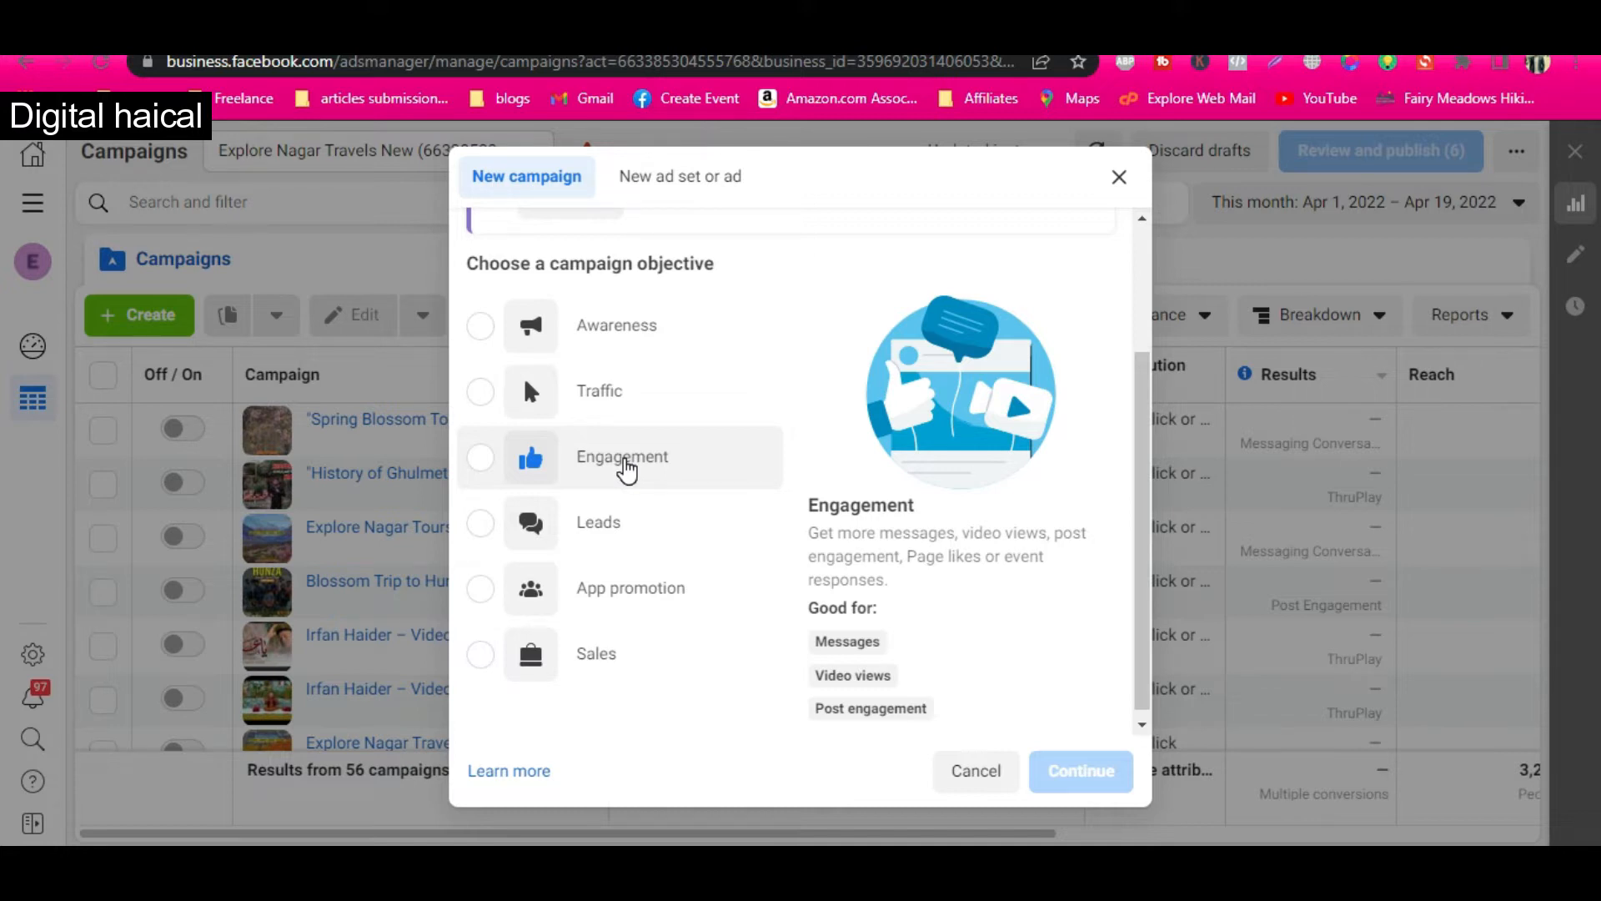
{"action": "left_click", "coordinate": [627, 470]}
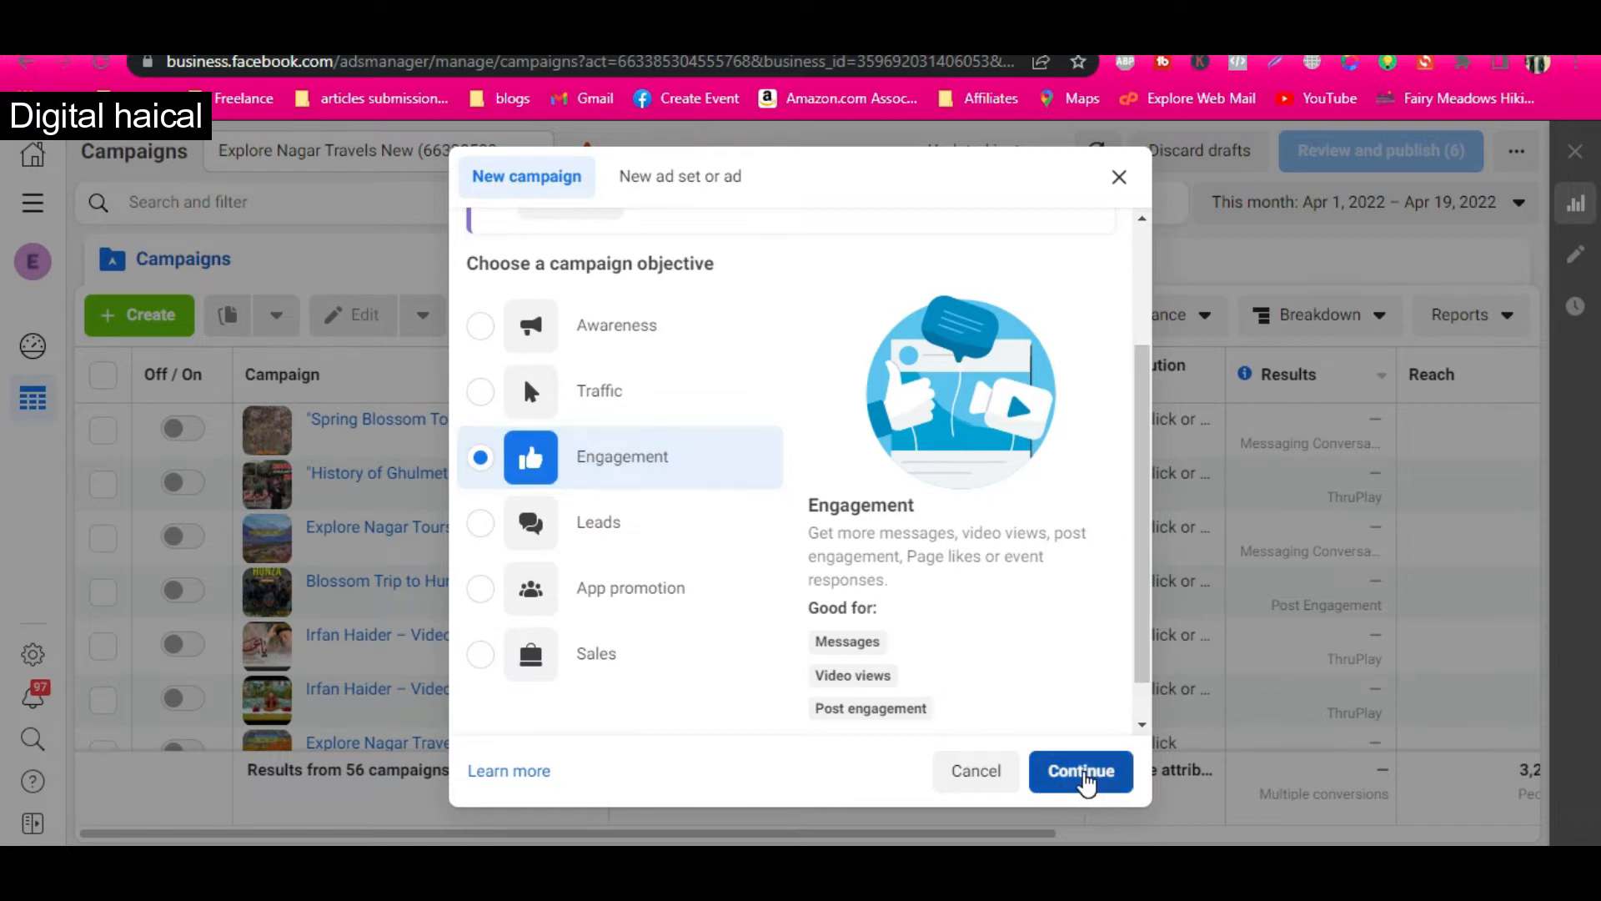
{"action": "left_click", "coordinate": [1084, 775]}
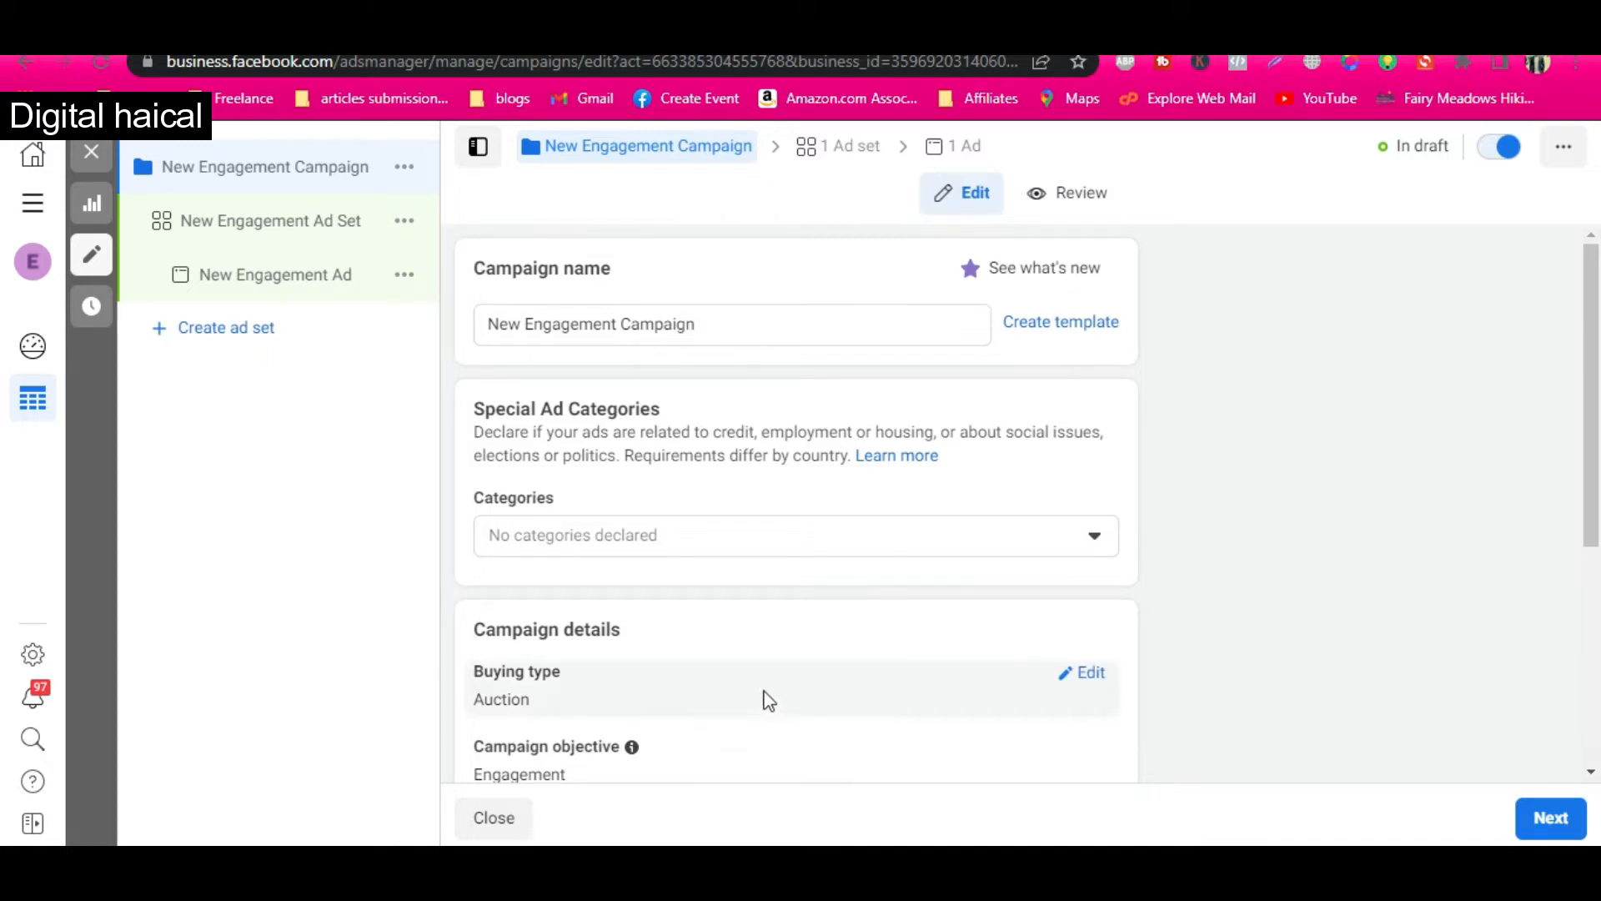
- Name the campaign "Eid 2022 Tours"
{"action": "left_click", "coordinate": [631, 312]}
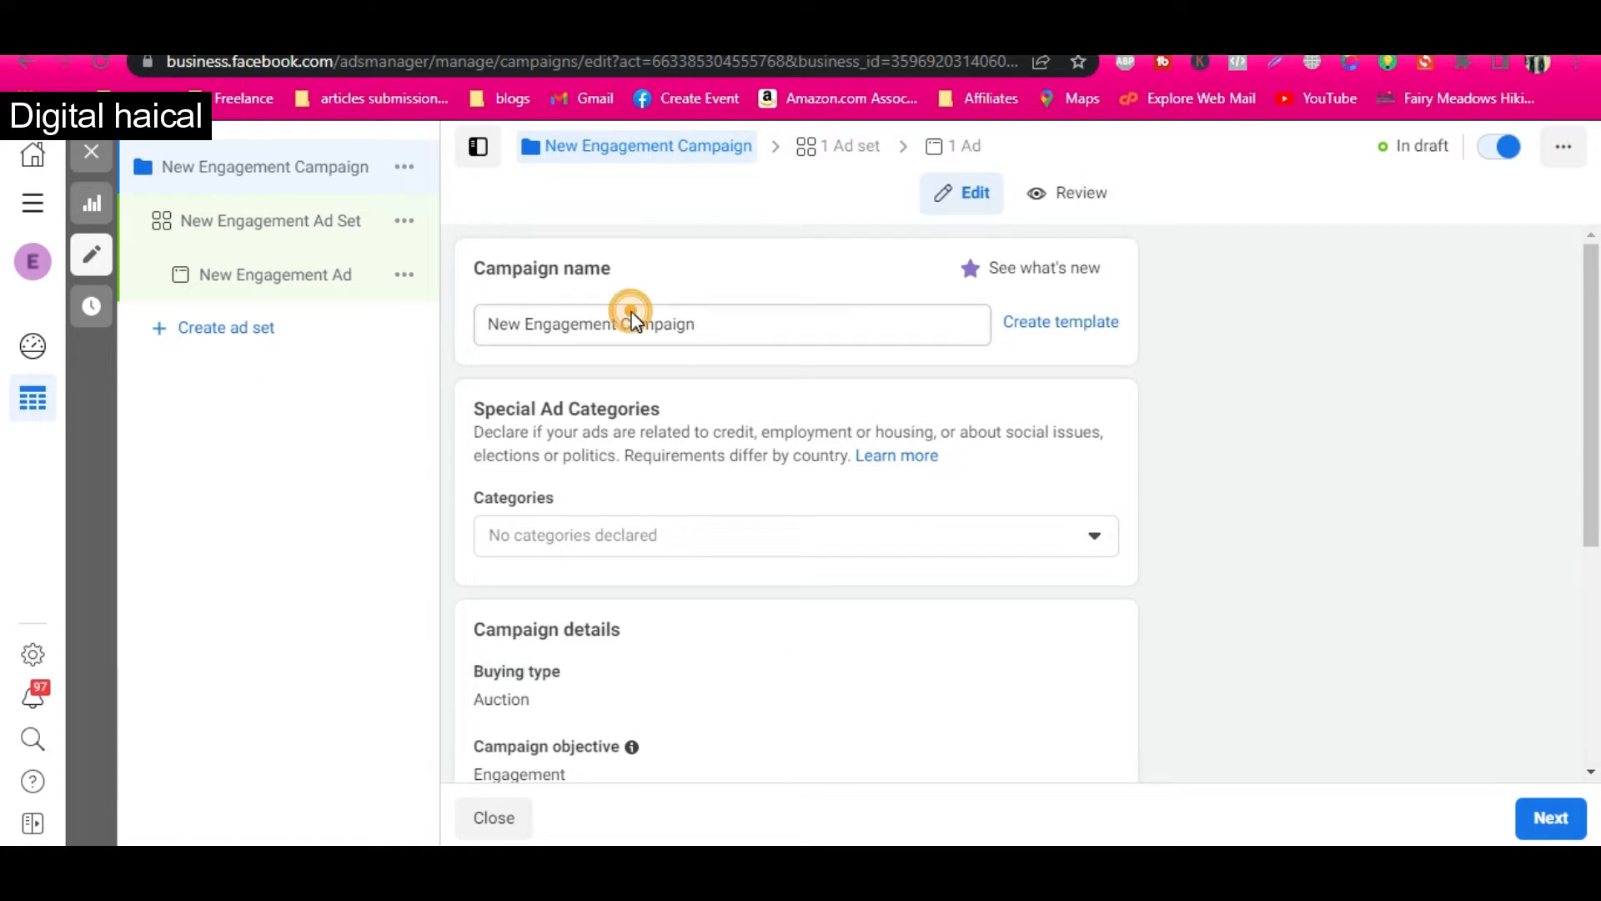
{"action": "triple_click", "coordinate": [652, 324]}
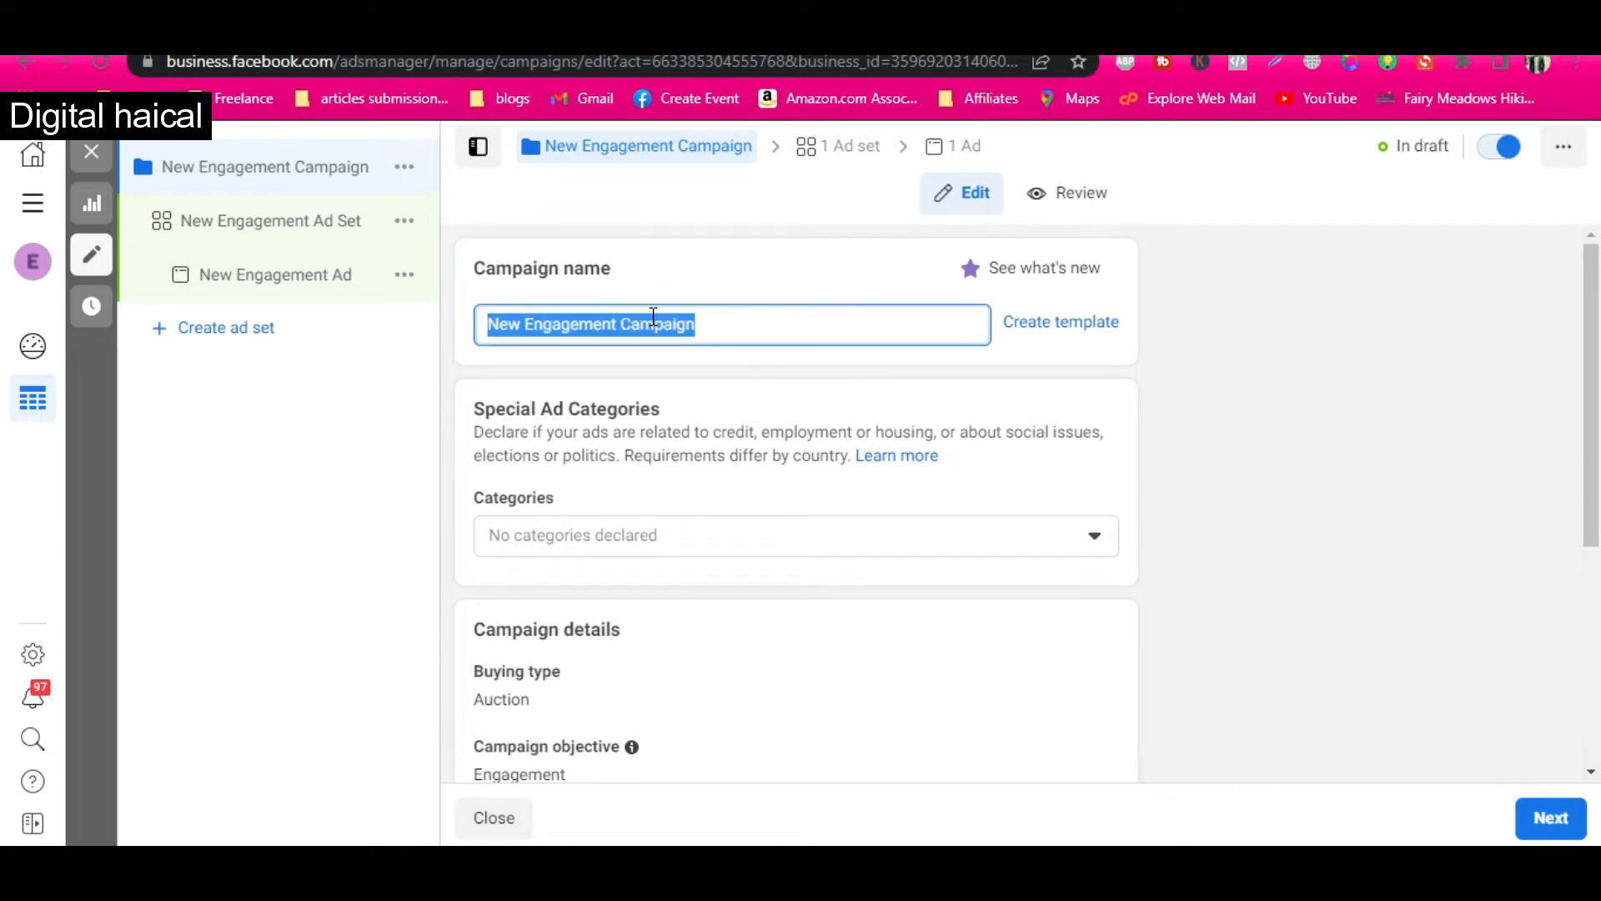
{"action": "type", "text": "Eid 20"}
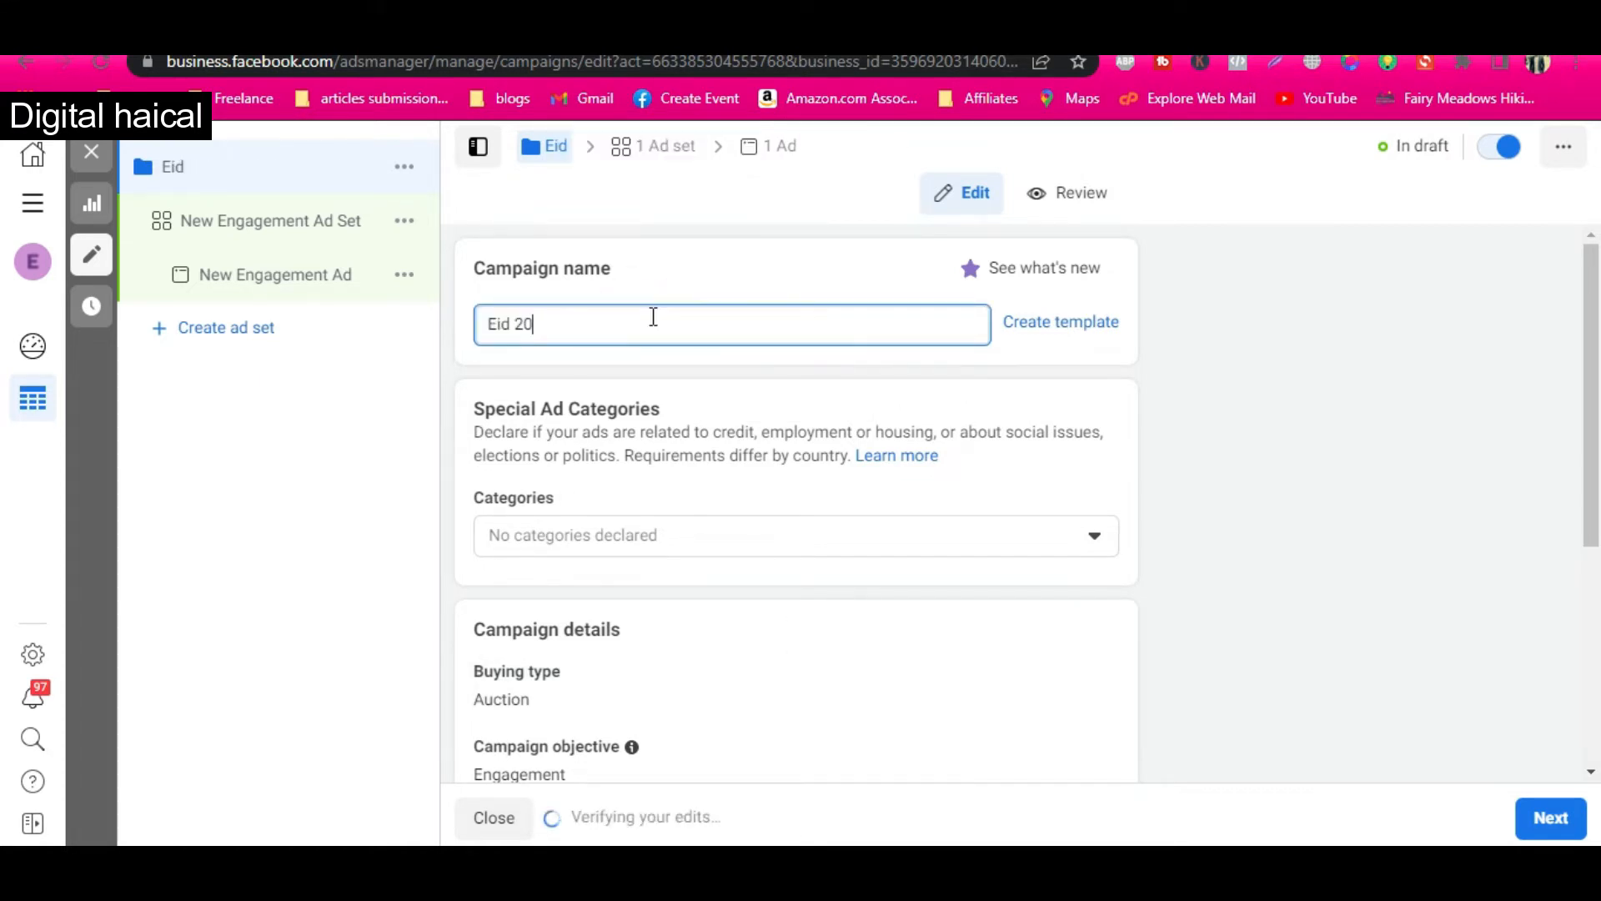
{"action": "type", "text": "22Tours"}
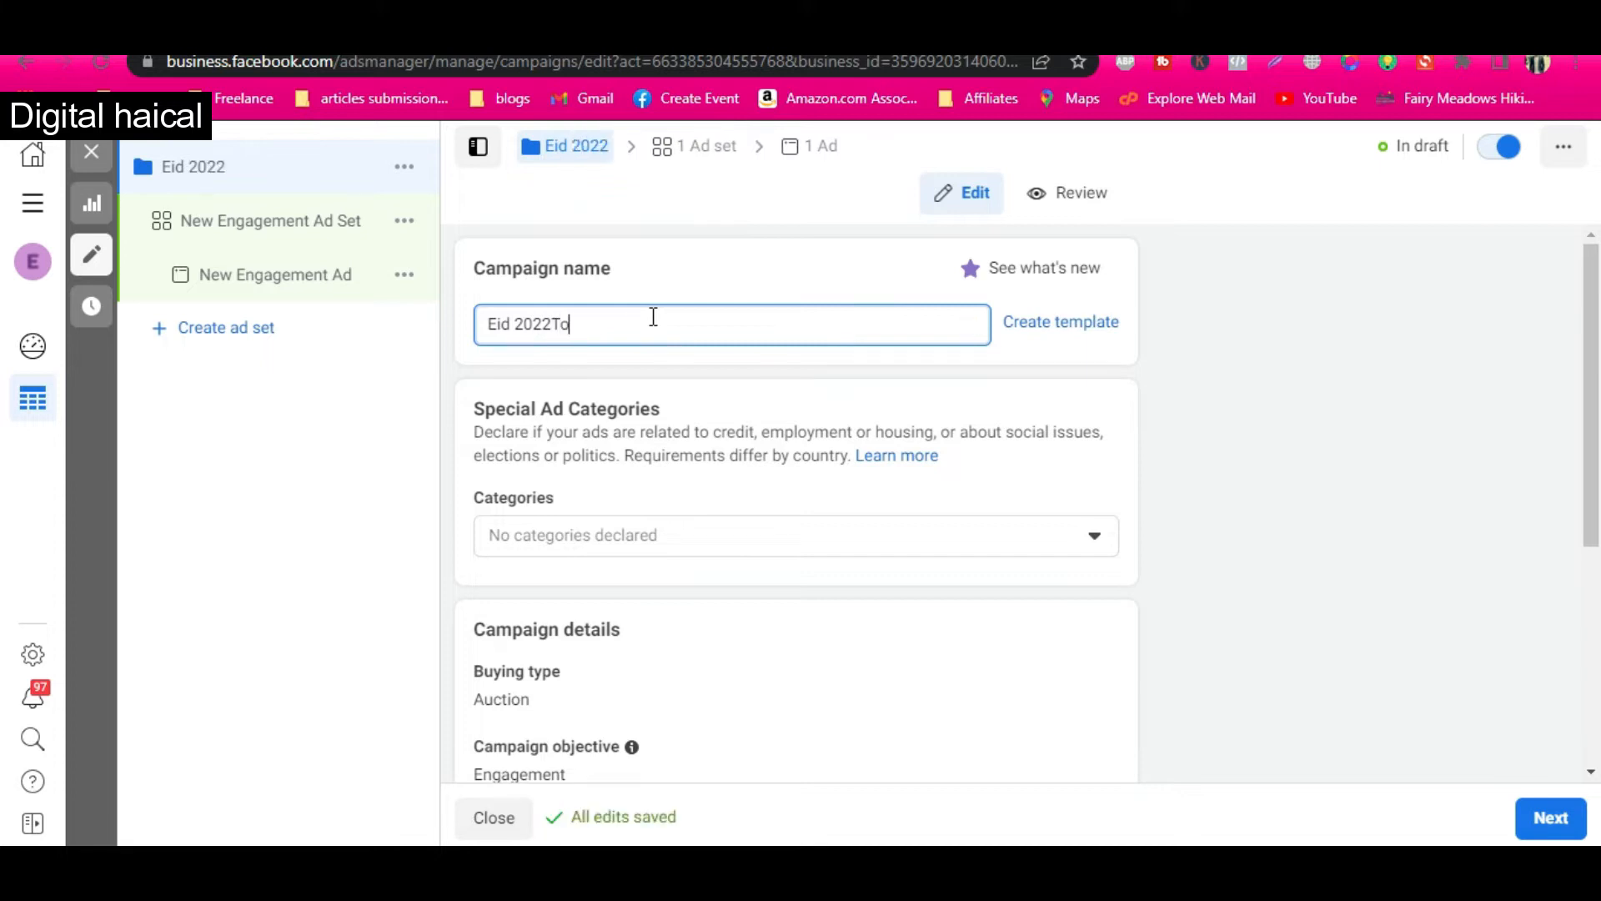
{"action": "left_click", "coordinate": [559, 325]}
- Leave the special ad categories undeclared and continue from the campaign details to the ad set settings
{"action": "scroll", "coordinate": [726, 434], "scroll_direction": "down", "scroll_amount": 3}
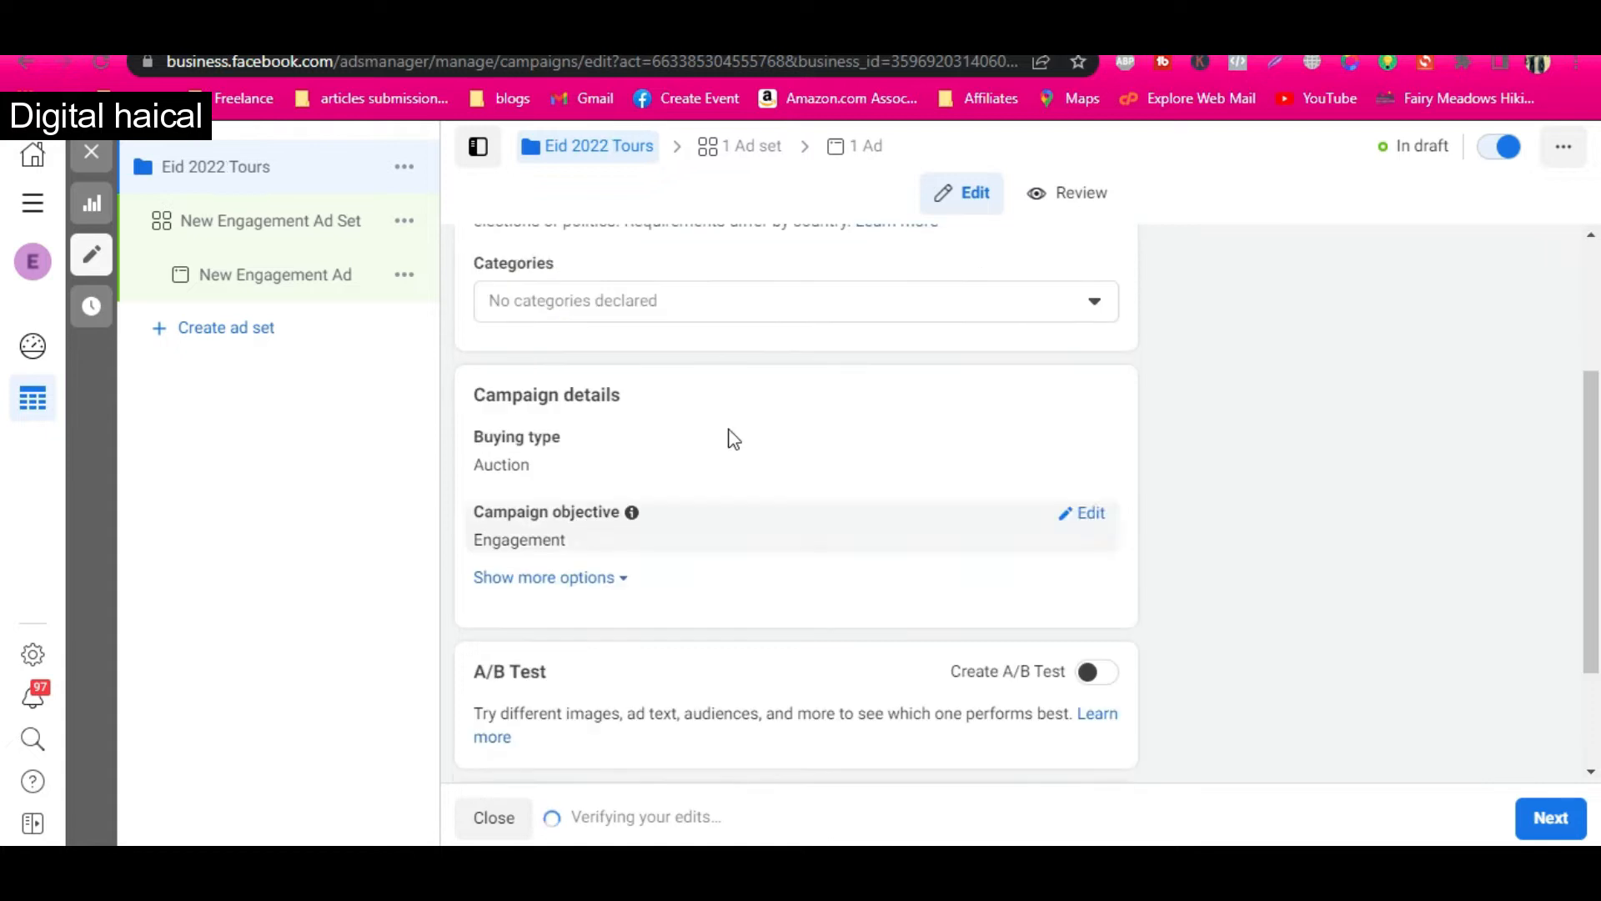
{"action": "left_click", "coordinate": [712, 308]}
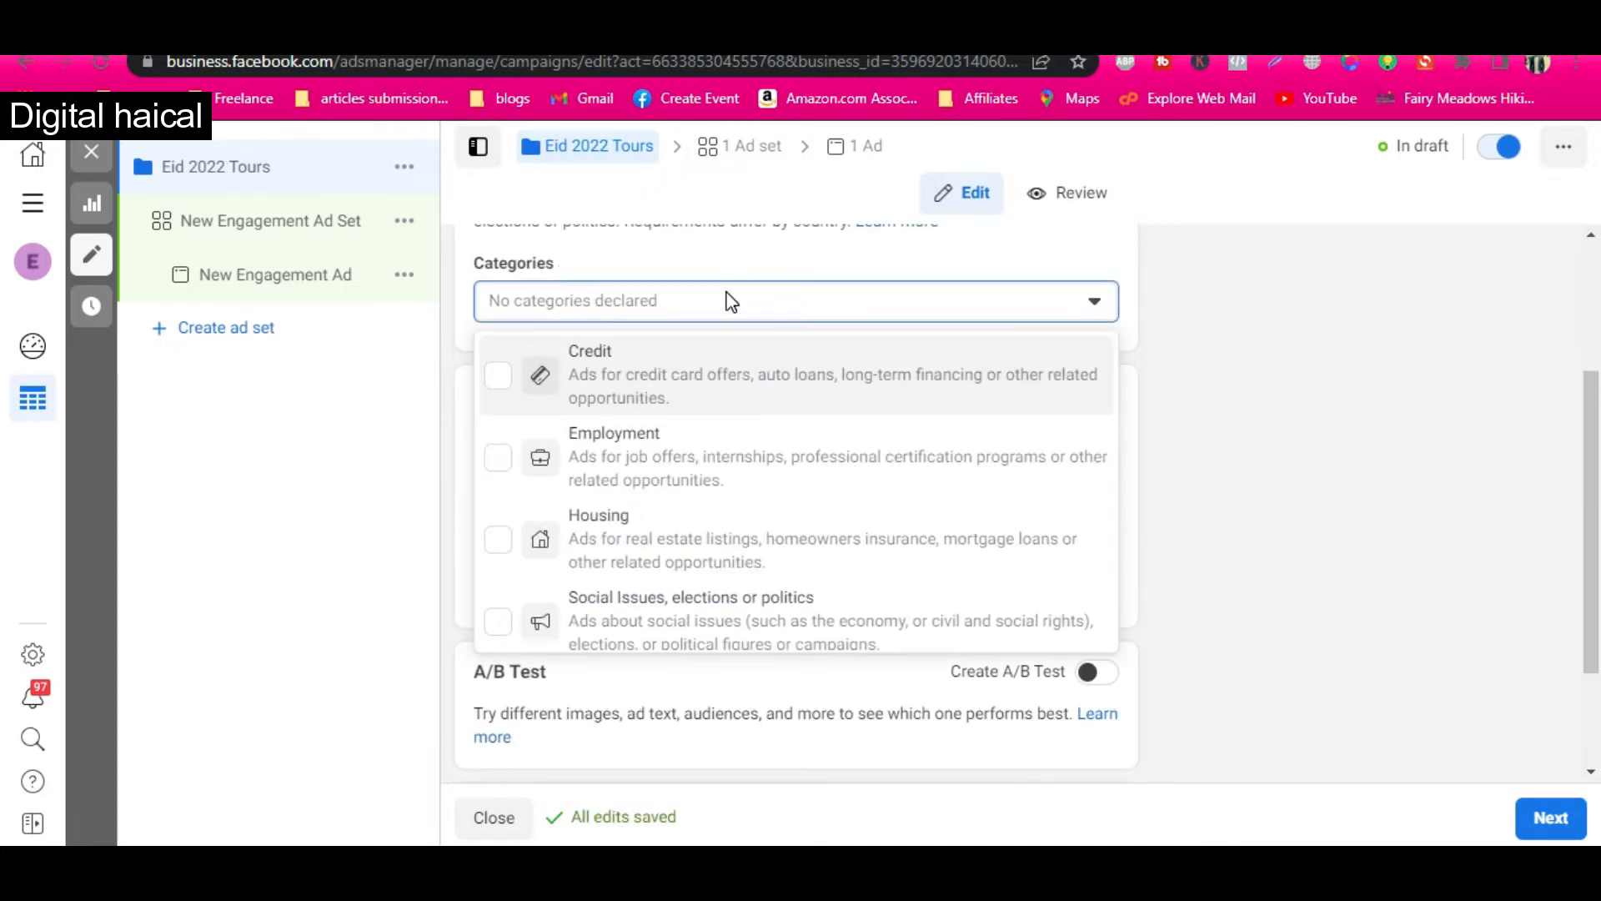
{"action": "left_click", "coordinate": [1230, 330]}
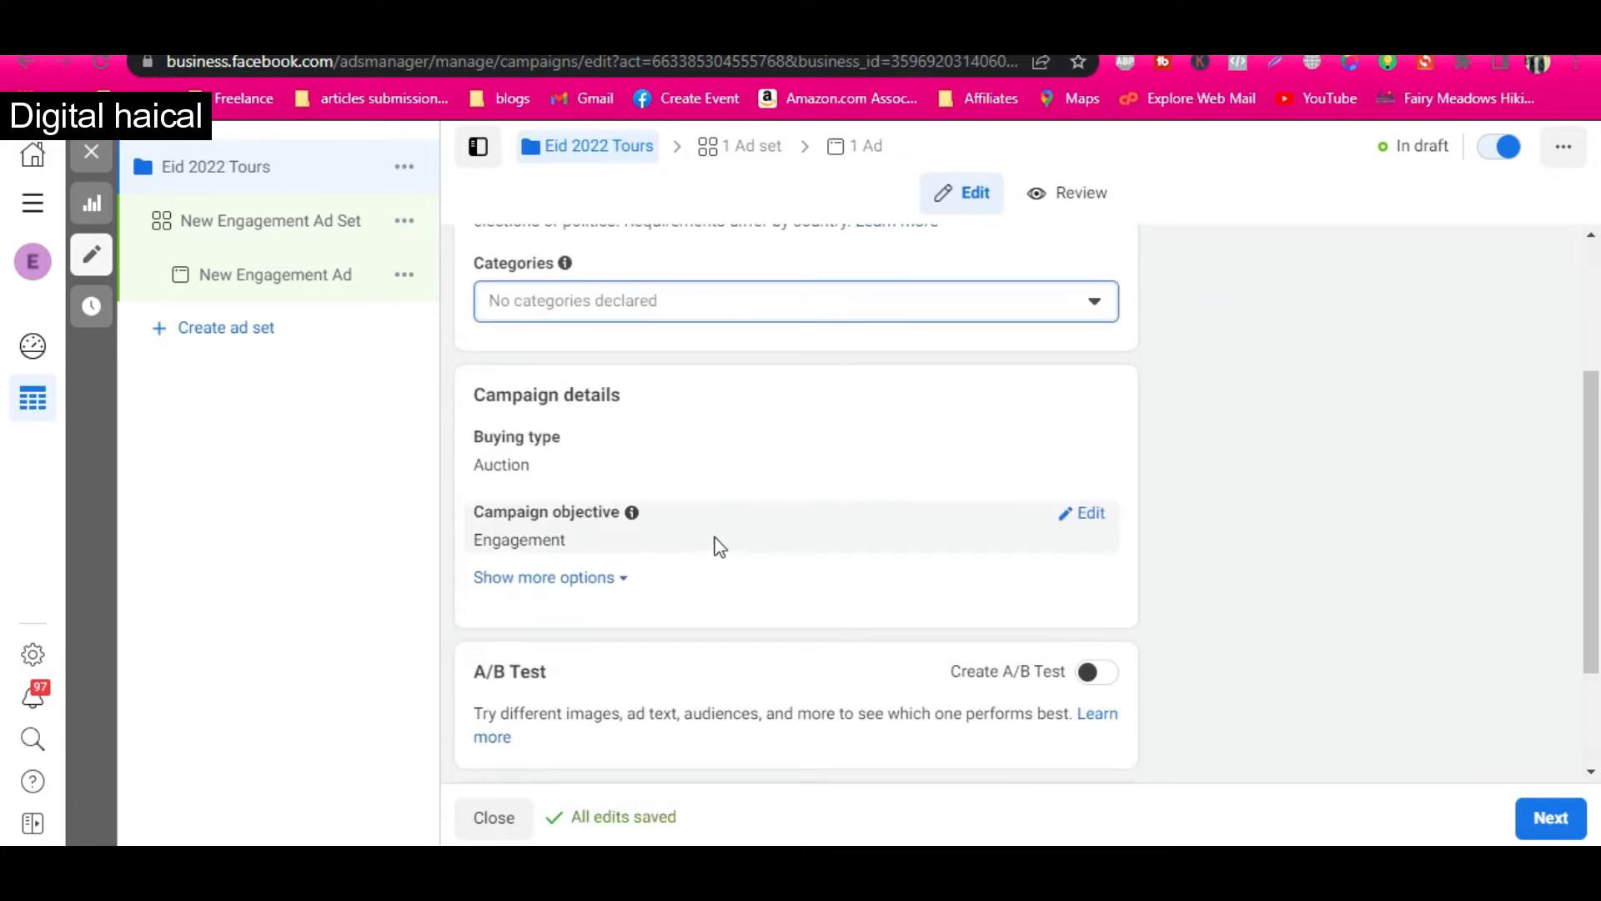
{"action": "scroll", "coordinate": [769, 568], "scroll_direction": "down", "scroll_amount": 2}
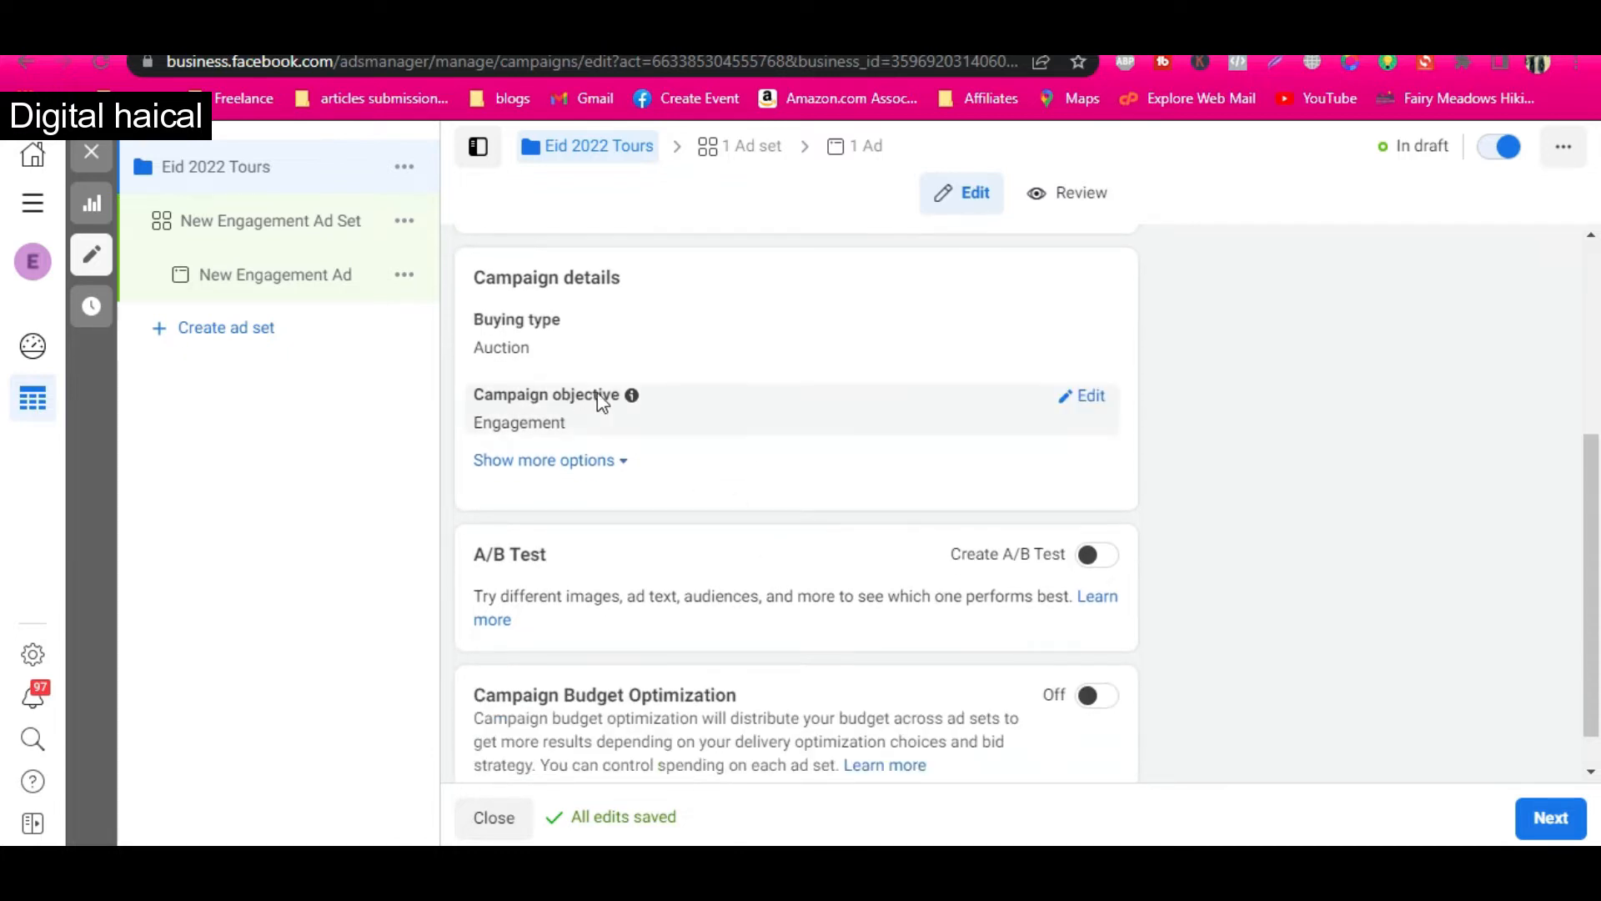
{"action": "scroll", "coordinate": [906, 581], "scroll_direction": "down", "scroll_amount": 1}
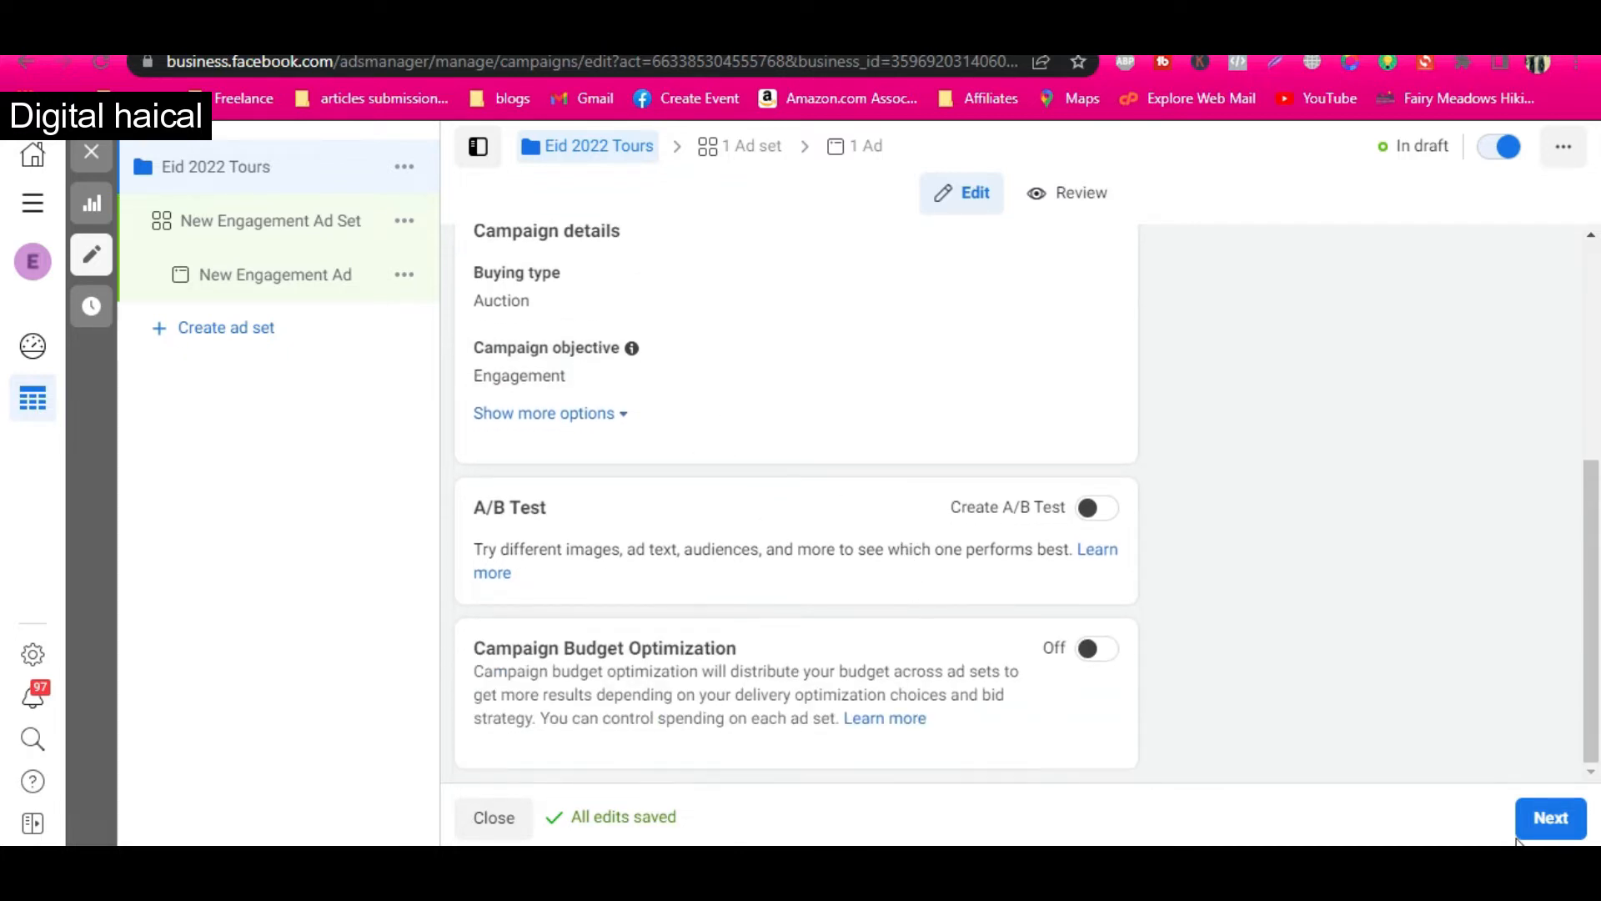
{"action": "left_click", "coordinate": [1539, 819]}
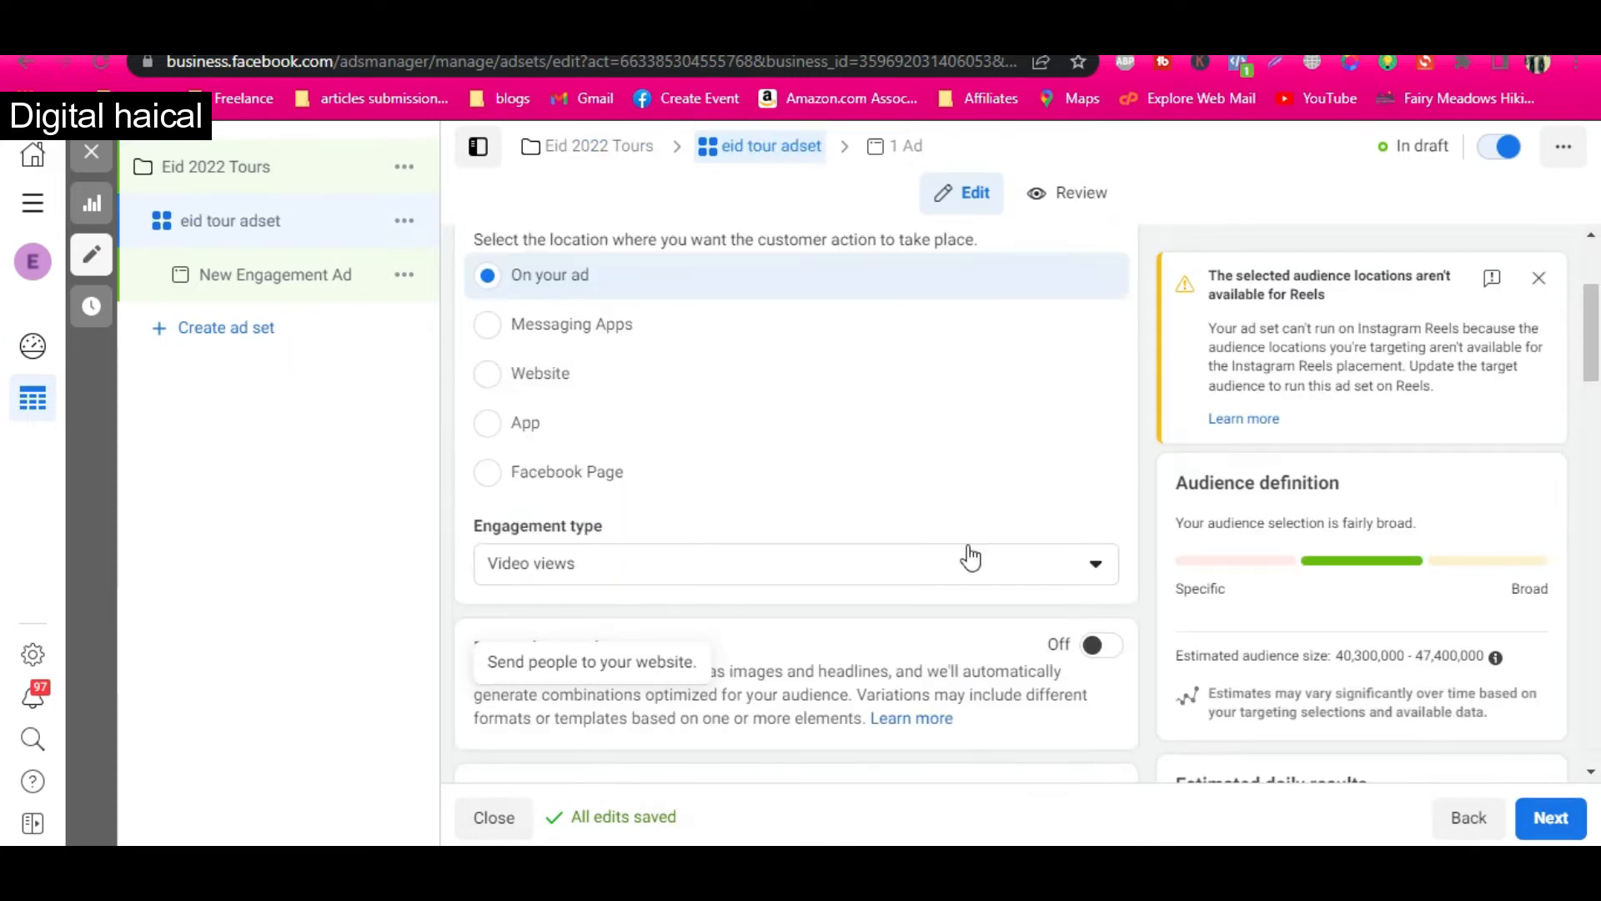
- Set the engagement type of the eid tour adset to Post engagement
{"action": "scroll", "coordinate": [583, 317], "scroll_direction": "down", "scroll_amount": 3}
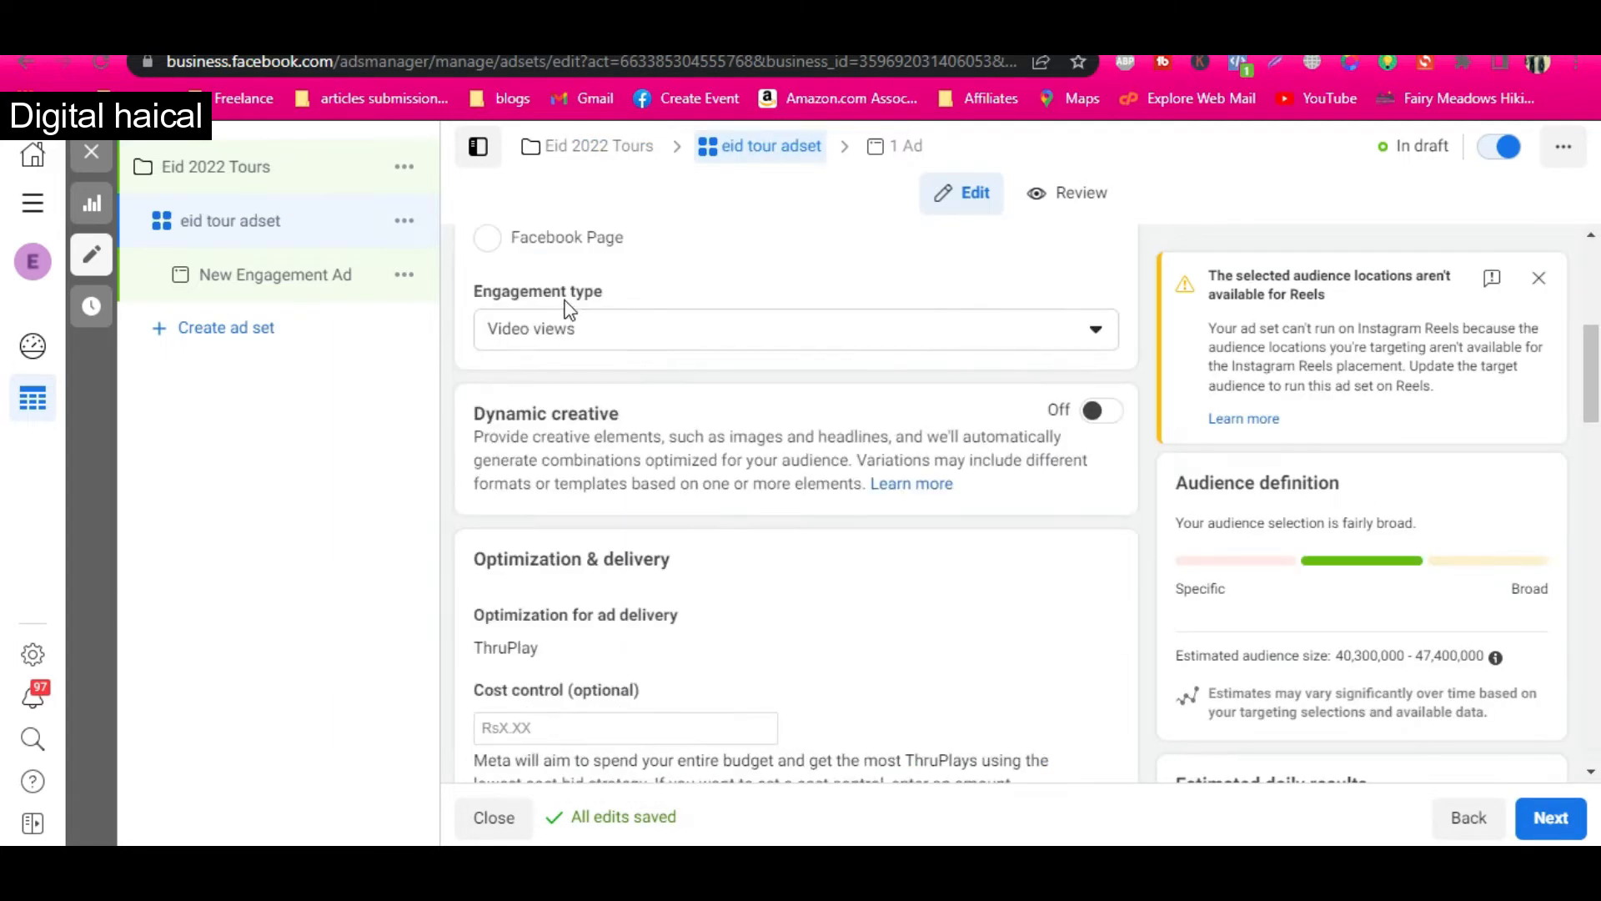
{"action": "left_click", "coordinate": [617, 335]}
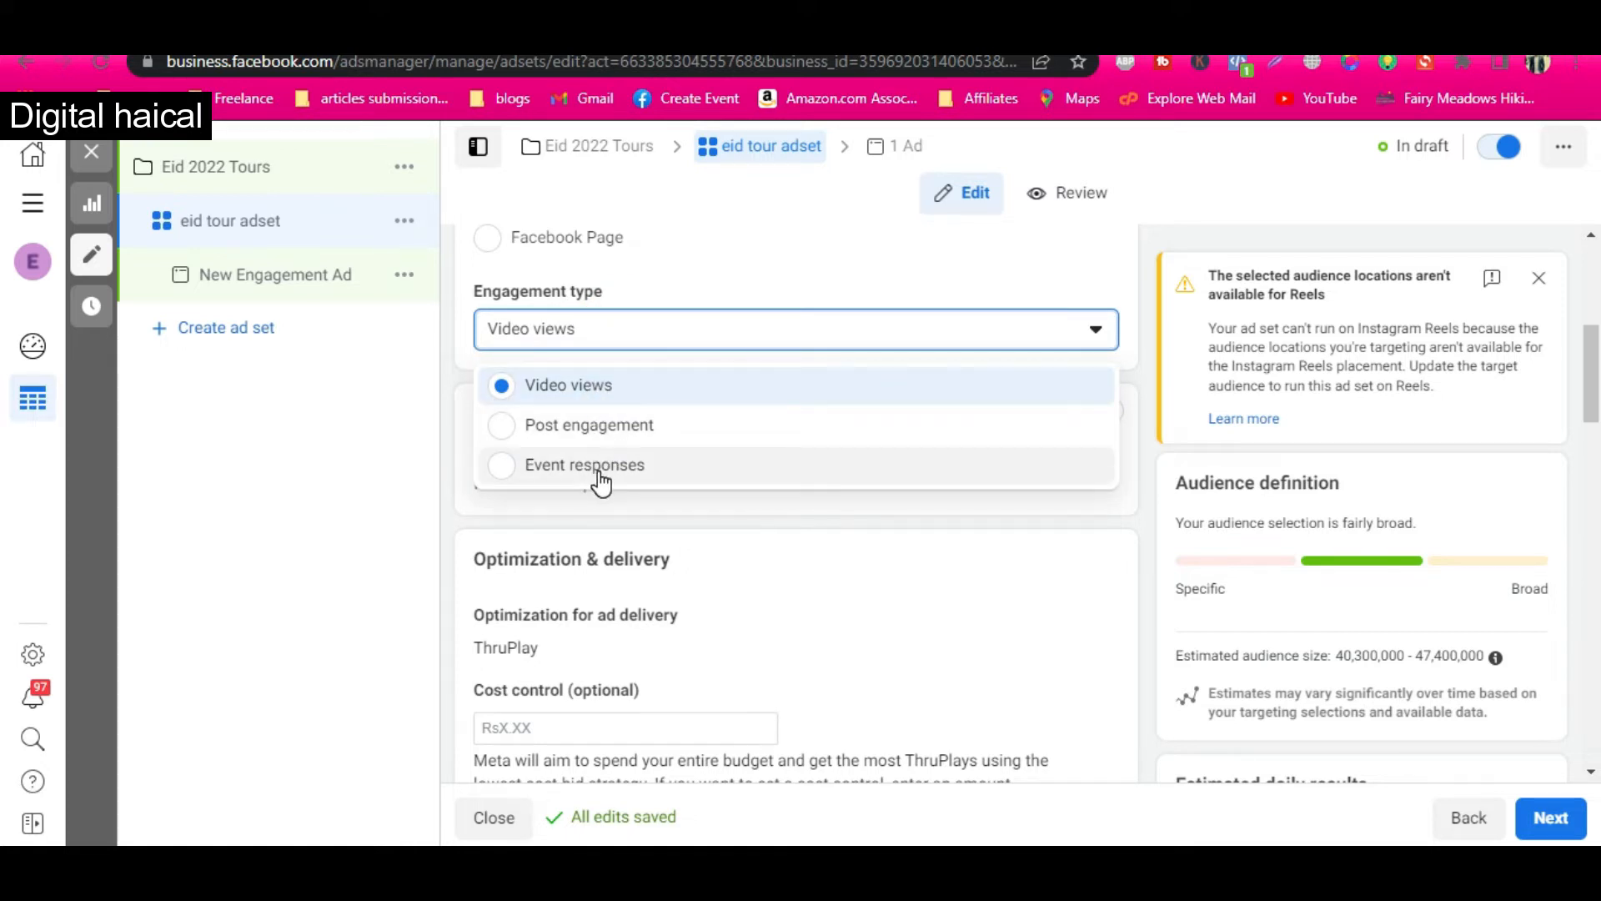
{"action": "left_click", "coordinate": [508, 430]}
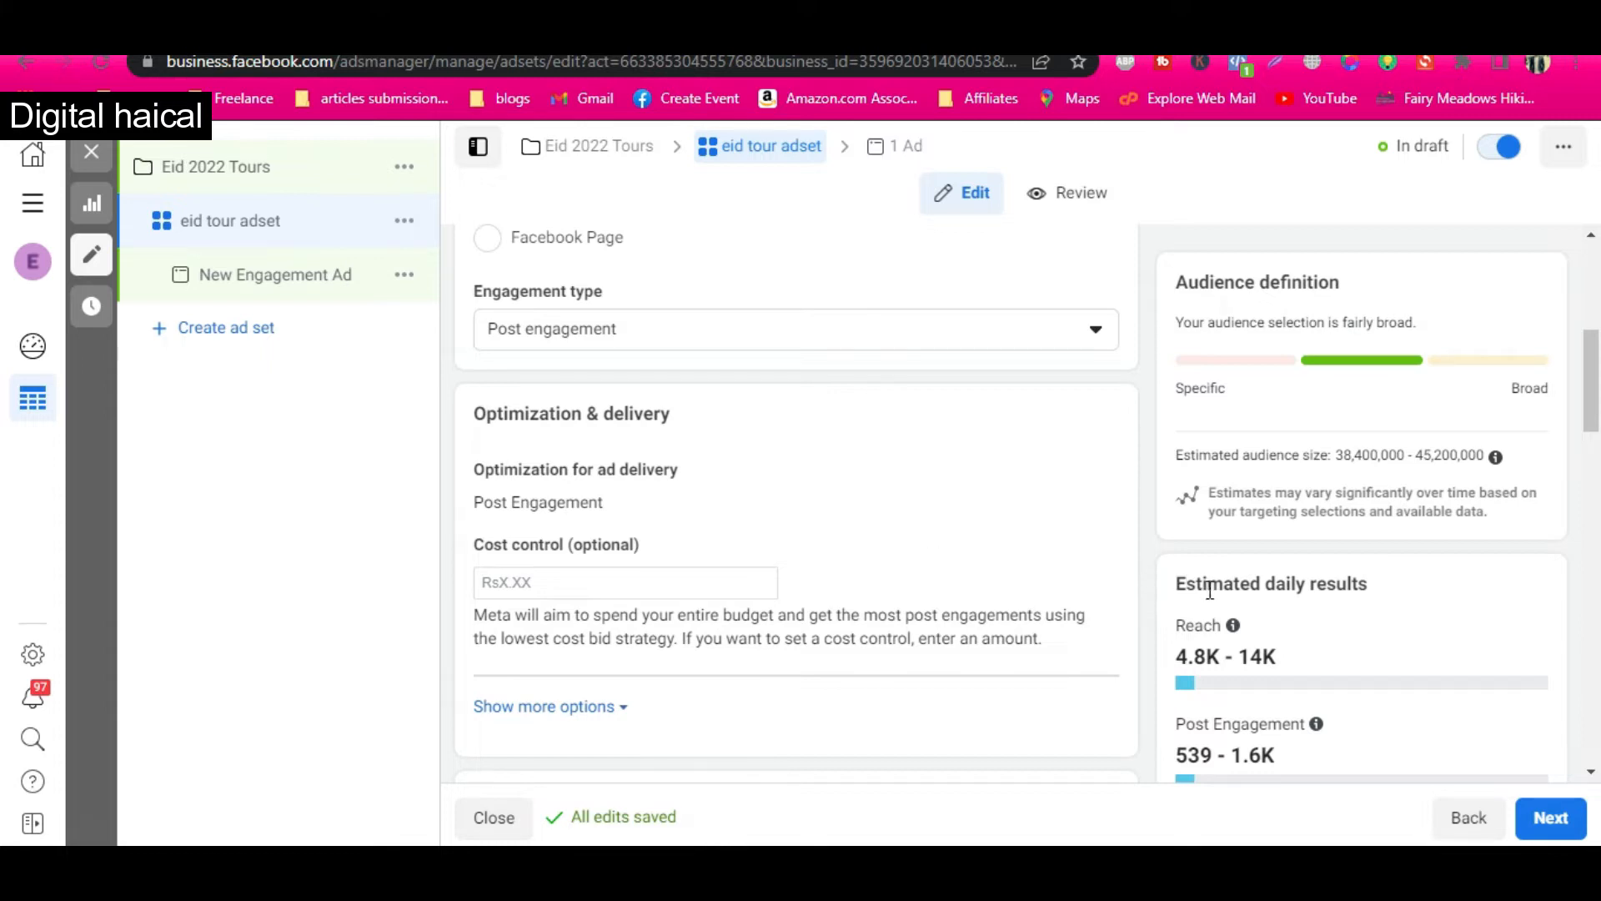
{"action": "left_click", "coordinate": [1187, 644]}
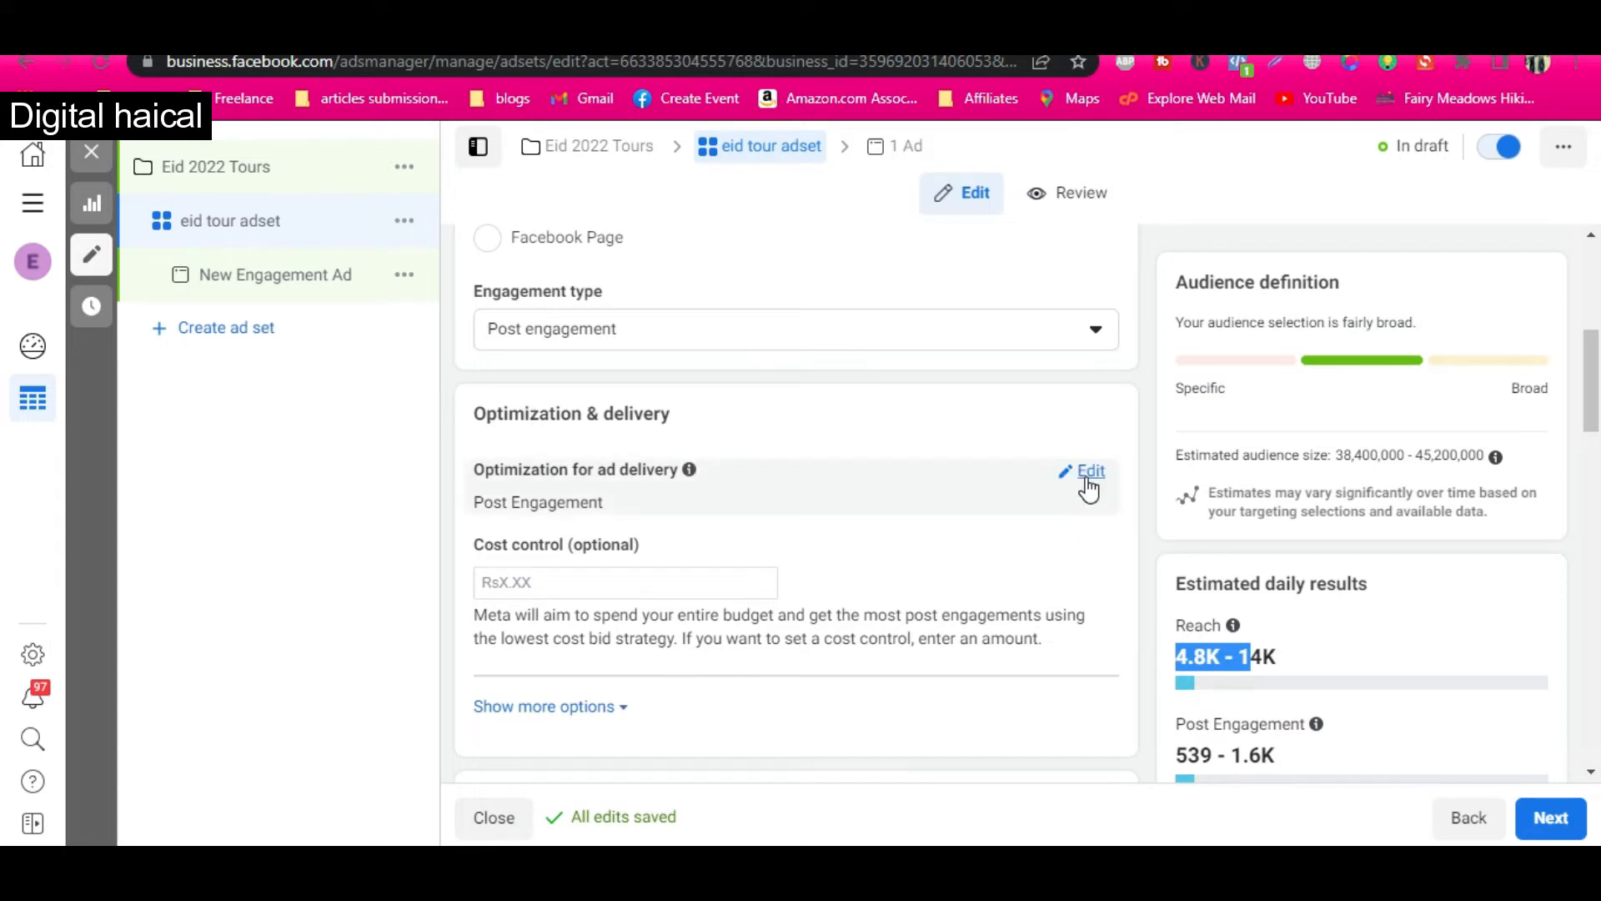
- Choose Post Engagement as the ad set's optimization for ad delivery
{"action": "left_click", "coordinate": [1087, 474]}
{"action": "left_click", "coordinate": [640, 509]}
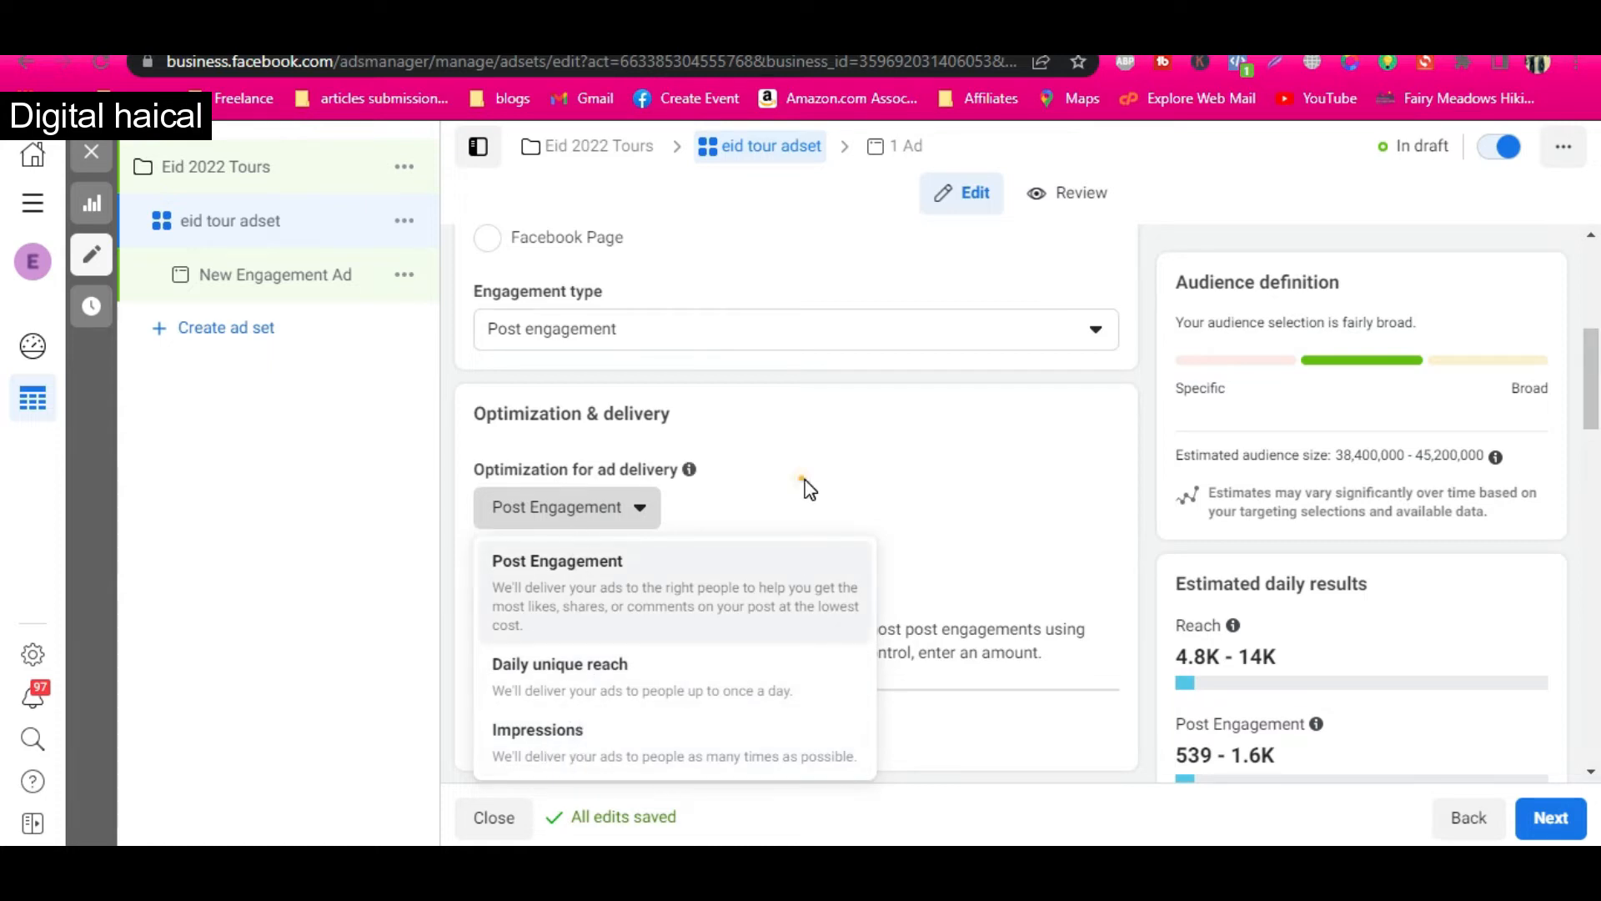
{"action": "left_click", "coordinate": [844, 572]}
- Choose Daily Budget as the ad set's budget type
{"action": "scroll", "coordinate": [843, 574], "scroll_direction": "down", "scroll_amount": 1}
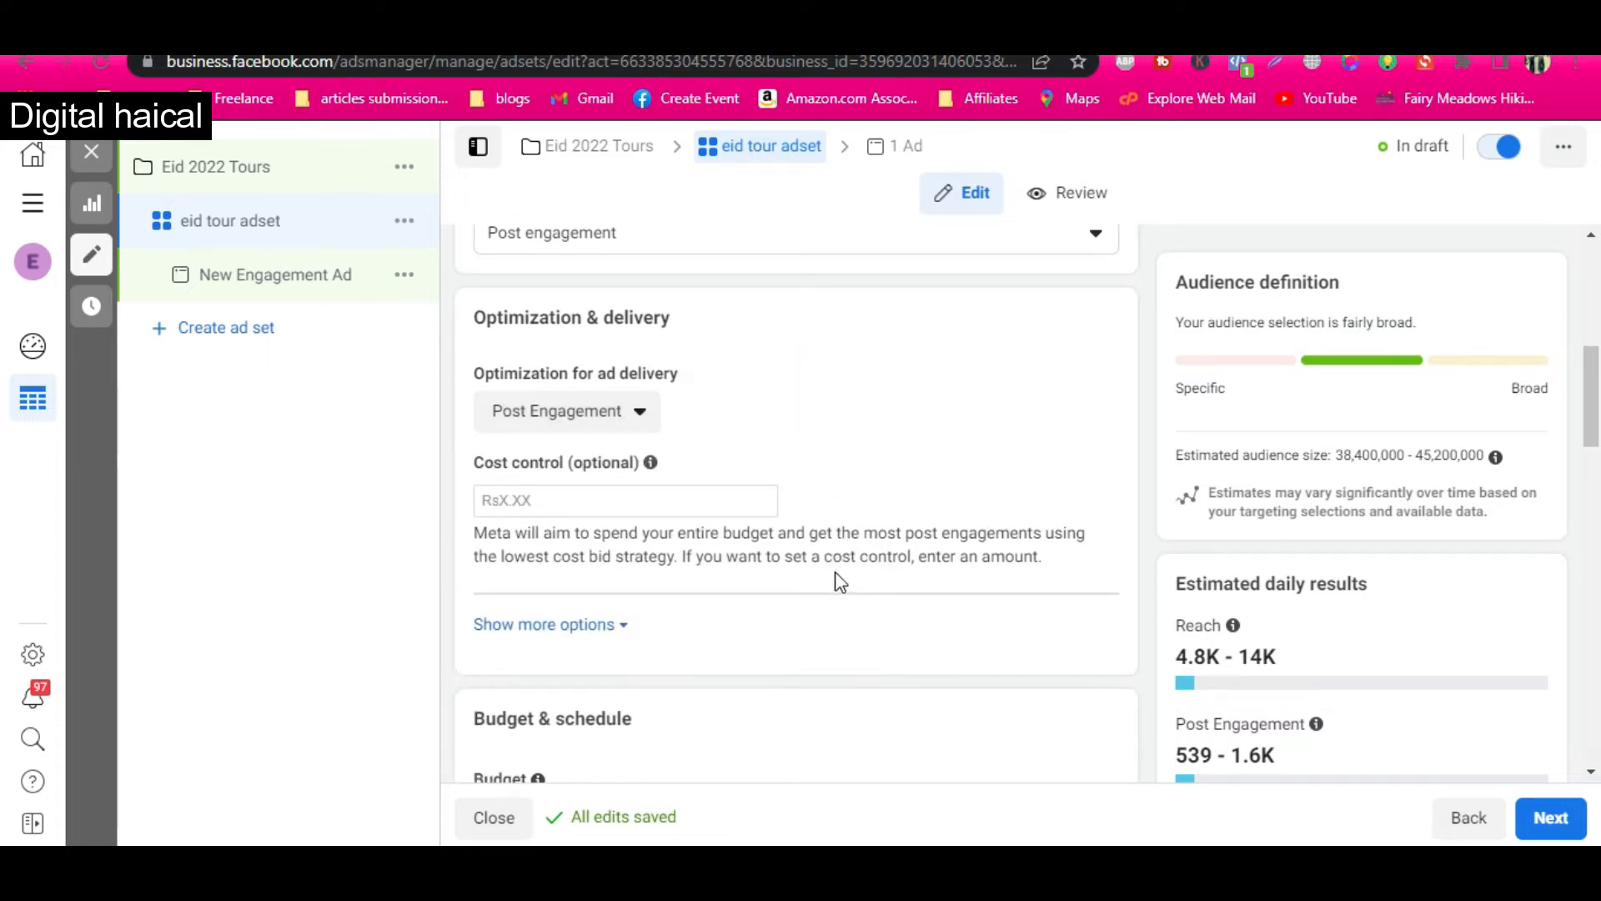
{"action": "scroll", "coordinate": [619, 625], "scroll_direction": "down", "scroll_amount": 1}
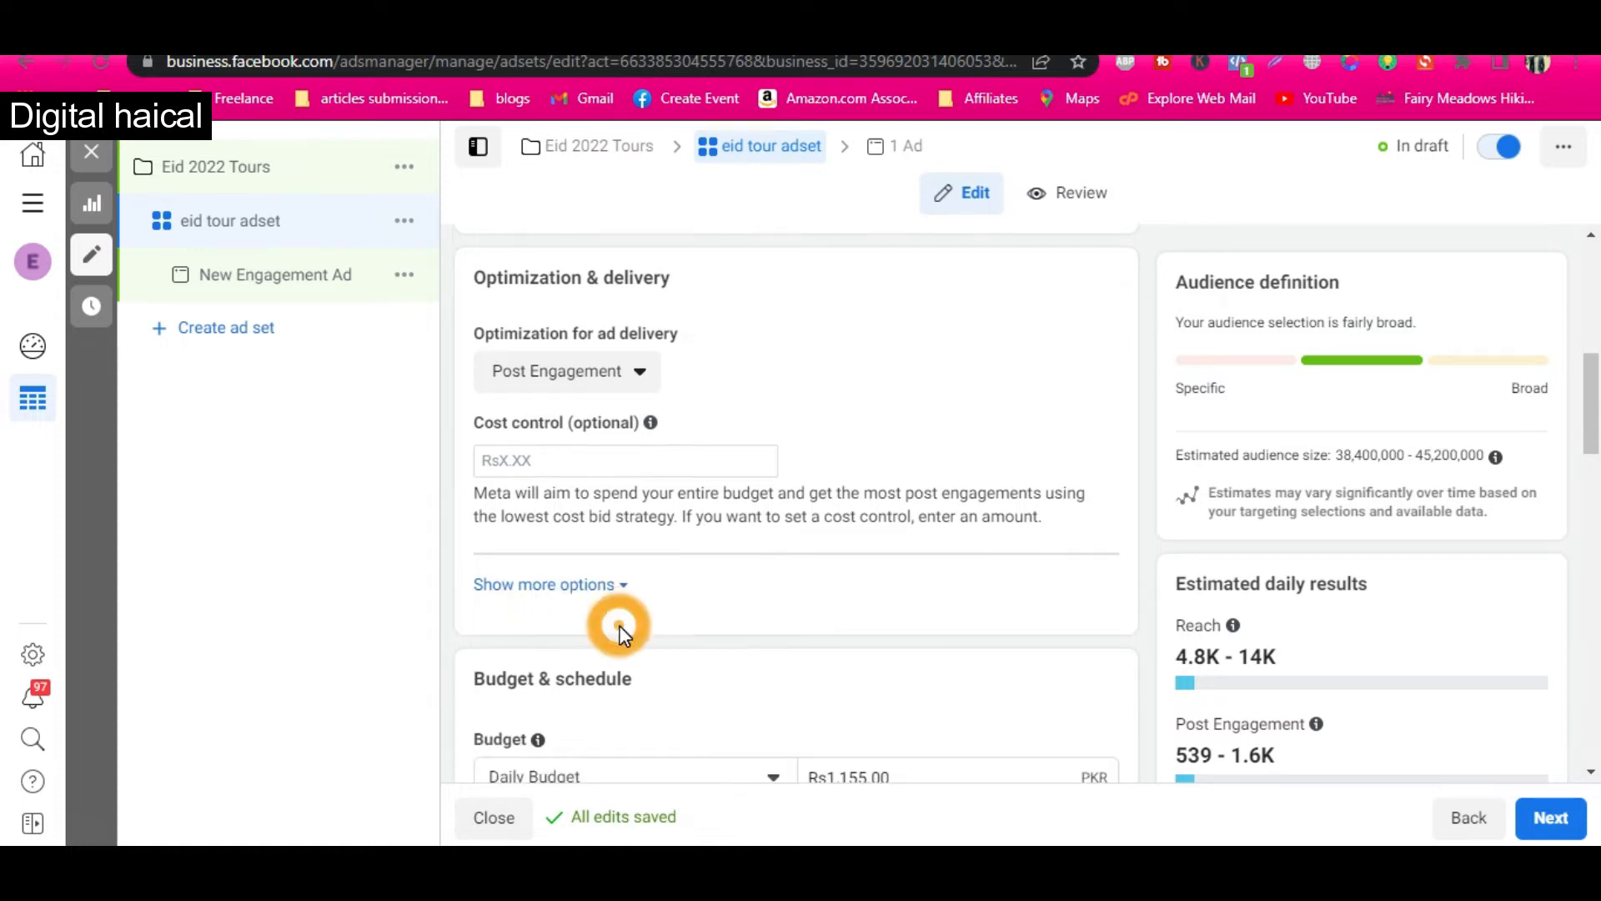
{"action": "scroll", "coordinate": [615, 618], "scroll_direction": "down", "scroll_amount": 4}
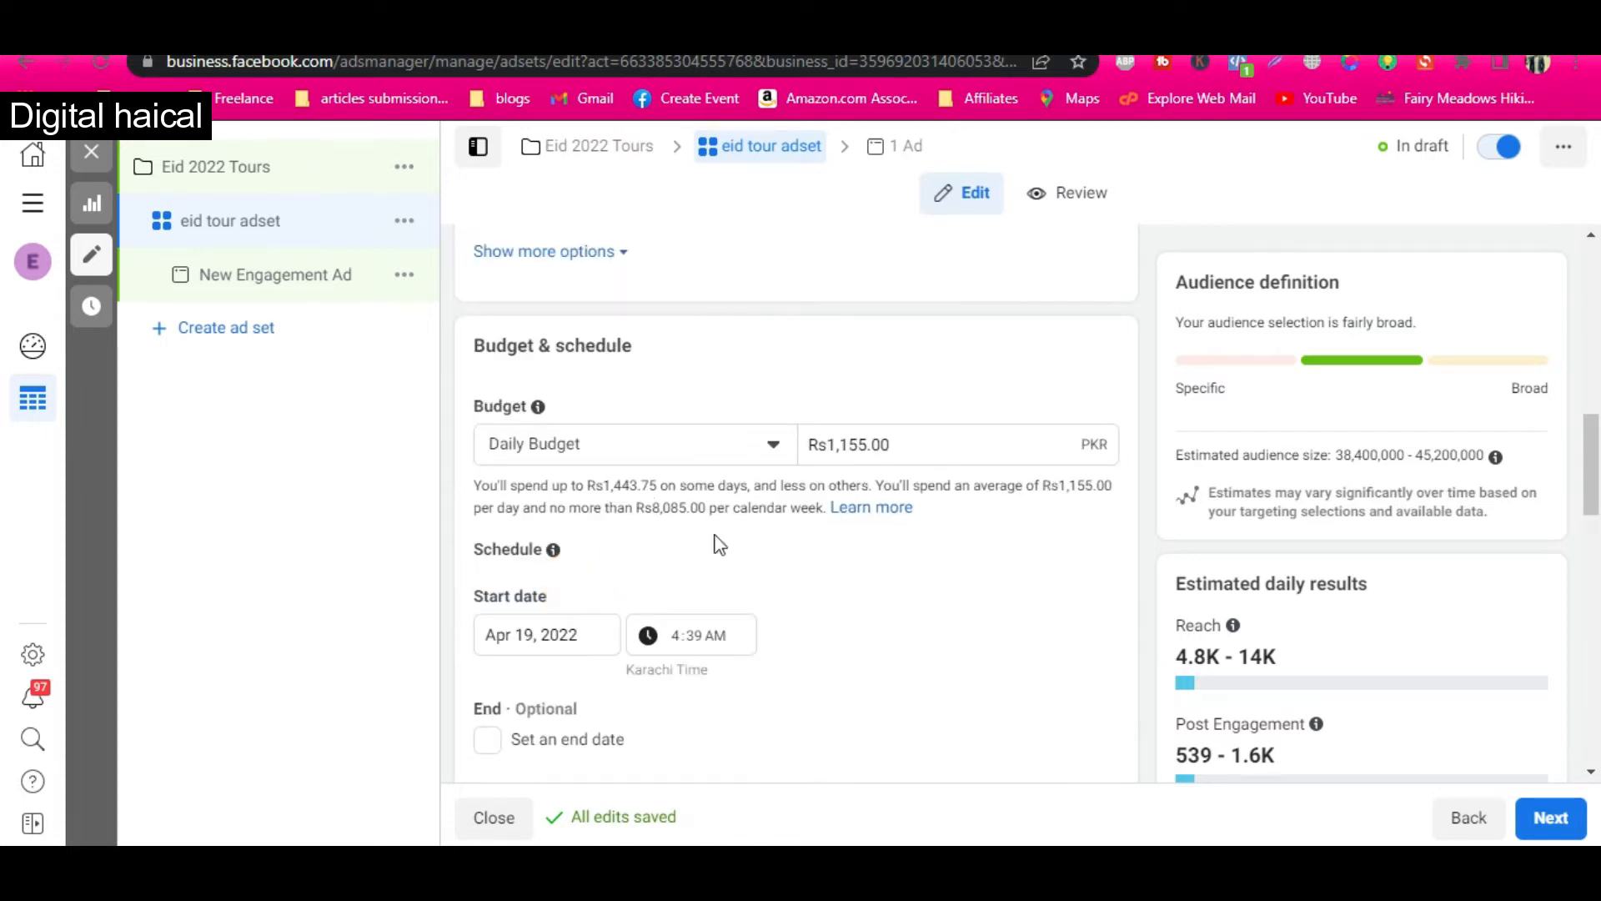
{"action": "scroll", "coordinate": [621, 461], "scroll_direction": "up", "scroll_amount": 1}
{"action": "left_click", "coordinate": [599, 563]}
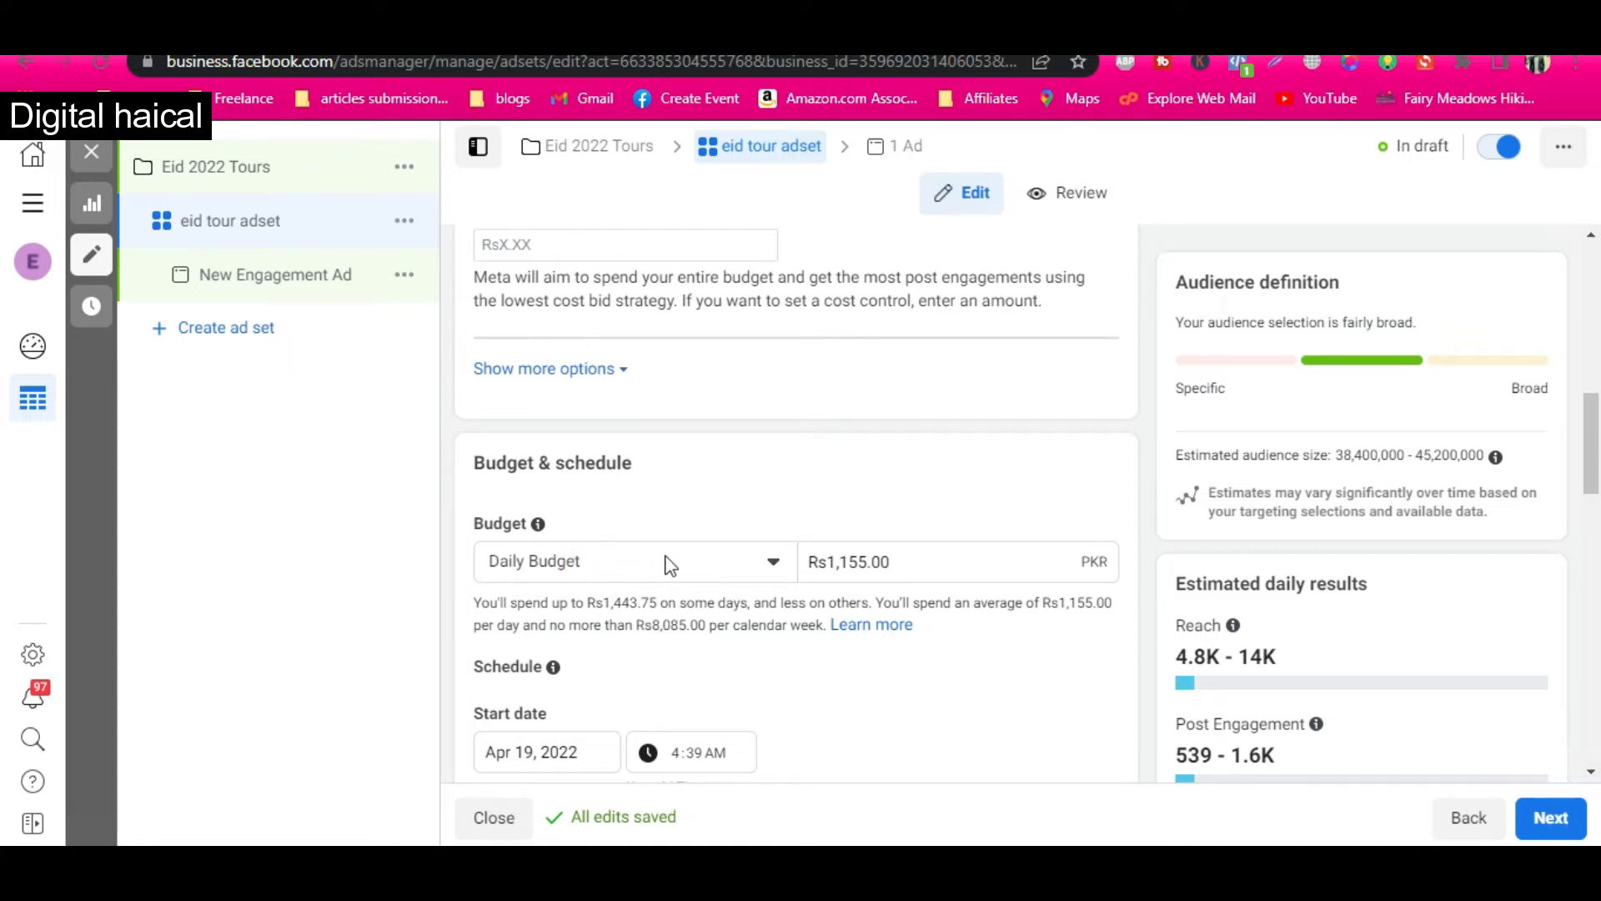
{"action": "left_click", "coordinate": [704, 566]}
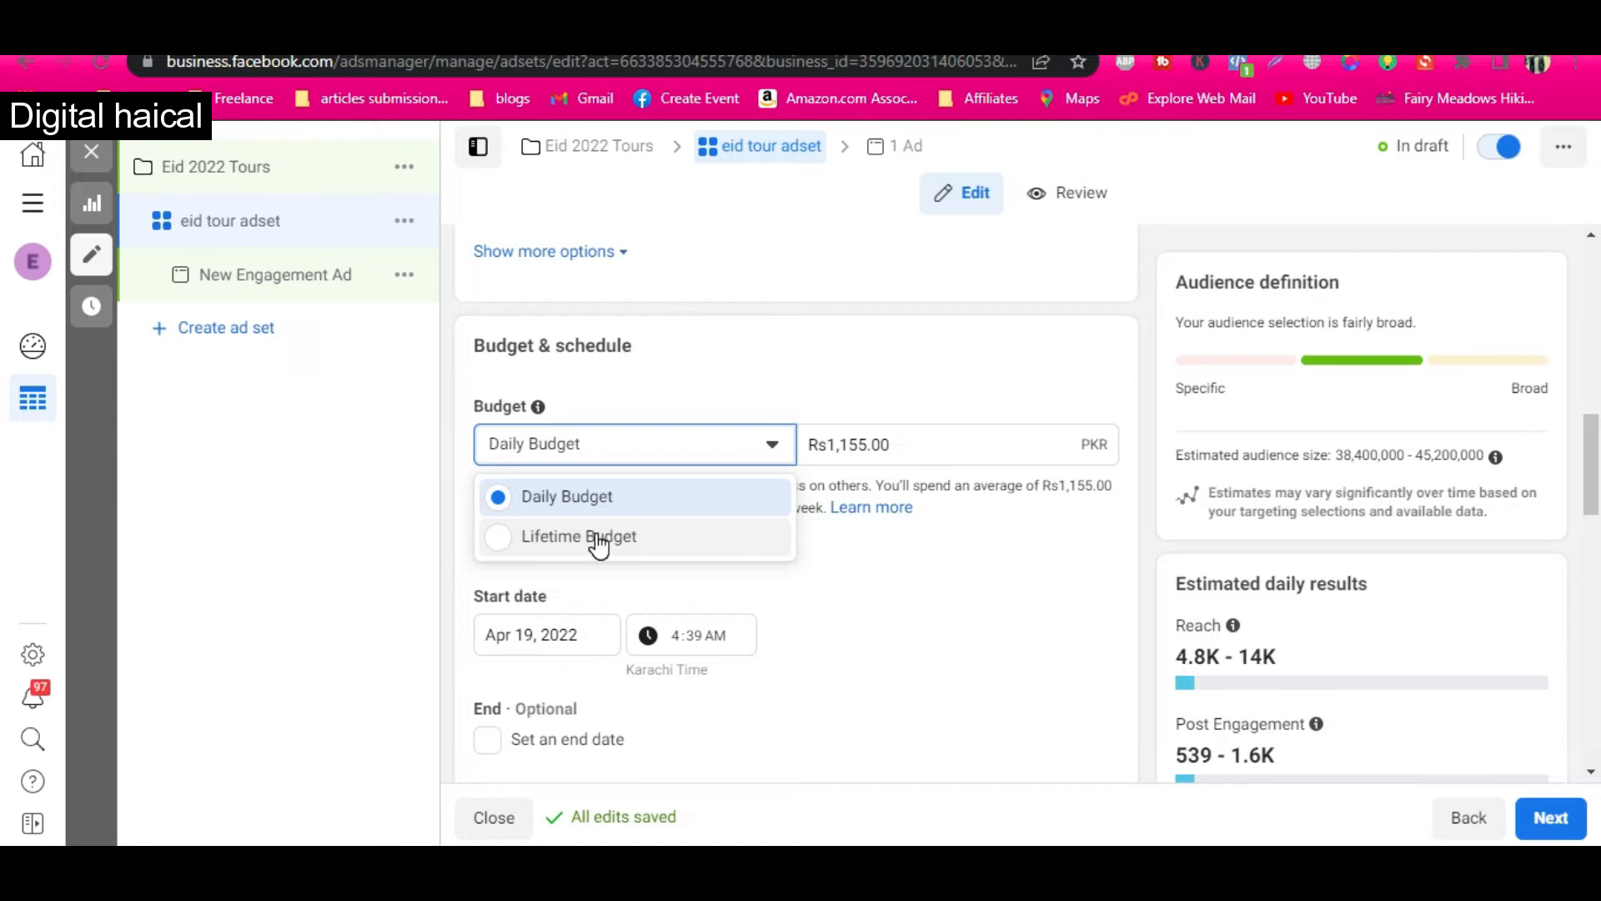
{"action": "left_click", "coordinate": [618, 498]}
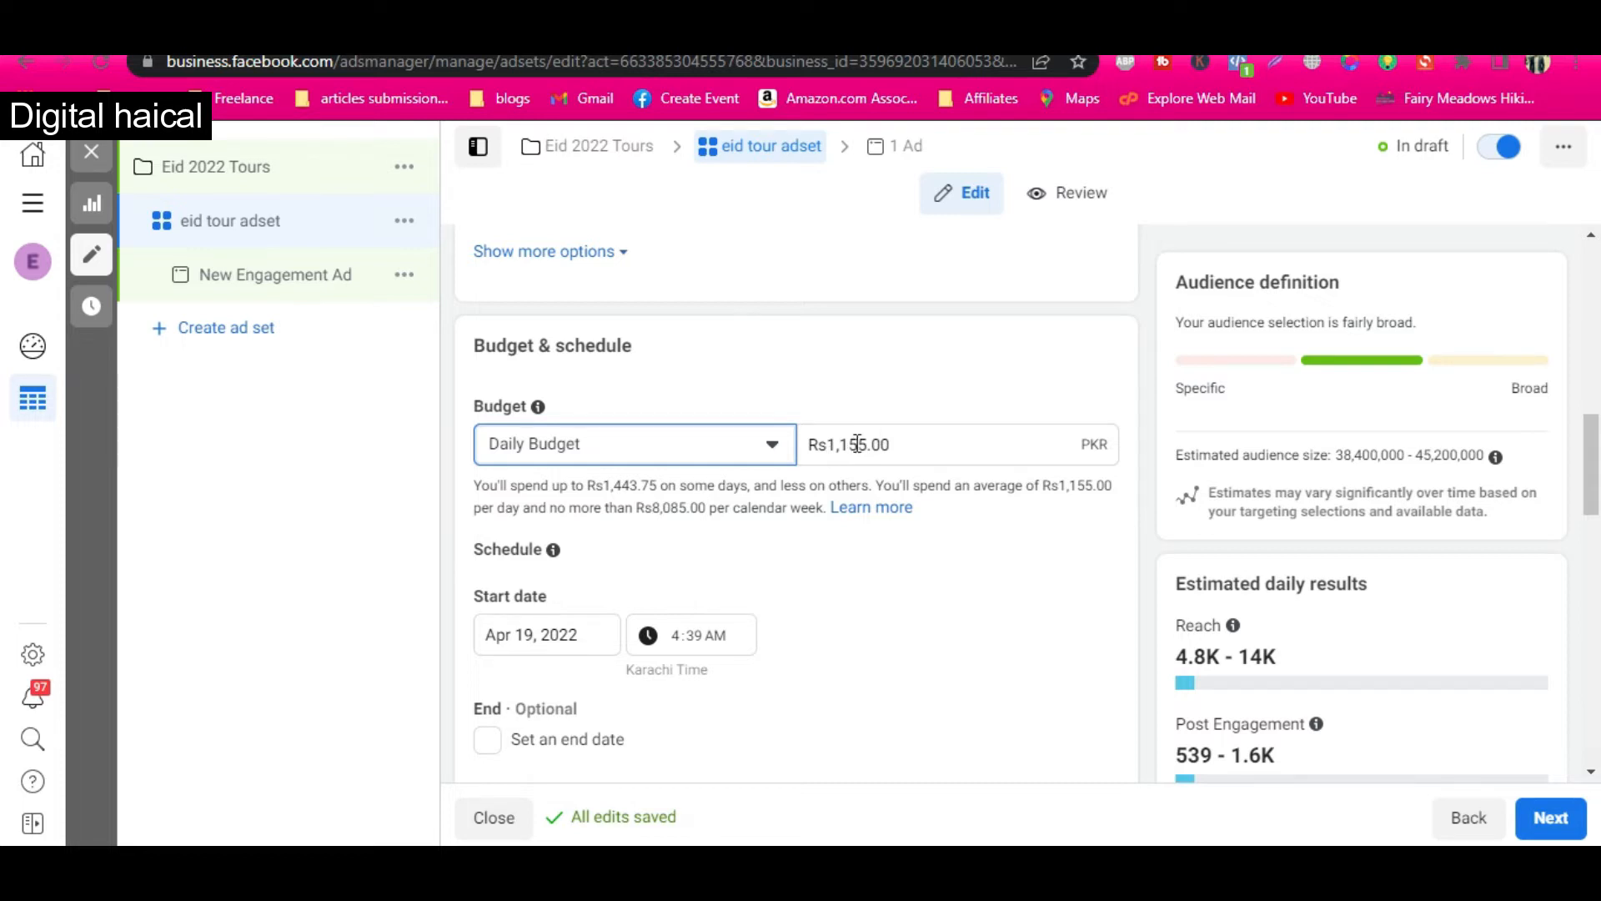
- Set the ad set's daily budget amount to Rs200
{"action": "left_click_drag", "start_coordinate": [868, 445], "coordinate": [818, 445]}
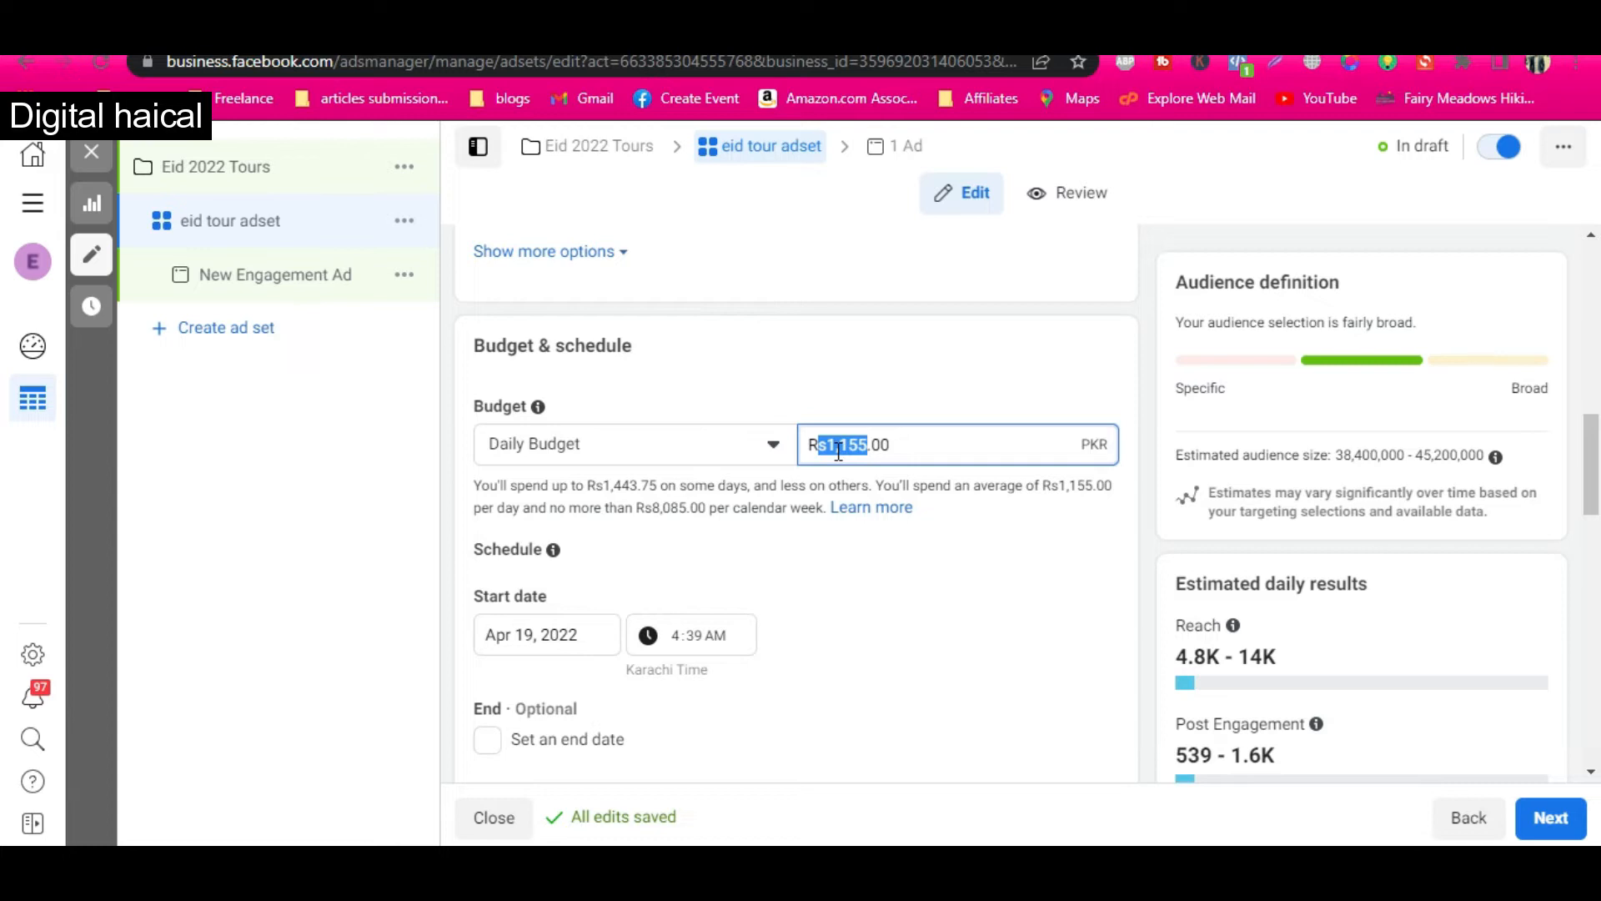
{"action": "left_click", "coordinate": [866, 443]}
{"action": "left_click_drag", "start_coordinate": [866, 443], "coordinate": [826, 446]}
{"action": "type", "text": "200"}
{"action": "left_click", "coordinate": [768, 543]}
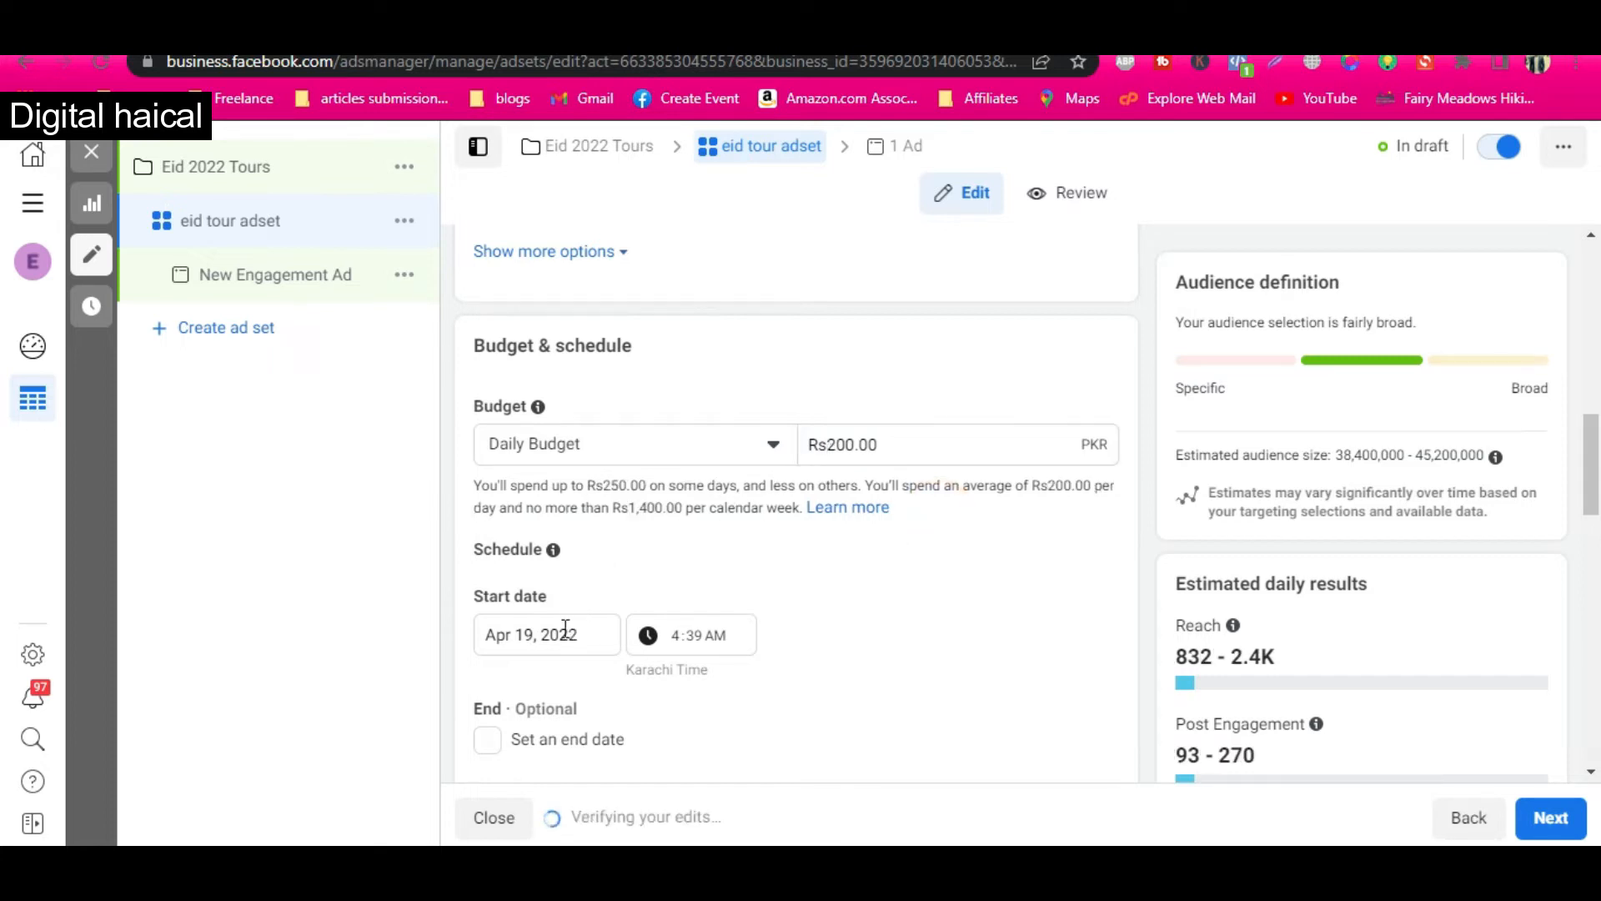
{"action": "scroll", "coordinate": [597, 679], "scroll_direction": "down", "scroll_amount": 1}
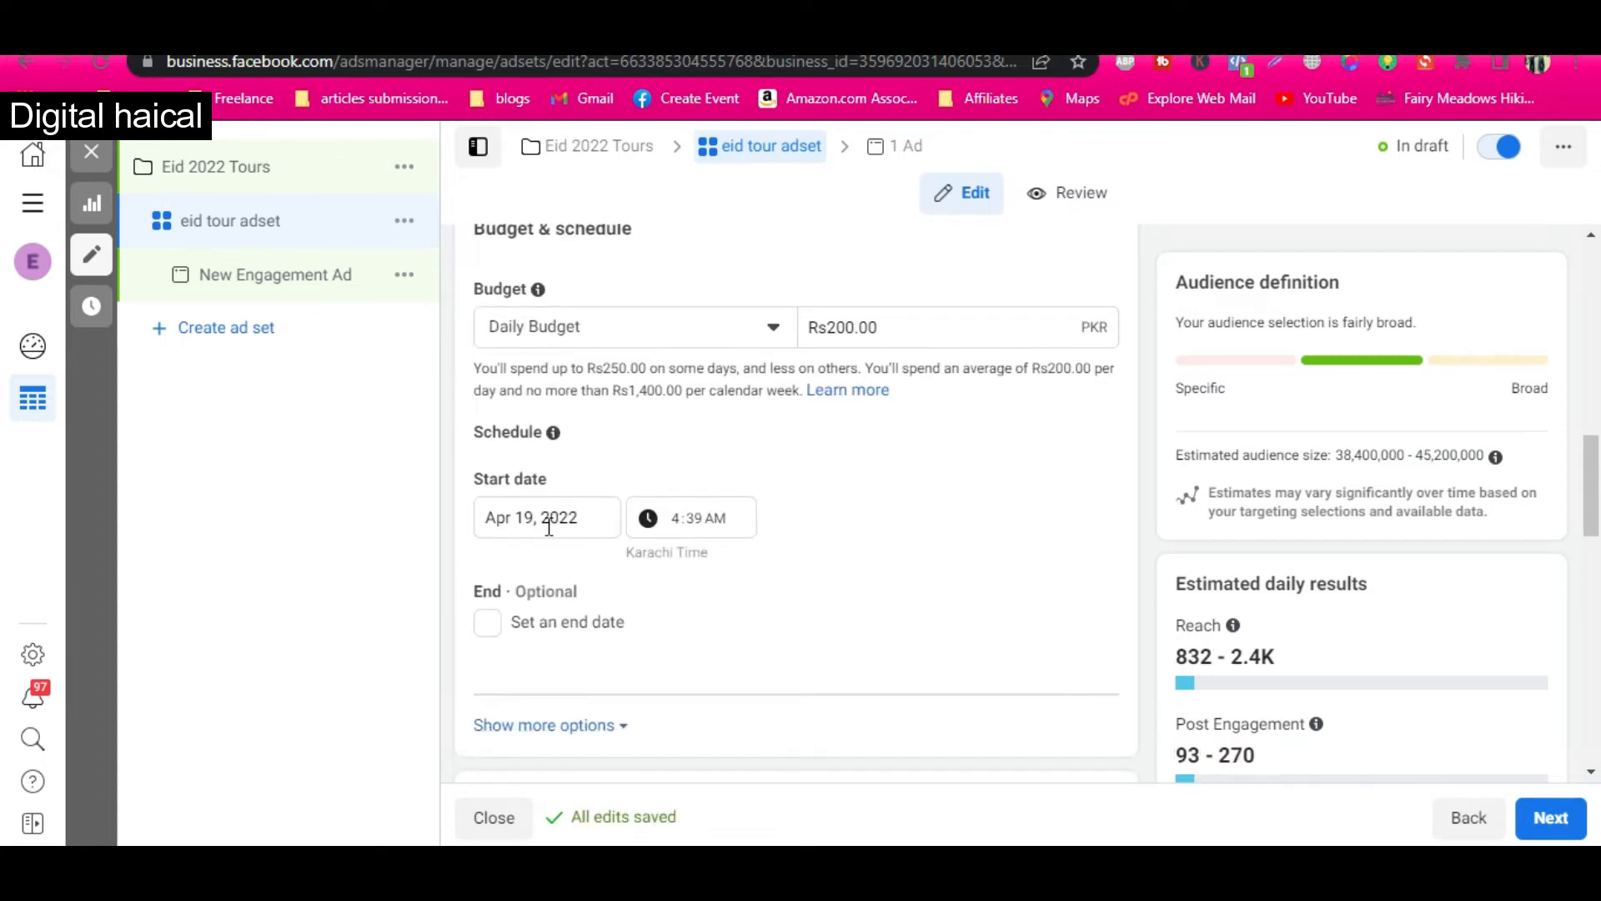
- Enable an end date for the ad set's schedule and set it to Apr 23, 2022
{"action": "left_click", "coordinate": [488, 626]}
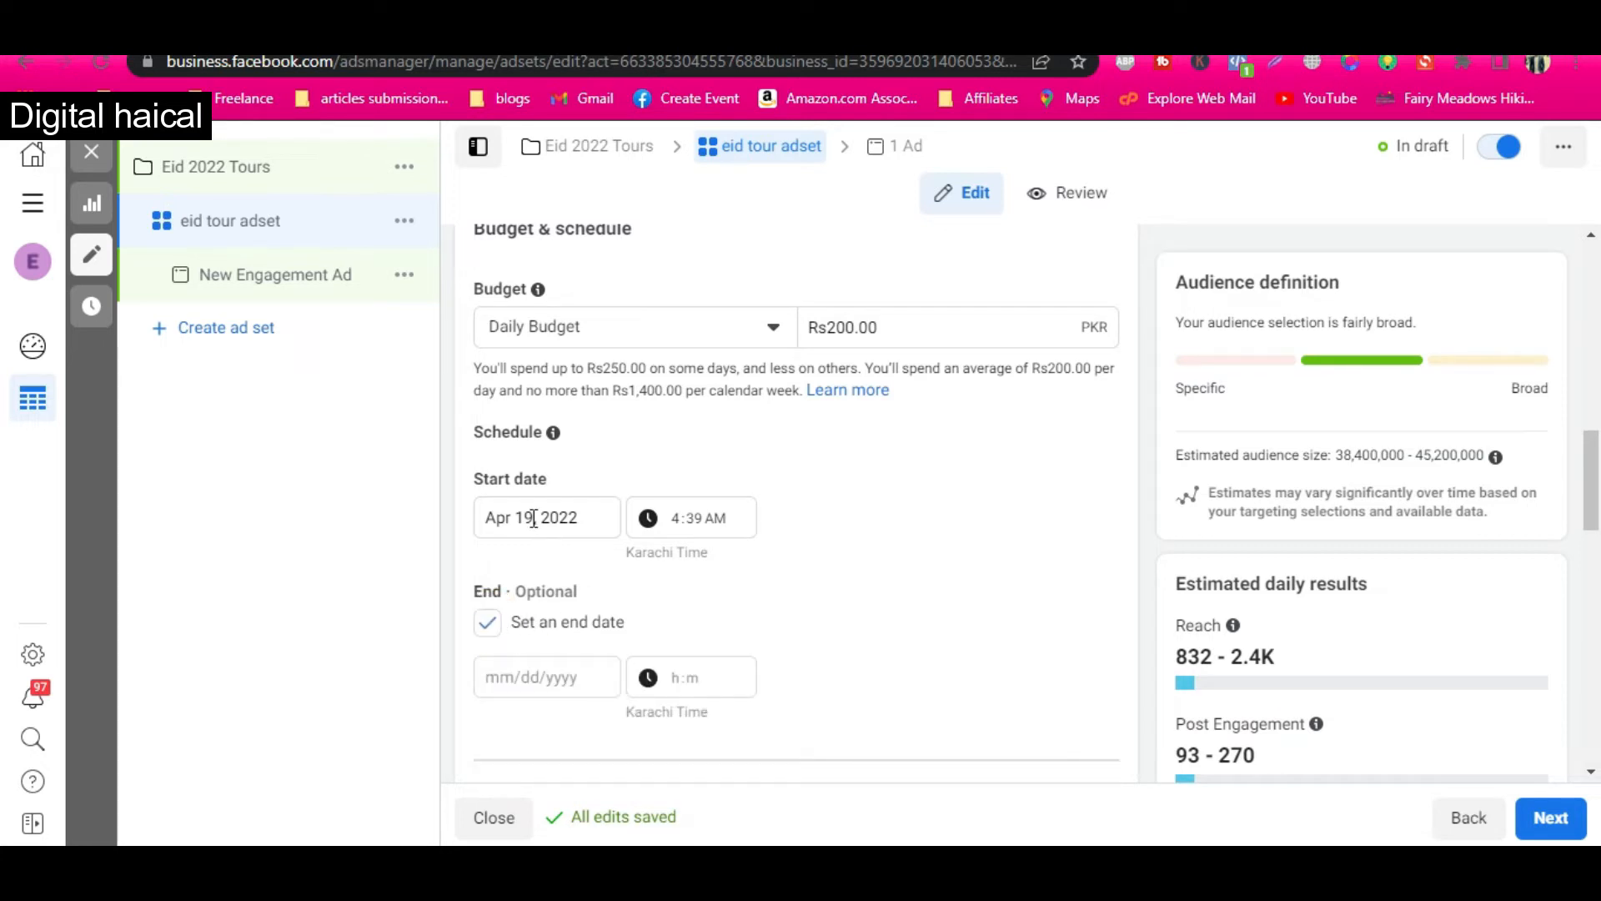
{"action": "left_click", "coordinate": [544, 677]}
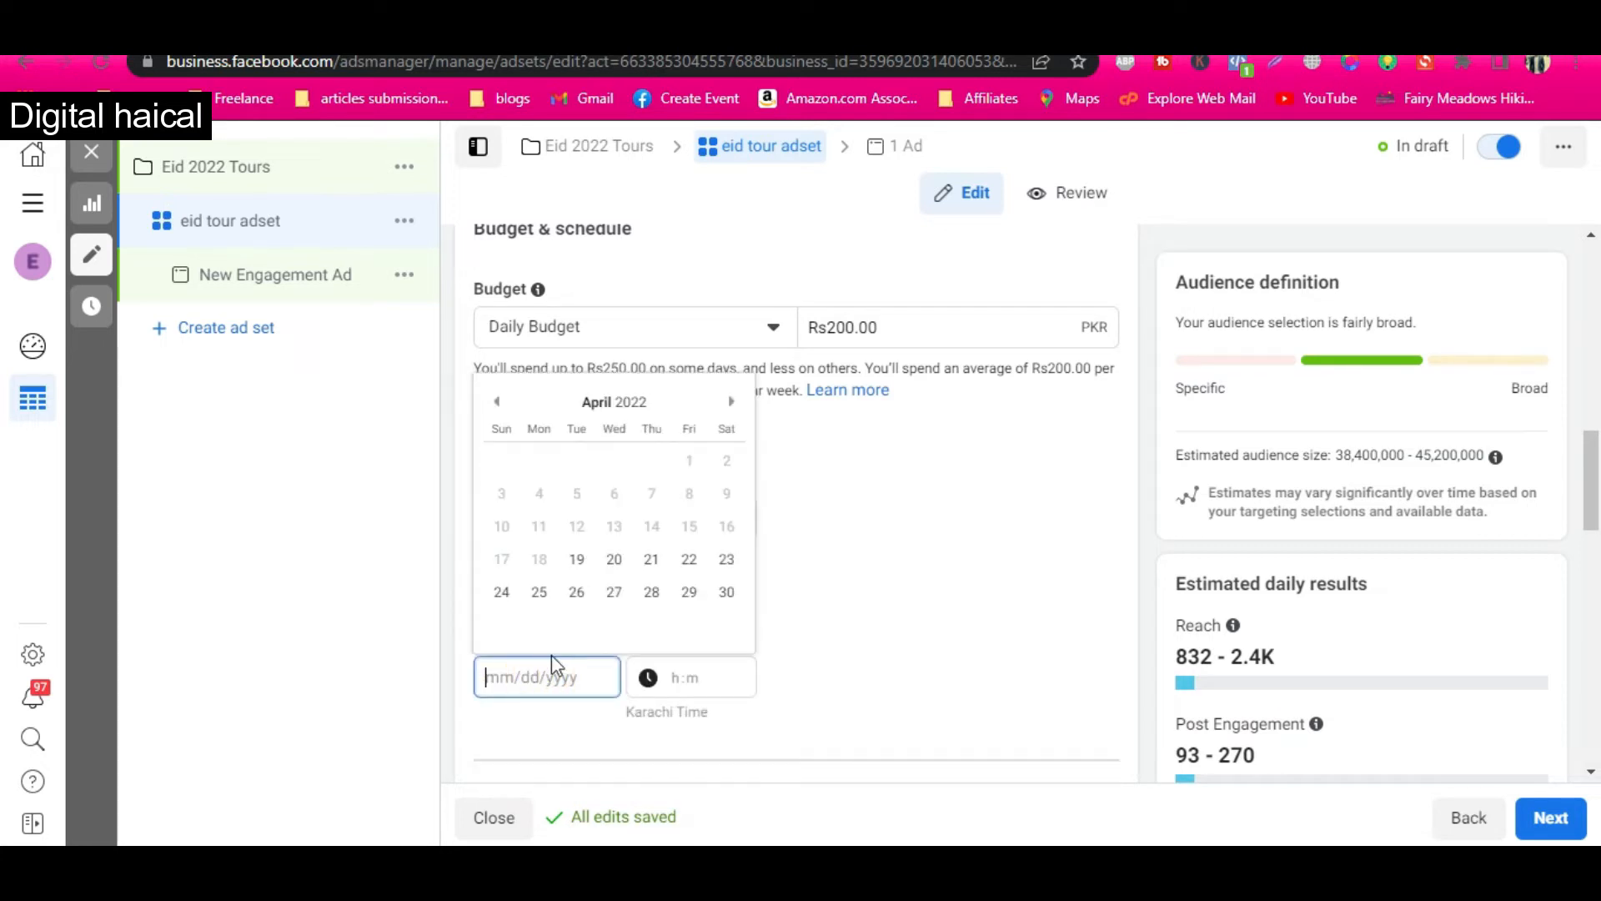
{"action": "left_click", "coordinate": [576, 559]}
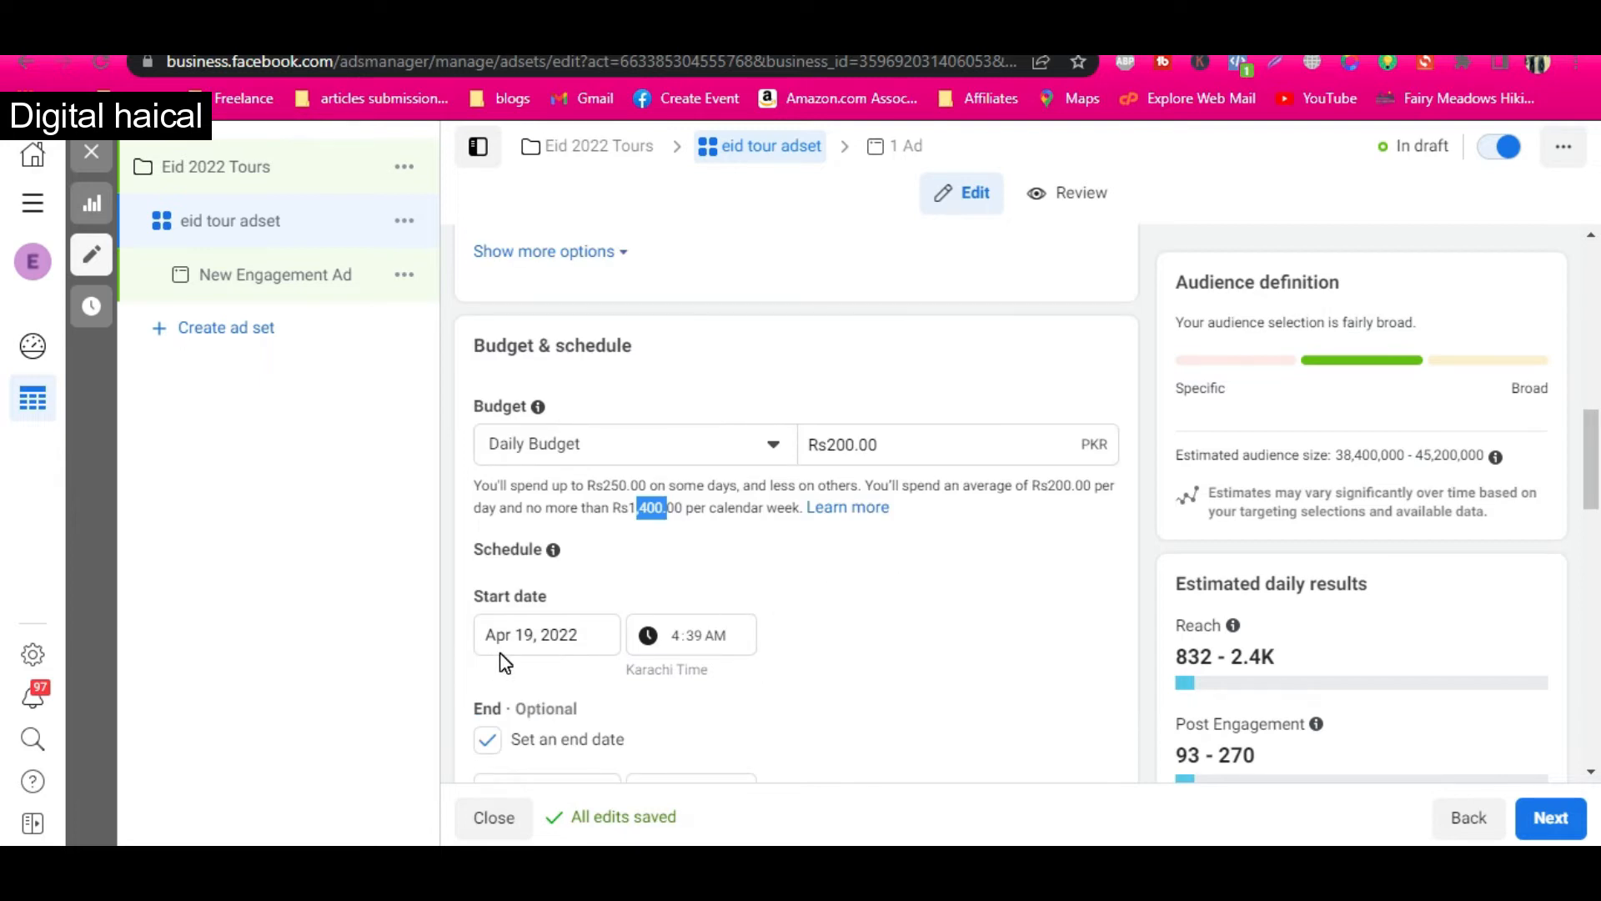
{"action": "scroll", "coordinate": [584, 701], "scroll_direction": "down", "scroll_amount": 2}
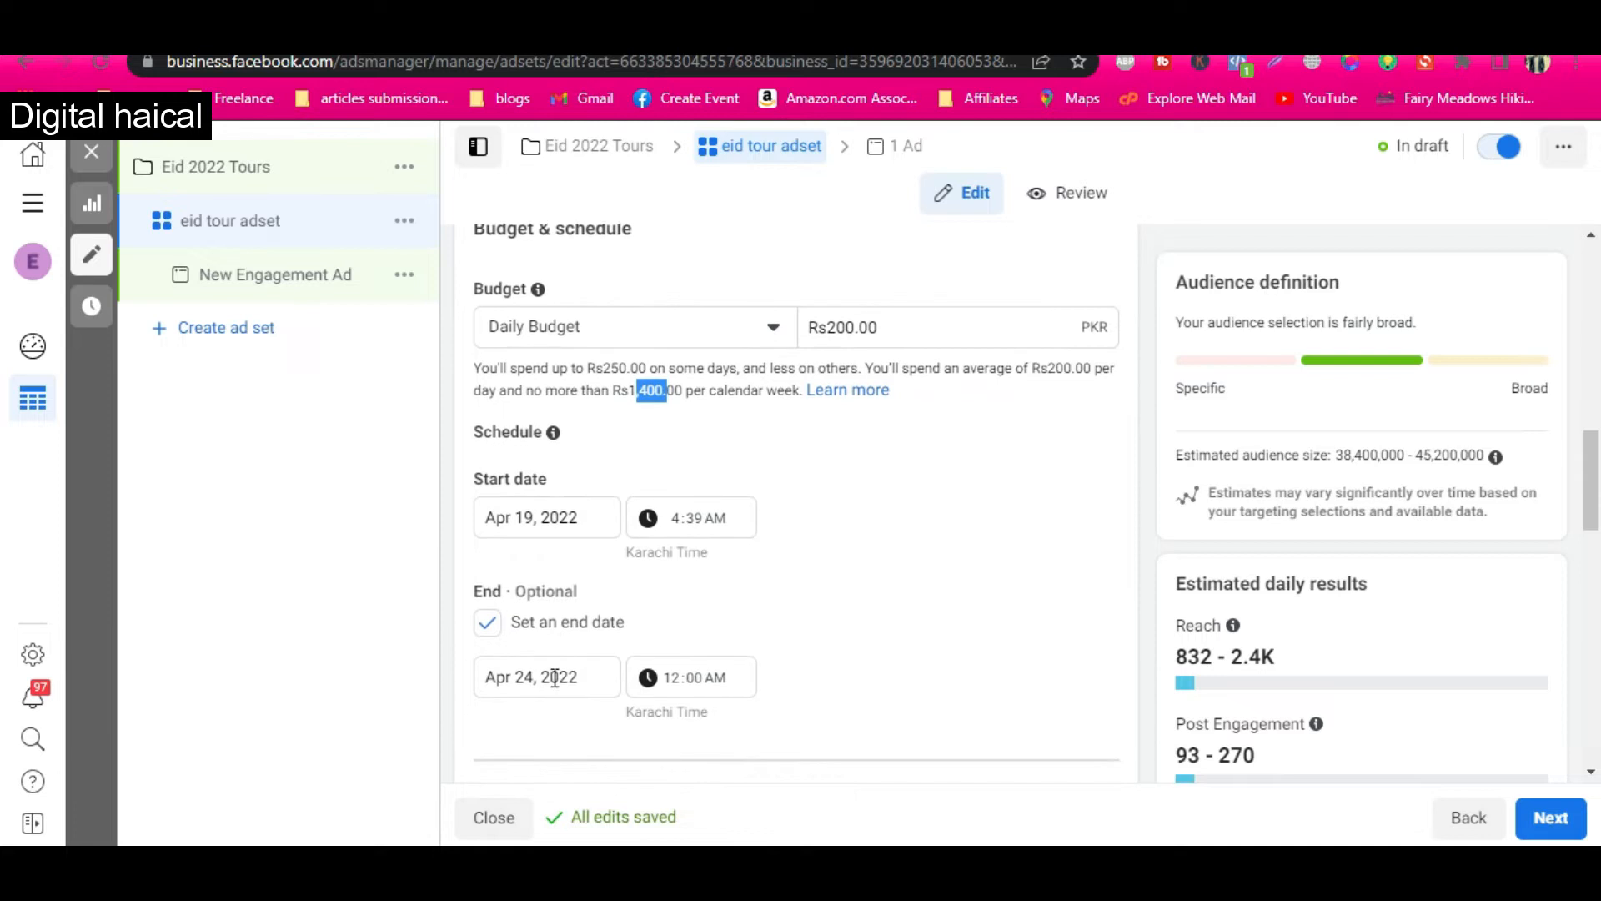
{"action": "left_click", "coordinate": [548, 676]}
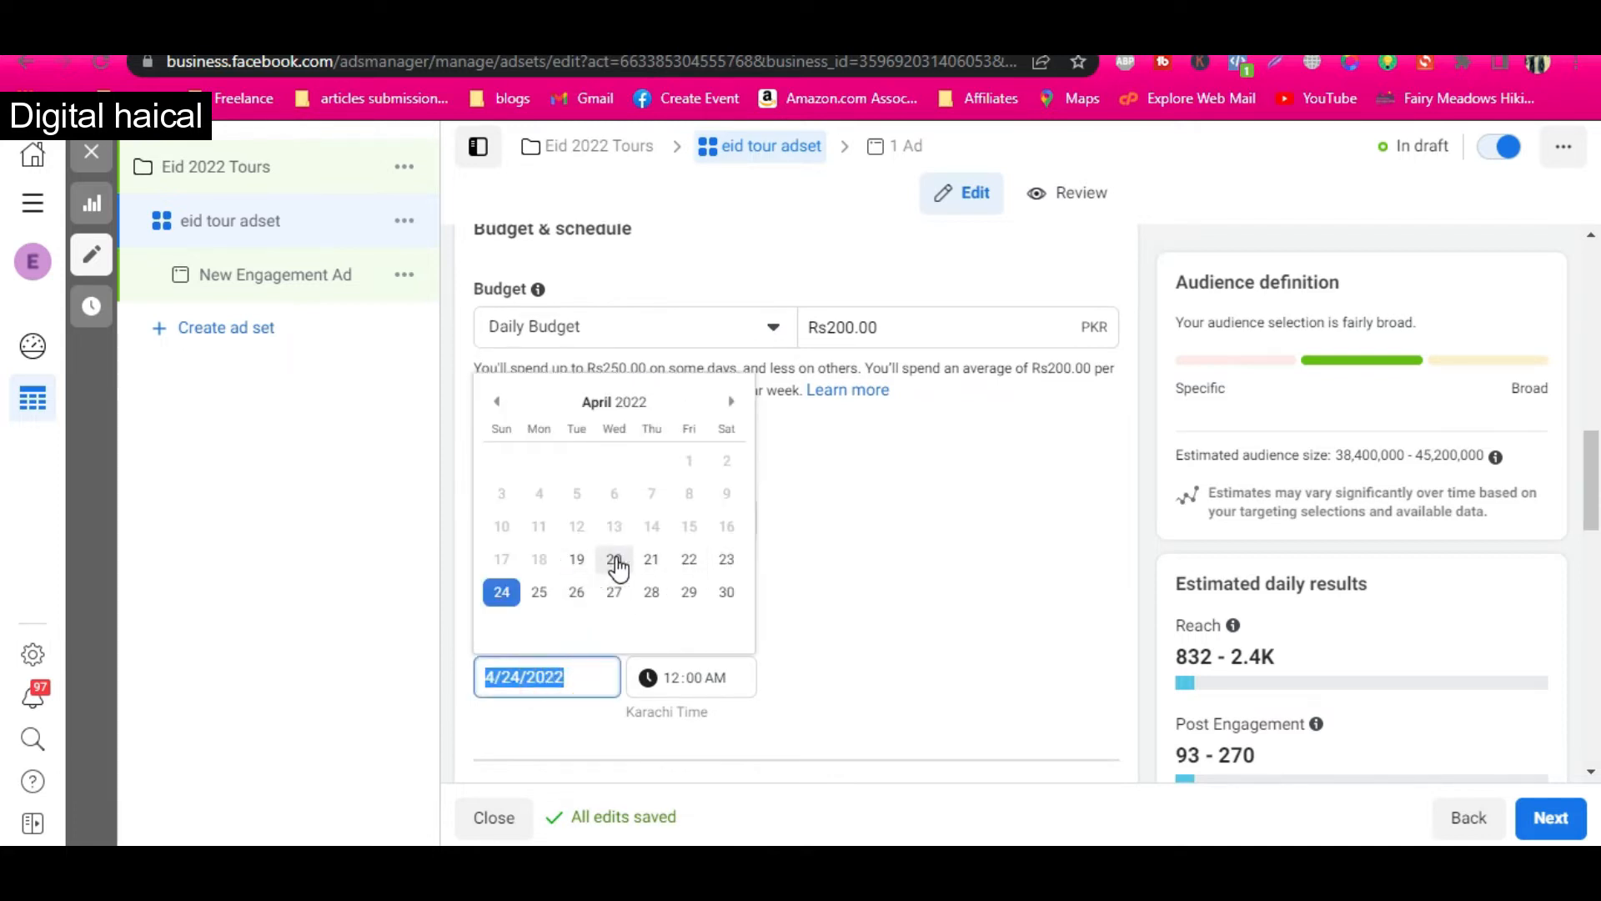
{"action": "left_click", "coordinate": [725, 561]}
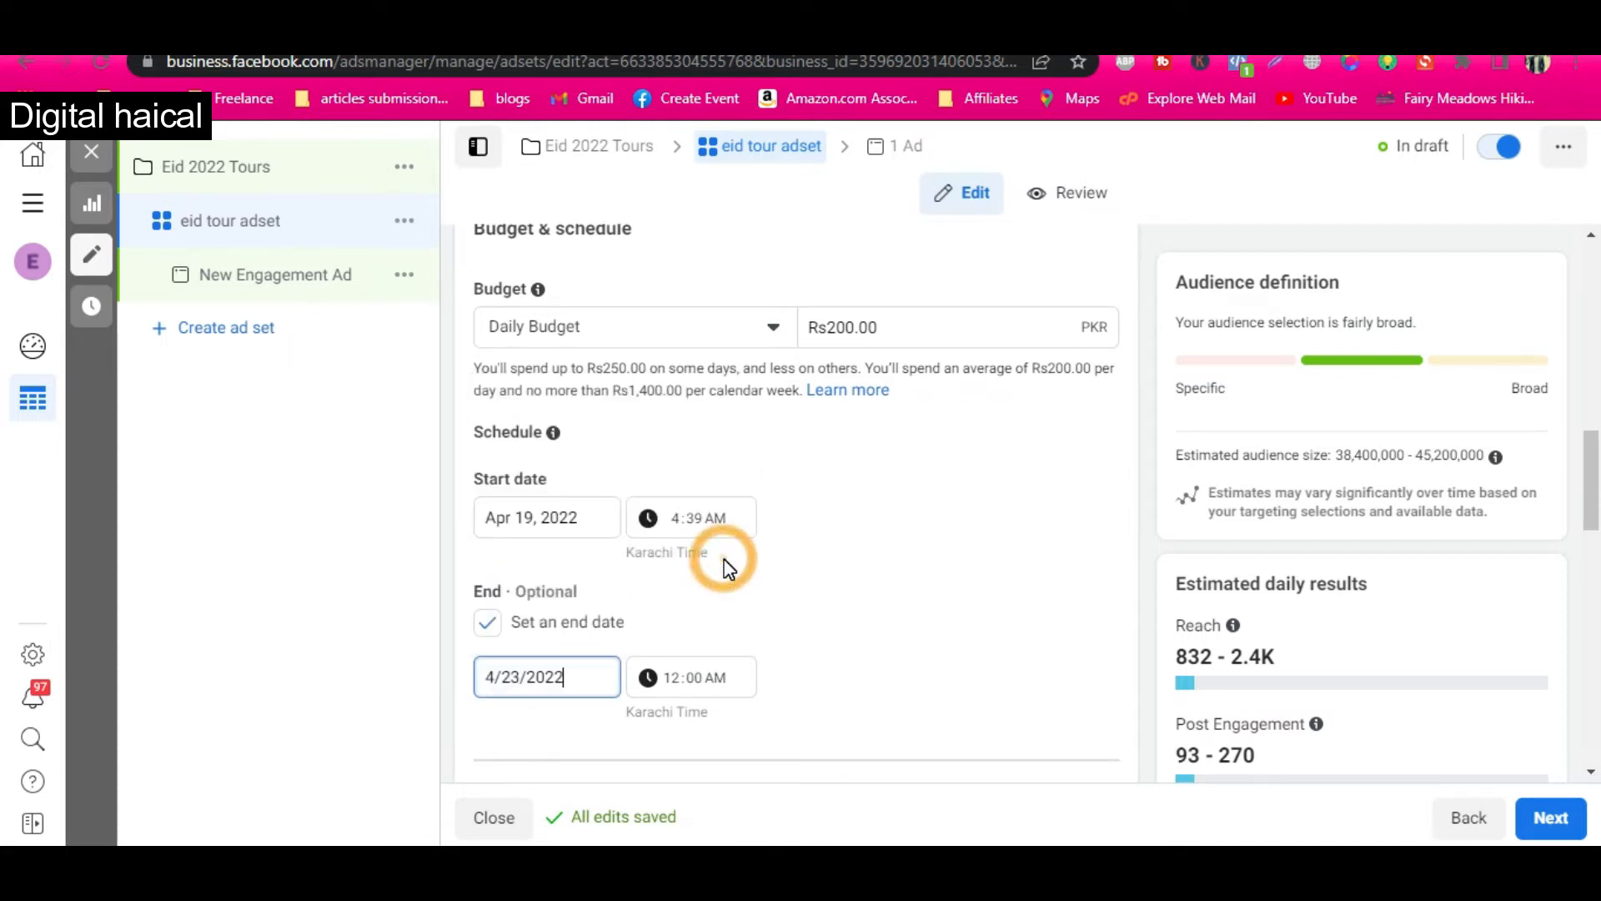
{"action": "scroll", "coordinate": [830, 574], "scroll_direction": "up", "scroll_amount": 2}
{"action": "scroll", "coordinate": [831, 574], "scroll_direction": "down", "scroll_amount": 1}
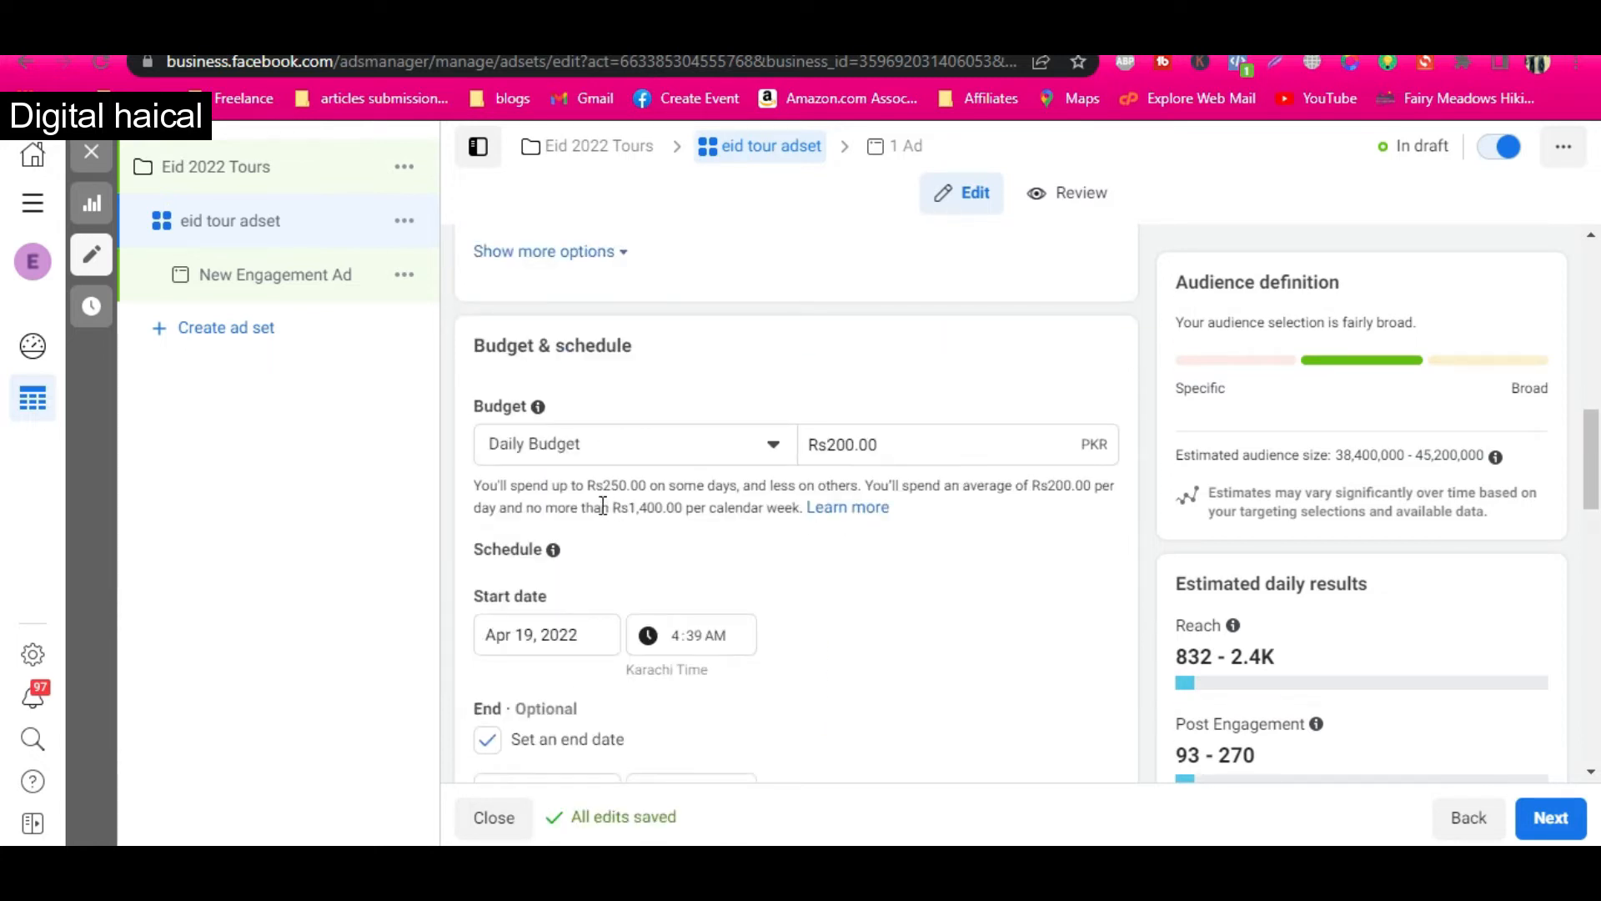
{"action": "left_click_drag", "start_coordinate": [595, 486], "coordinate": [627, 487]}
{"action": "left_click", "coordinate": [933, 597]}
{"action": "scroll", "coordinate": [876, 559], "scroll_direction": "down", "scroll_amount": 2}
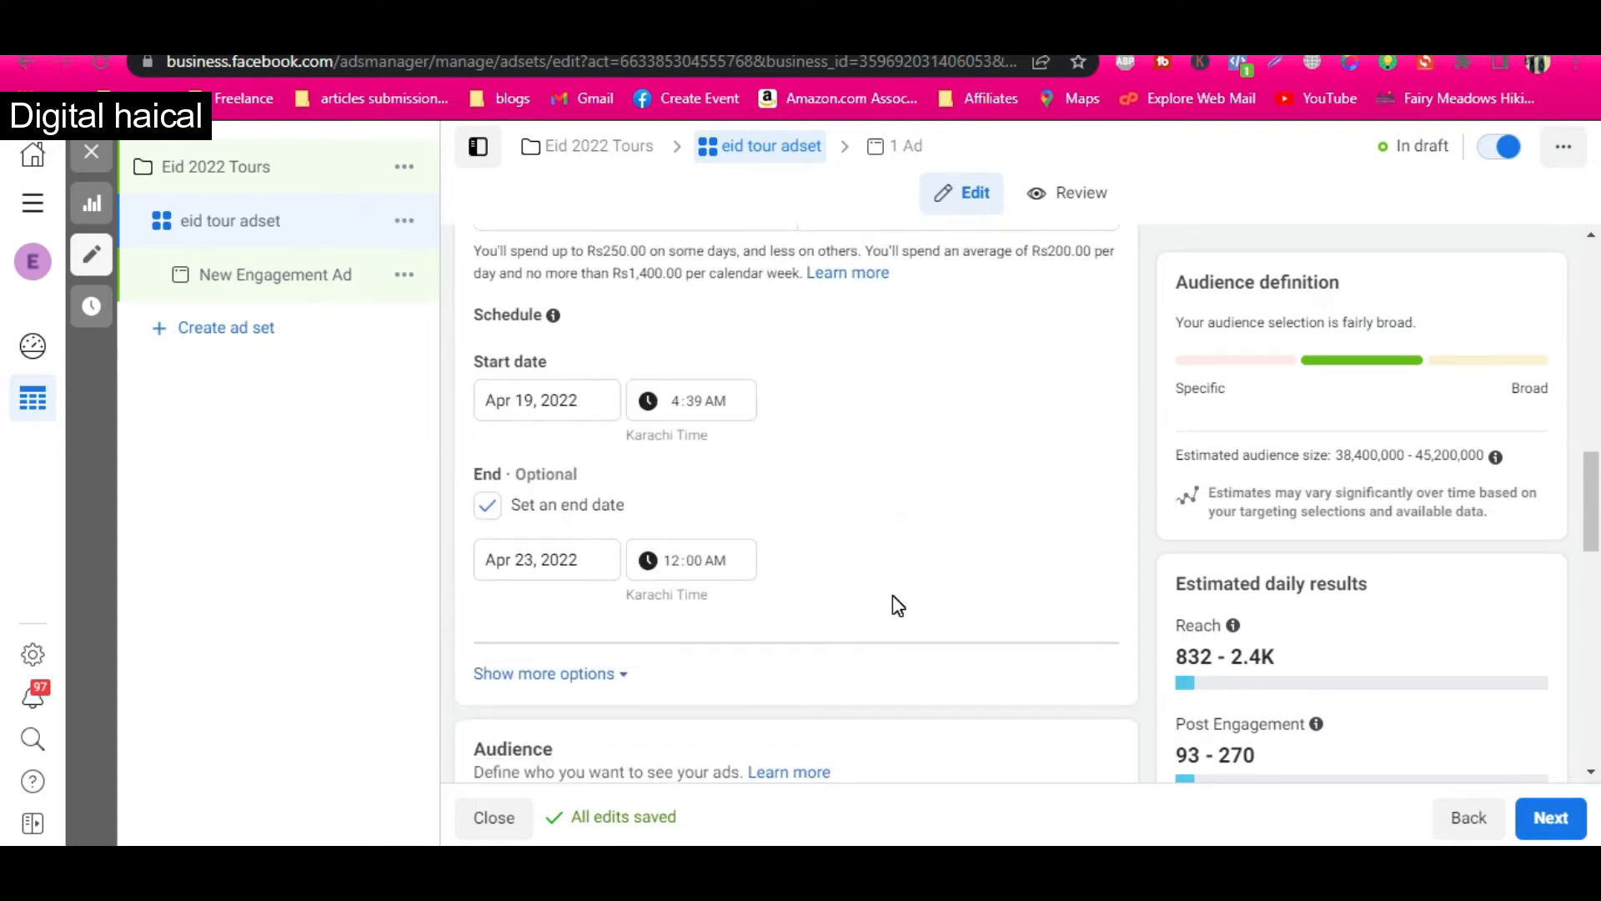
{"action": "scroll", "coordinate": [893, 594], "scroll_direction": "up", "scroll_amount": 2}
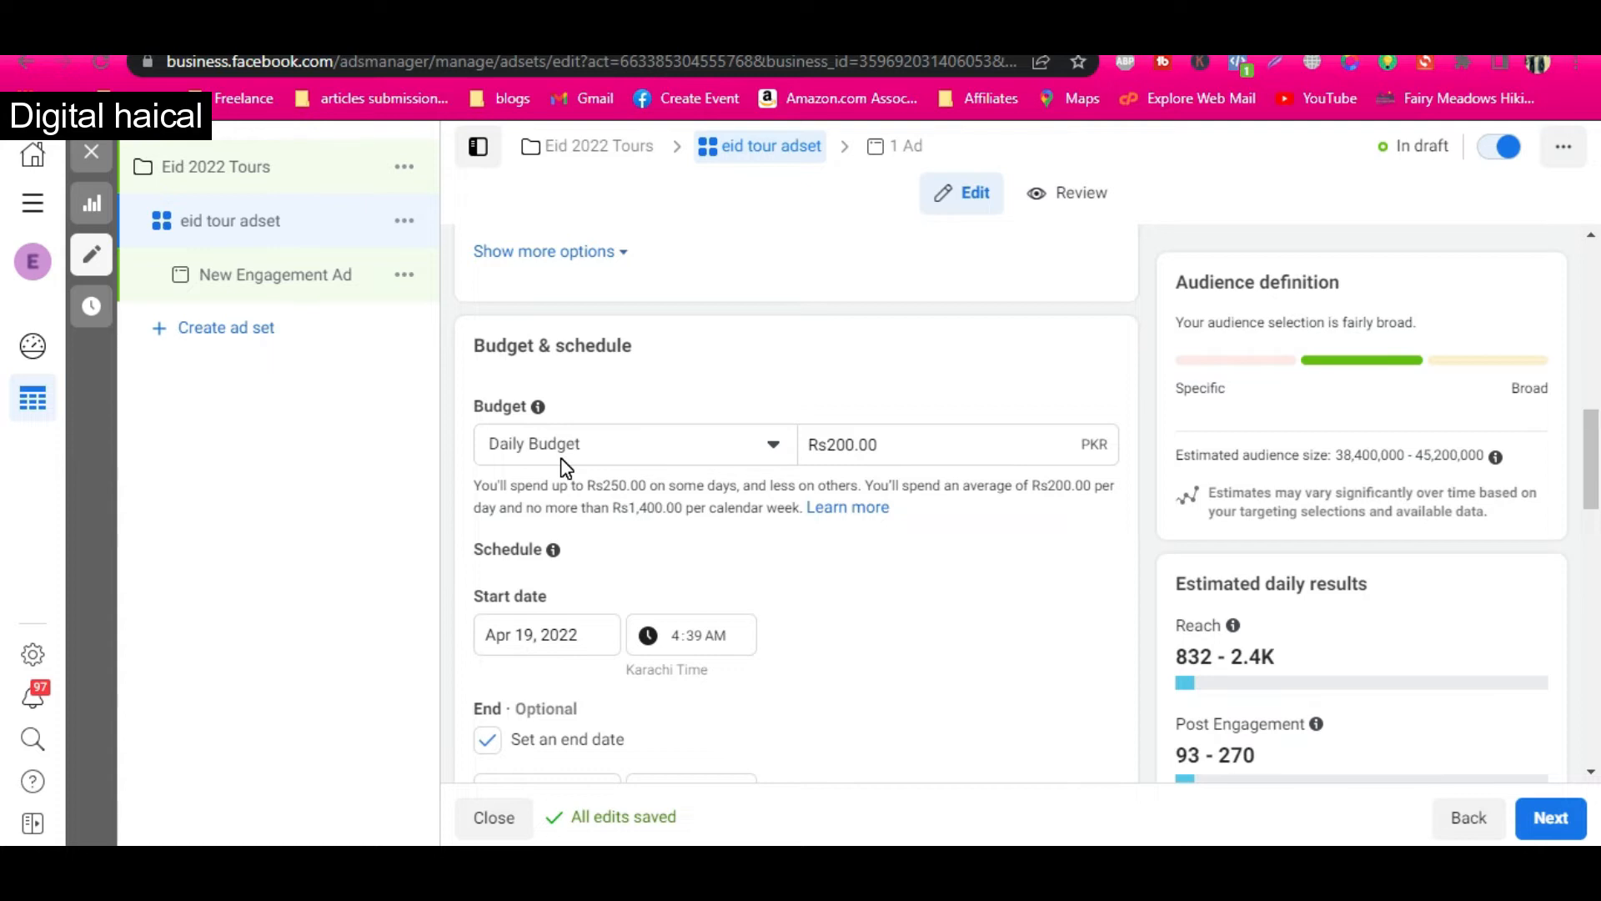
- Examine the saved audiences and the existing custom audiences available for the eid tour adset
{"action": "scroll", "coordinate": [566, 467], "scroll_direction": "down", "scroll_amount": 8}
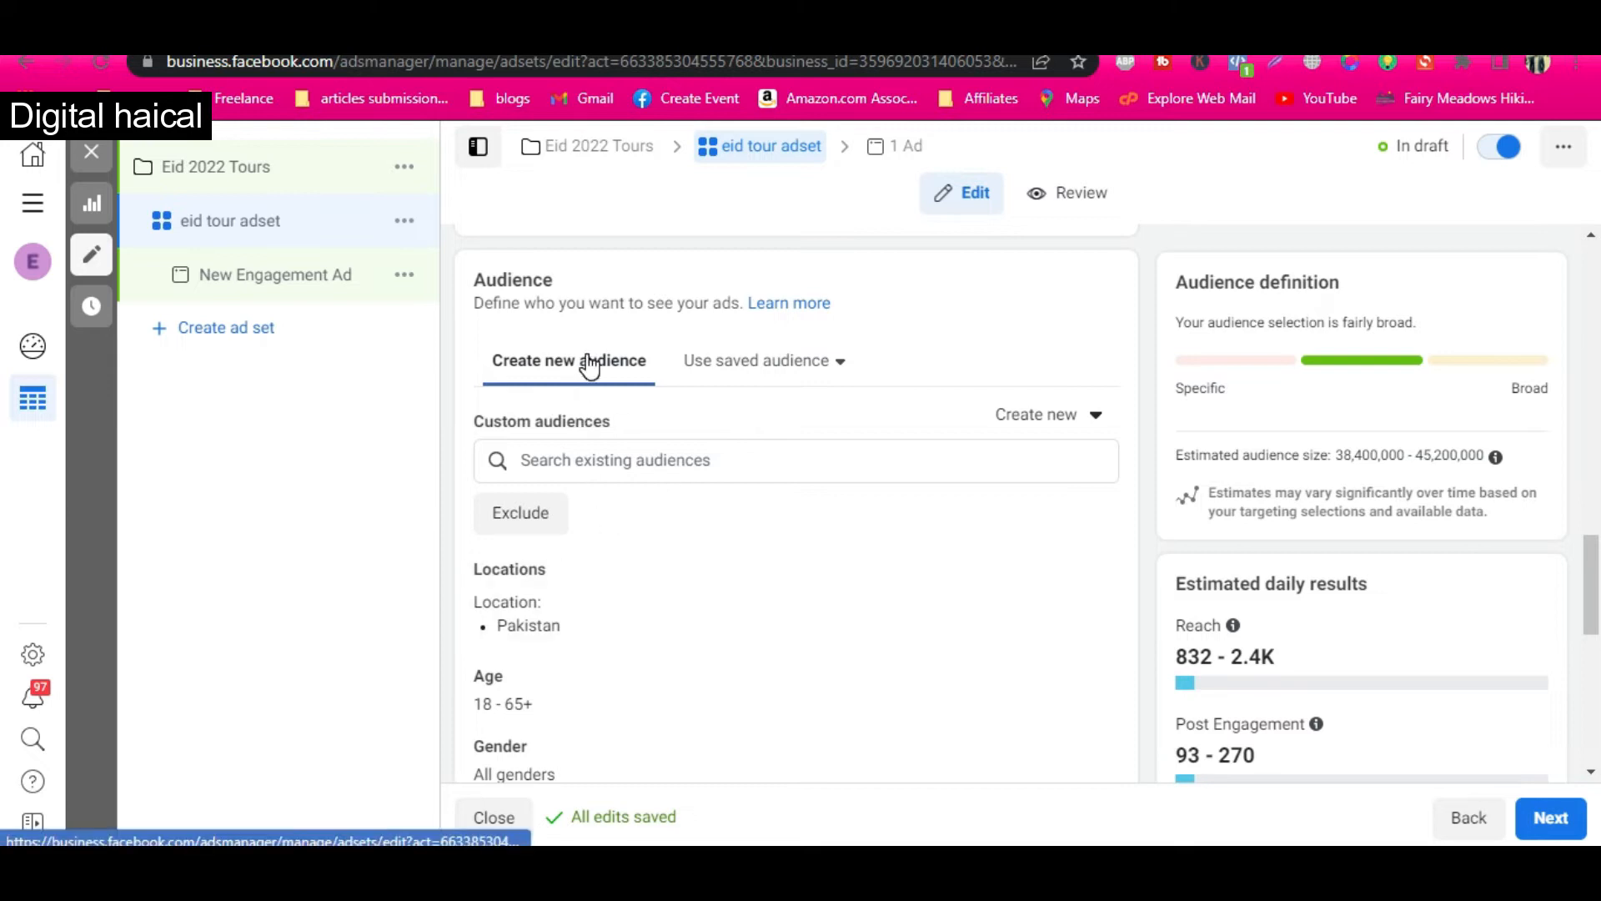
{"action": "left_click", "coordinate": [734, 361]}
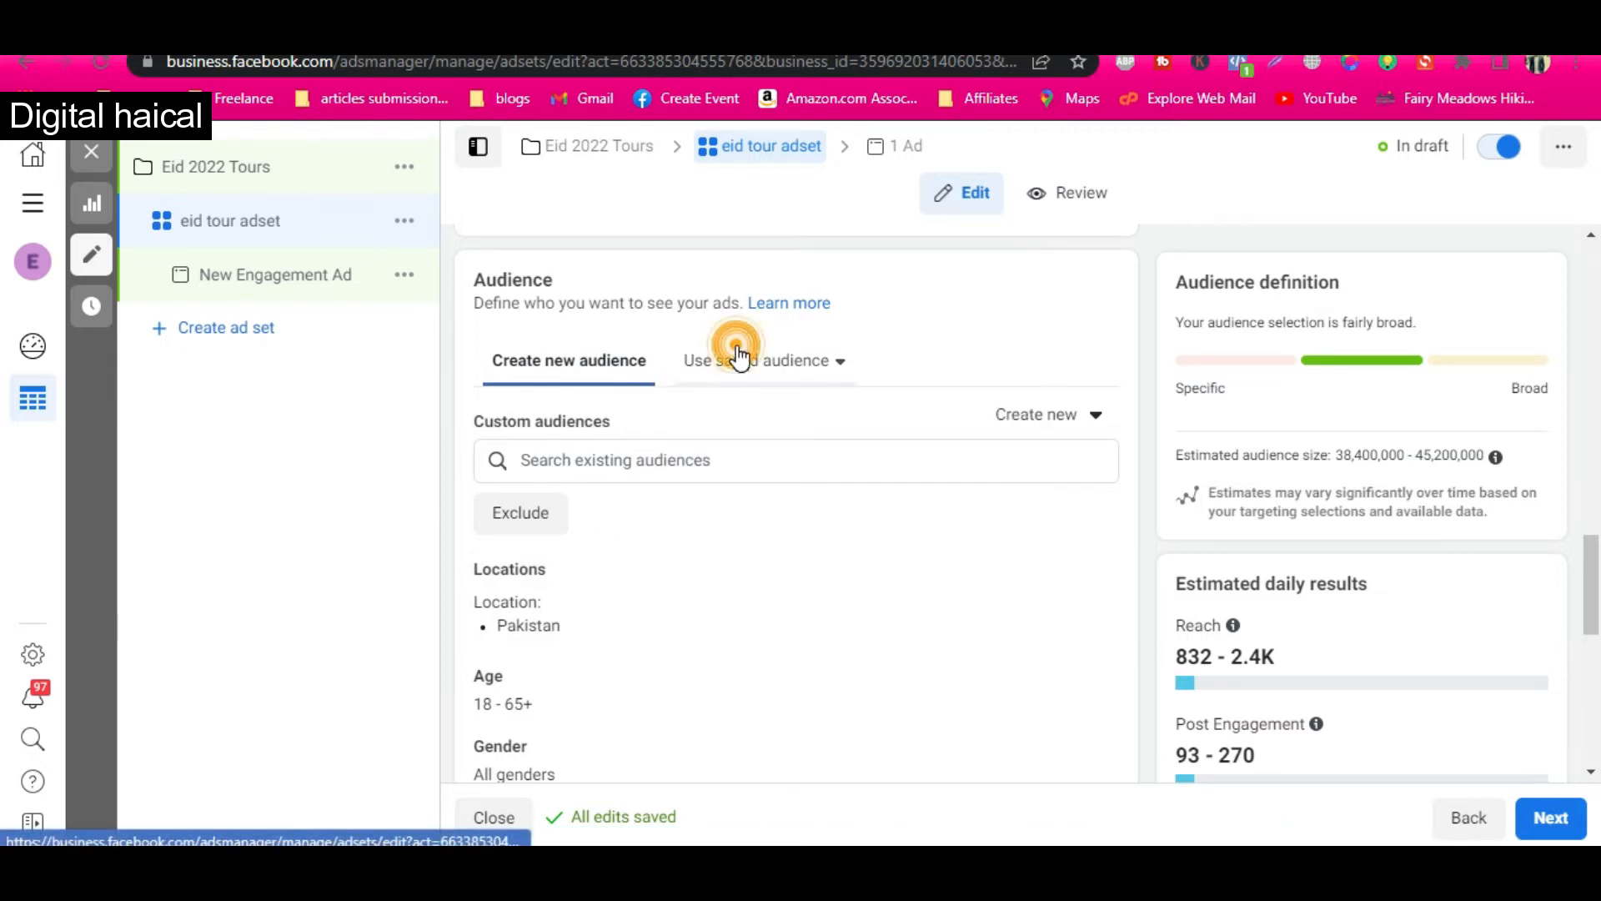
{"action": "left_click", "coordinate": [583, 374]}
{"action": "left_click", "coordinate": [782, 368]}
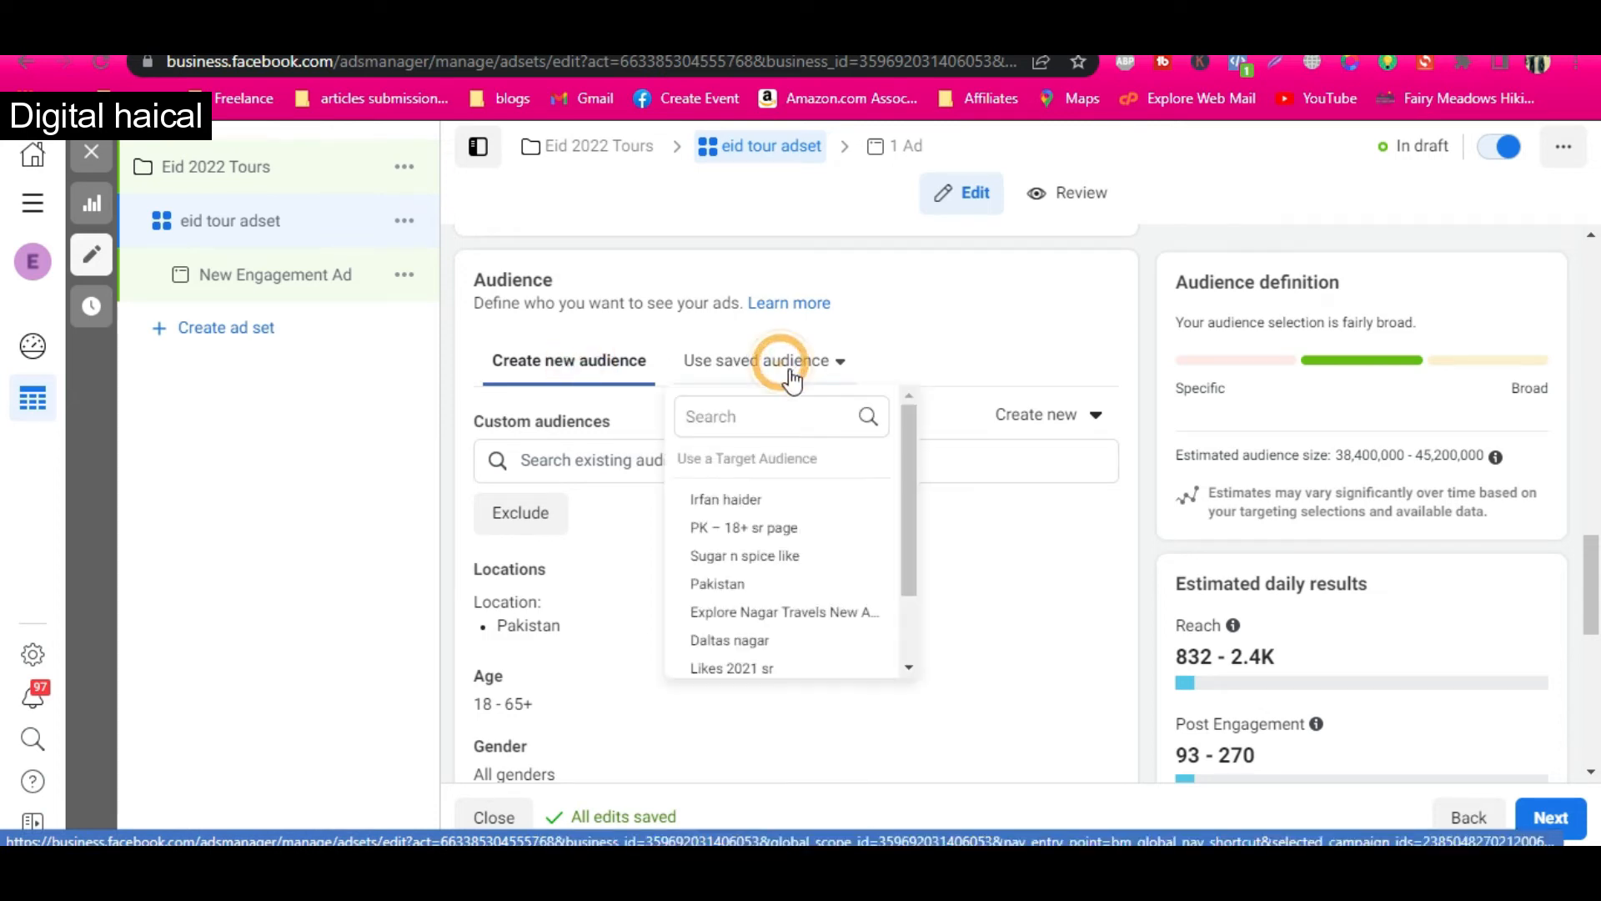
{"action": "scroll", "coordinate": [794, 590], "scroll_direction": "up", "scroll_amount": 4}
{"action": "scroll", "coordinate": [797, 594], "scroll_direction": "down", "scroll_amount": 5}
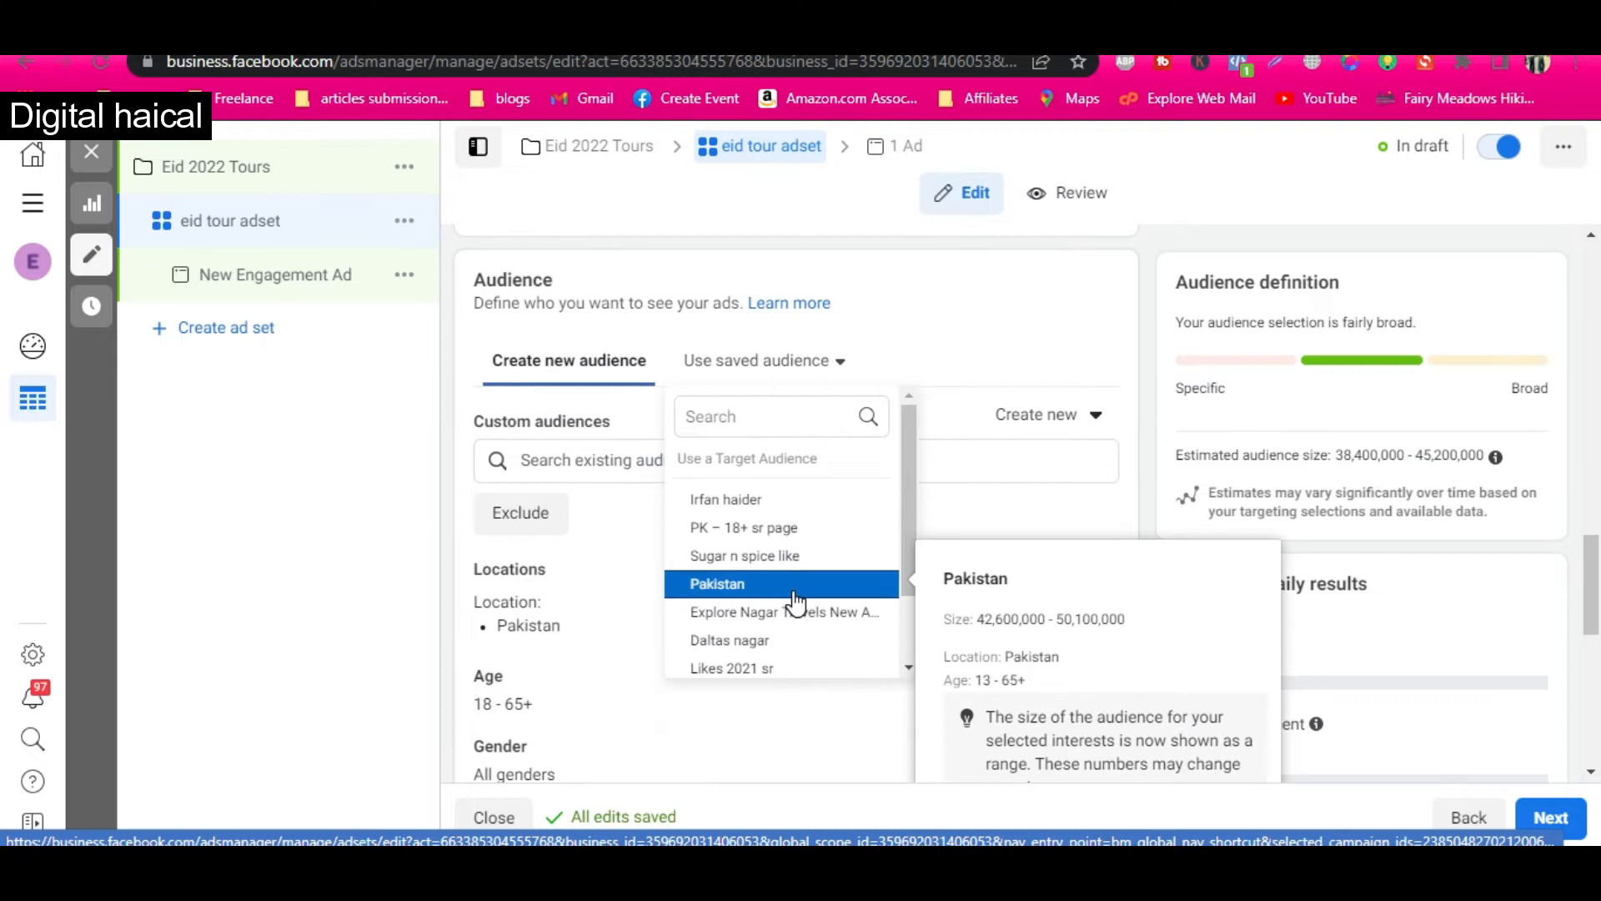
{"action": "scroll", "coordinate": [794, 575], "scroll_direction": "down", "scroll_amount": 1}
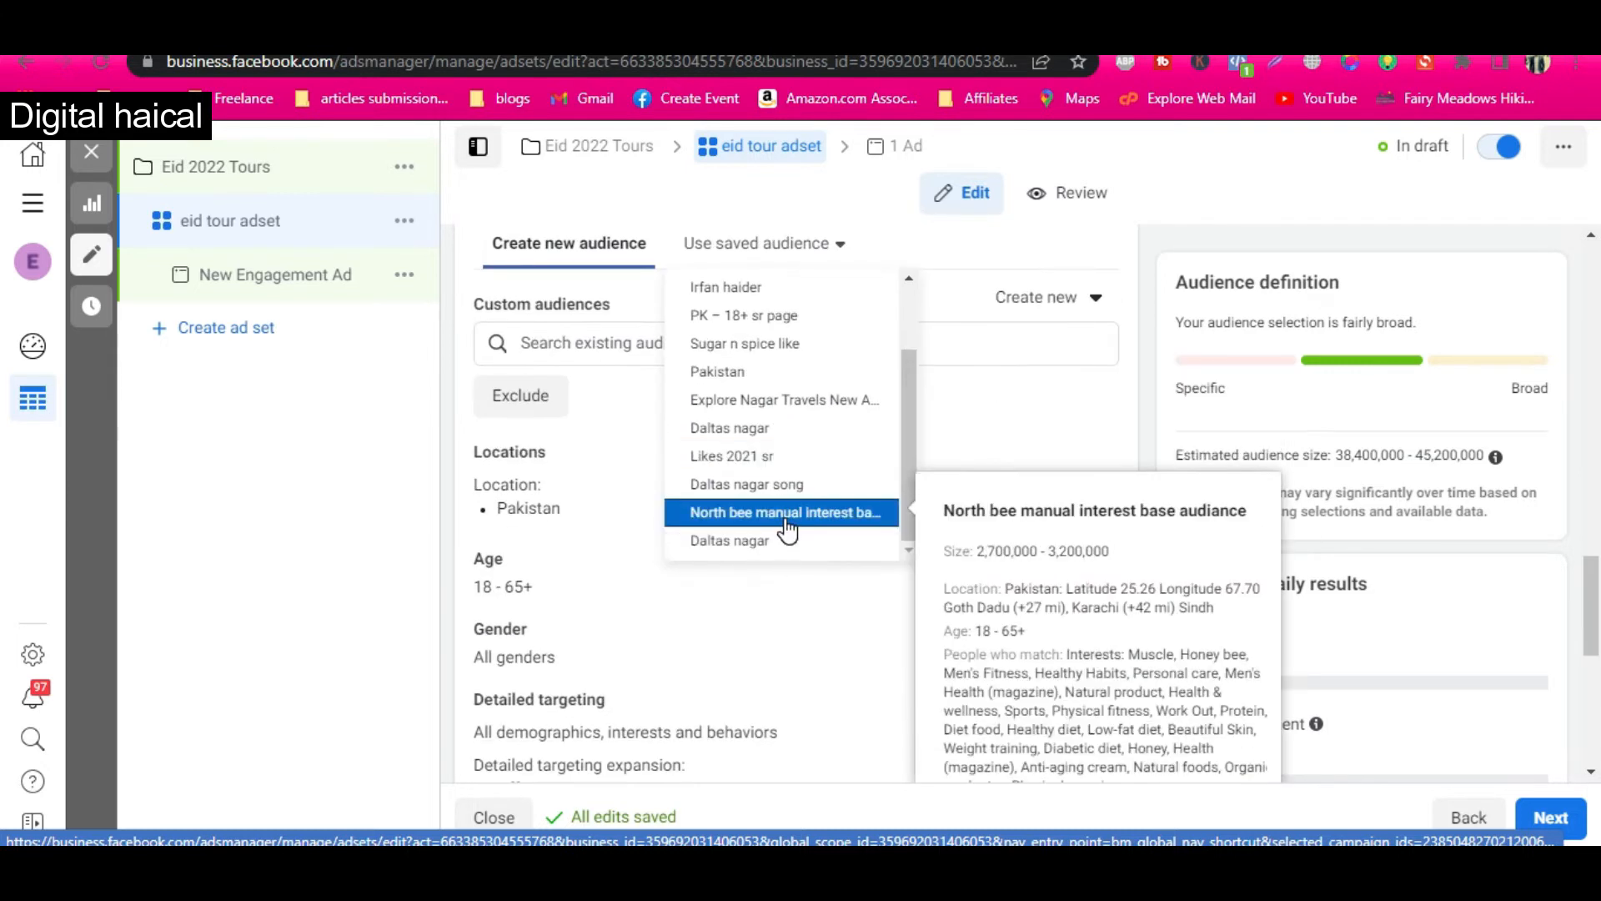
{"action": "left_click", "coordinate": [542, 330]}
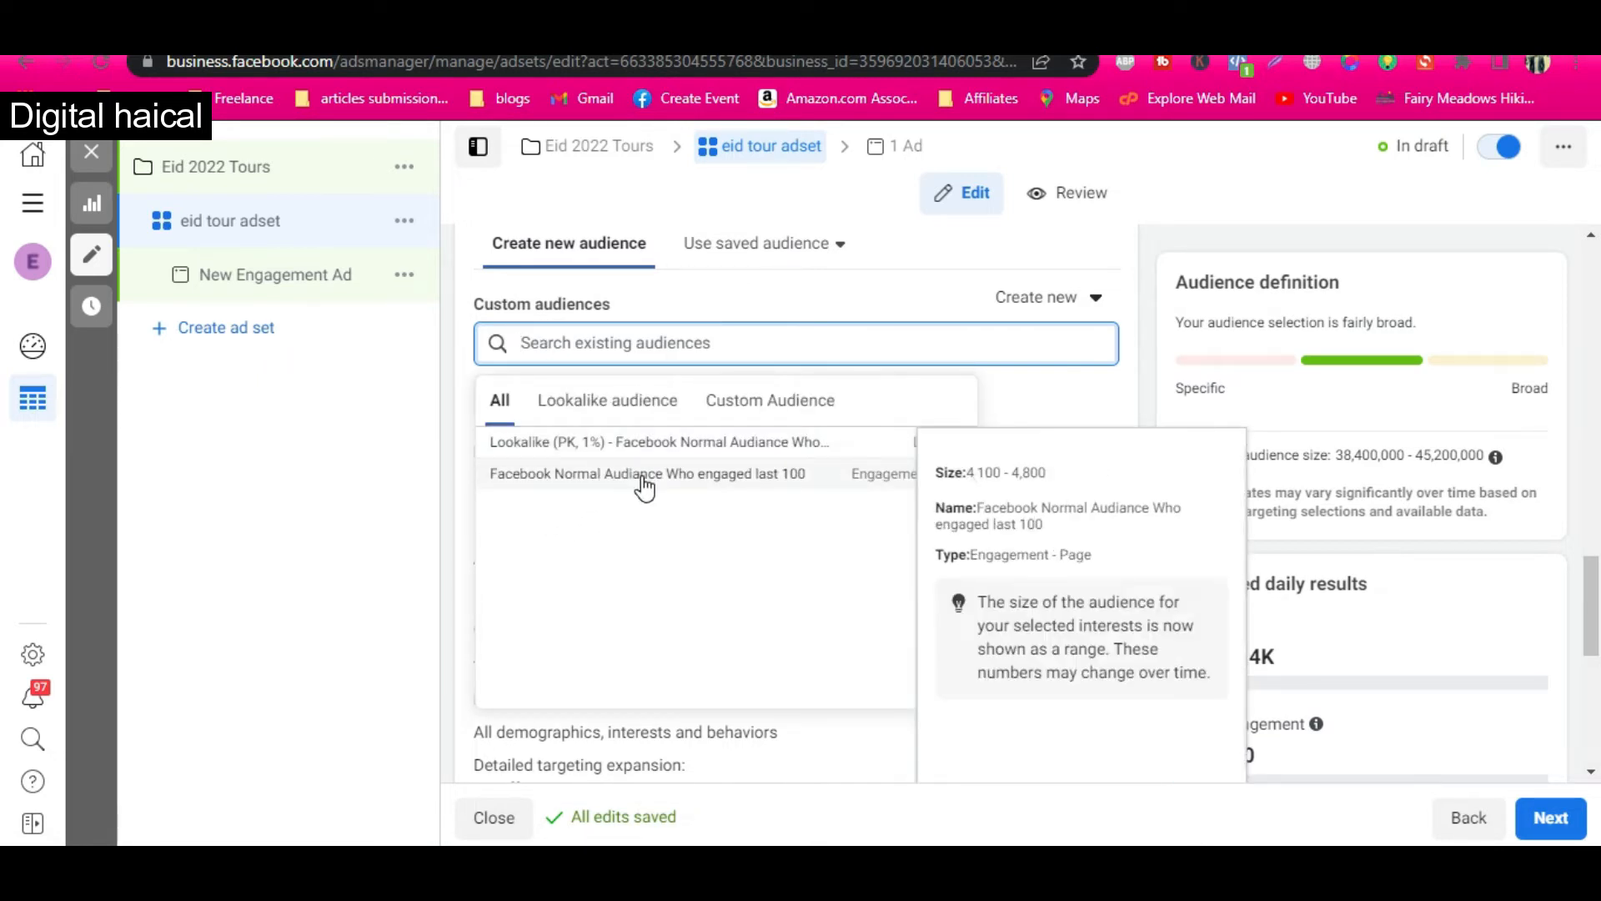
{"action": "left_click", "coordinate": [545, 314]}
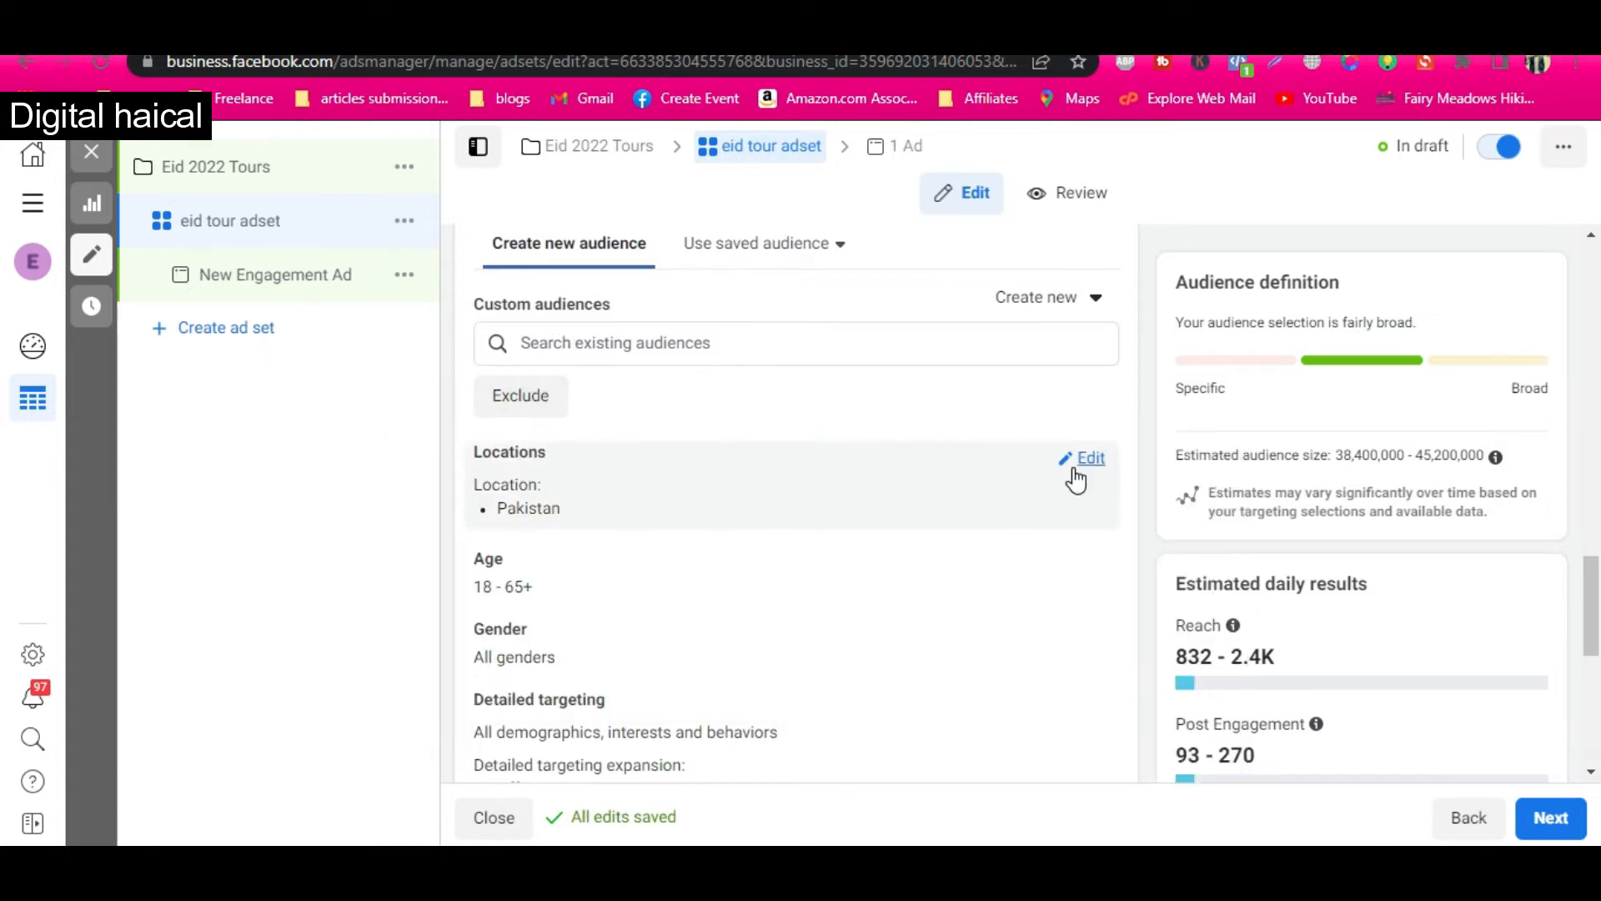
- Open the audience's Locations settings for editing and inspect the included location on the map
{"action": "left_click", "coordinate": [1091, 458]}
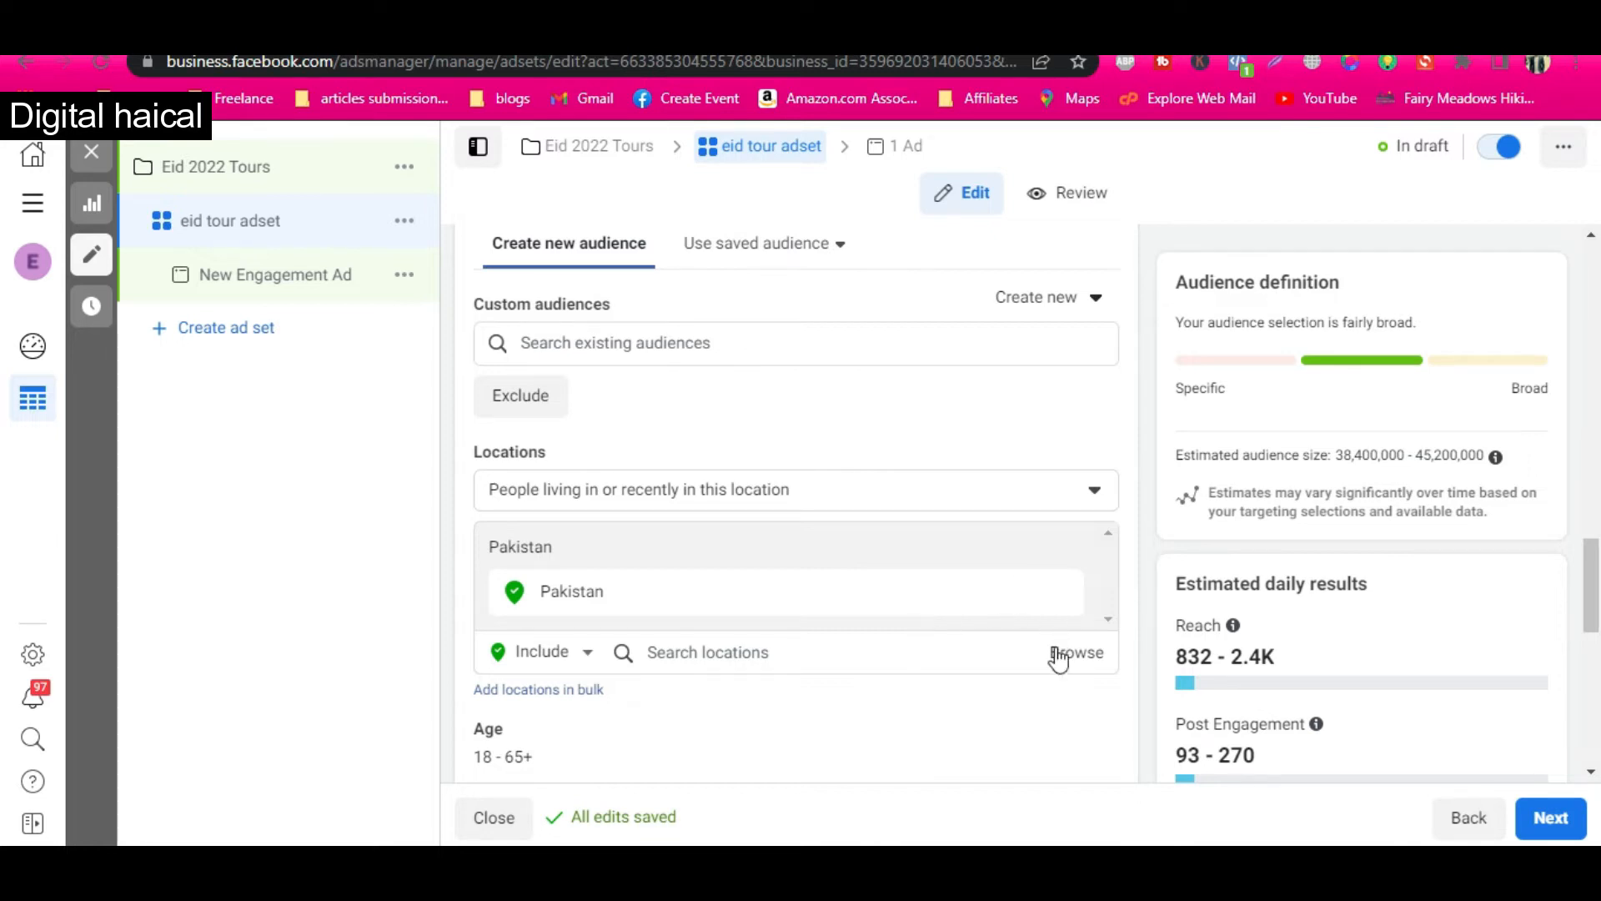
{"action": "scroll", "coordinate": [1048, 663], "scroll_direction": "down", "scroll_amount": 1}
{"action": "scroll", "coordinate": [979, 592], "scroll_direction": "down", "scroll_amount": 1}
{"action": "left_click", "coordinate": [796, 426]}
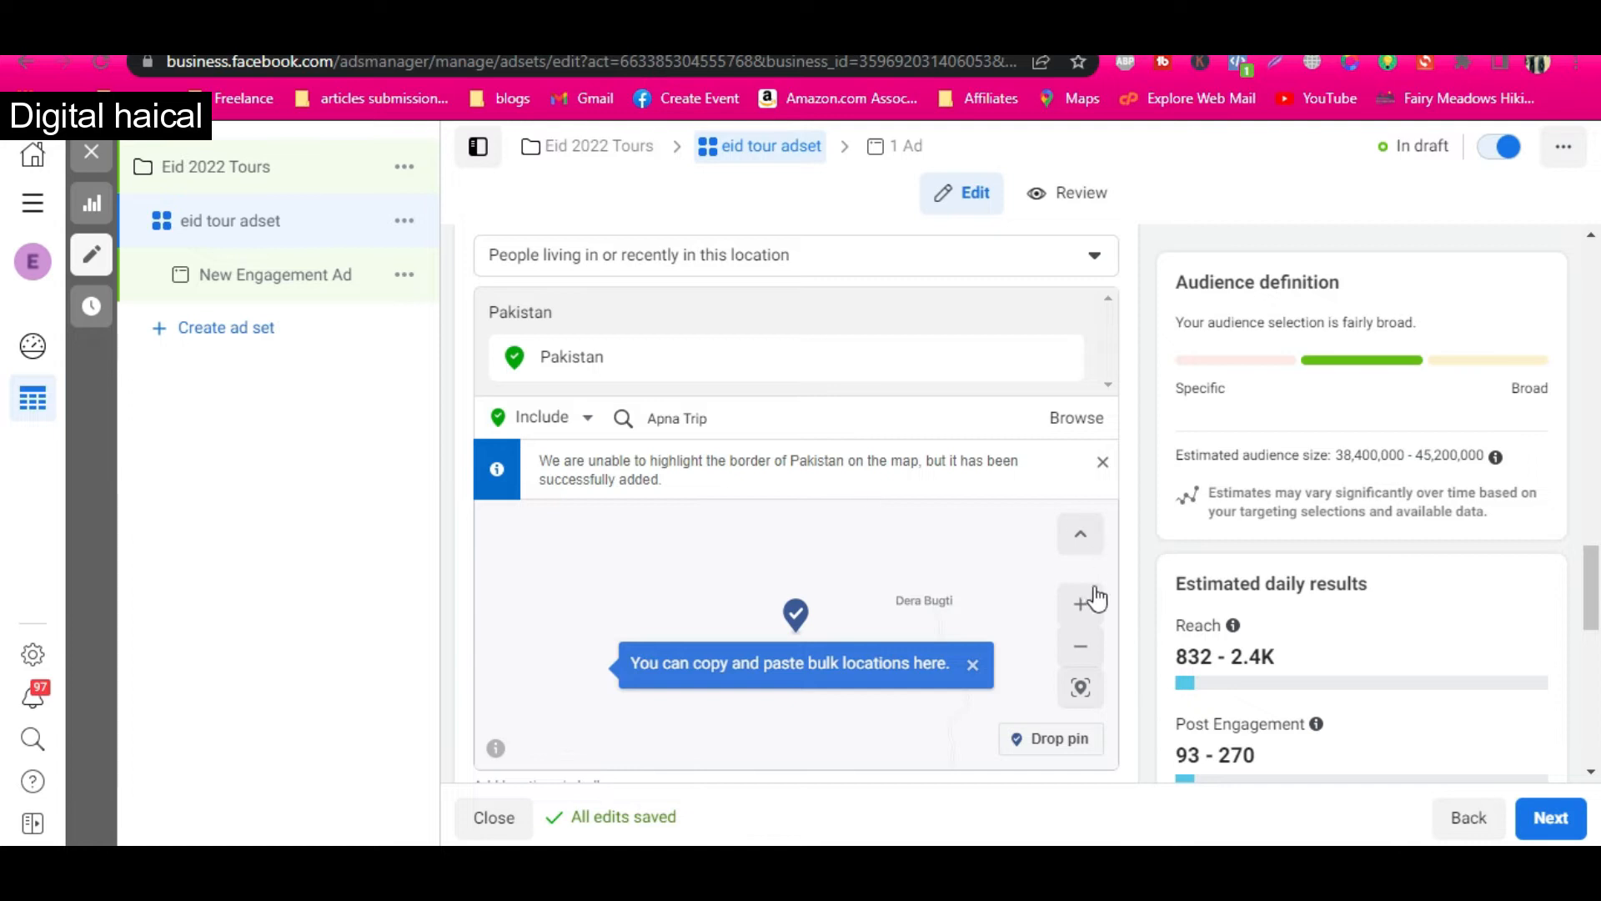
{"action": "scroll", "coordinate": [1164, 625], "scroll_direction": "down", "scroll_amount": 5}
{"action": "scroll", "coordinate": [1155, 614], "scroll_direction": "up", "scroll_amount": 4}
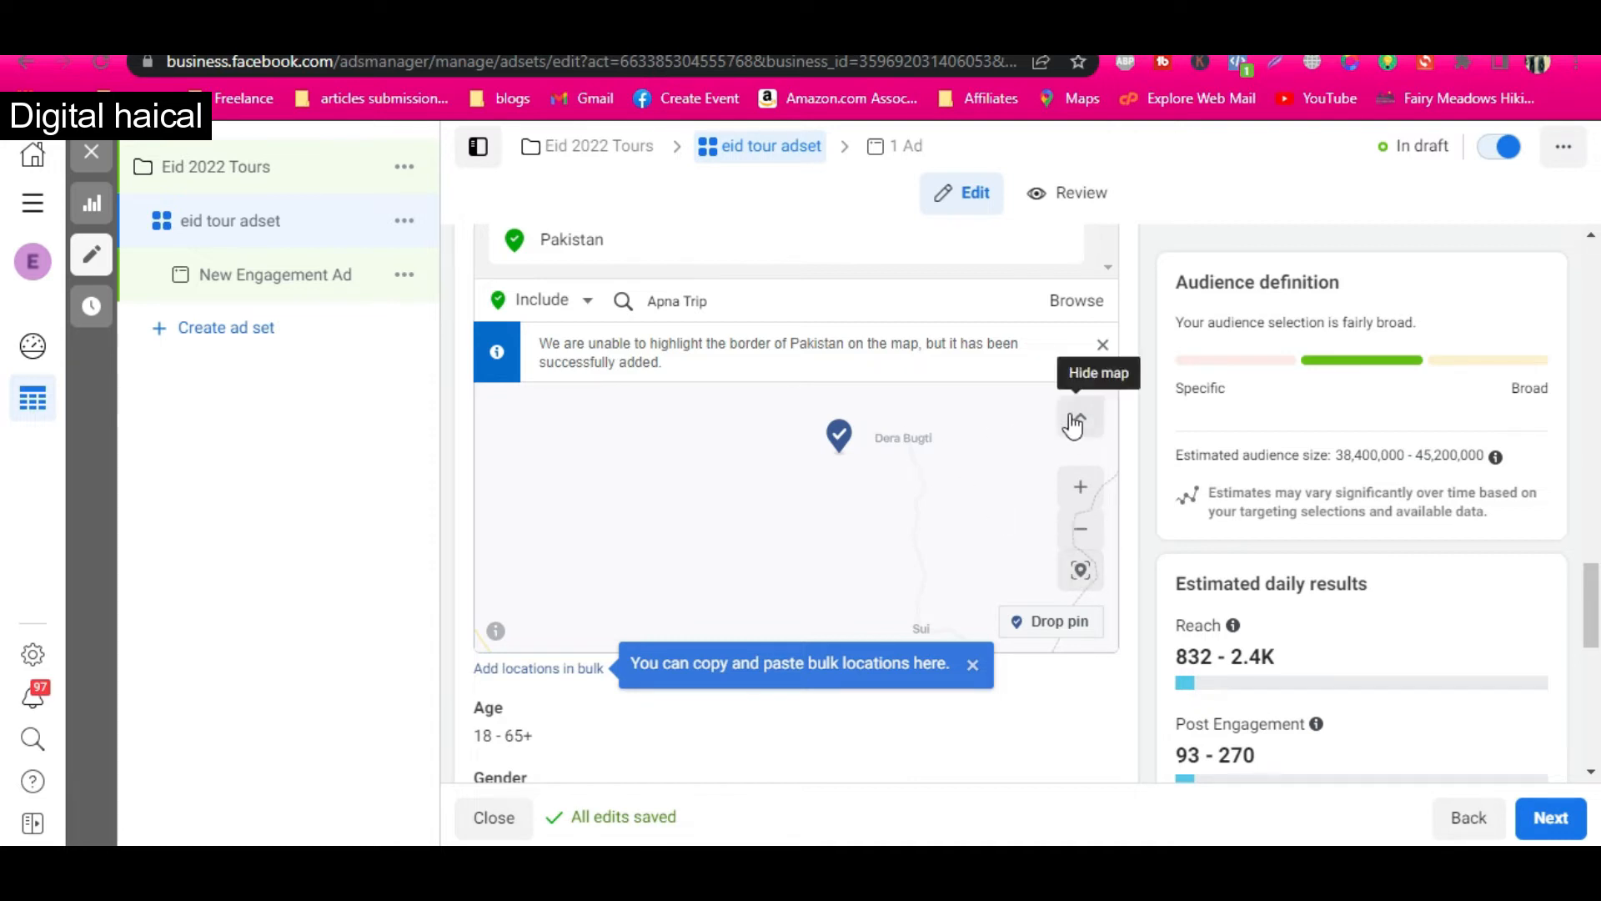
- Open detailed targeting for editing, search for travel and add the Travel interest
{"action": "scroll", "coordinate": [929, 403], "scroll_direction": "down", "scroll_amount": 5}
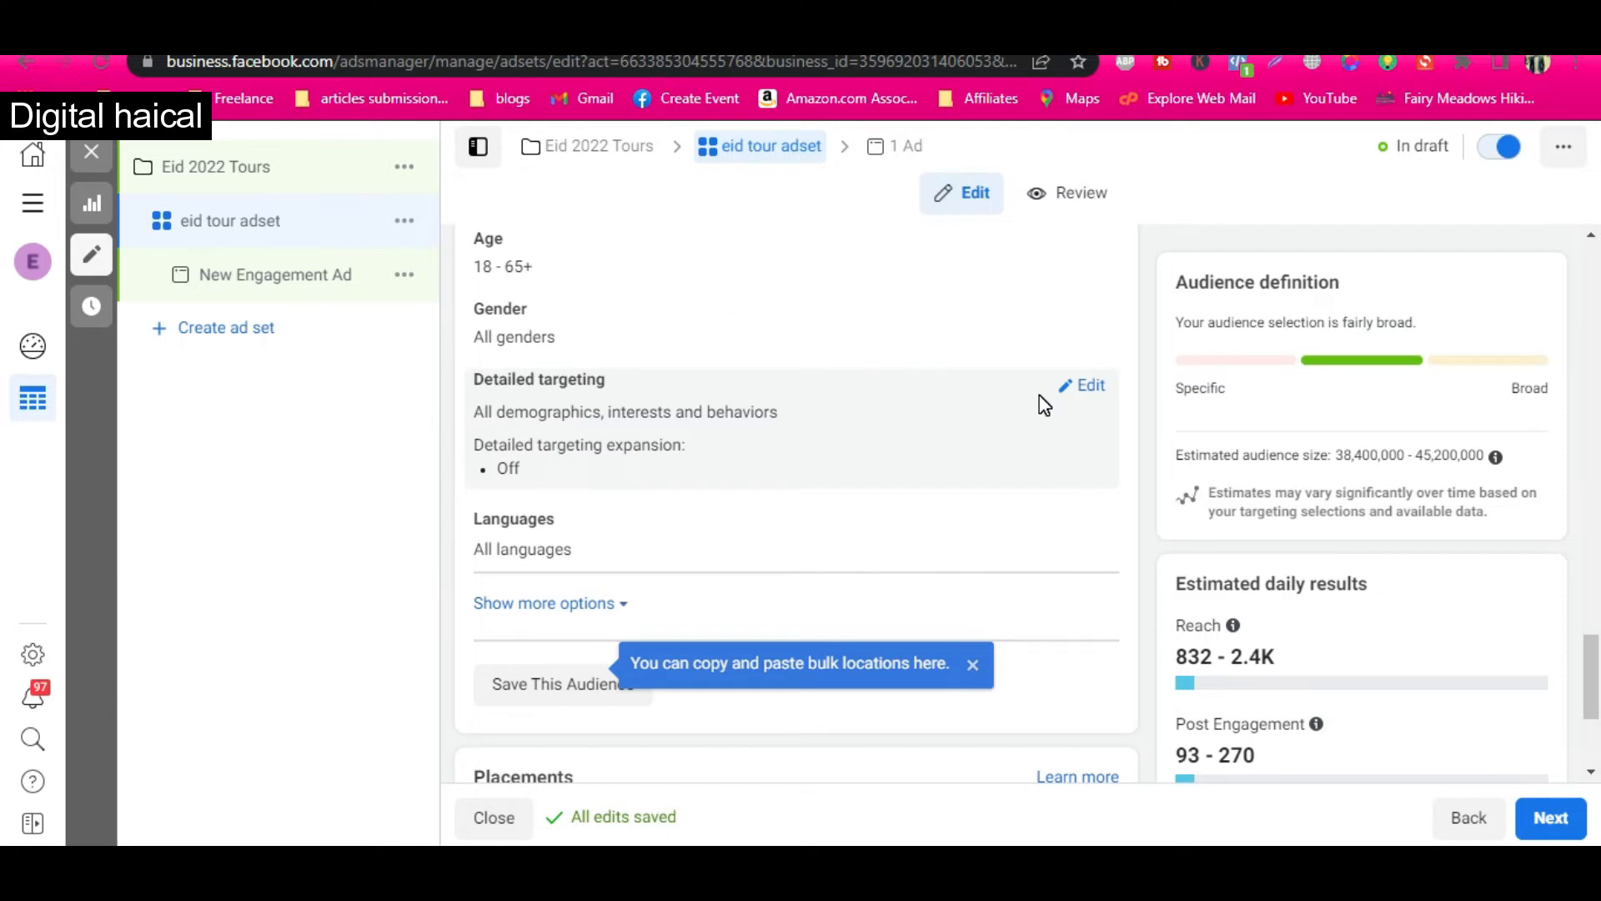
{"action": "left_click", "coordinate": [1091, 389]}
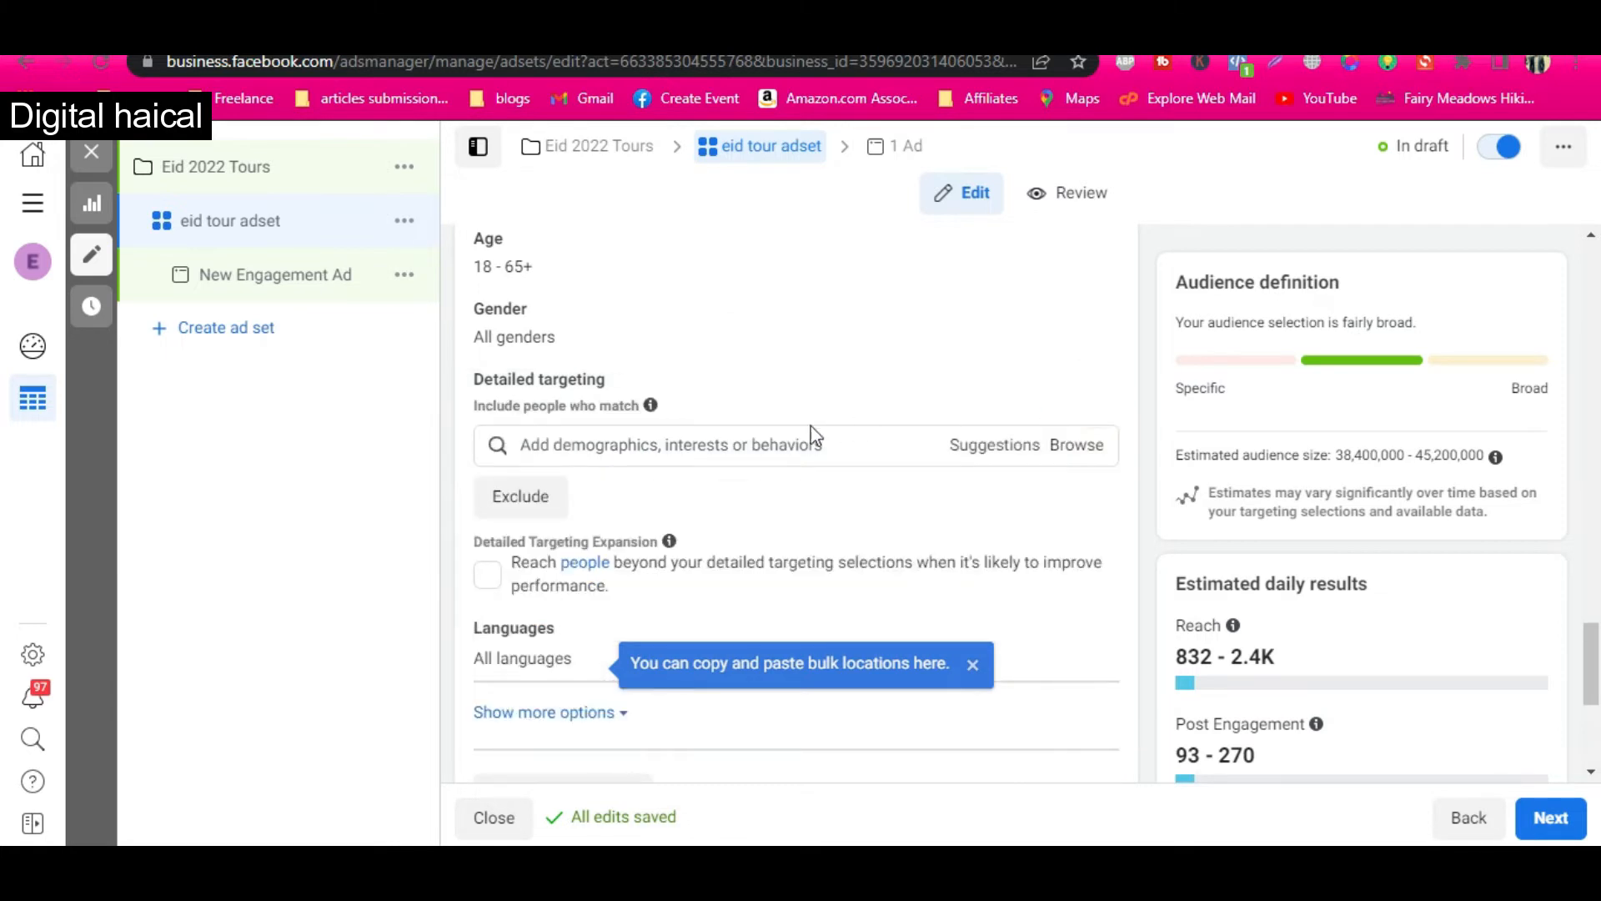
{"action": "left_click", "coordinate": [786, 446]}
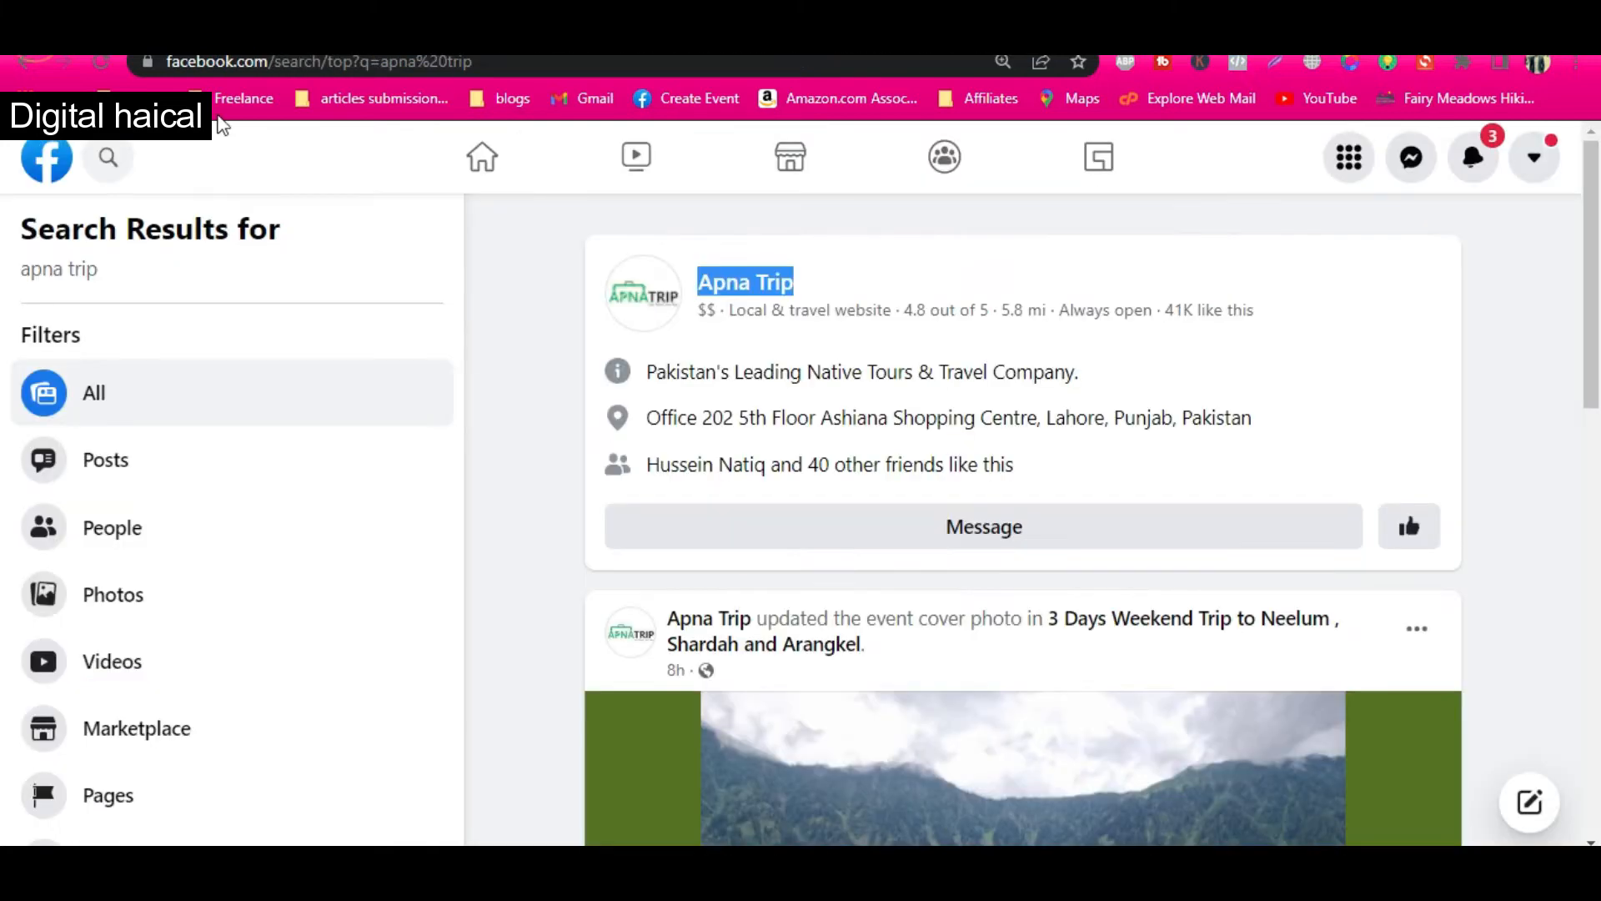
{"action": "mouse_move", "coordinate": [751, 304]}
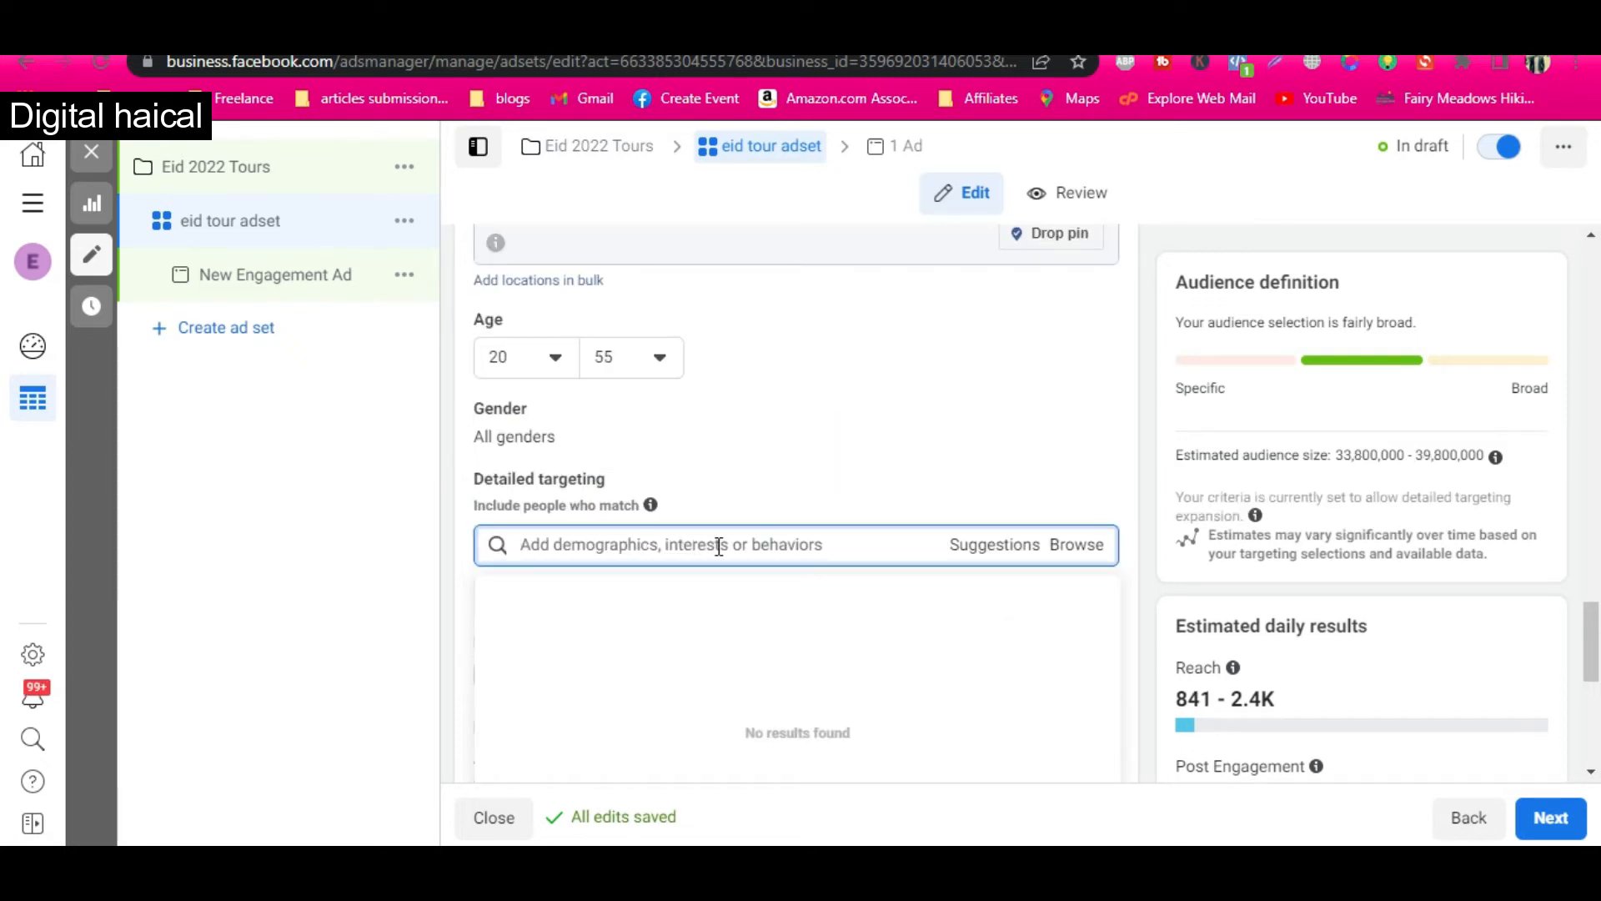
{"action": "type", "text": "travel"}
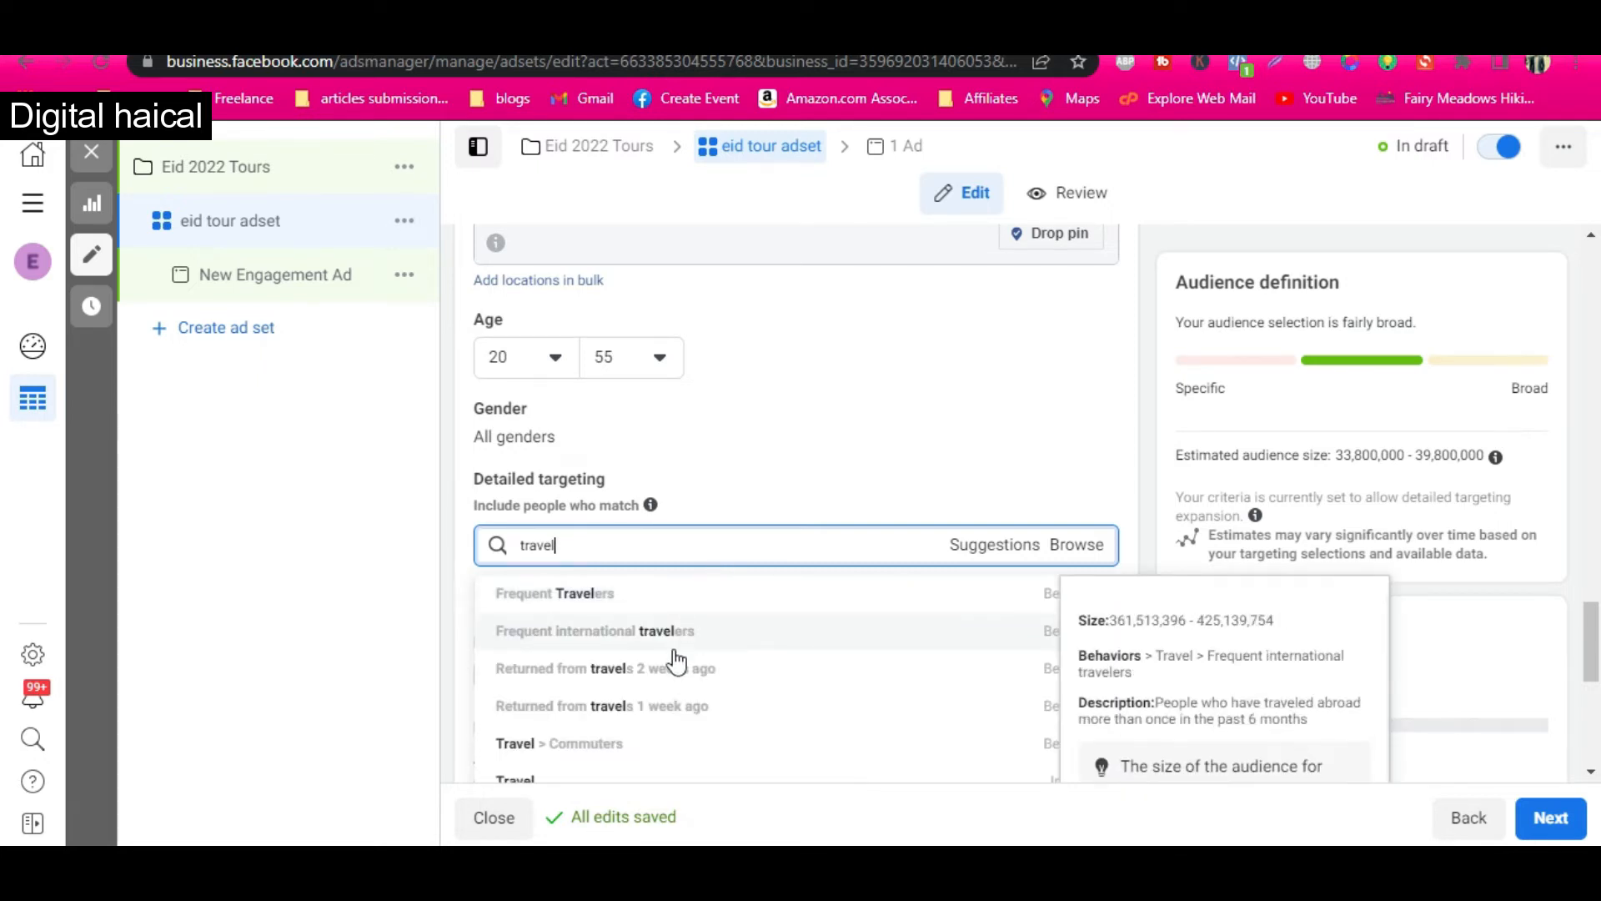
{"action": "scroll", "coordinate": [653, 732], "scroll_direction": "down", "scroll_amount": 3}
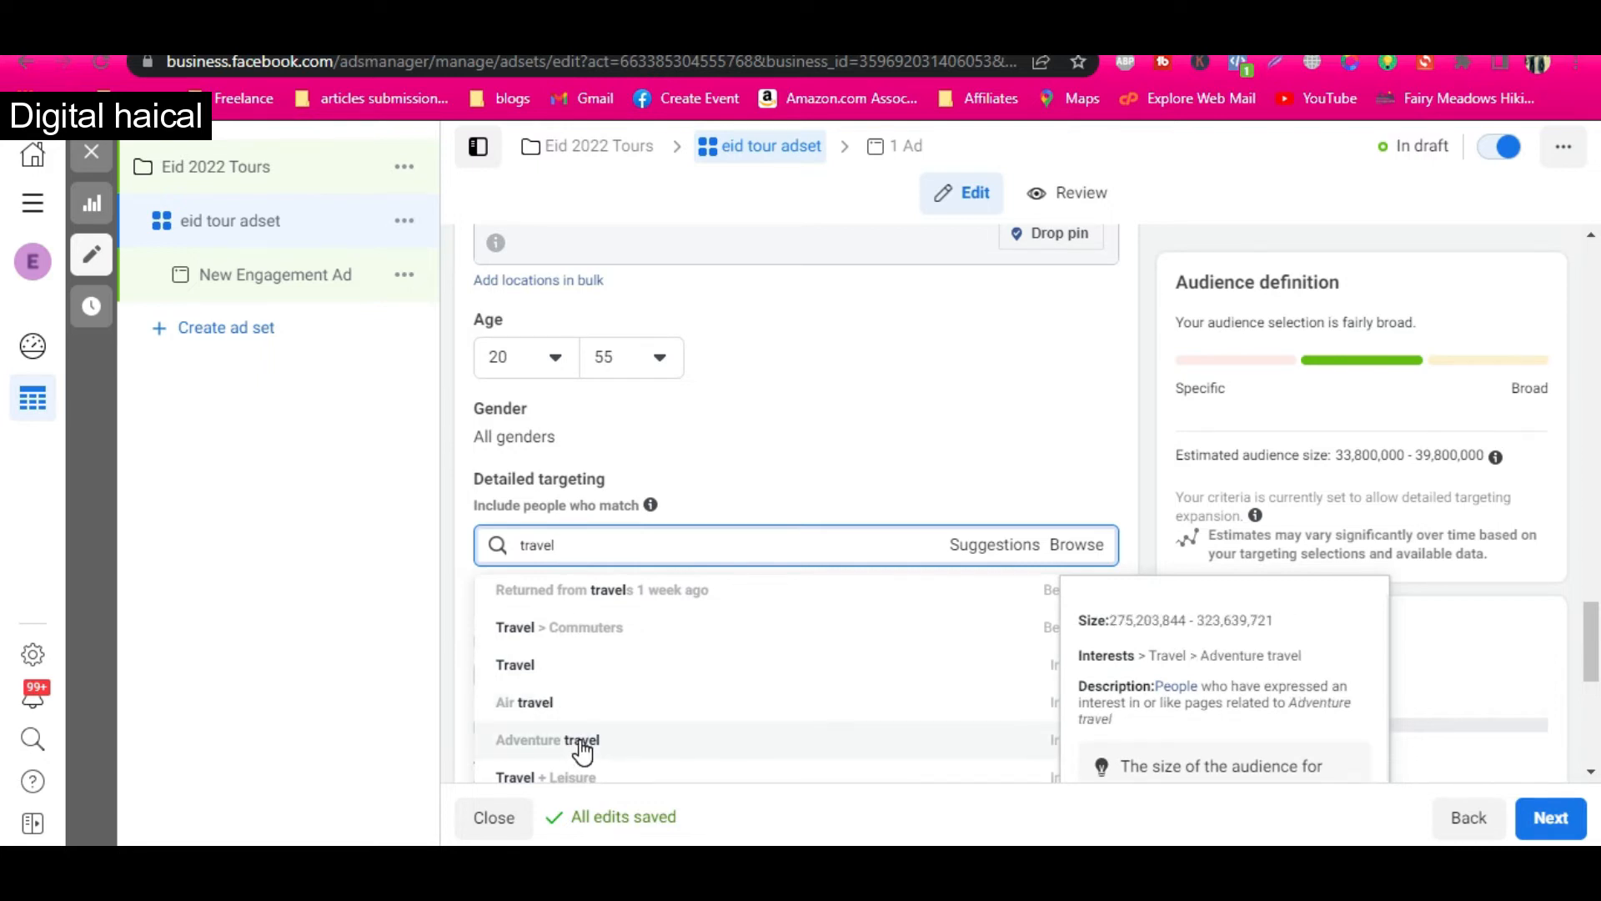
{"action": "left_click", "coordinate": [621, 669]}
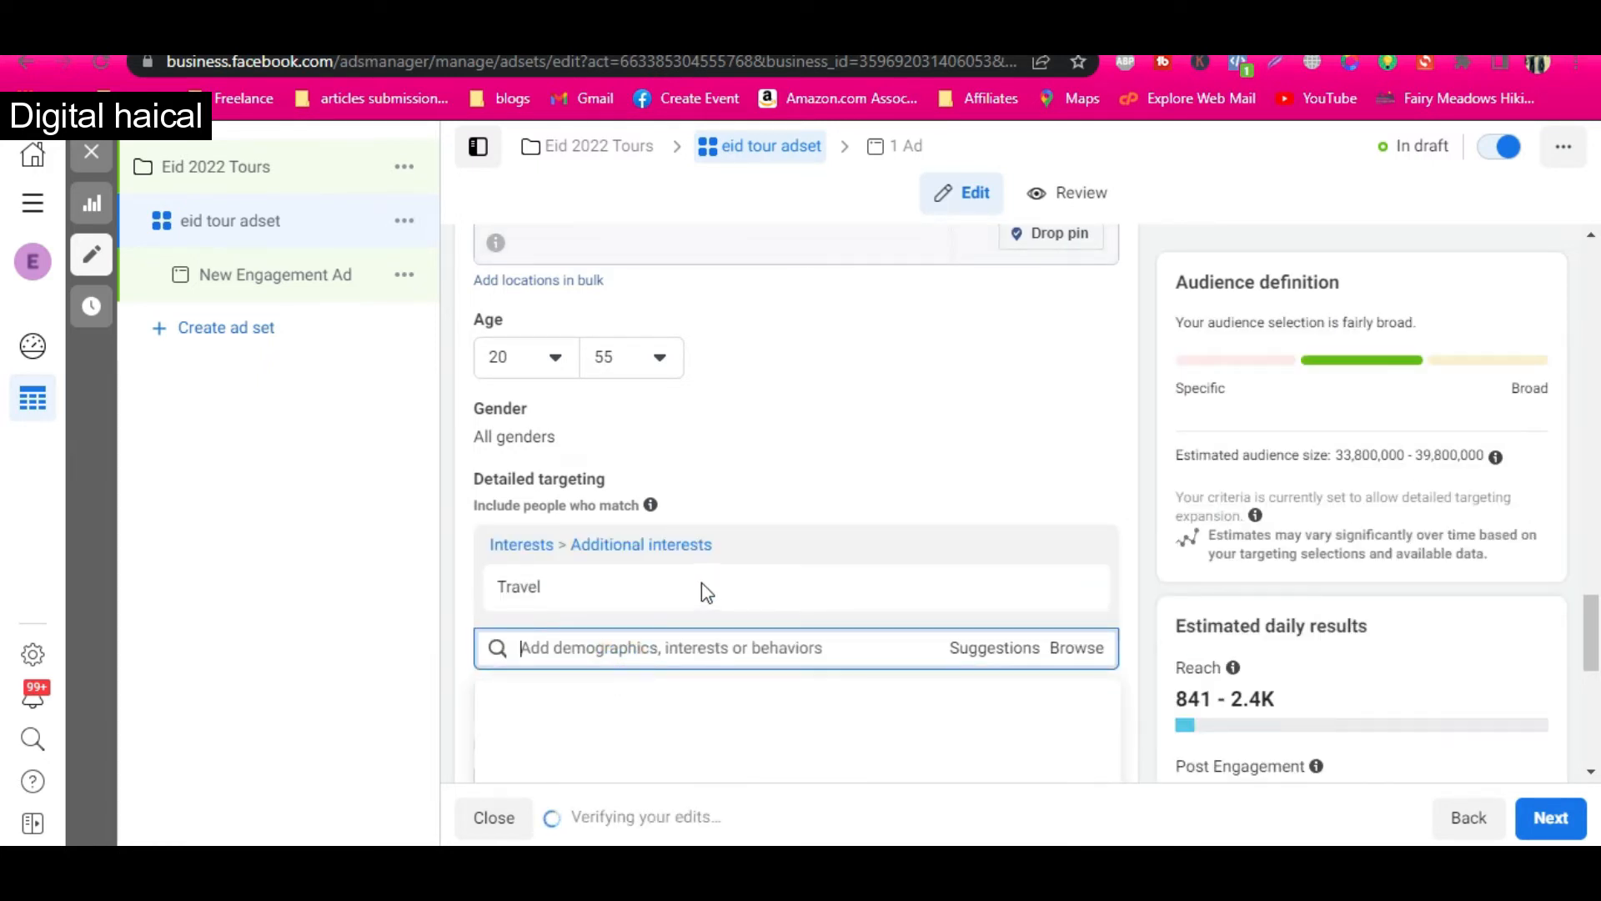
- Bring up the suggestions for detailed targeting and add the Tourism interest
{"action": "mouse_move", "coordinate": [597, 584]}
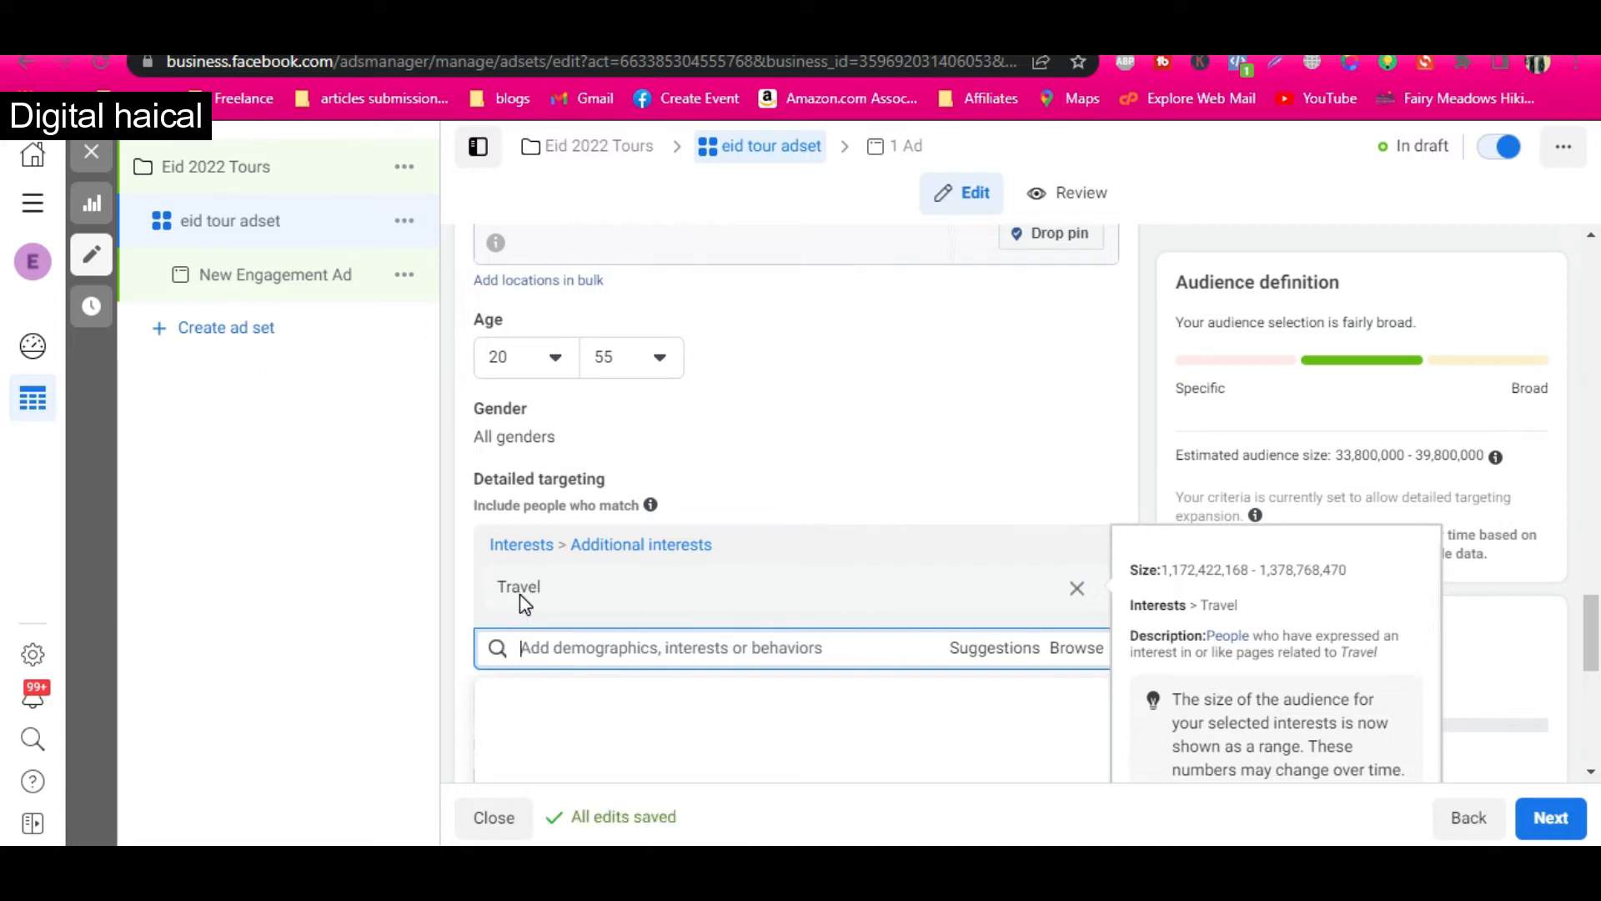
{"action": "left_click", "coordinate": [1003, 665]}
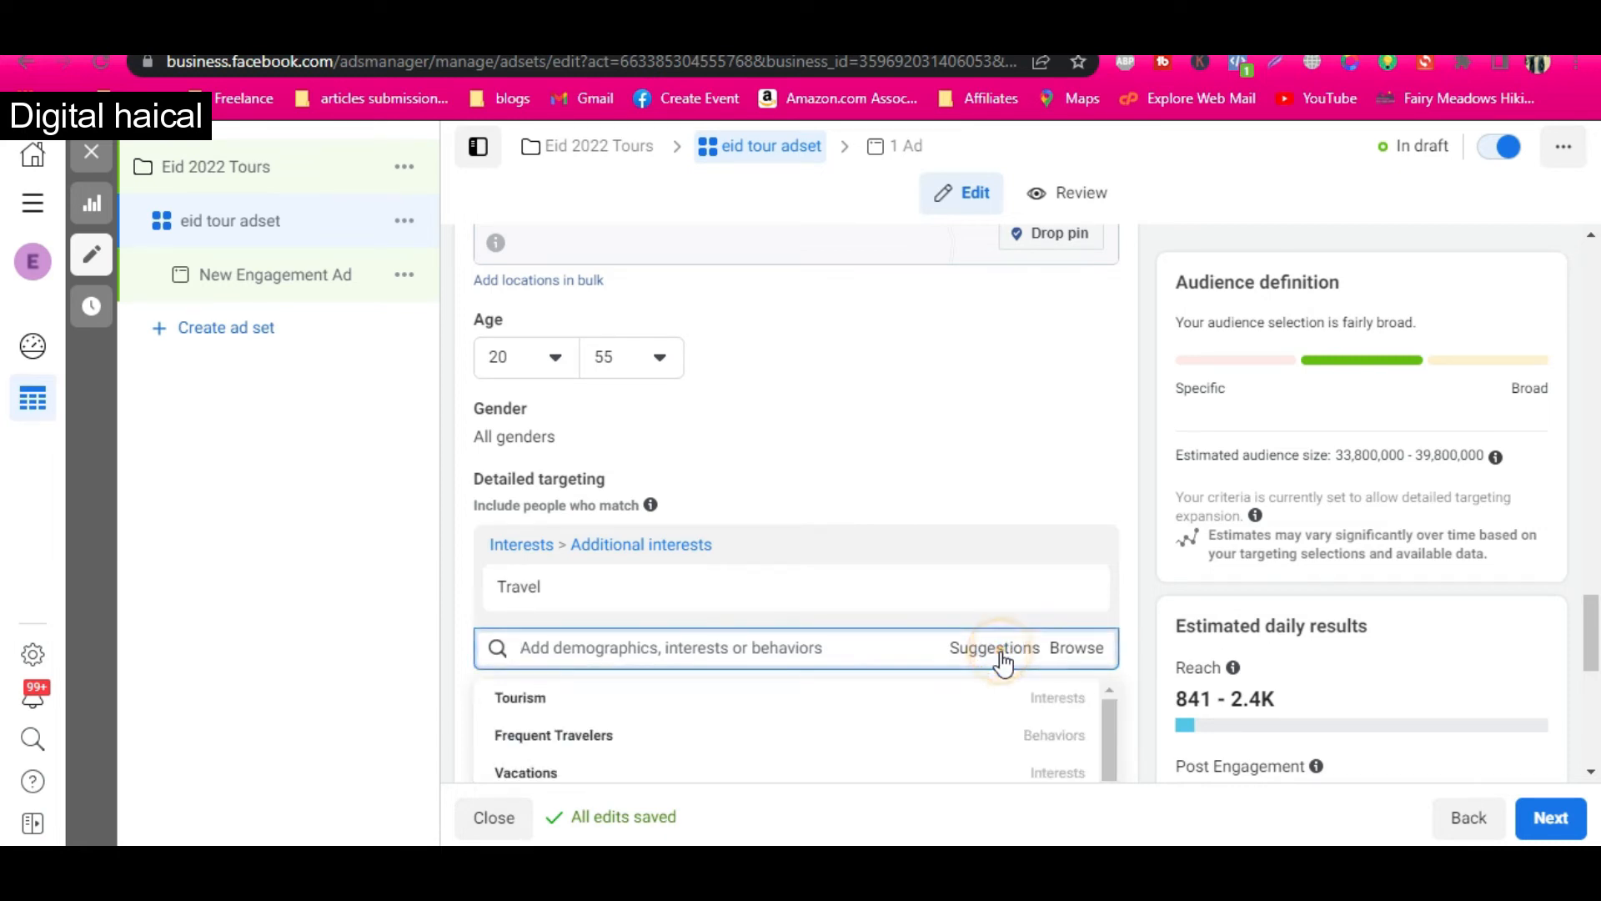
{"action": "mouse_move", "coordinate": [833, 704]}
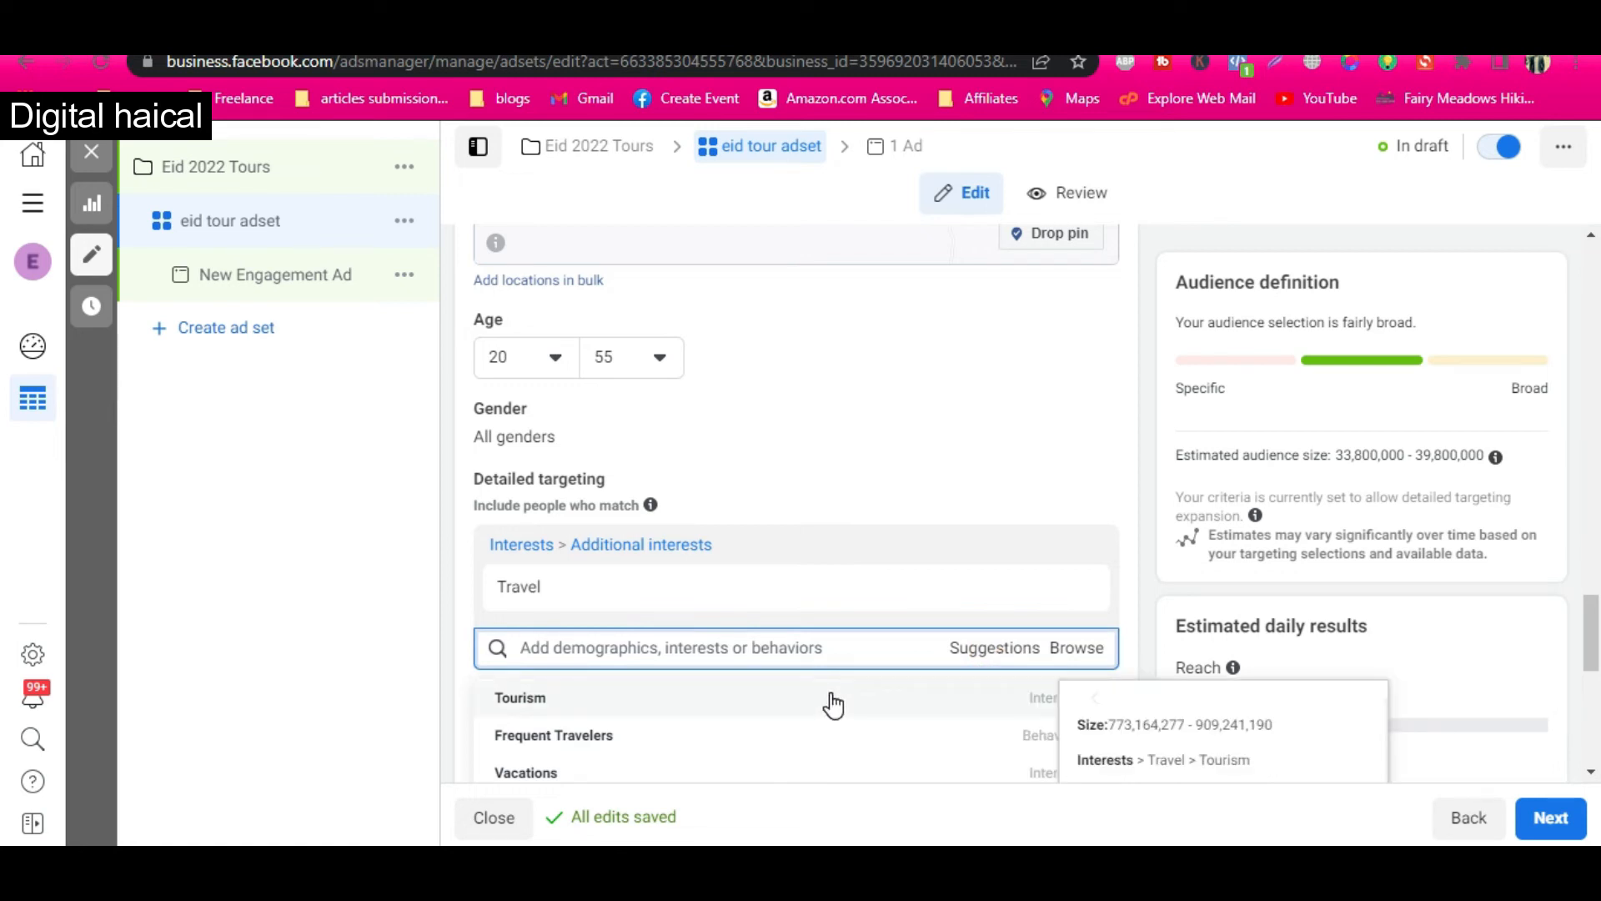
{"action": "mouse_move", "coordinate": [1040, 748]}
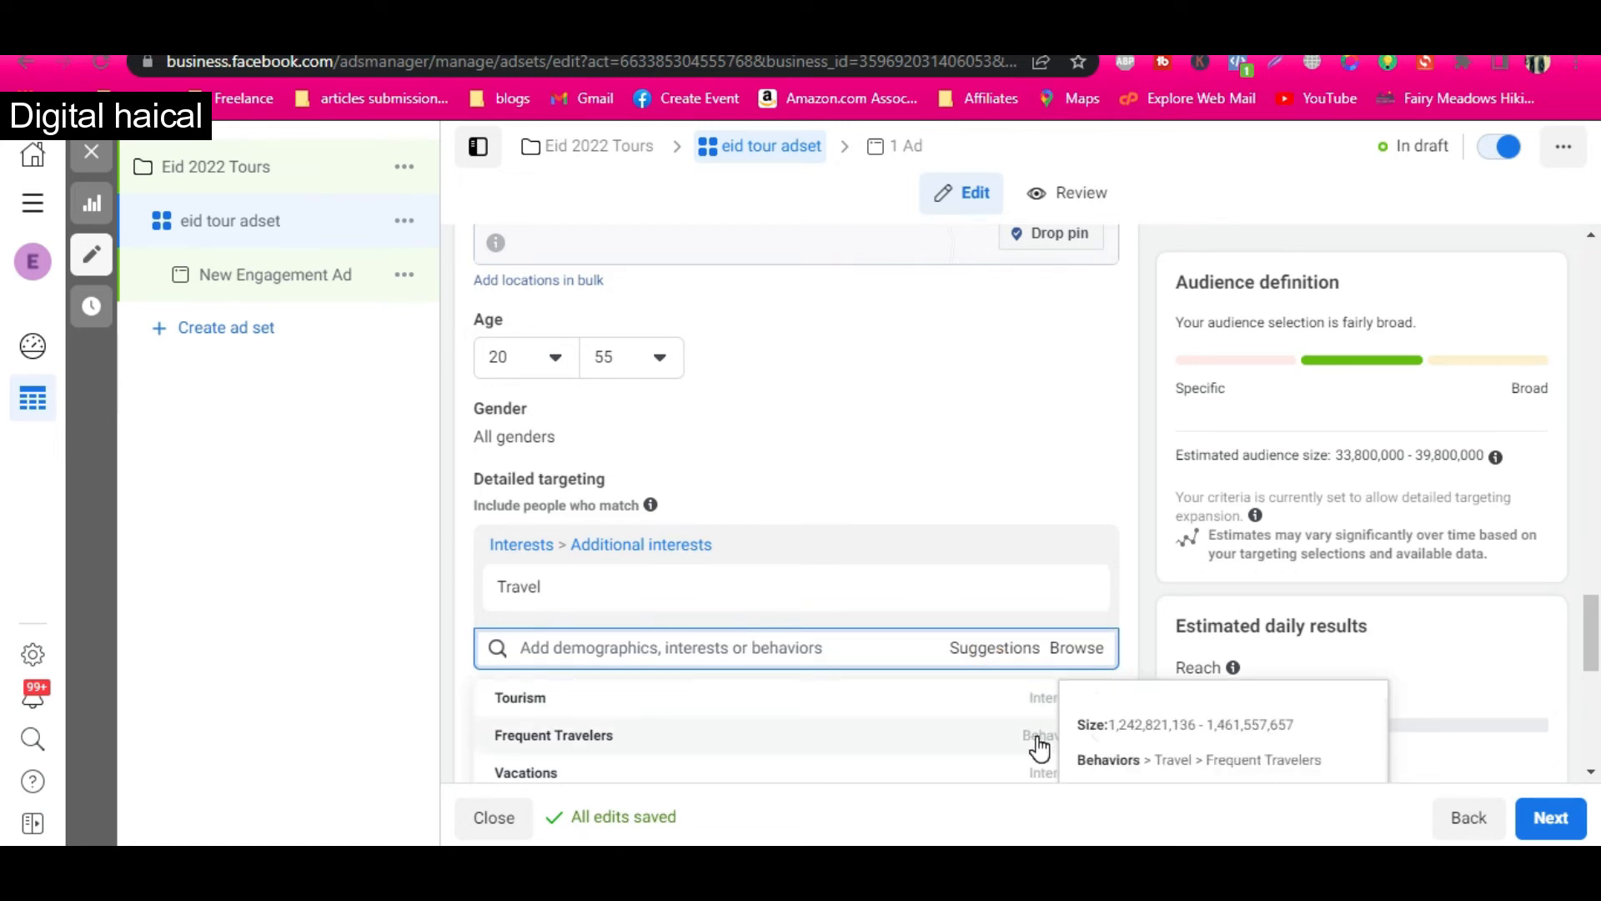
{"action": "left_click", "coordinate": [974, 697]}
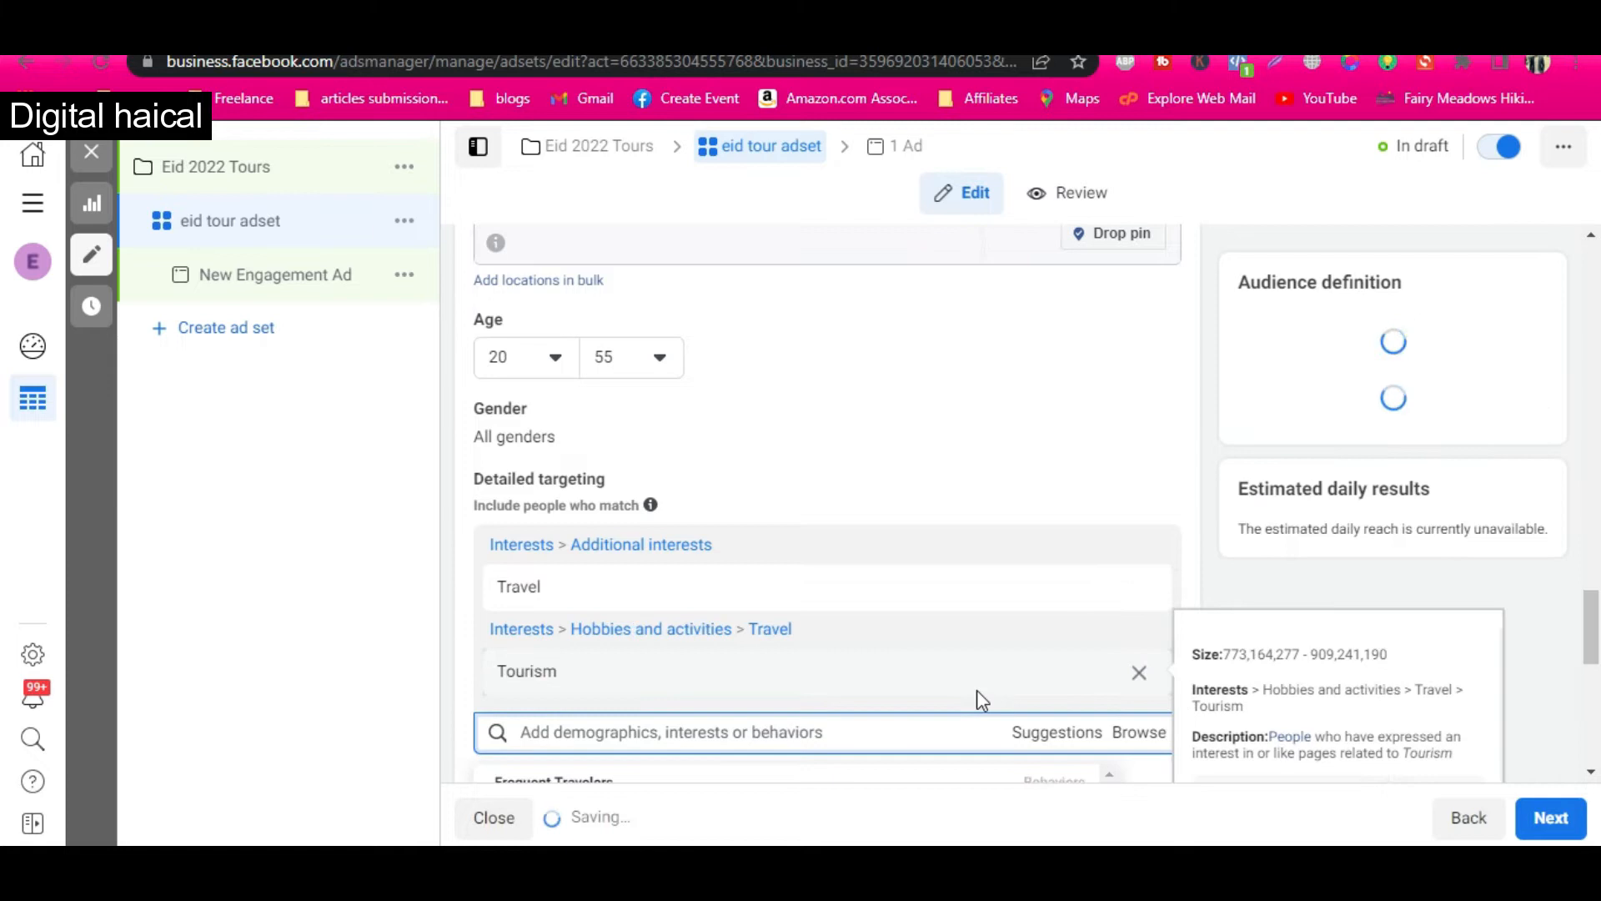
- Add the suggested interests Adventure travel and Holiday to the detailed targeting
{"action": "scroll", "coordinate": [977, 699], "scroll_direction": "down", "scroll_amount": 3}
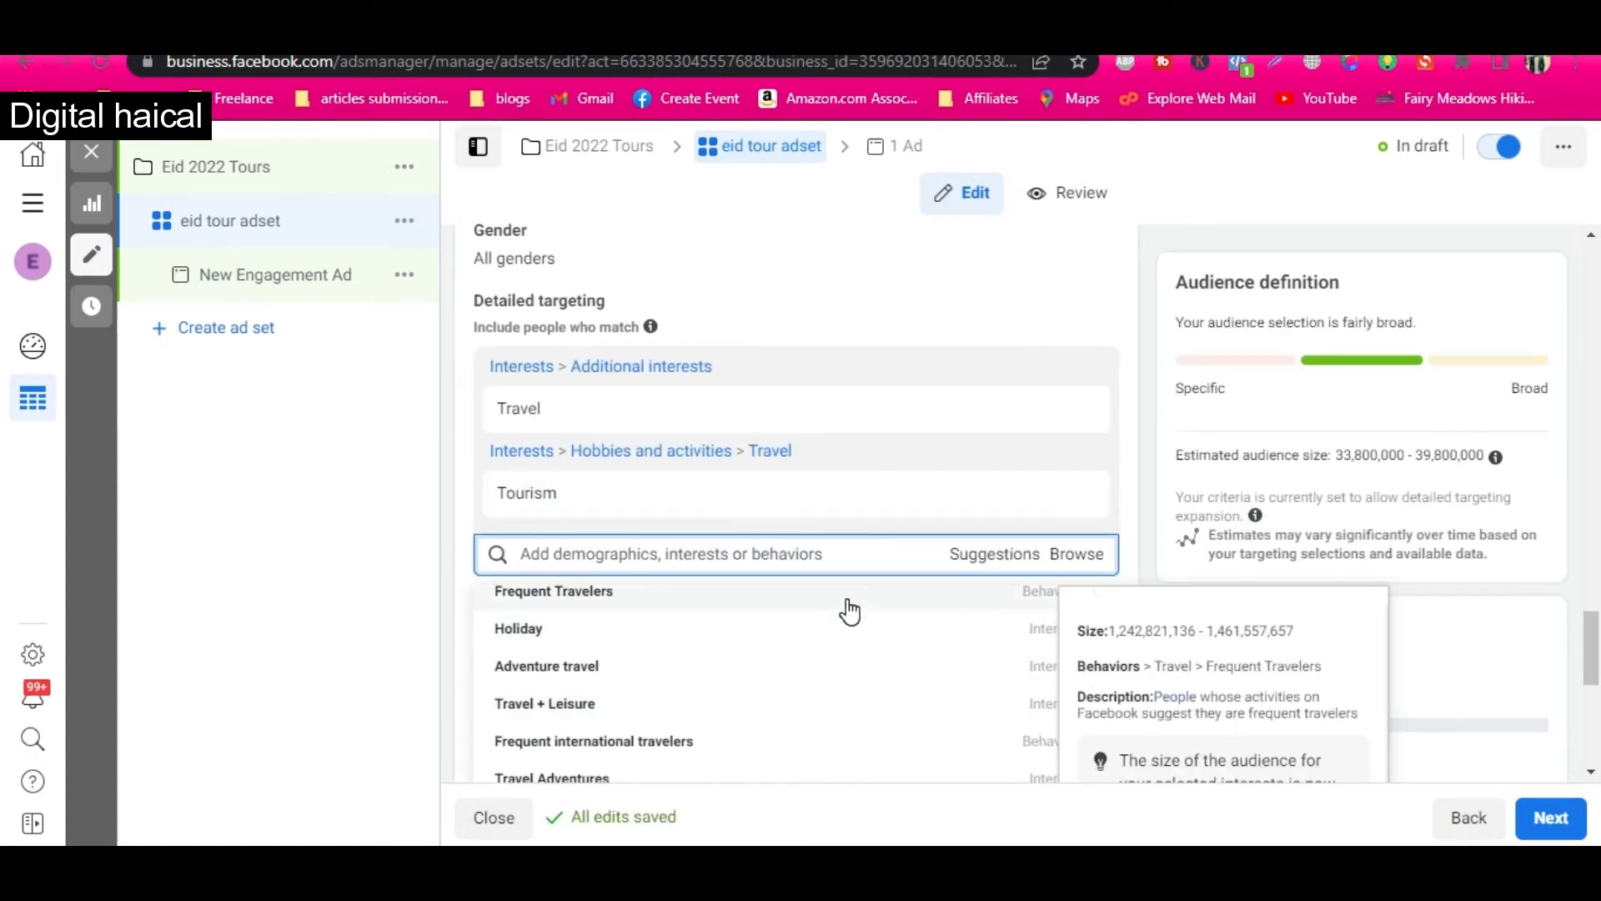
{"action": "left_click", "coordinate": [825, 674]}
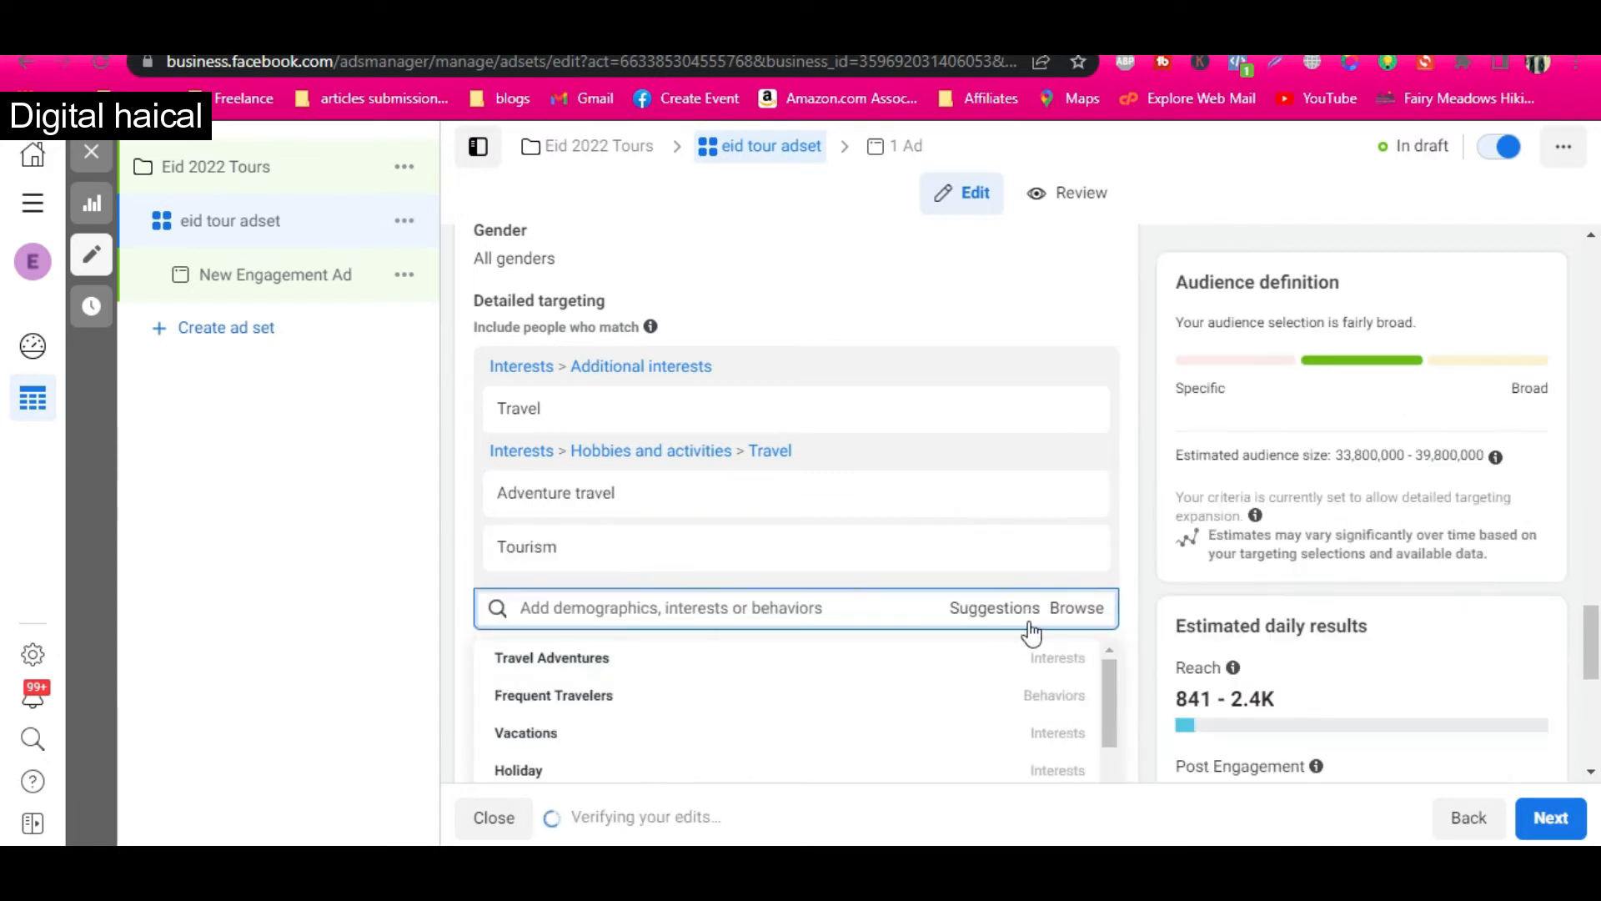
{"action": "left_click", "coordinate": [760, 765]}
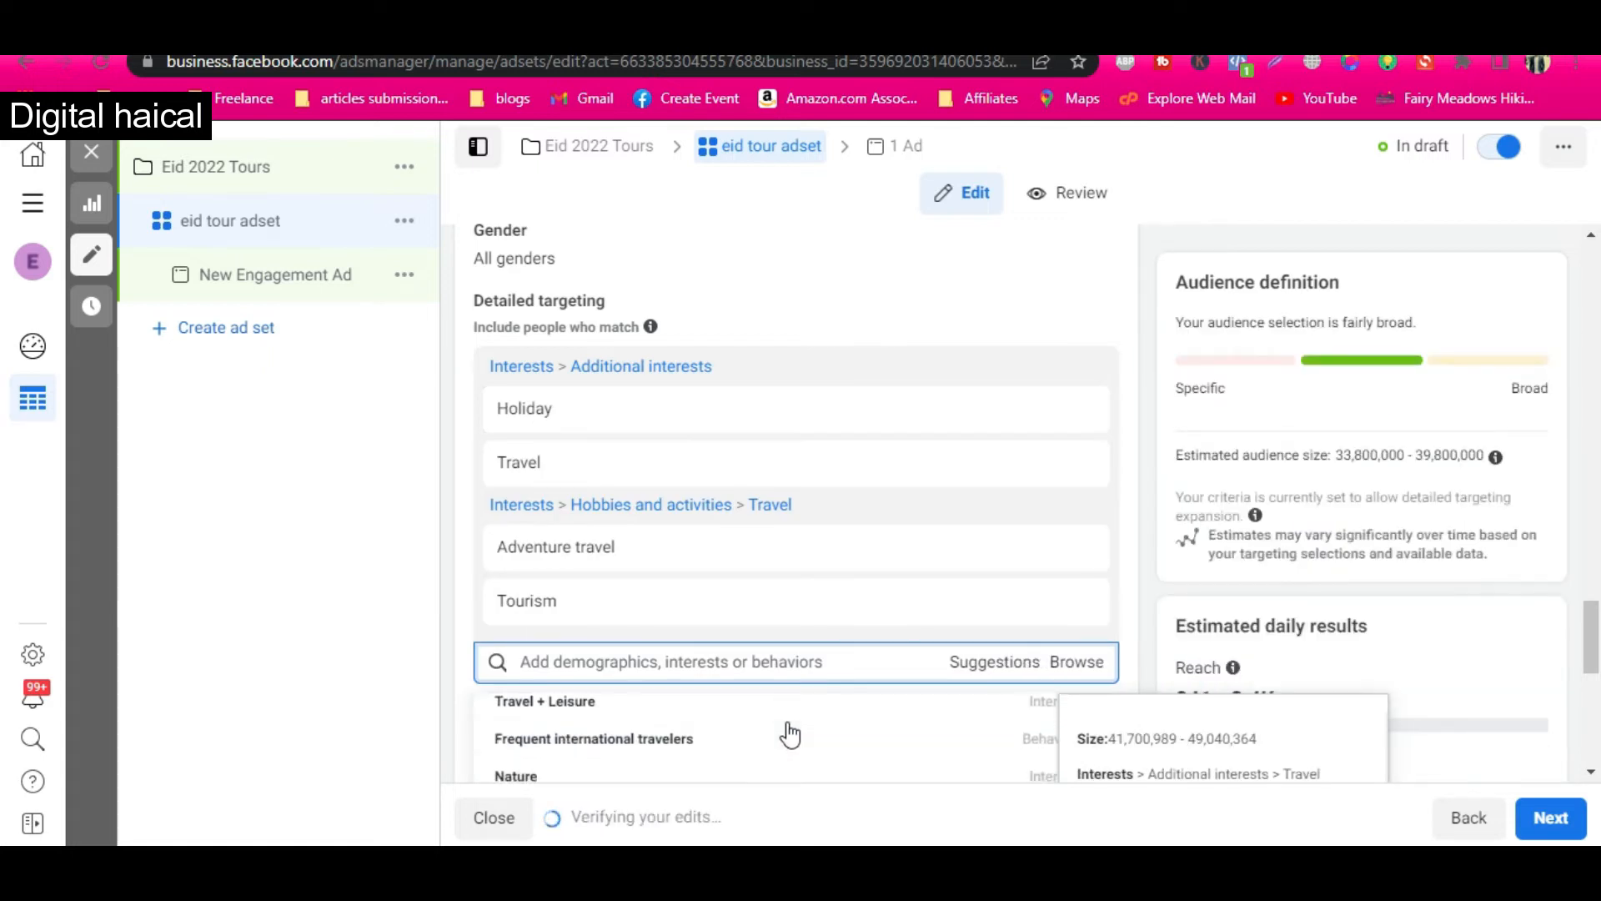
{"action": "scroll", "coordinate": [790, 734], "scroll_direction": "down", "scroll_amount": 2}
{"action": "scroll", "coordinate": [789, 734], "scroll_direction": "down", "scroll_amount": 1}
{"action": "scroll", "coordinate": [790, 734], "scroll_direction": "up", "scroll_amount": 1}
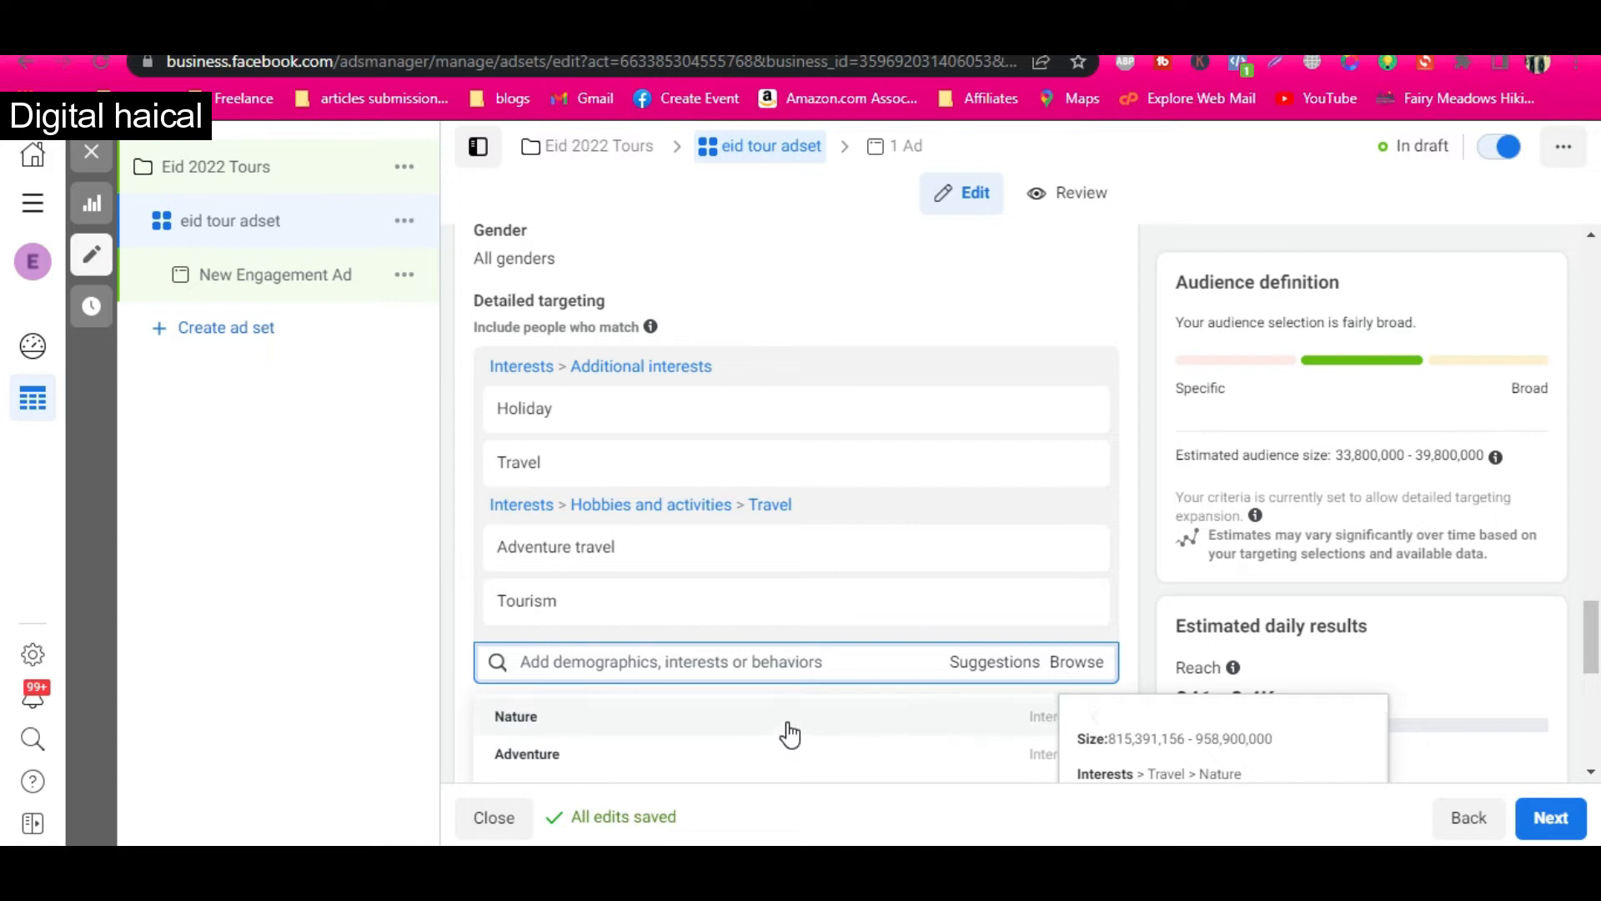
- Add the suggested interests Nature and Ecotourism to the detailed targeting
{"action": "left_click", "coordinate": [790, 734]}
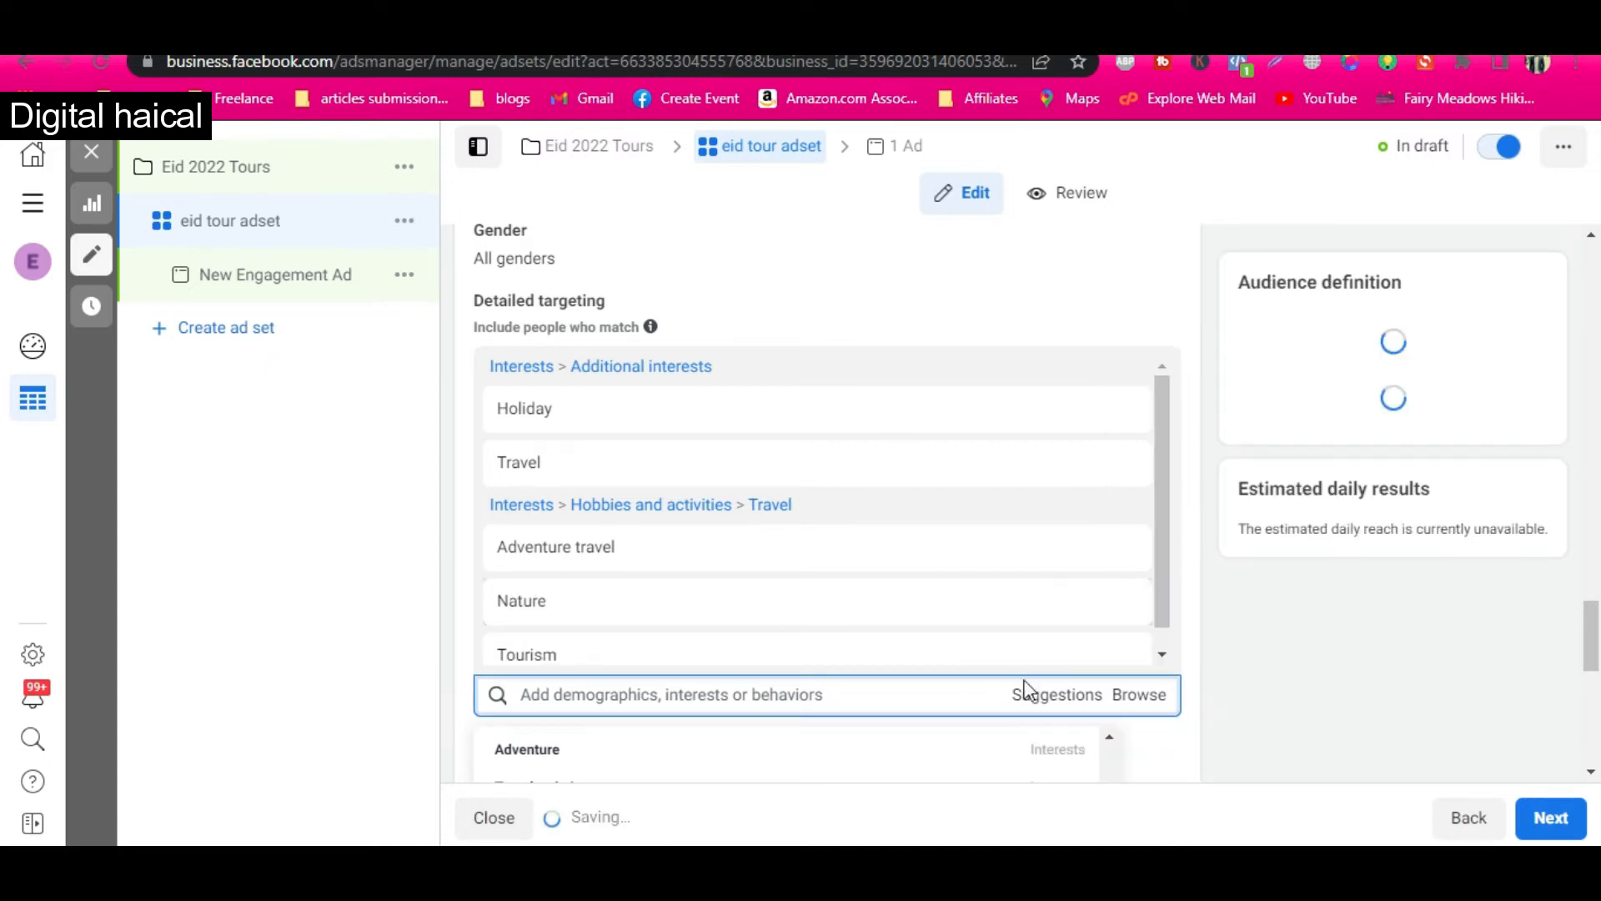
{"action": "left_click", "coordinate": [1045, 698]}
{"action": "scroll", "coordinate": [840, 738], "scroll_direction": "down", "scroll_amount": 2}
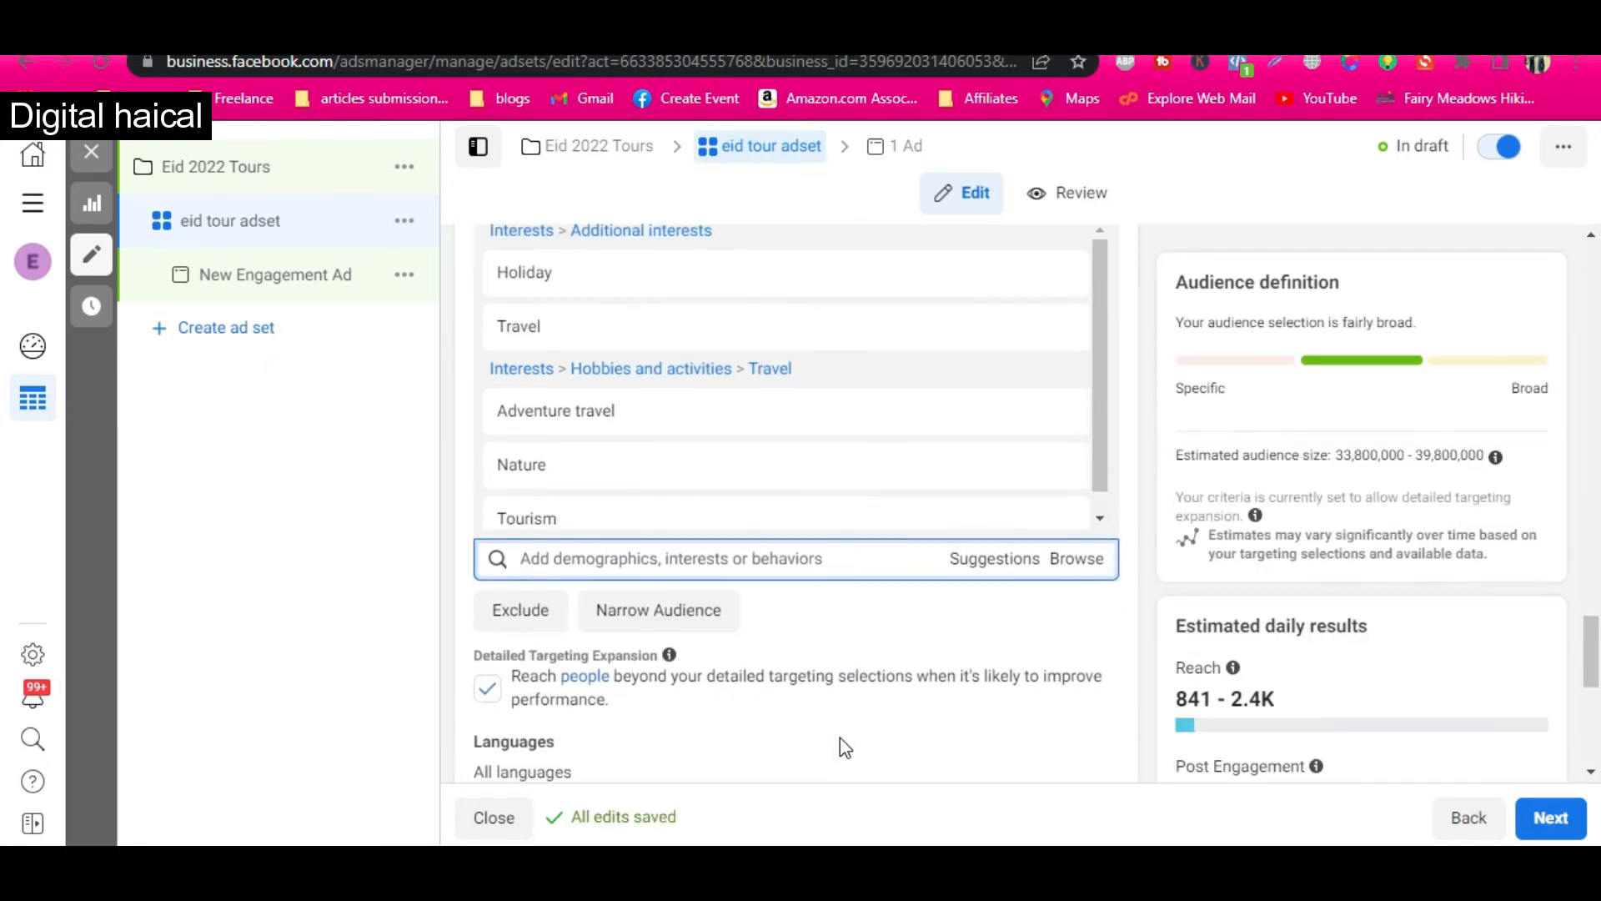
{"action": "left_click", "coordinate": [993, 542]}
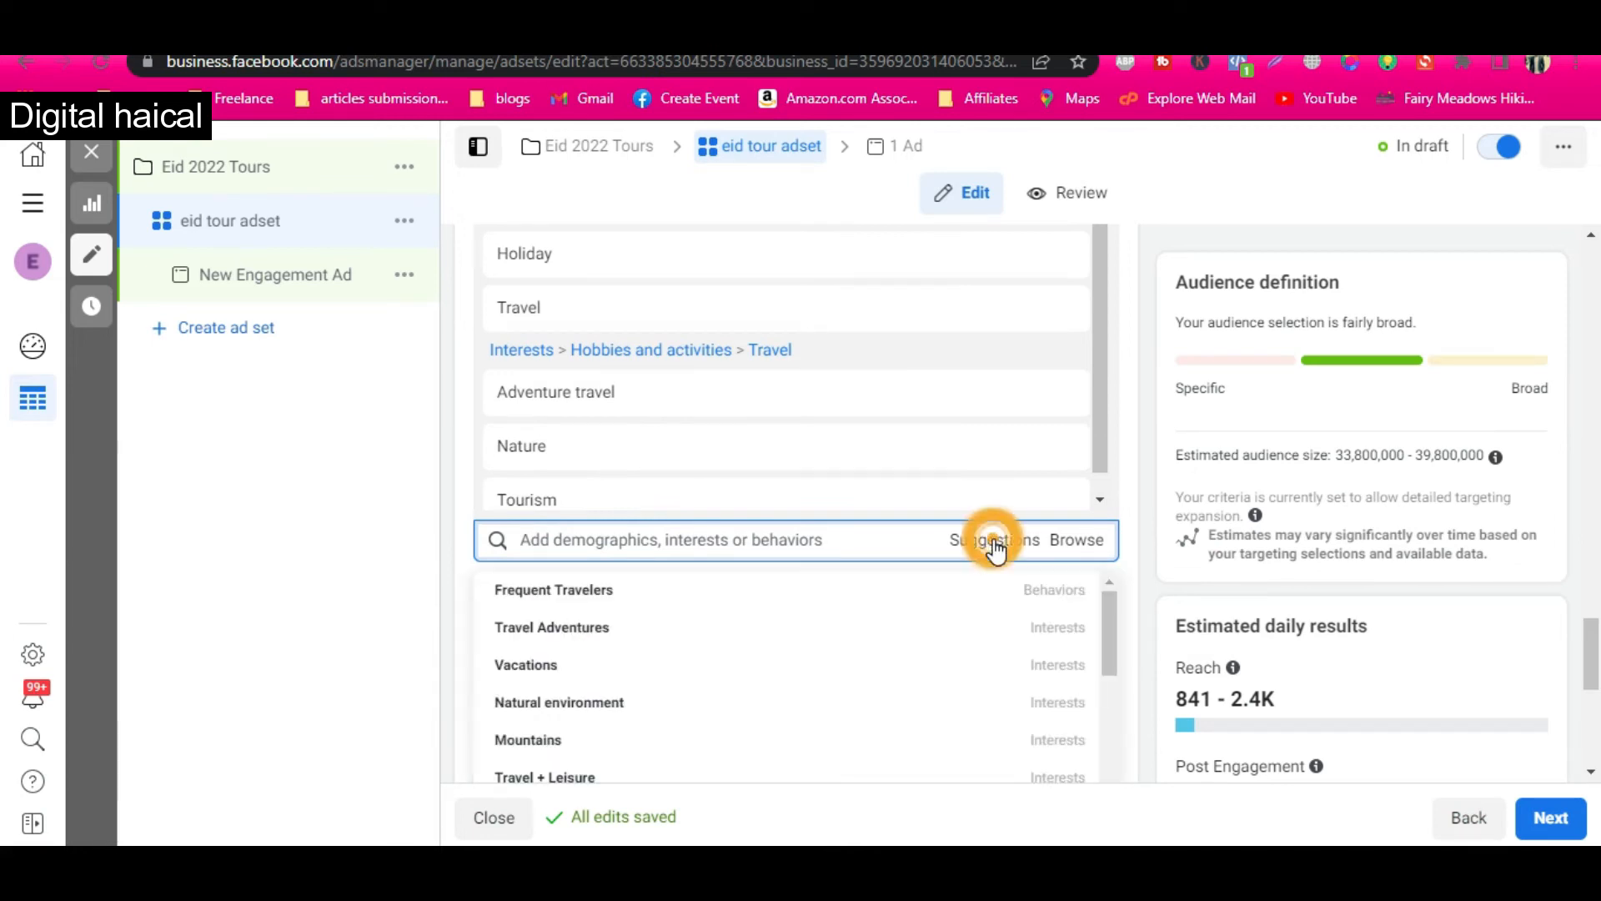
{"action": "scroll", "coordinate": [759, 737], "scroll_direction": "down", "scroll_amount": 4}
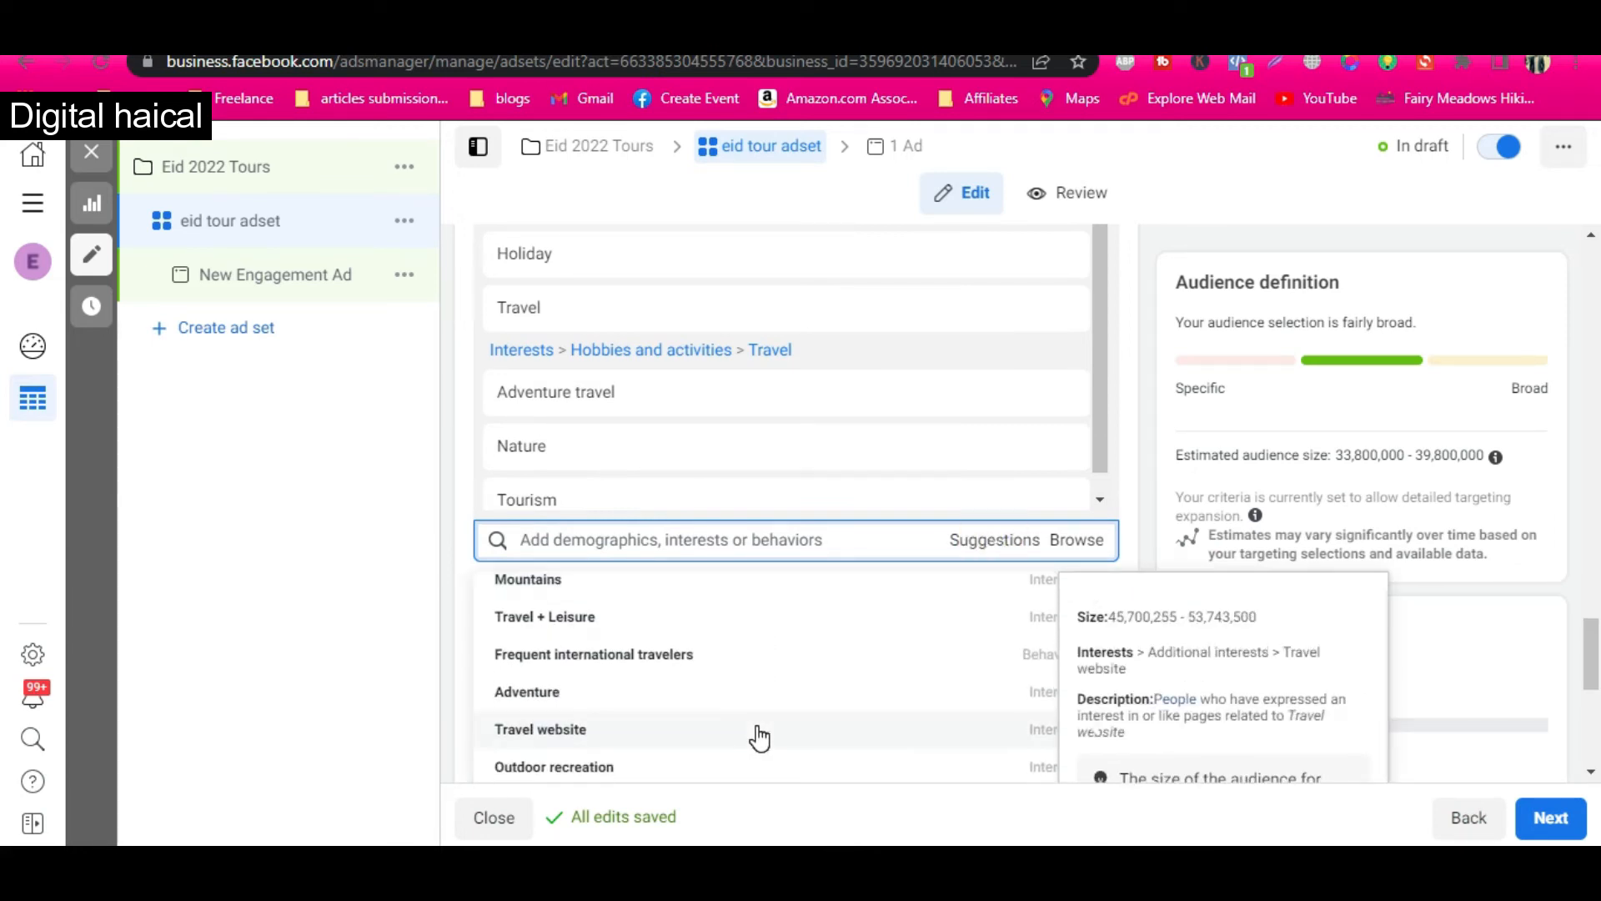
{"action": "scroll", "coordinate": [759, 737], "scroll_direction": "down", "scroll_amount": 2}
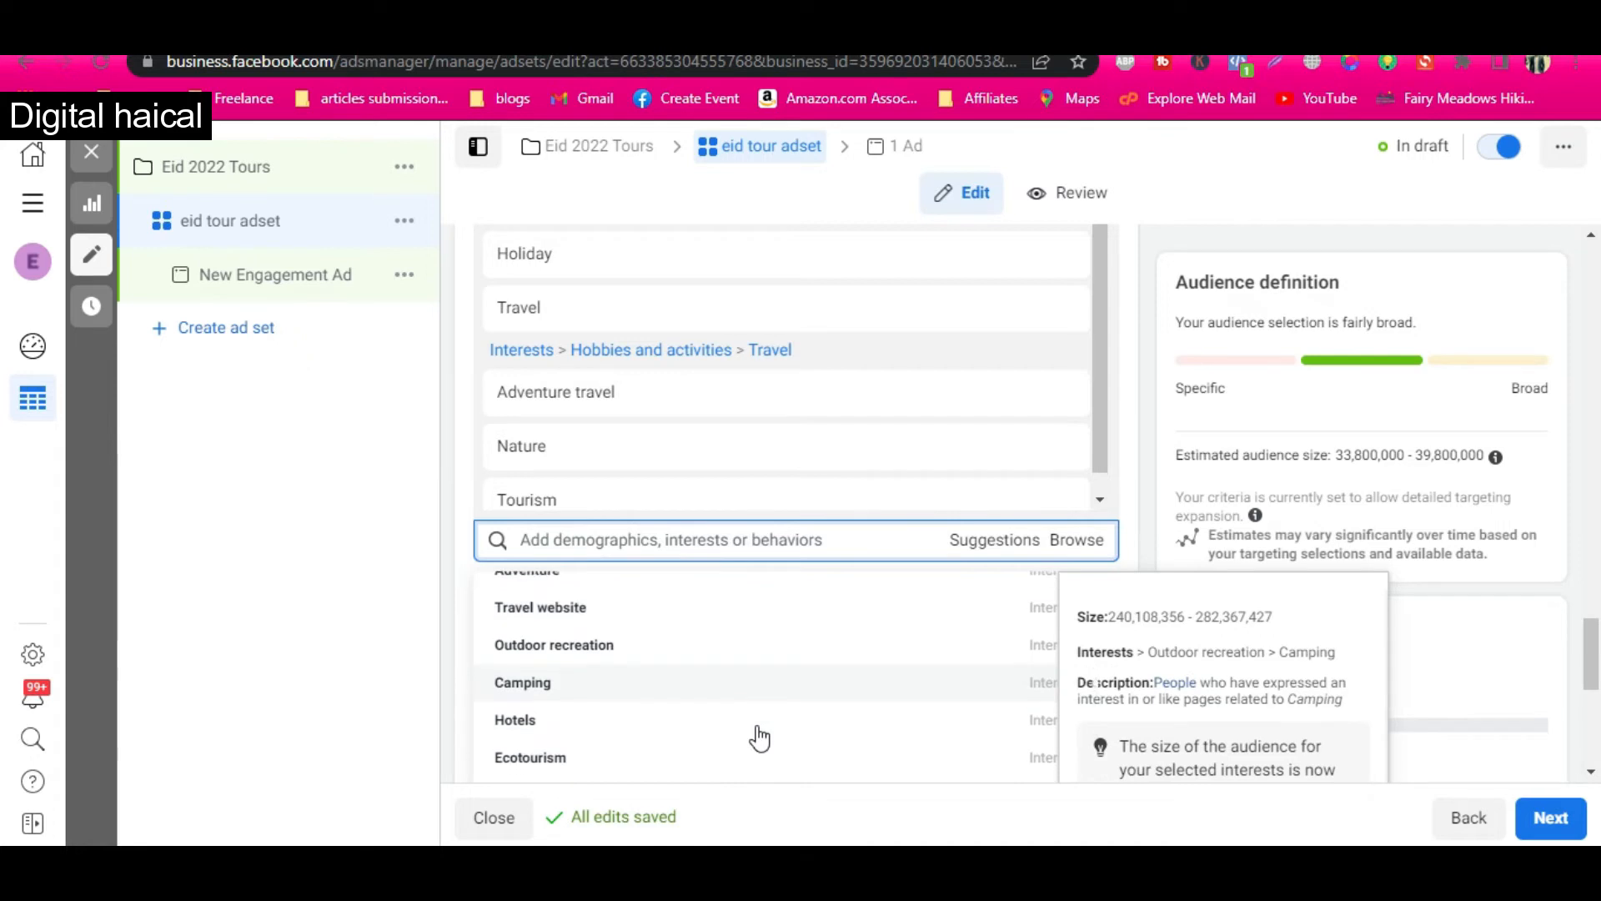
{"action": "scroll", "coordinate": [758, 737], "scroll_direction": "down", "scroll_amount": 1}
{"action": "left_click", "coordinate": [758, 707]}
- Add the suggested interests Booking.com and Package tour to the detailed targeting
{"action": "scroll", "coordinate": [756, 707], "scroll_direction": "down", "scroll_amount": 1}
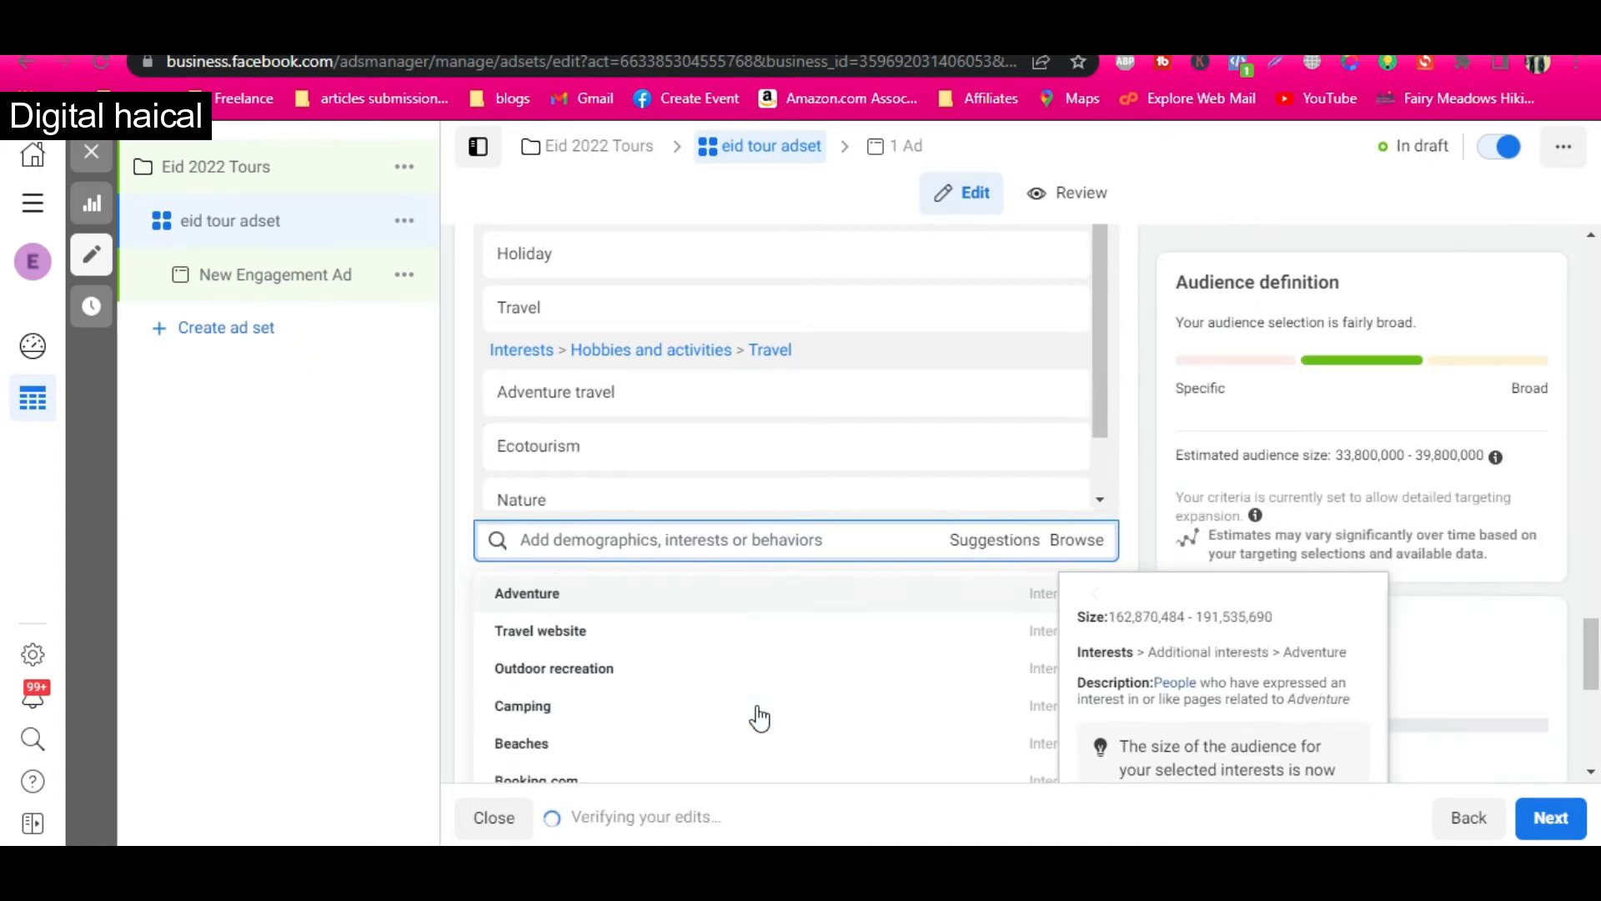
{"action": "scroll", "coordinate": [759, 717], "scroll_direction": "down", "scroll_amount": 3}
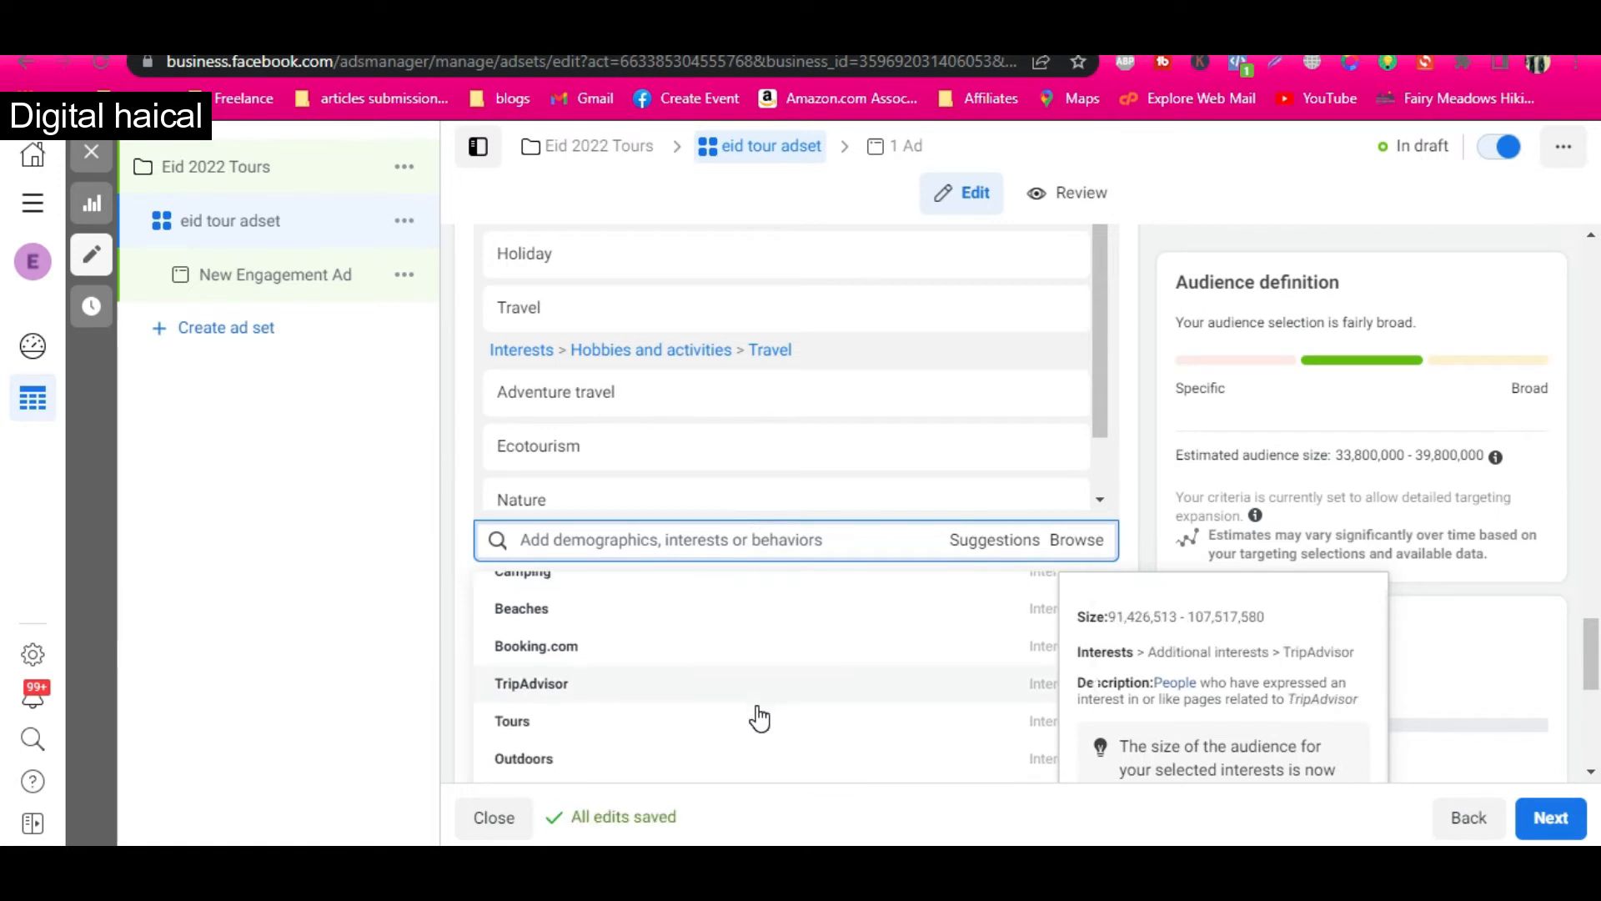
{"action": "left_click", "coordinate": [747, 659]}
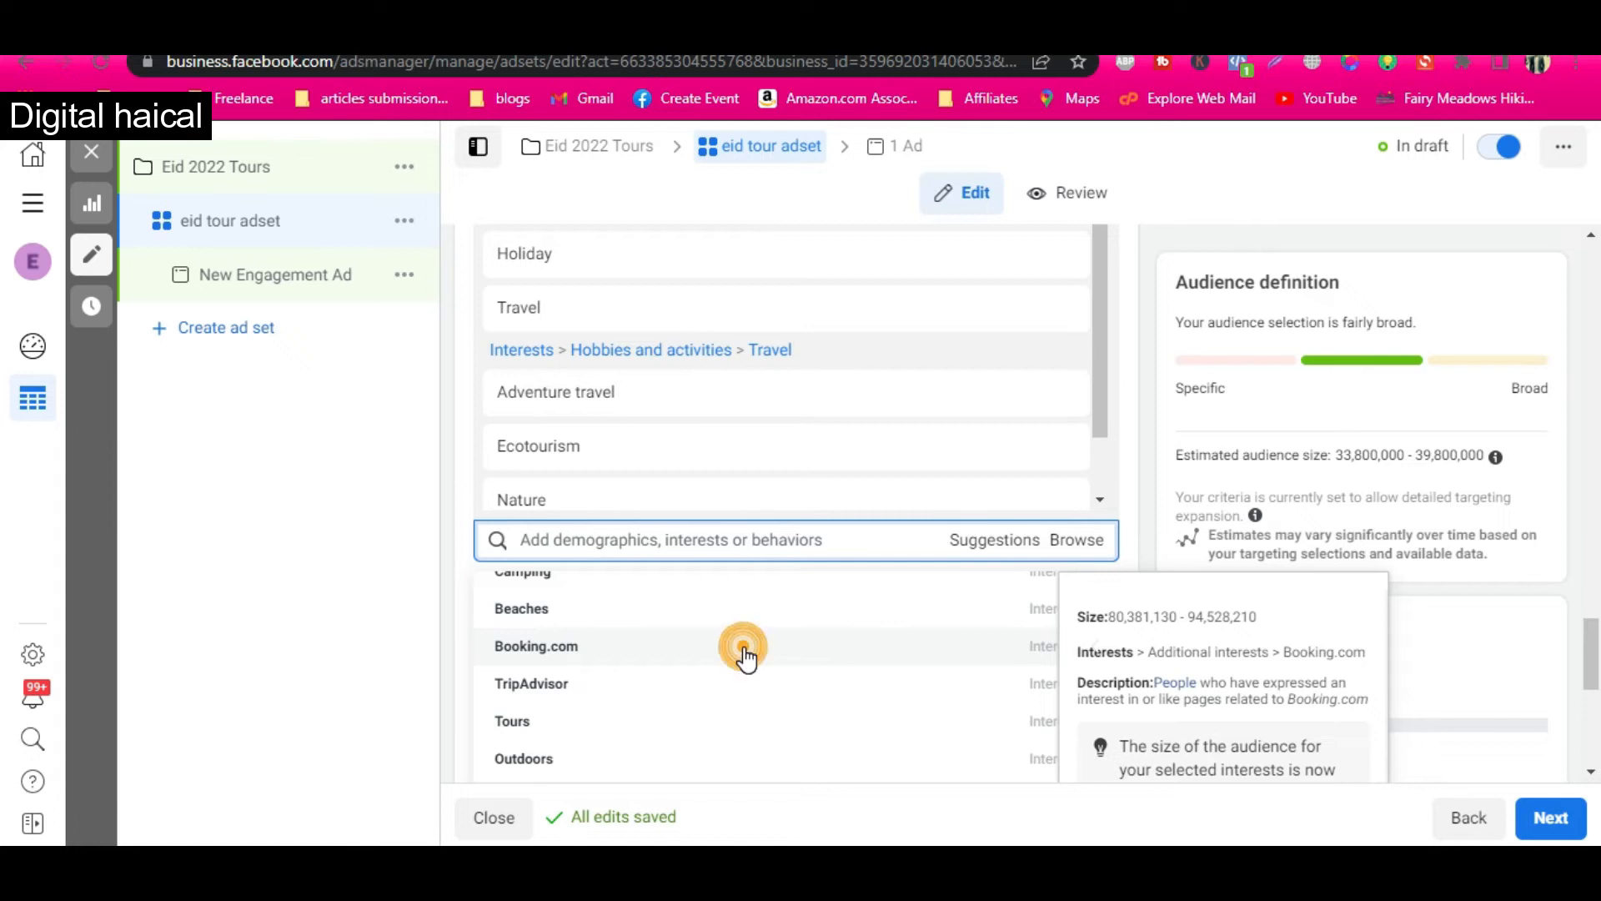
{"action": "scroll", "coordinate": [712, 719], "scroll_direction": "down", "scroll_amount": 4}
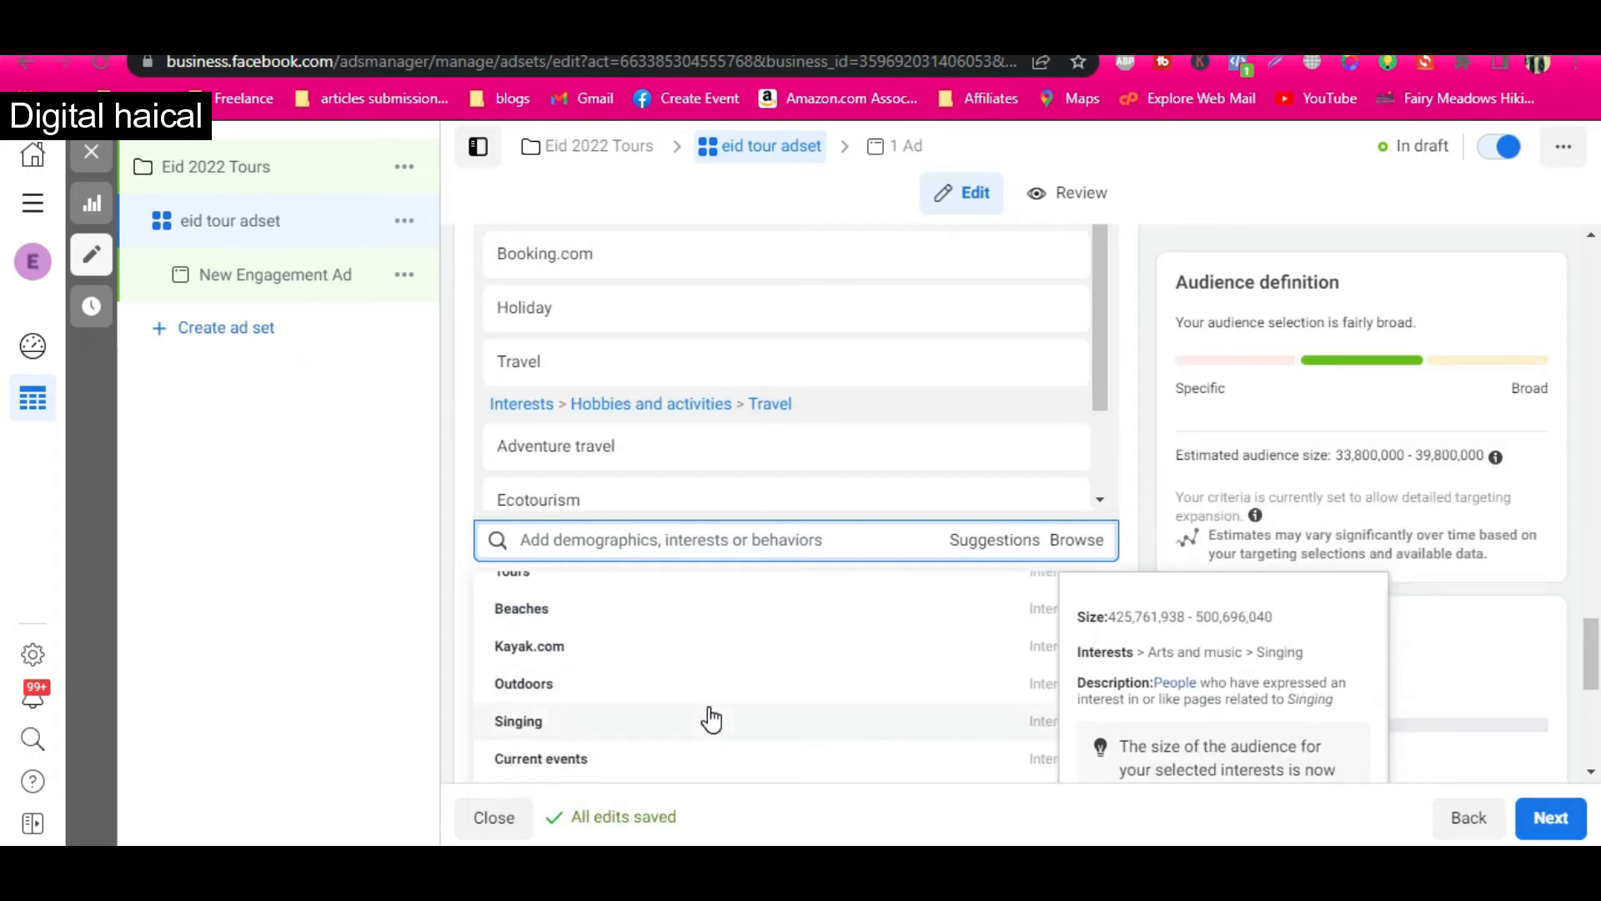
{"action": "scroll", "coordinate": [711, 719], "scroll_direction": "down", "scroll_amount": 1}
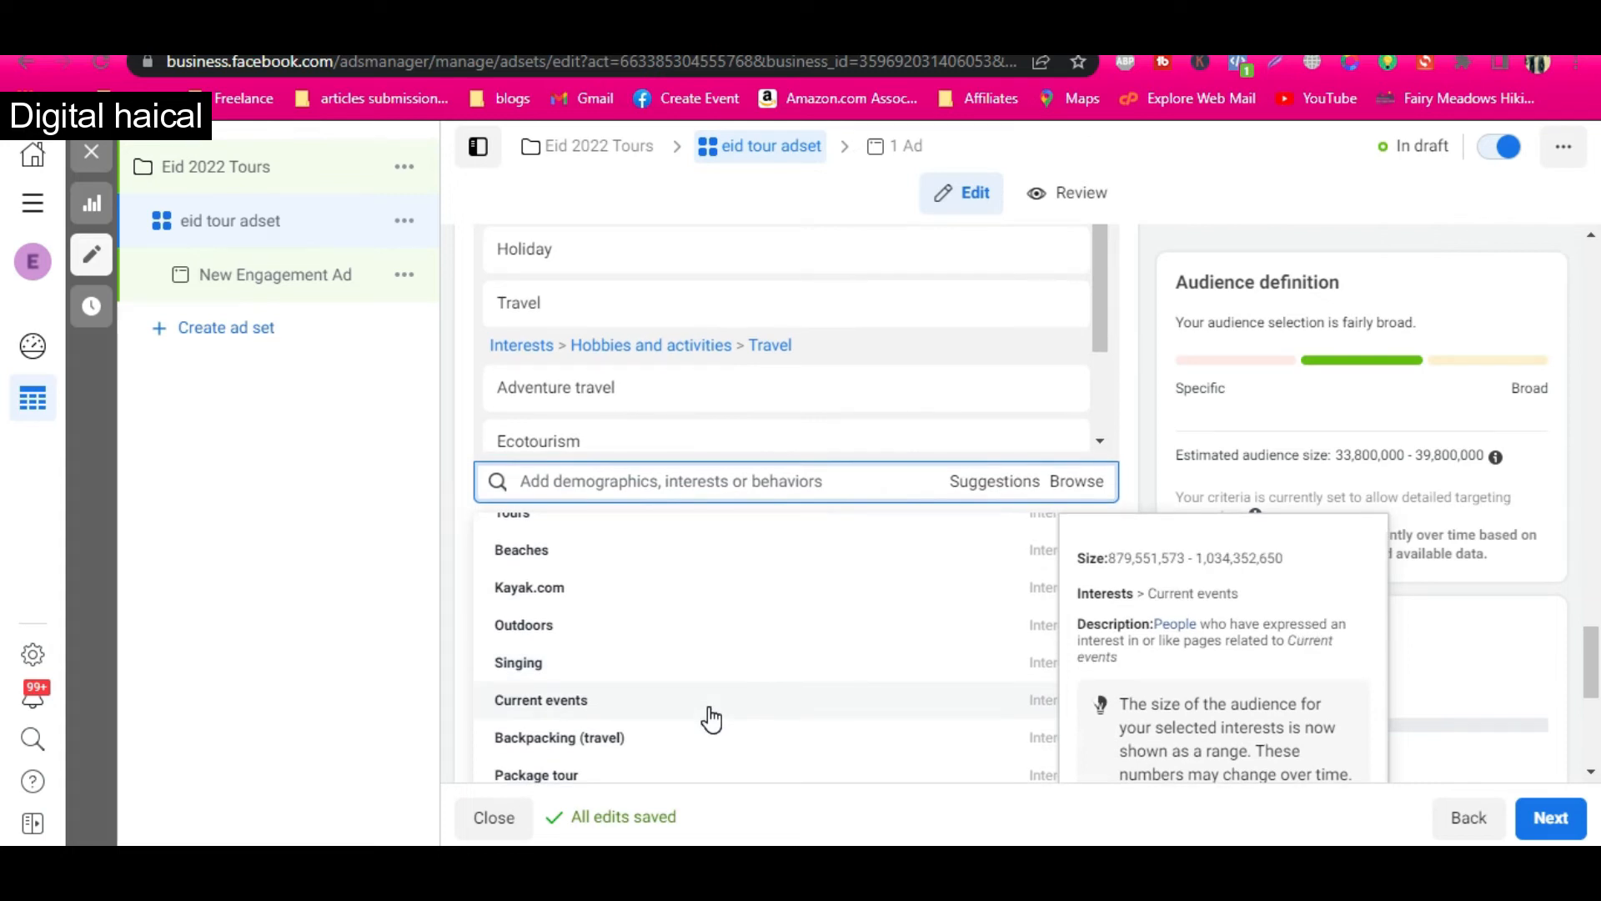
{"action": "scroll", "coordinate": [709, 718], "scroll_direction": "down", "scroll_amount": 1}
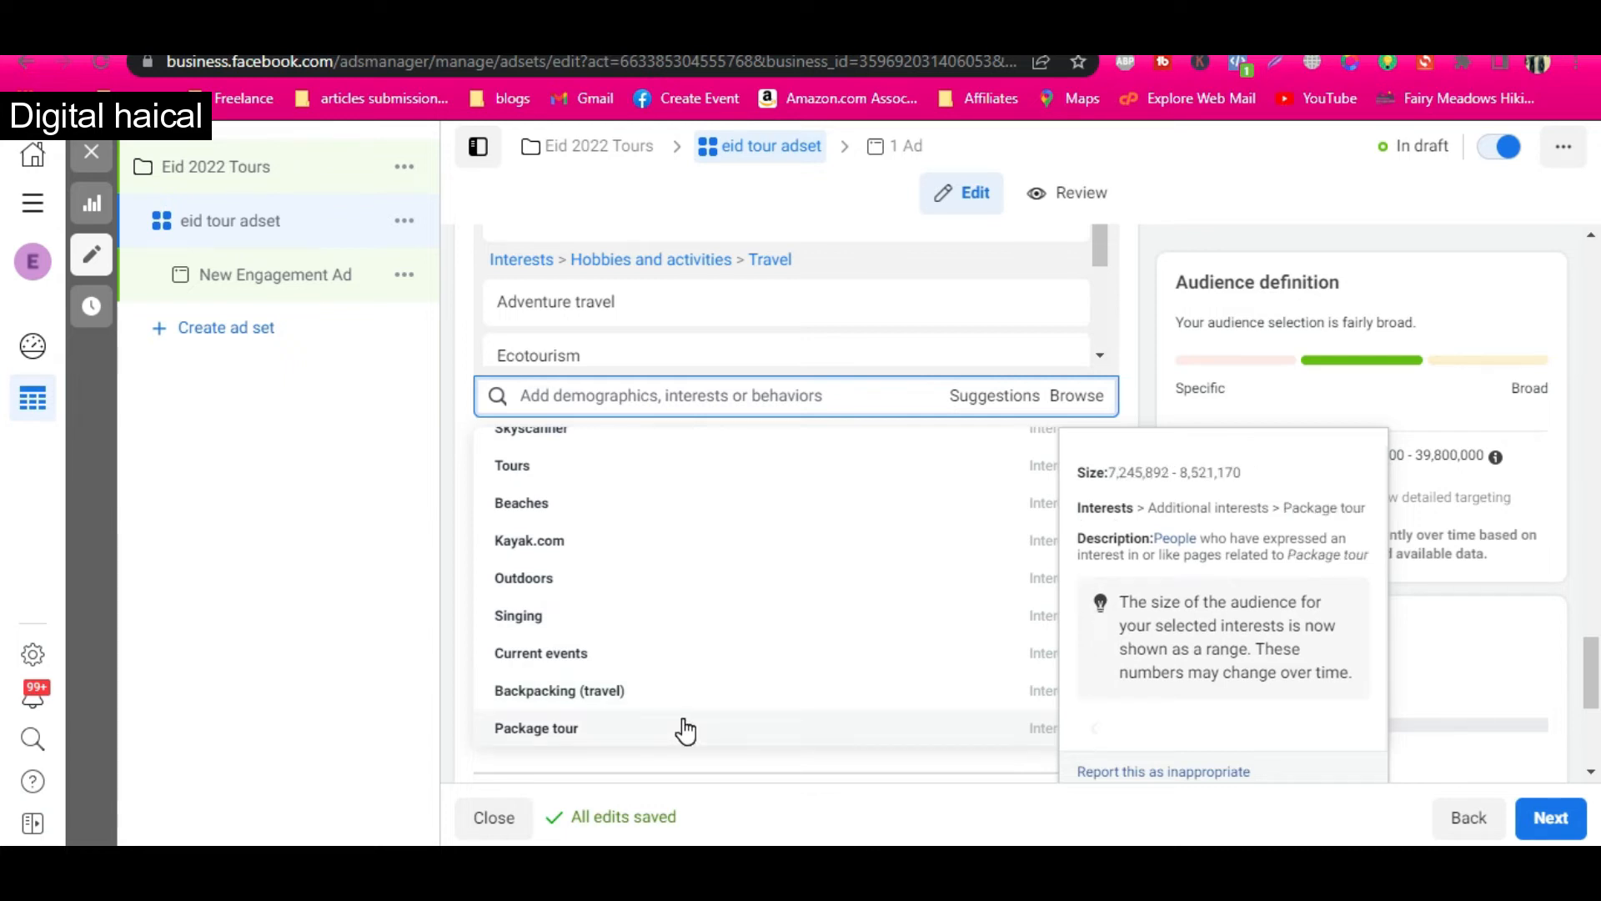
{"action": "left_click", "coordinate": [683, 726]}
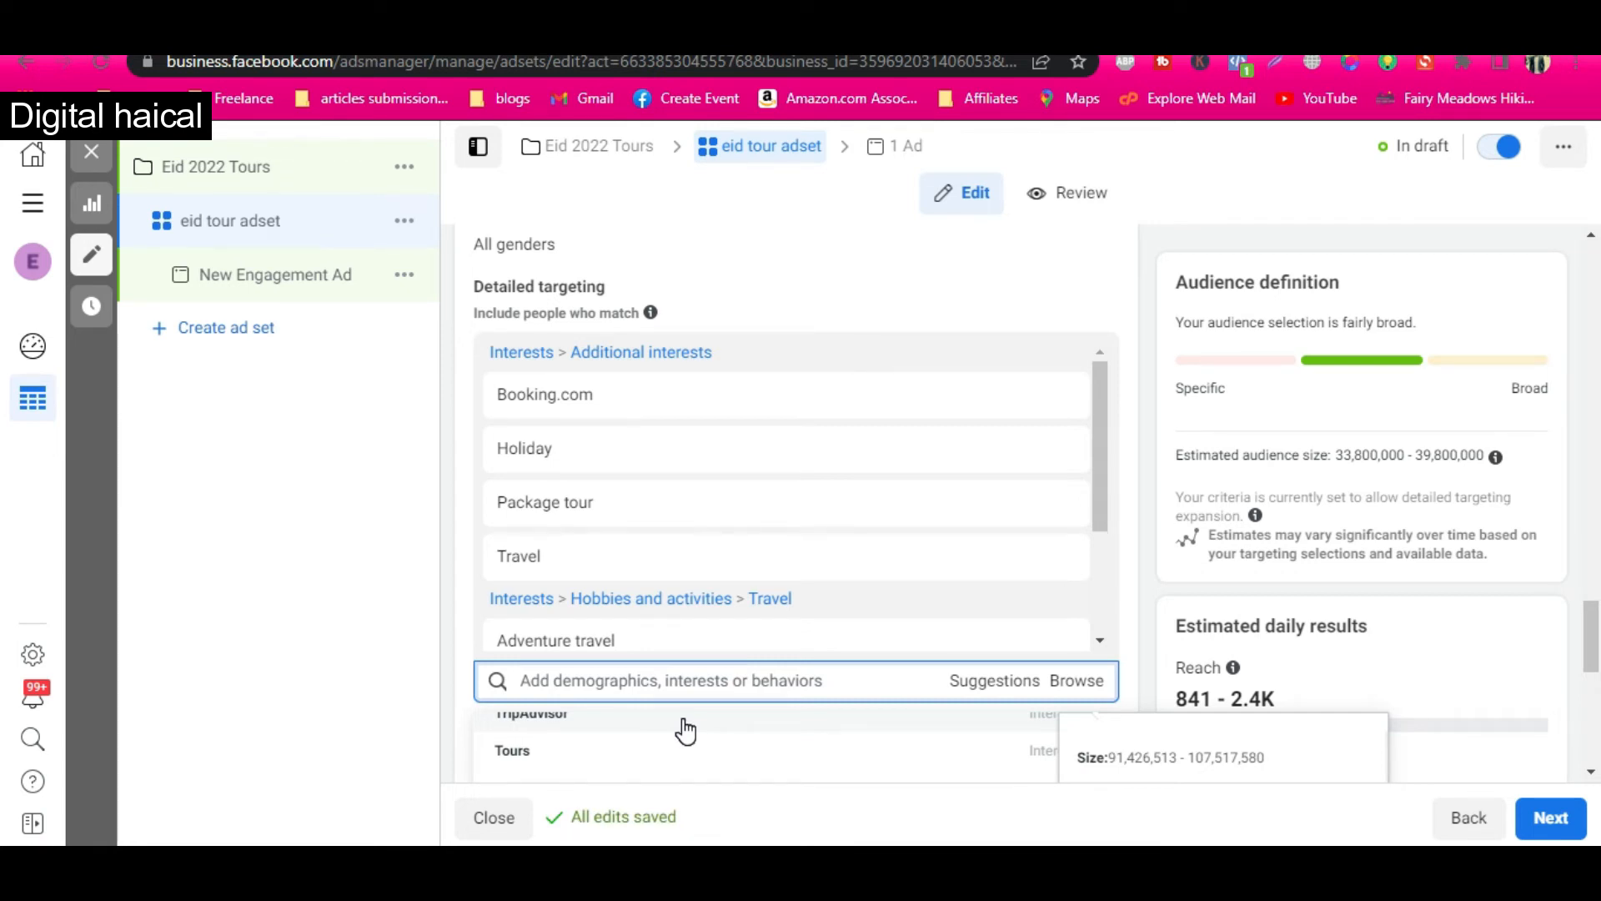
- Search the detailed targeting options for Bookme.pk and for apna tr
{"action": "type", "text": "Bookme.pk"}
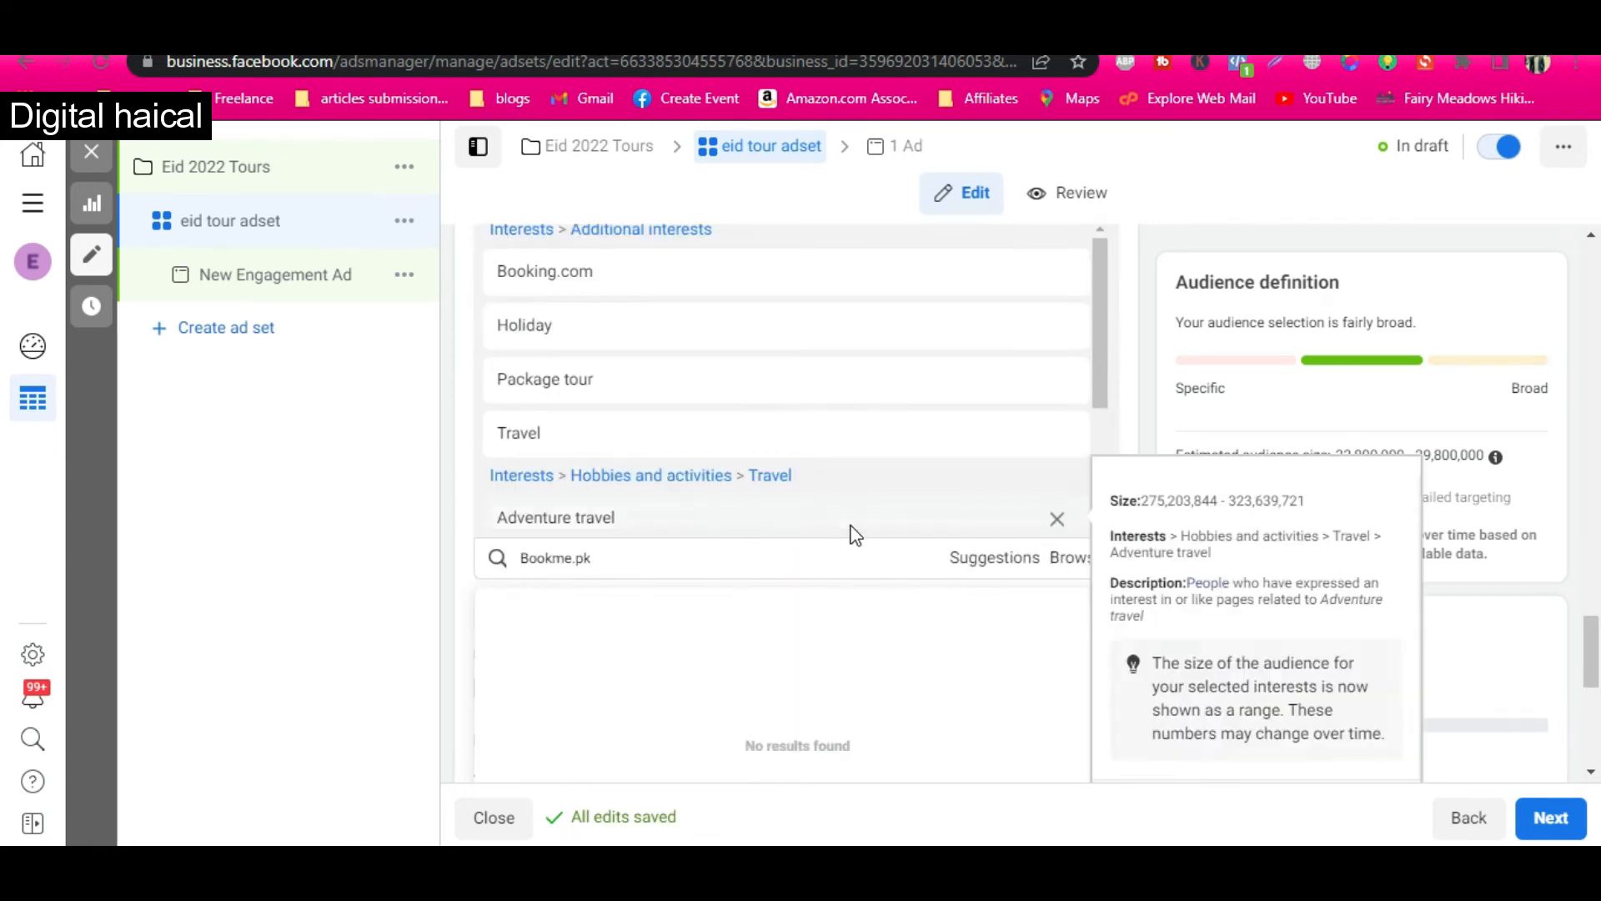
{"action": "scroll", "coordinate": [851, 526], "scroll_direction": "down", "scroll_amount": 3}
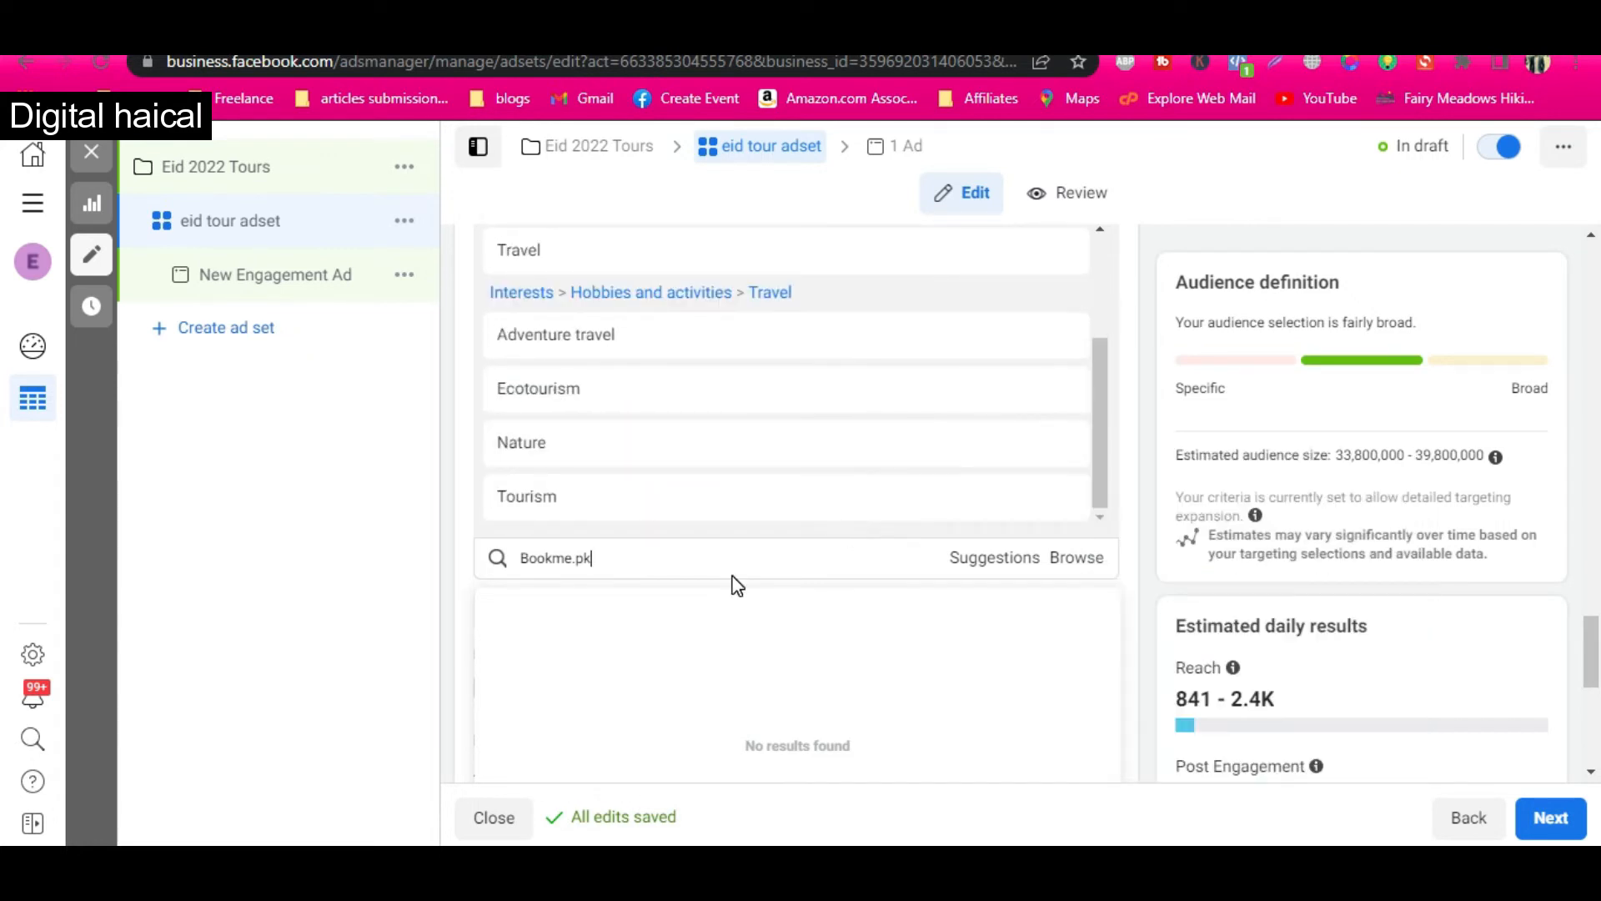
{"action": "key", "text": "BackSpace"}
{"action": "type", "text": "apna tr"}
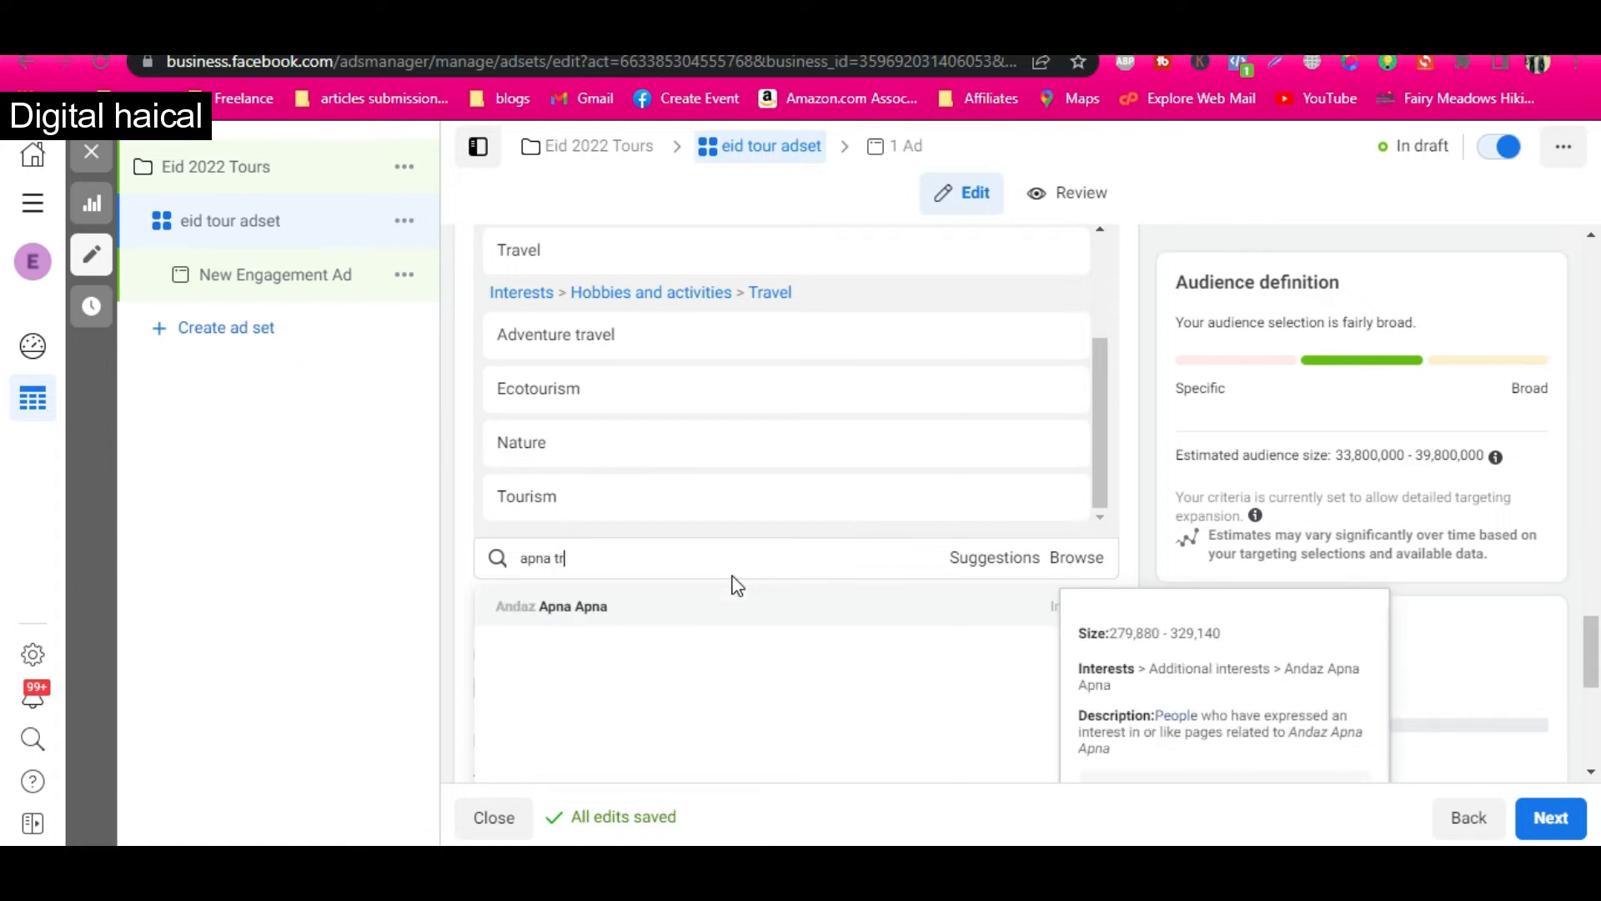
- Switch the ad set to manual placements and exclude the Audience network and Instagram platforms
{"action": "scroll", "coordinate": [884, 576], "scroll_direction": "down", "scroll_amount": 6}
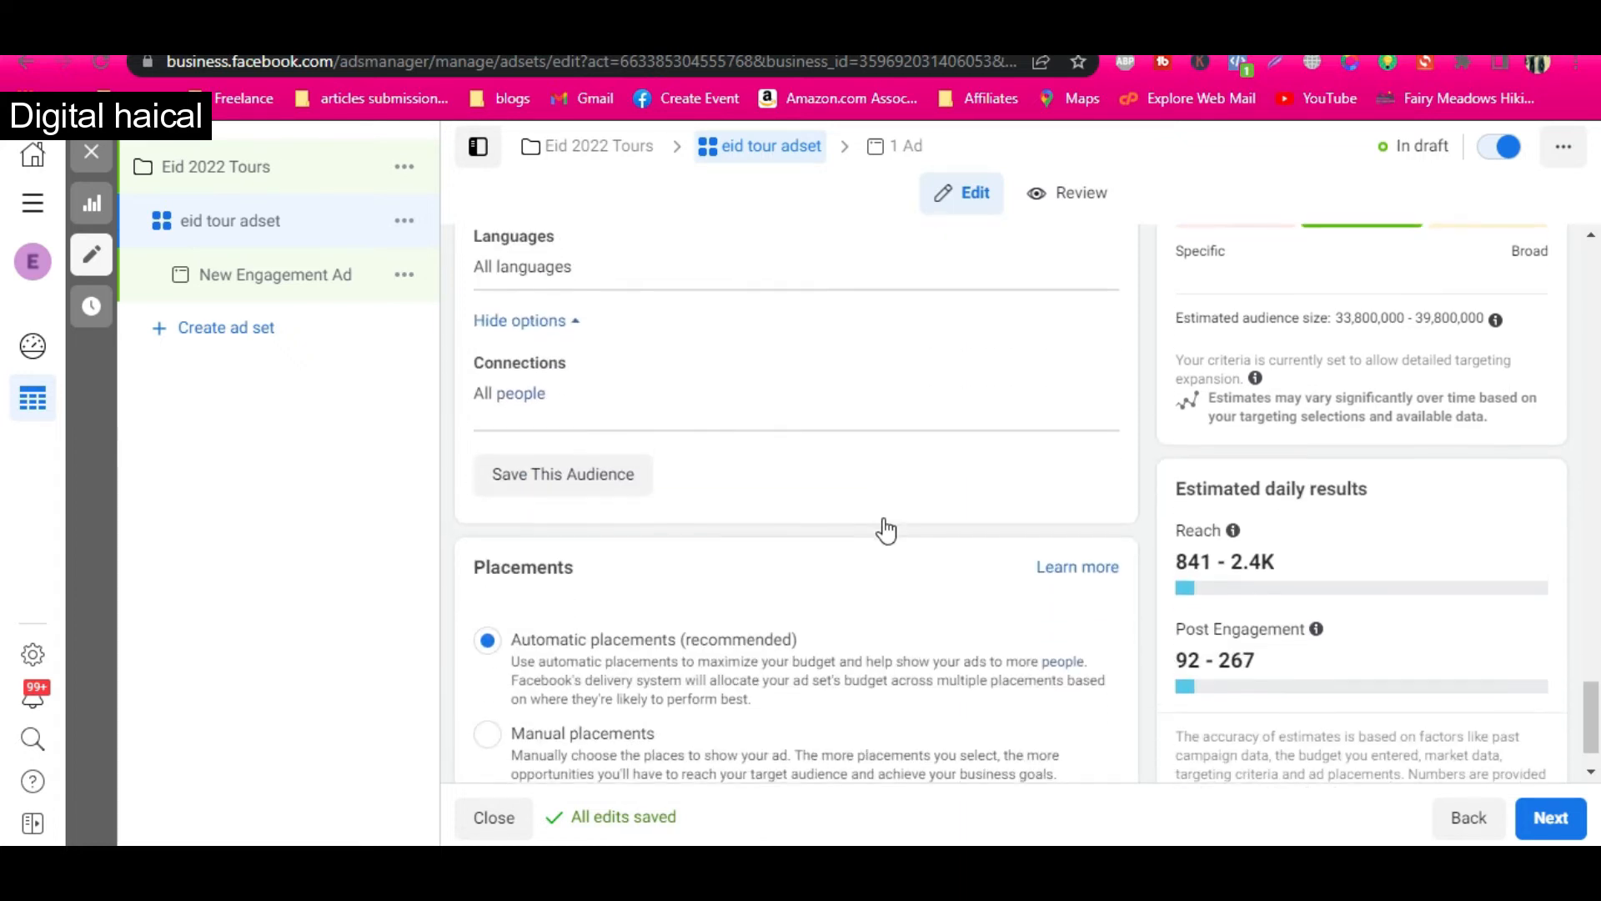
{"action": "scroll", "coordinate": [886, 529], "scroll_direction": "down", "scroll_amount": 1}
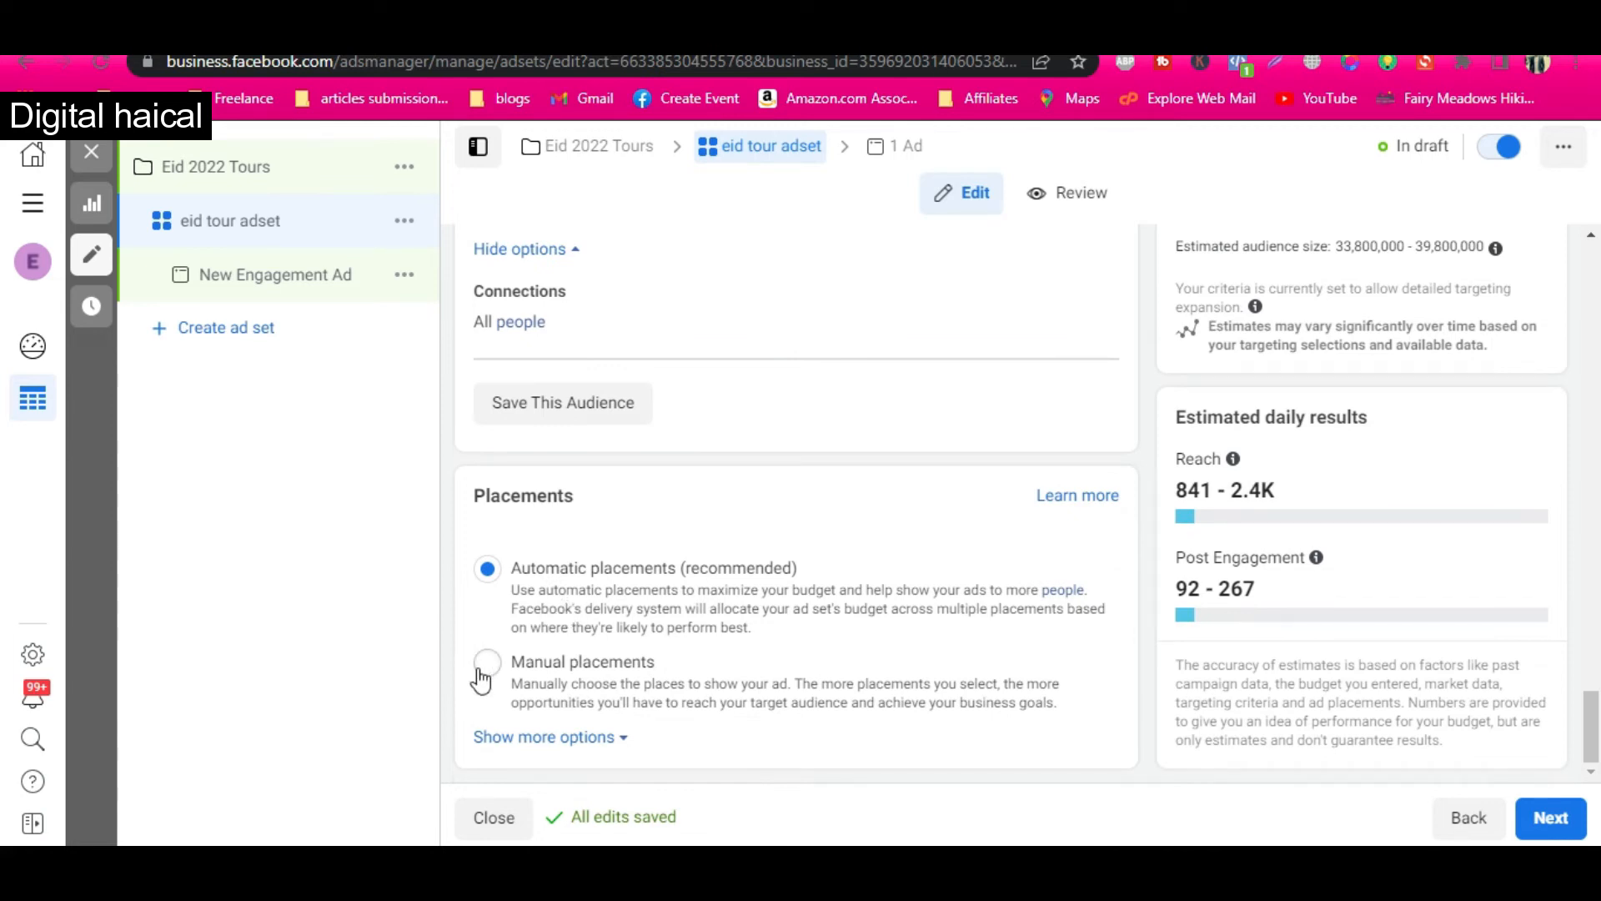
{"action": "left_click", "coordinate": [731, 684]}
{"action": "scroll", "coordinate": [864, 681], "scroll_direction": "down", "scroll_amount": 2}
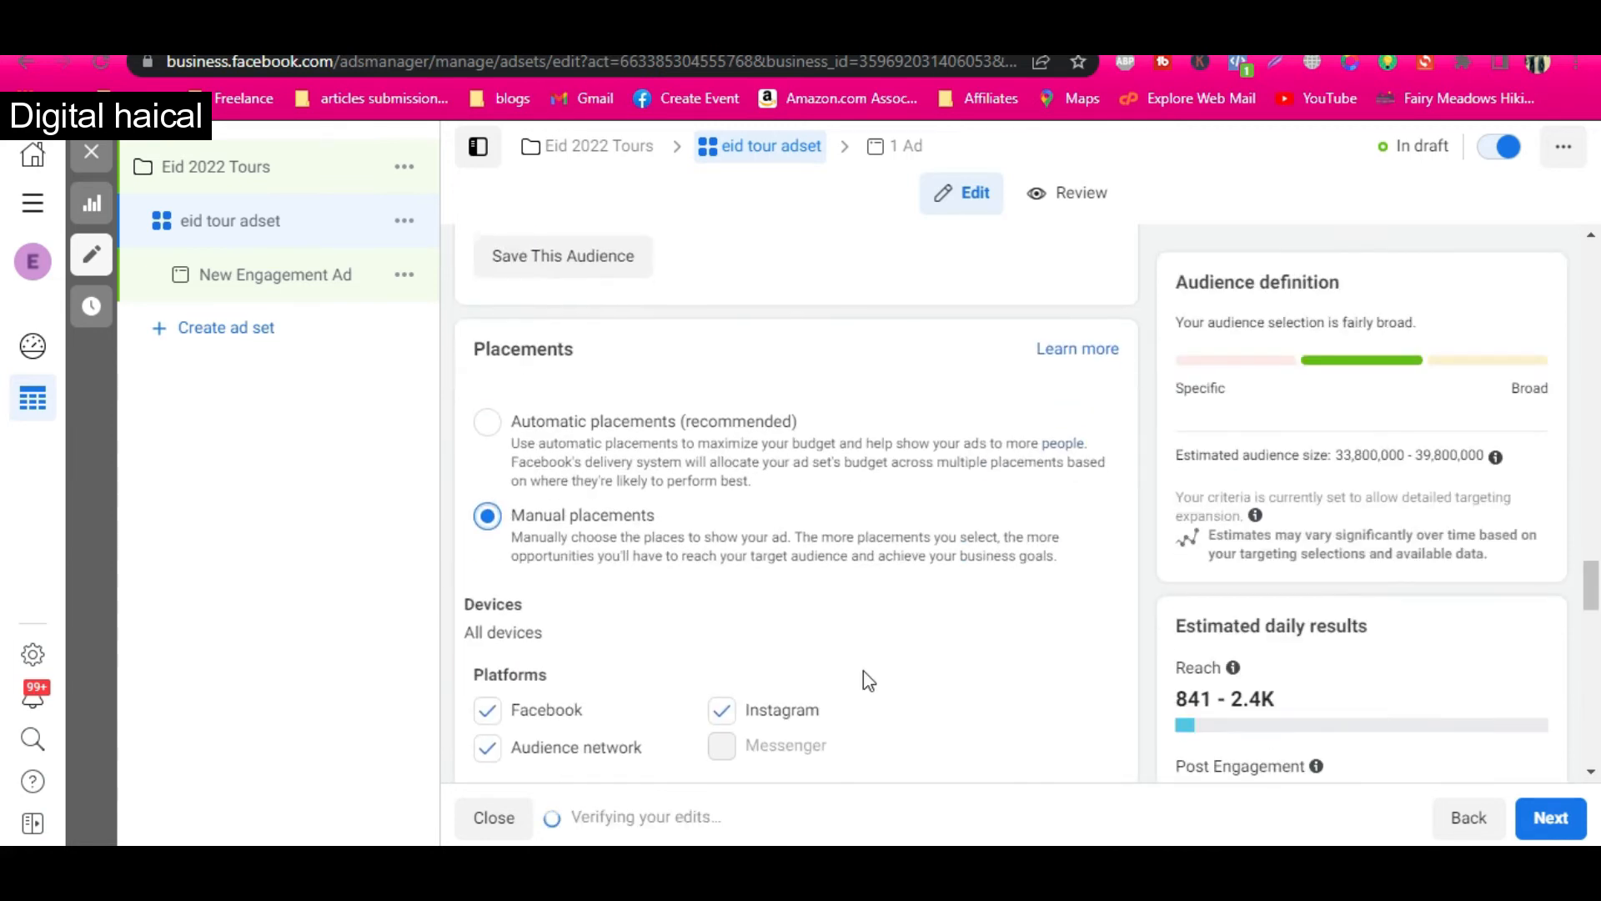
{"action": "scroll", "coordinate": [864, 672], "scroll_direction": "down", "scroll_amount": 3}
{"action": "left_click", "coordinate": [487, 482]}
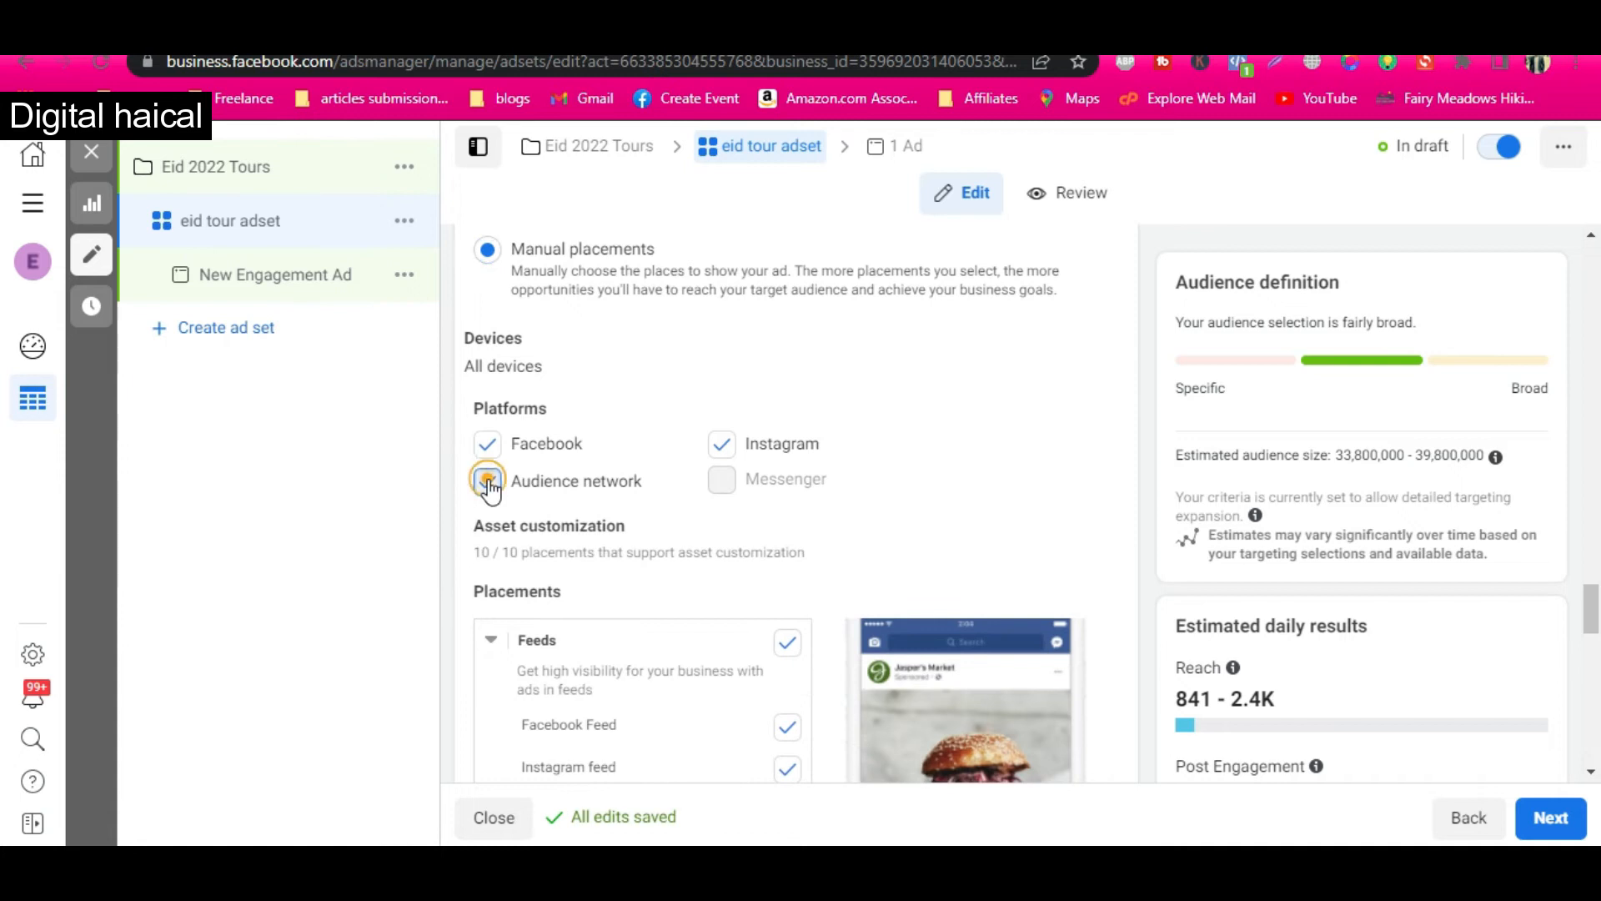
{"action": "left_click", "coordinate": [724, 448]}
- Exclude Facebook Marketplace from the ad set's Feeds placements
{"action": "scroll", "coordinate": [837, 659], "scroll_direction": "down", "scroll_amount": 2}
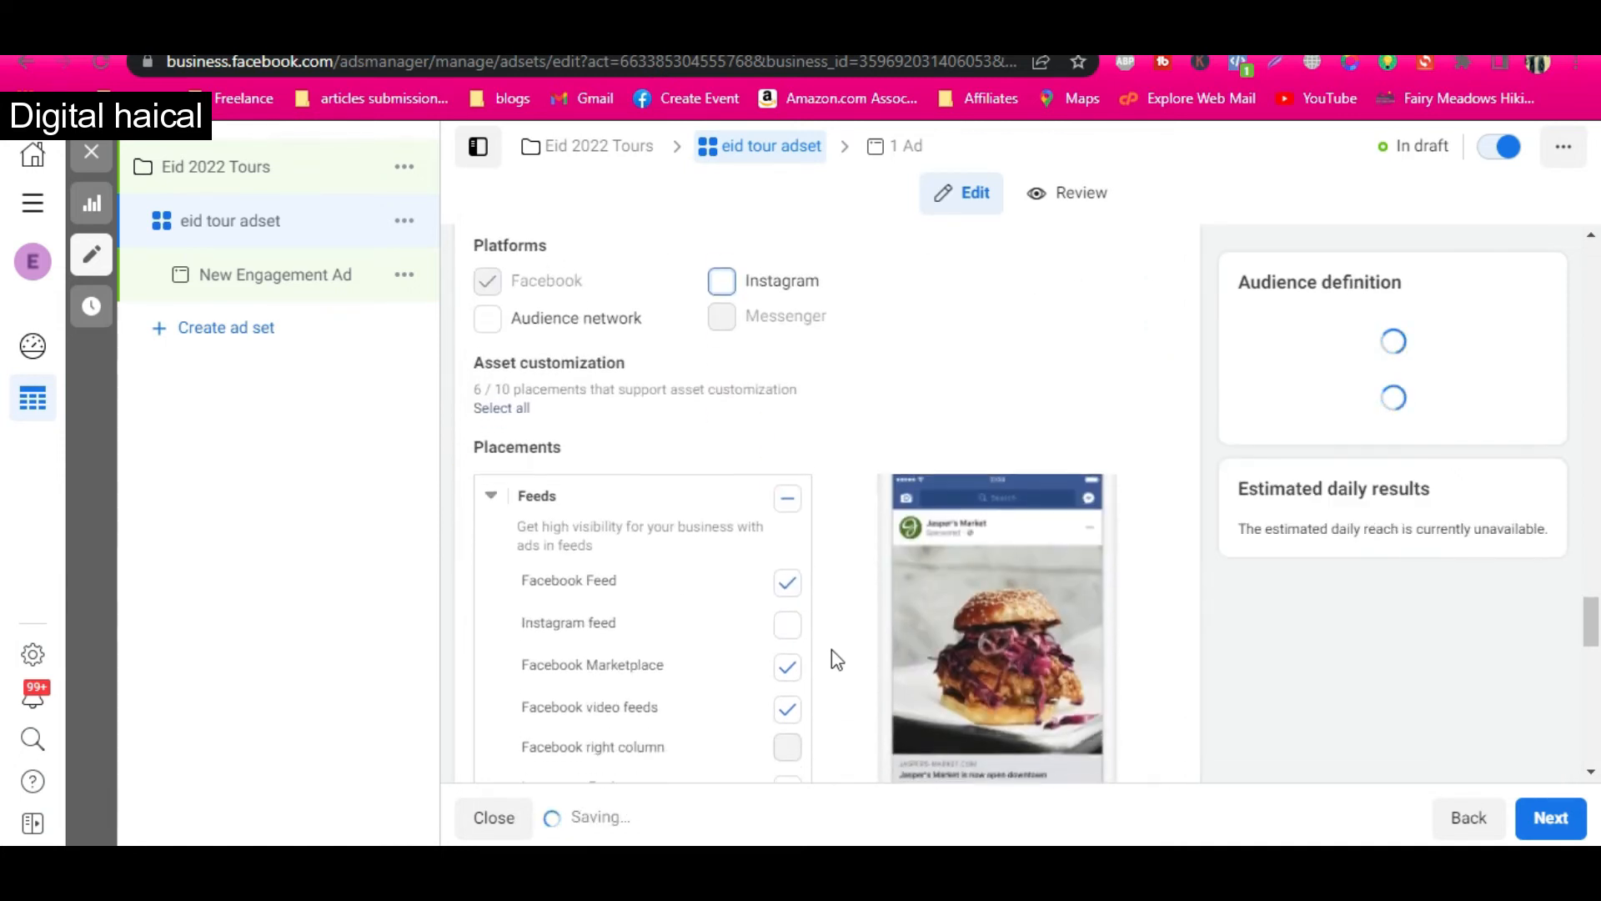
{"action": "scroll", "coordinate": [834, 654], "scroll_direction": "down", "scroll_amount": 2}
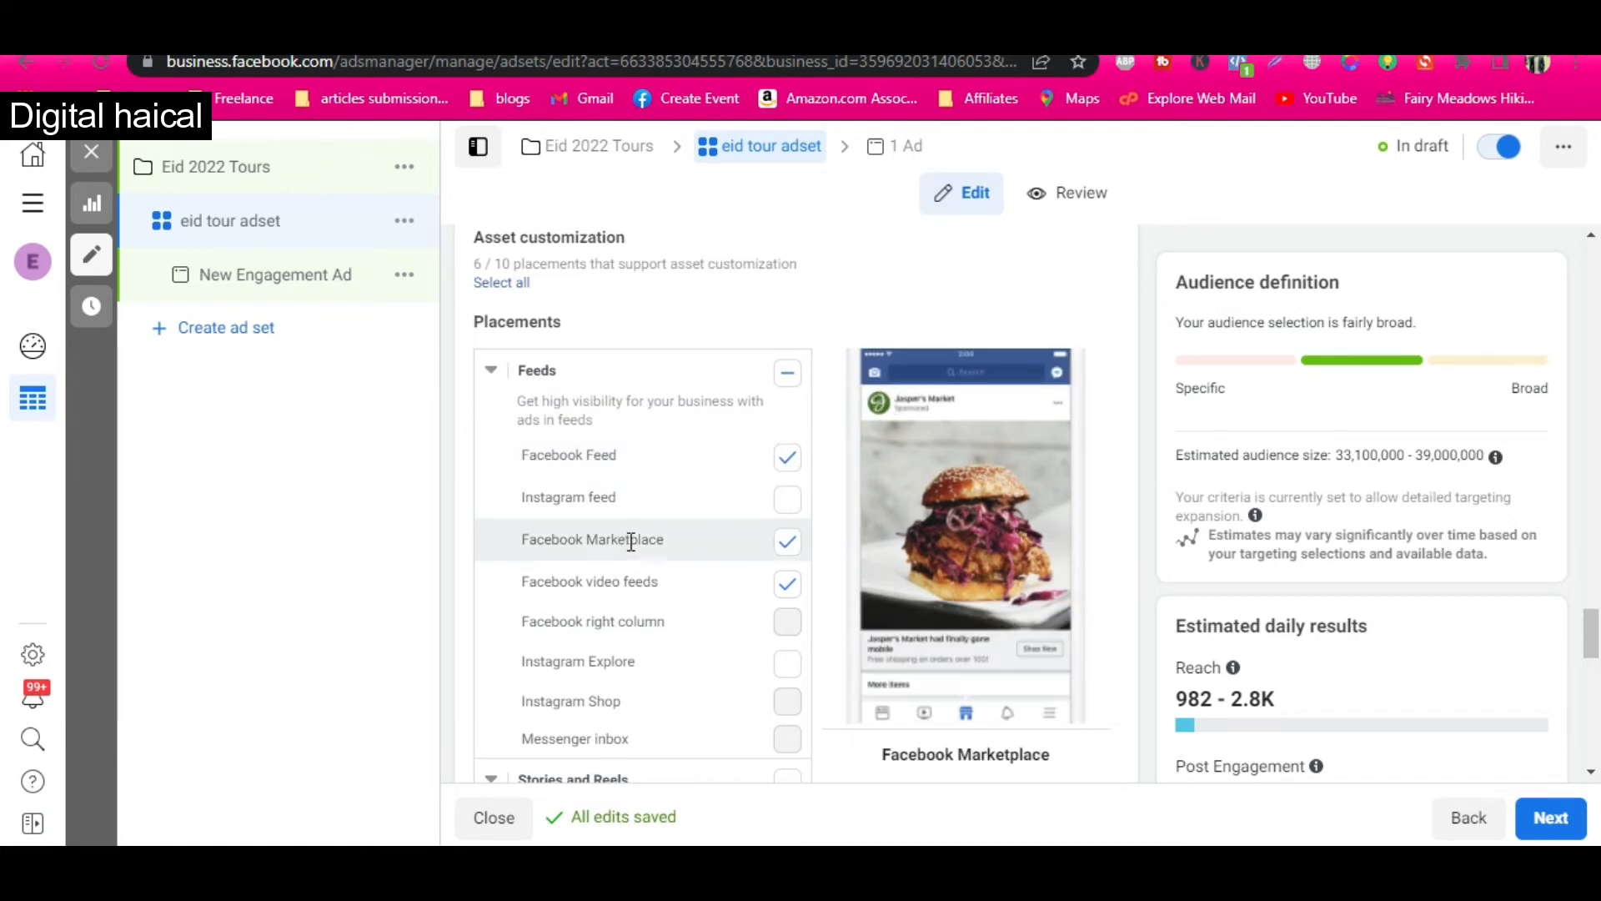
{"action": "left_click", "coordinate": [788, 542]}
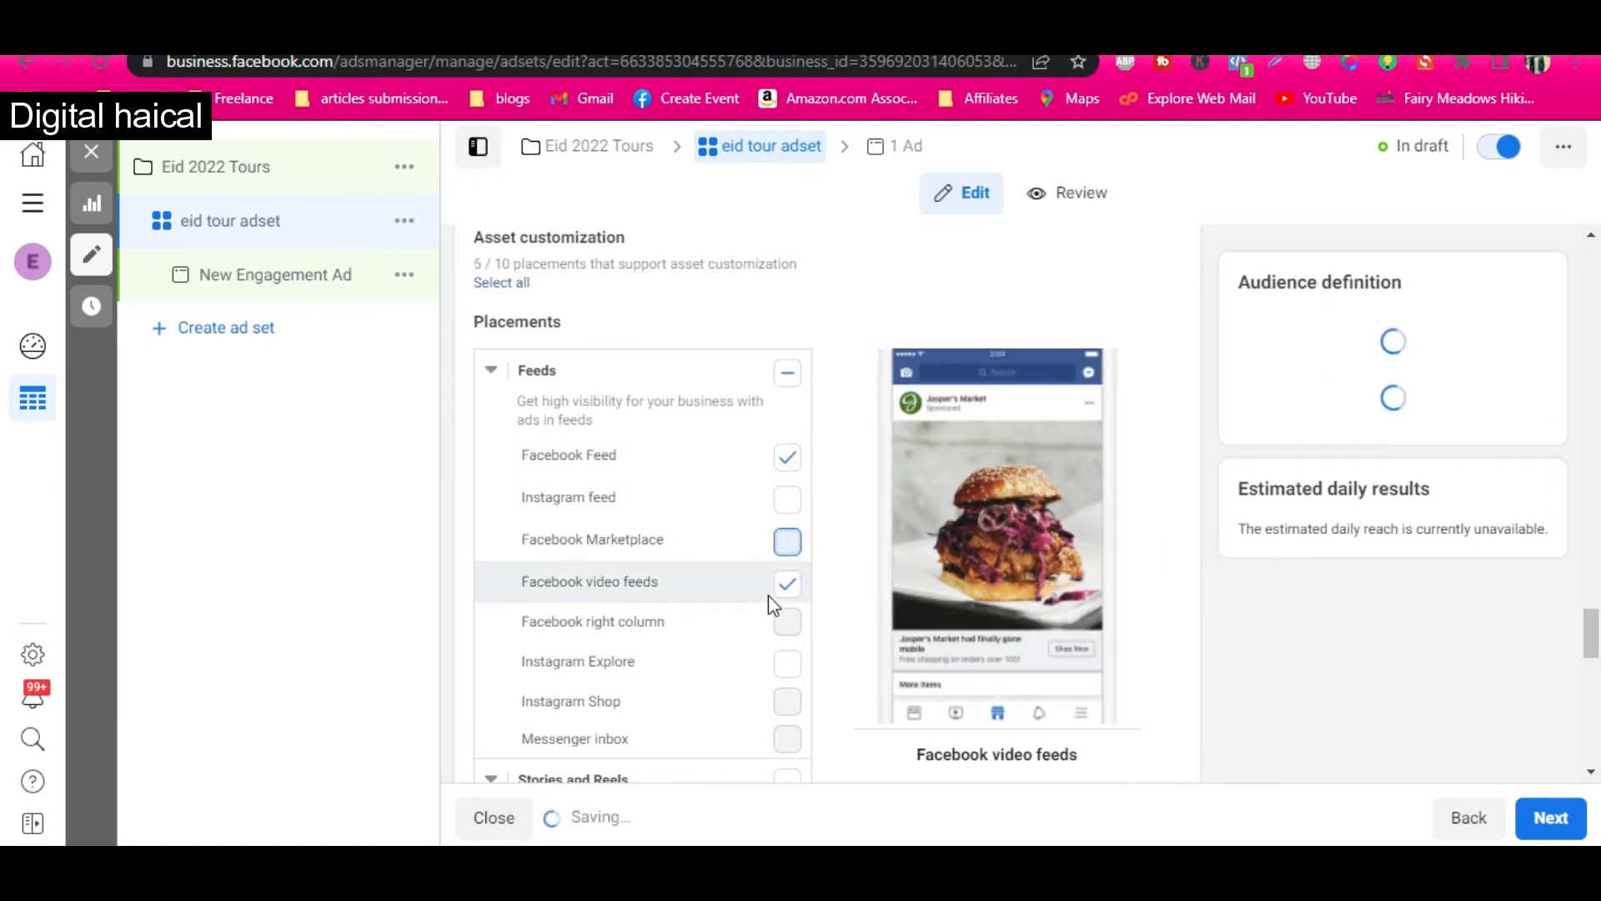
{"action": "scroll", "coordinate": [762, 689], "scroll_direction": "down", "scroll_amount": 5}
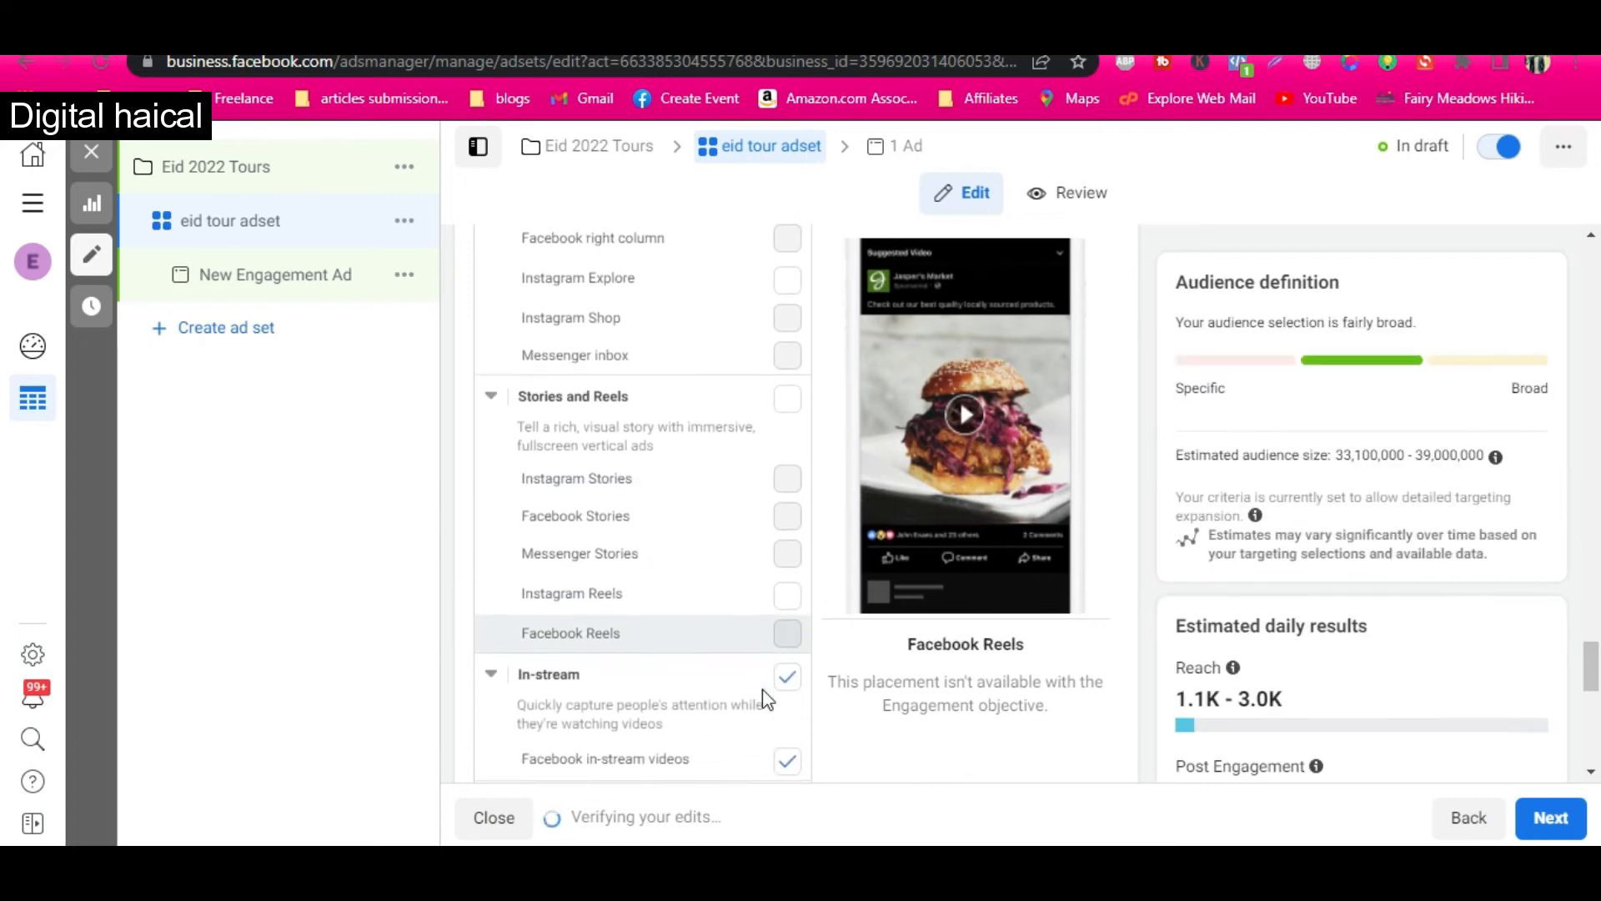
{"action": "left_click", "coordinate": [784, 677]}
{"action": "scroll", "coordinate": [796, 717], "scroll_direction": "down", "scroll_amount": 2}
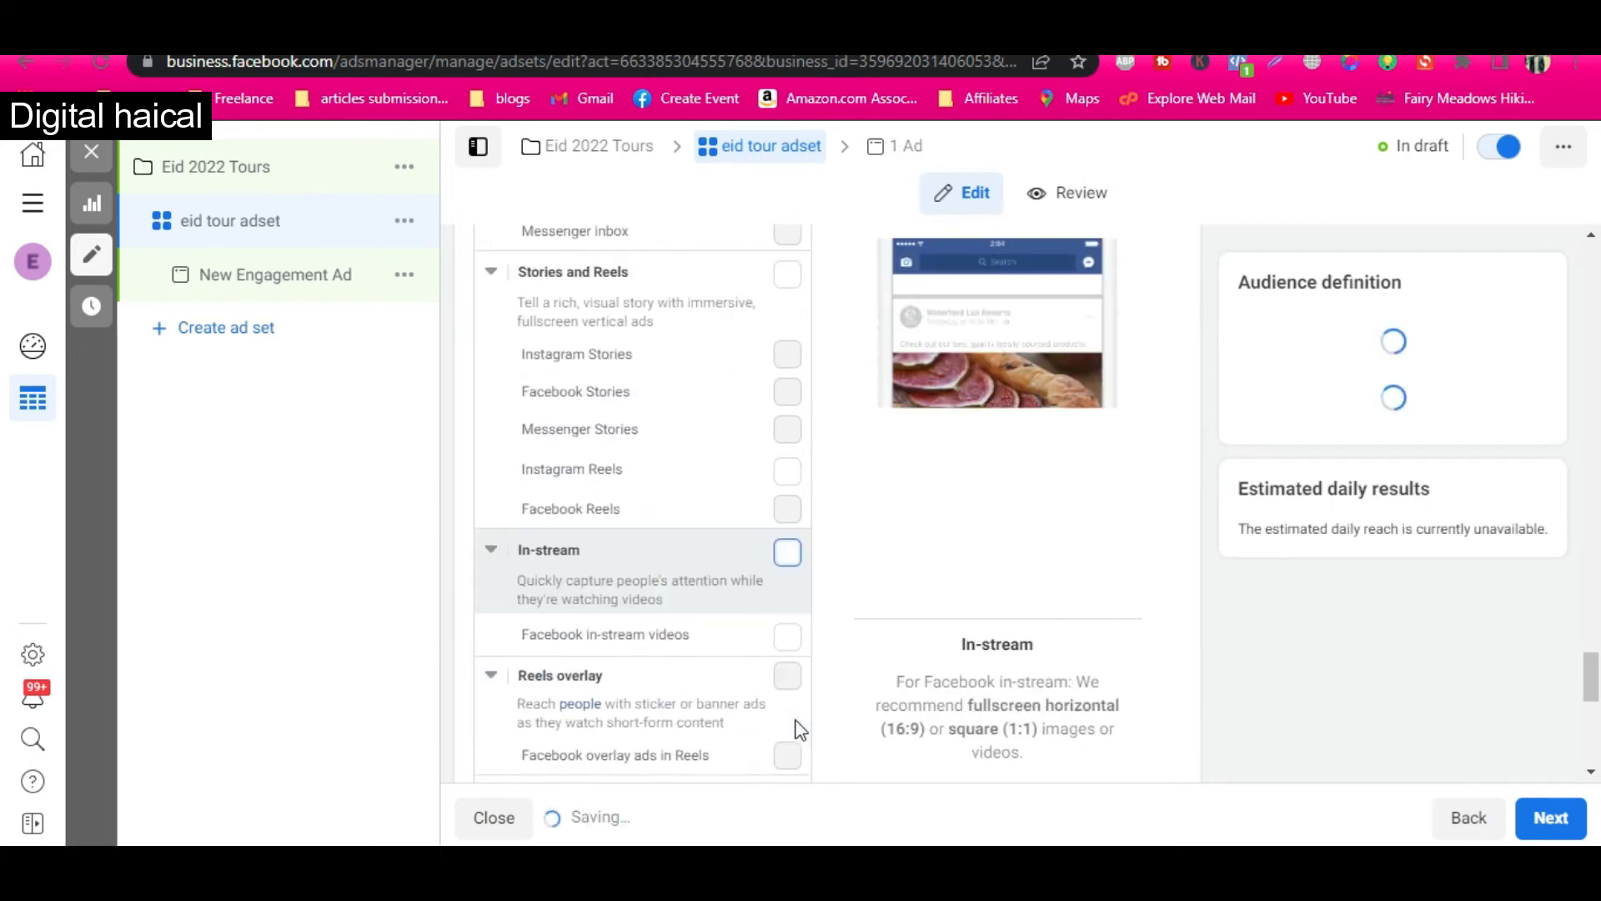
{"action": "left_click", "coordinate": [787, 550]}
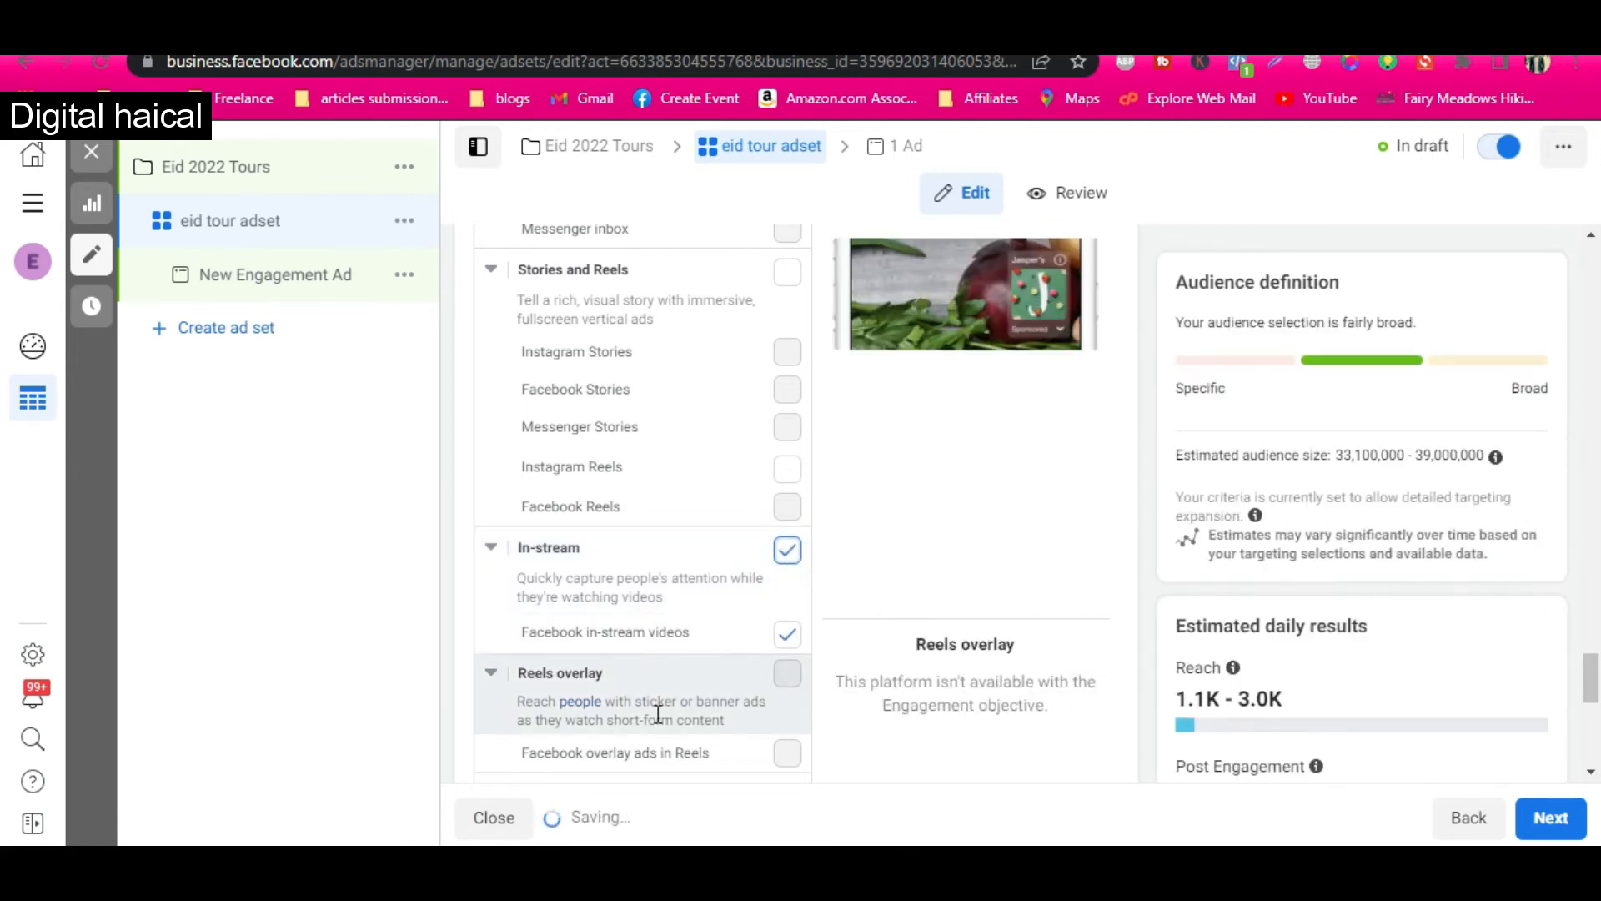
- Exclude the Search and In-article placement groups from the ad set
{"action": "scroll", "coordinate": [698, 734], "scroll_direction": "down", "scroll_amount": 3}
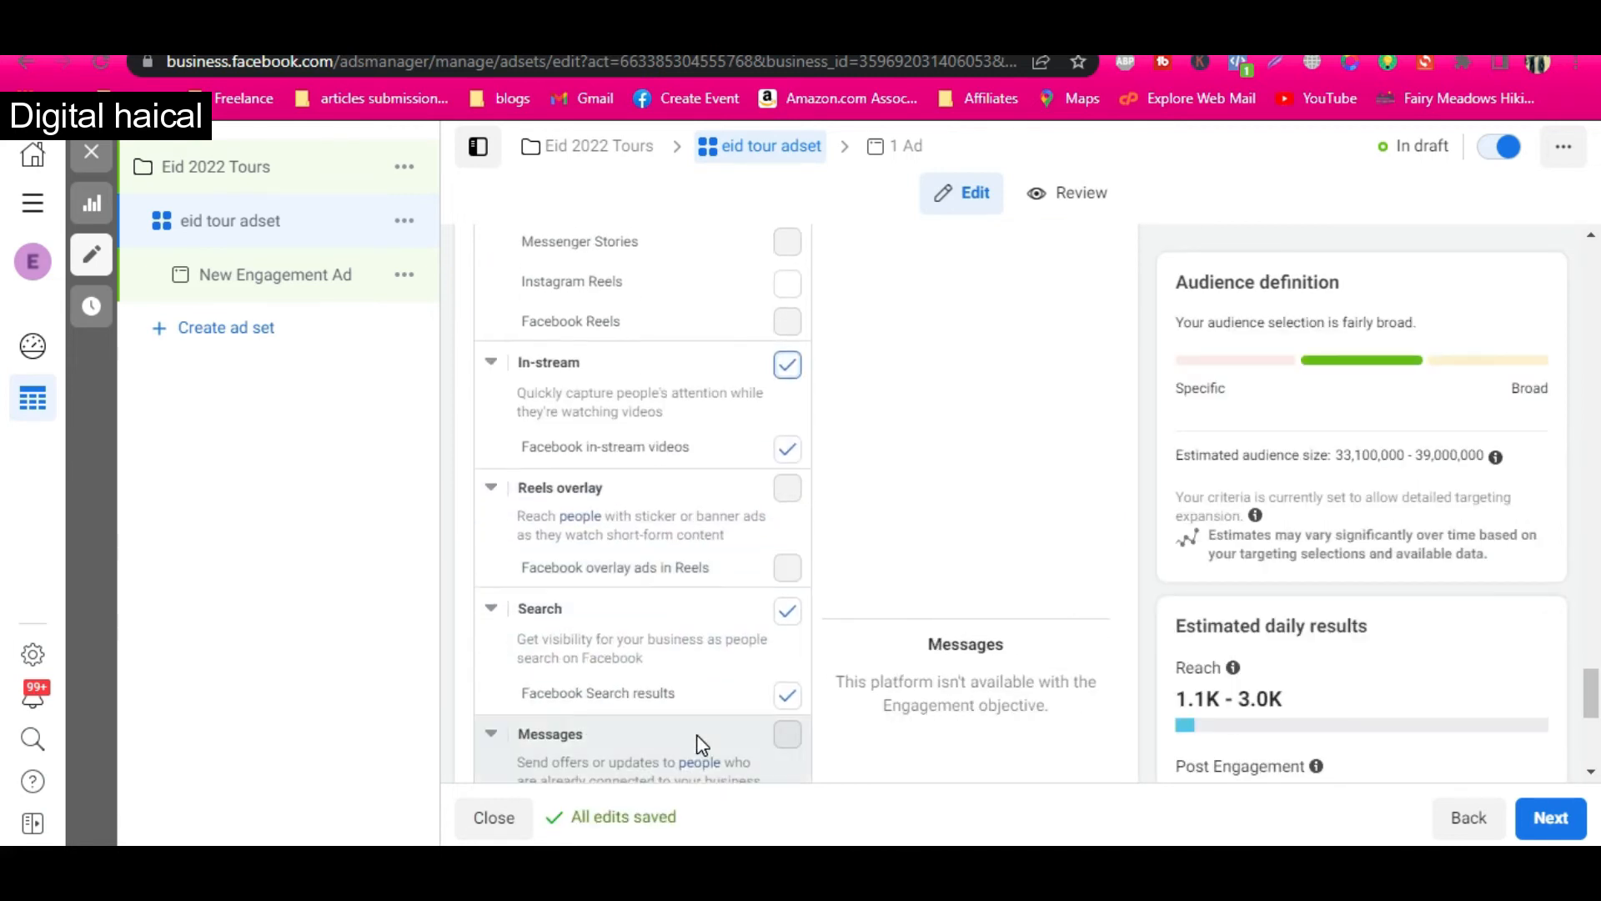
{"action": "left_click", "coordinate": [787, 531]}
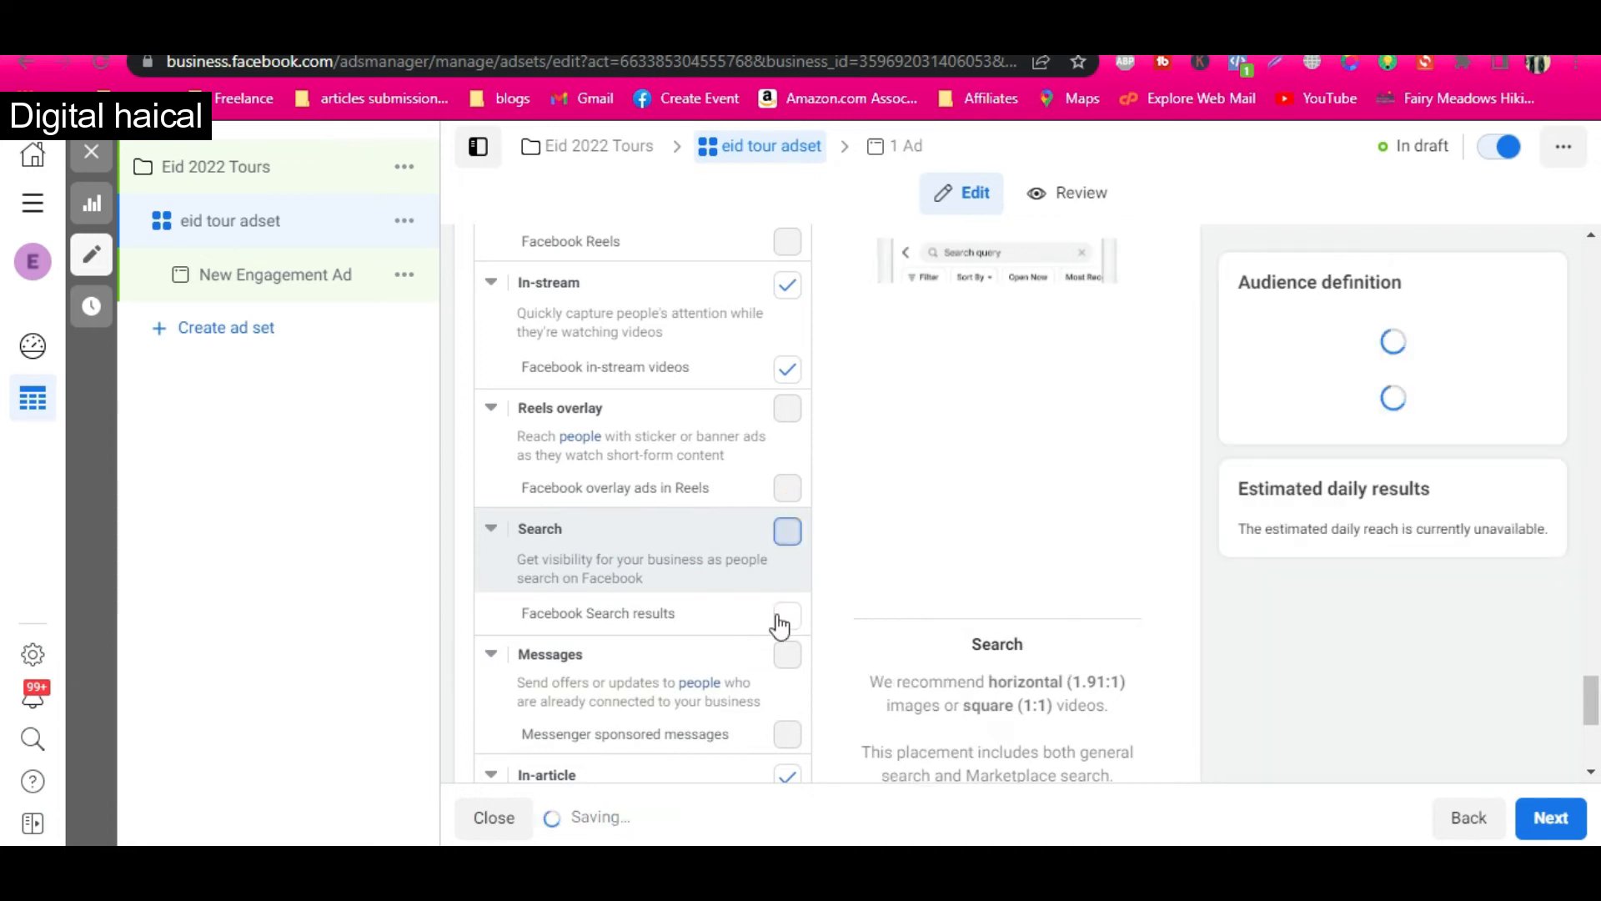
{"action": "scroll", "coordinate": [701, 693], "scroll_direction": "down", "scroll_amount": 2}
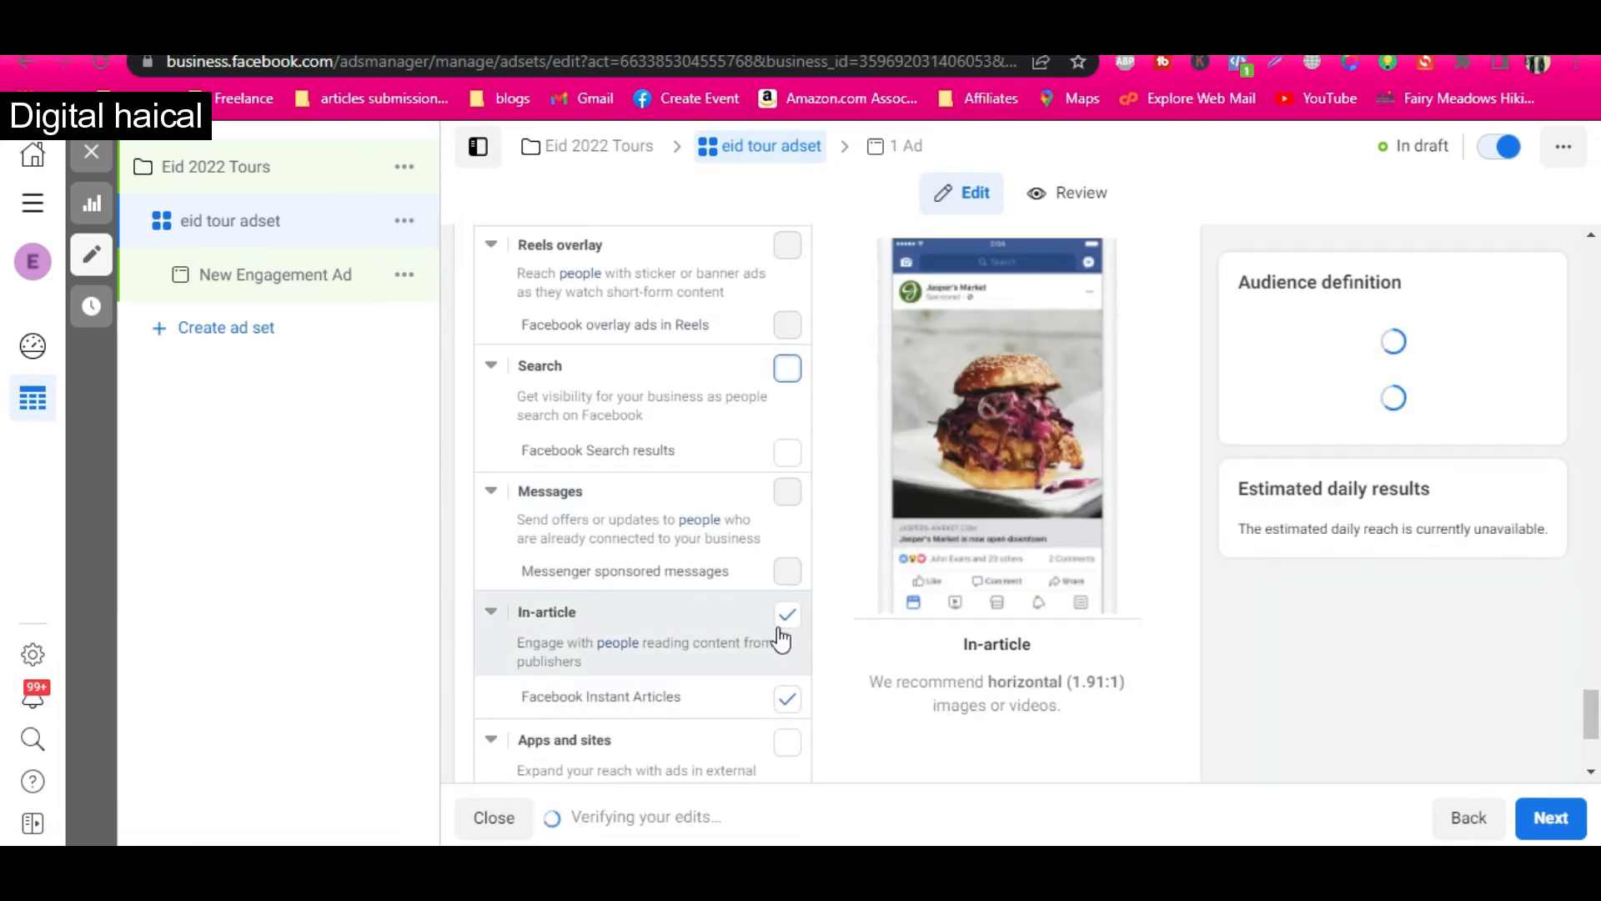
{"action": "left_click", "coordinate": [785, 621]}
{"action": "scroll", "coordinate": [693, 737], "scroll_direction": "down", "scroll_amount": 3}
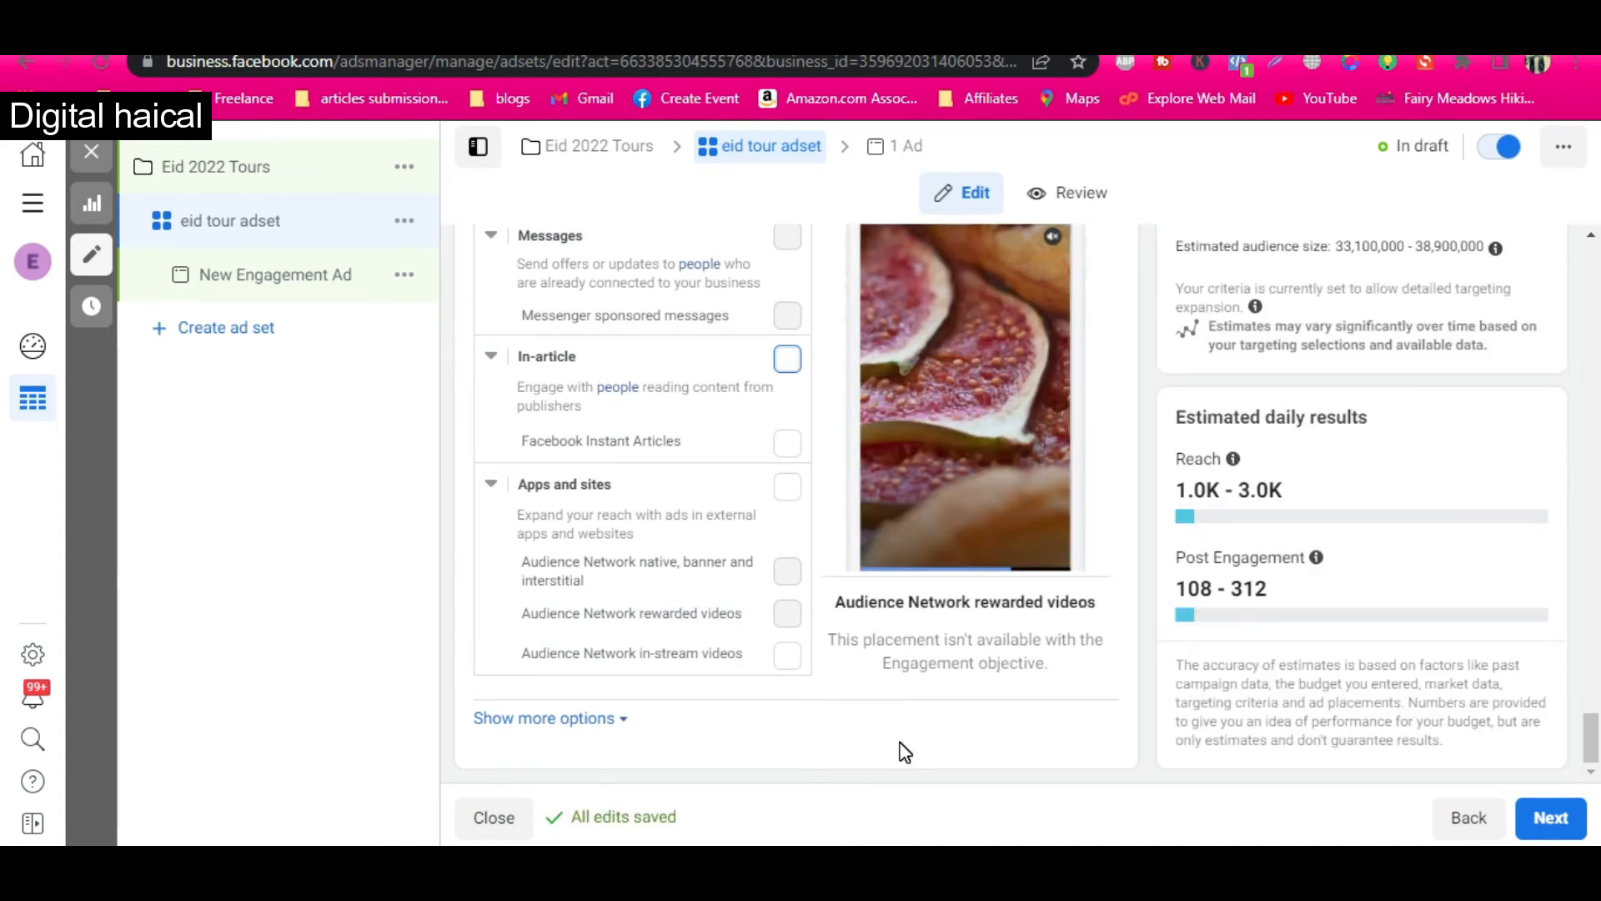
- Proceed from the ad set to its ad and rename the ad as edit tours
{"action": "scroll", "coordinate": [905, 753], "scroll_direction": "up", "scroll_amount": 3}
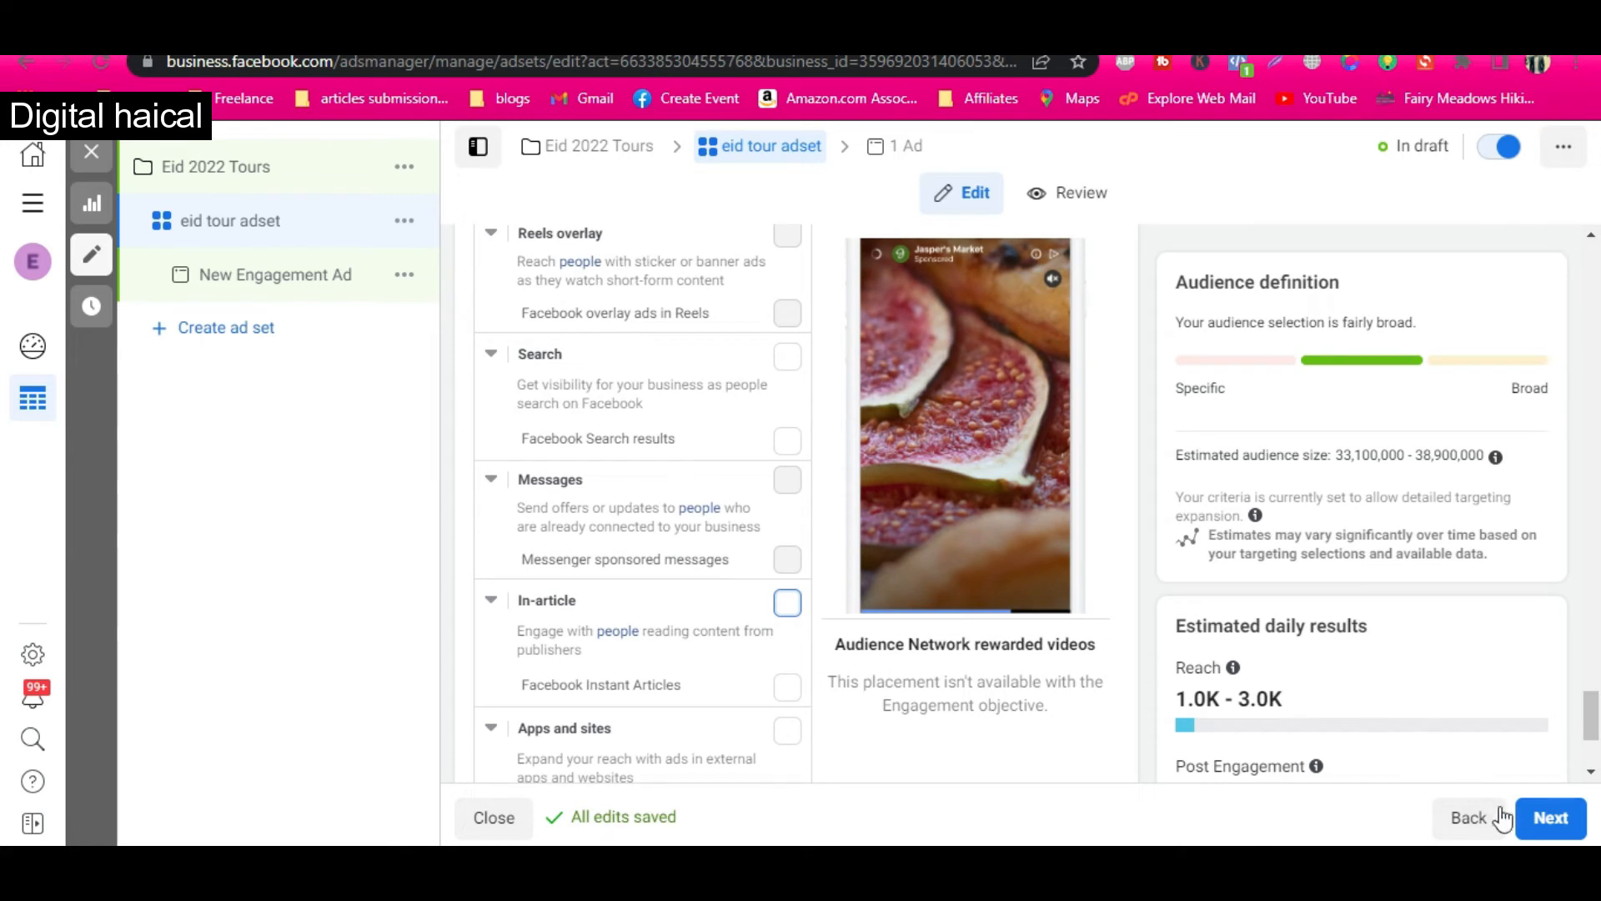
{"action": "left_click", "coordinate": [1550, 818]}
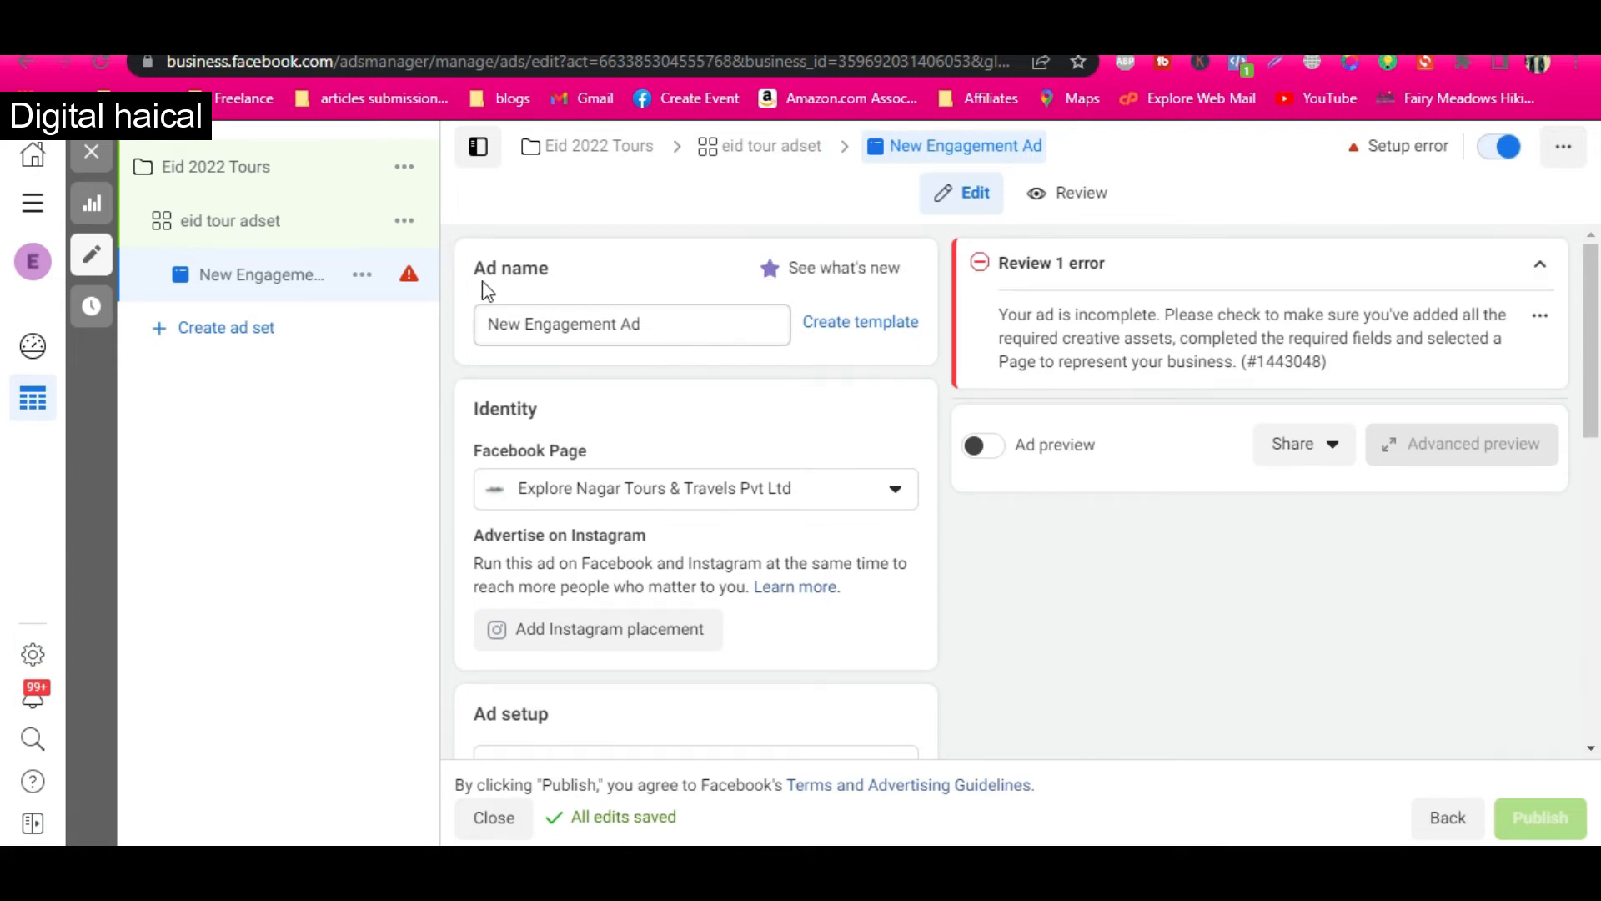
{"action": "mouse_move", "coordinate": [412, 281]}
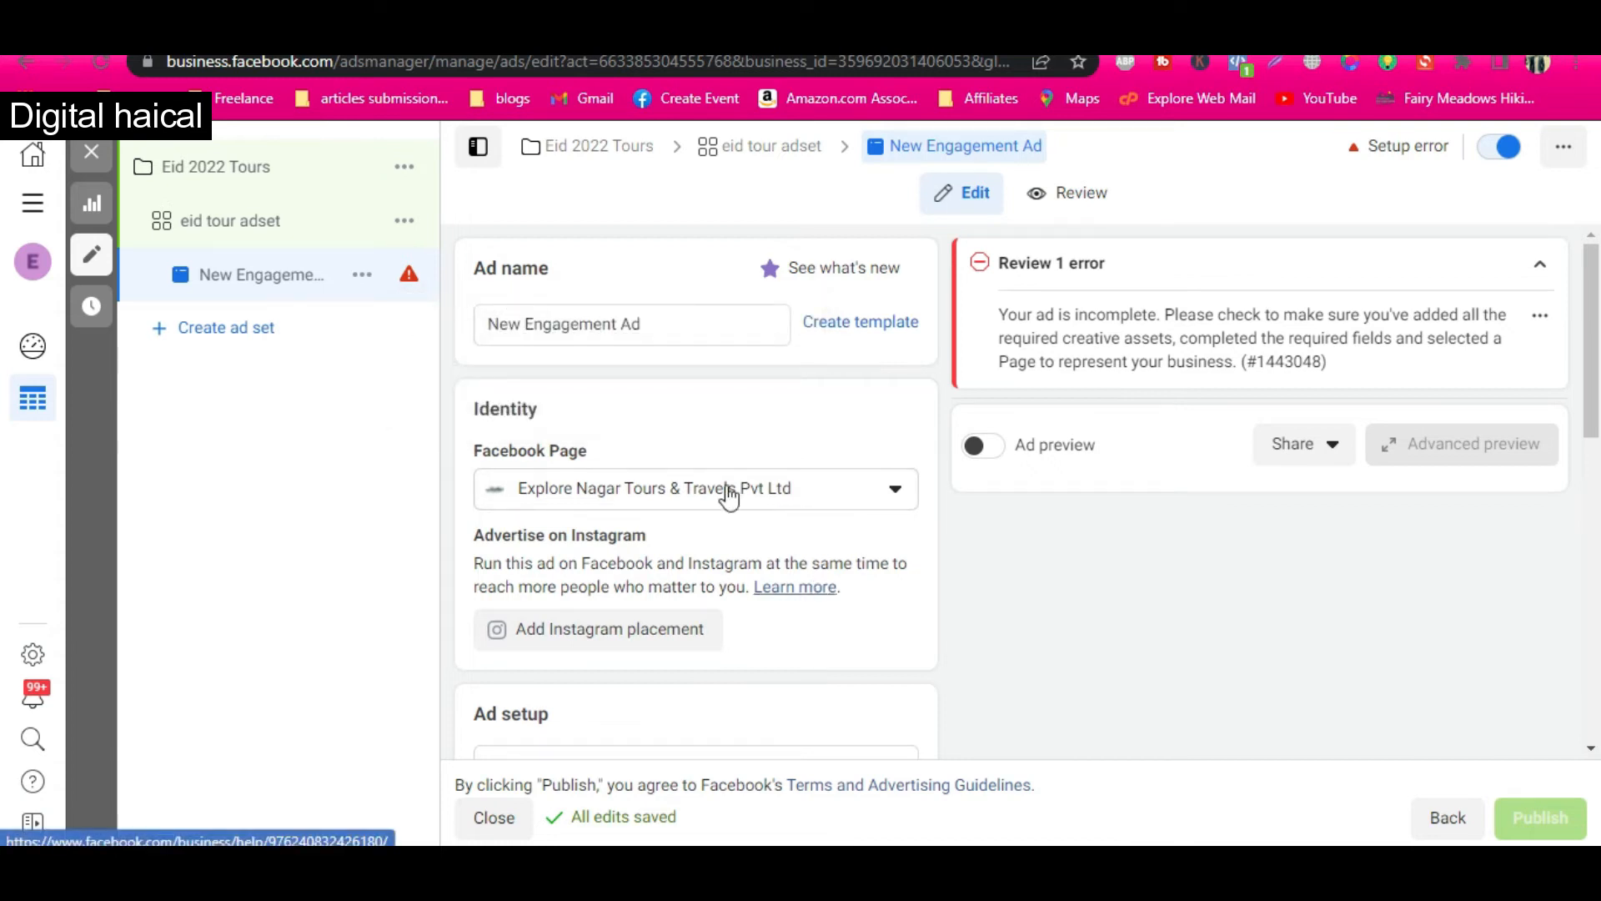
{"action": "triple_click", "coordinate": [617, 325]}
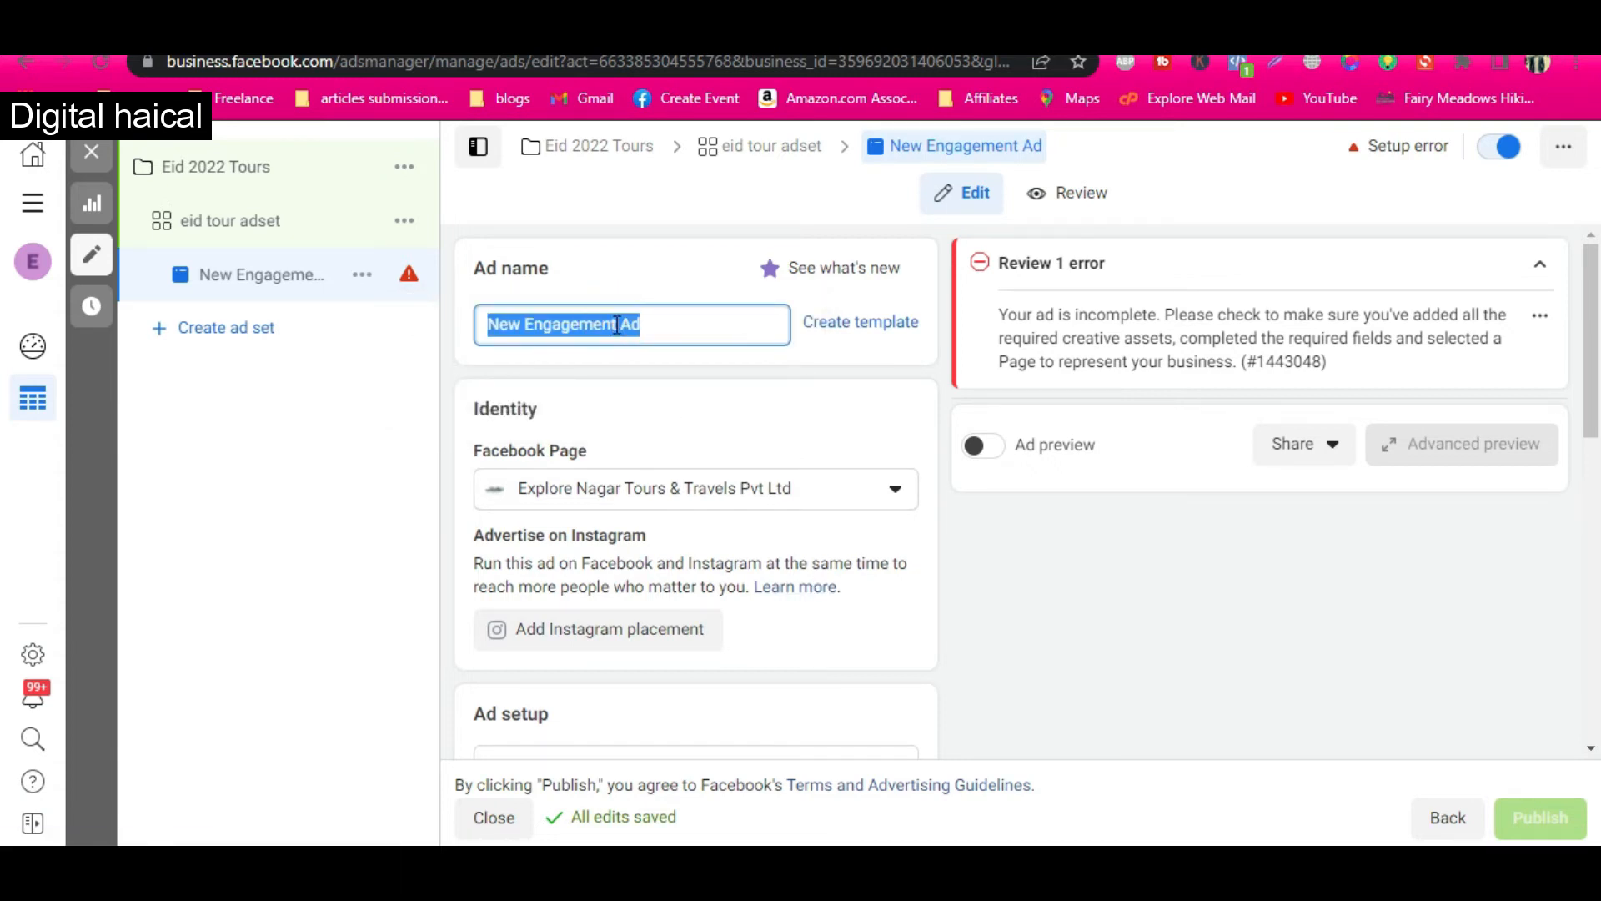
{"action": "type", "text": "edit tours"}
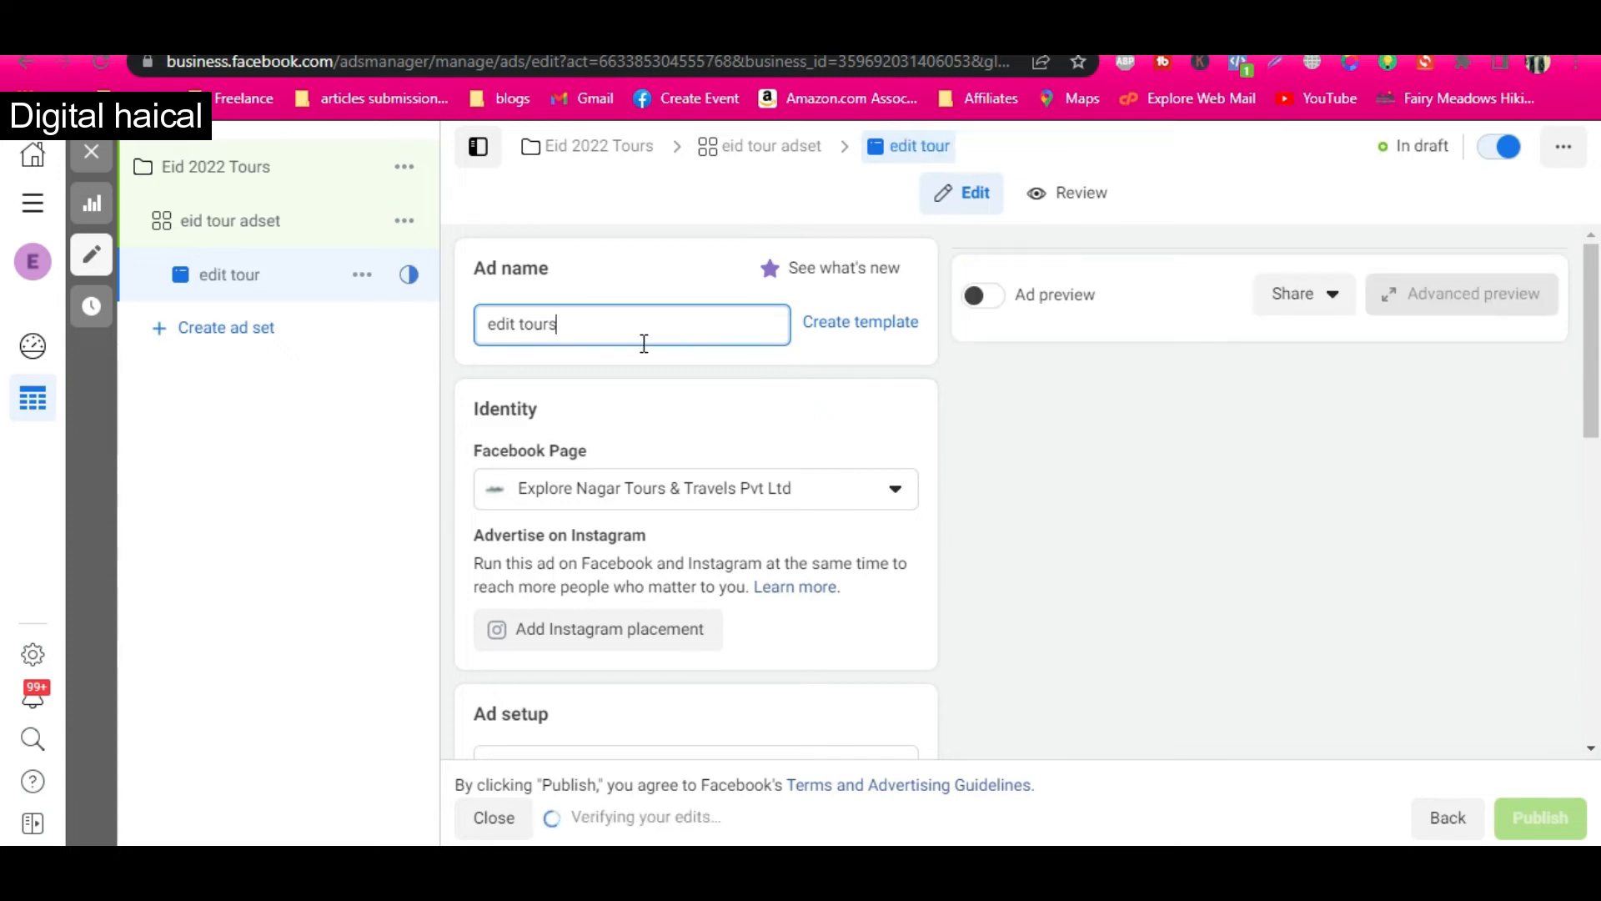
{"action": "left_click", "coordinate": [693, 408]}
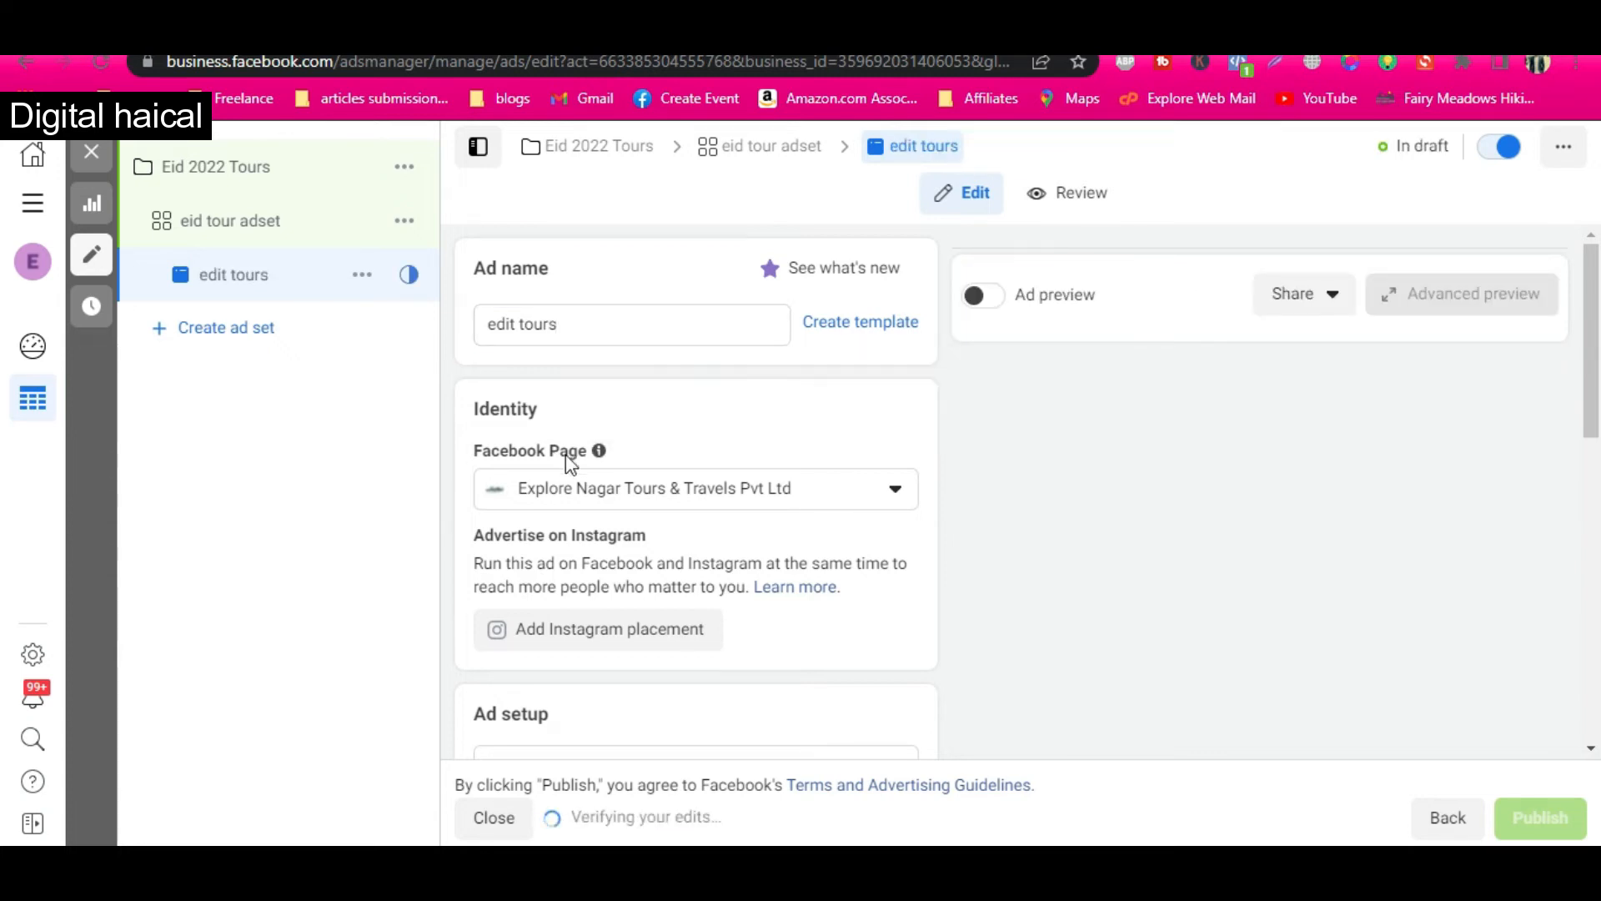
- Keep Explore Nagar Tours & Travels Pvt Ltd as the ad's Facebook Page and Use existing post as its ad setup
{"action": "left_click", "coordinate": [659, 497]}
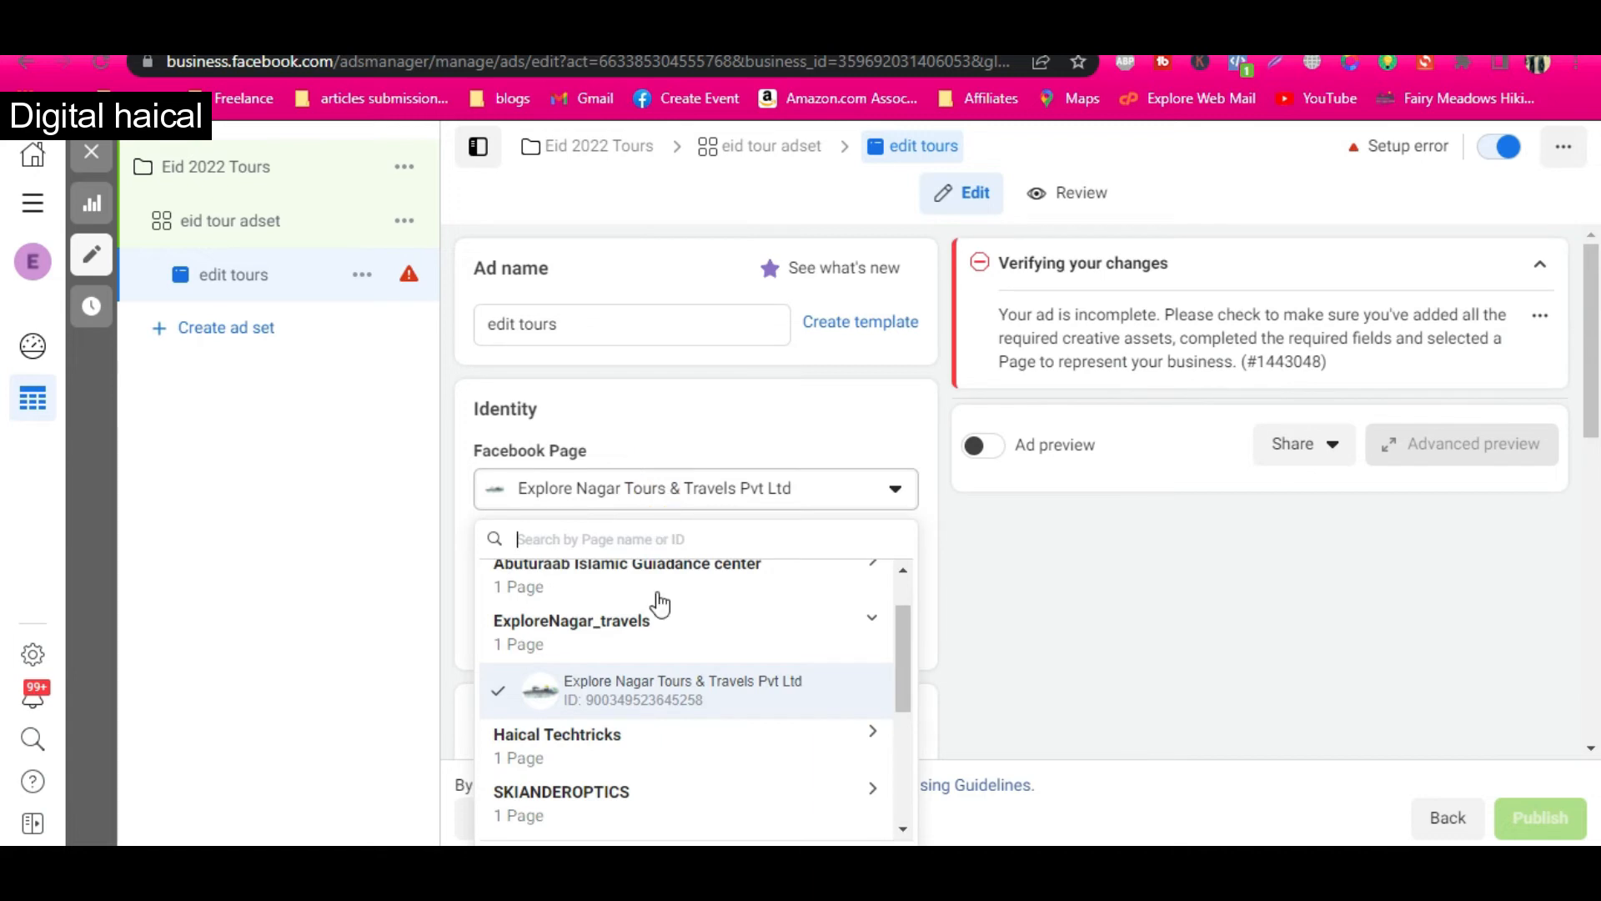
{"action": "left_click", "coordinate": [665, 689]}
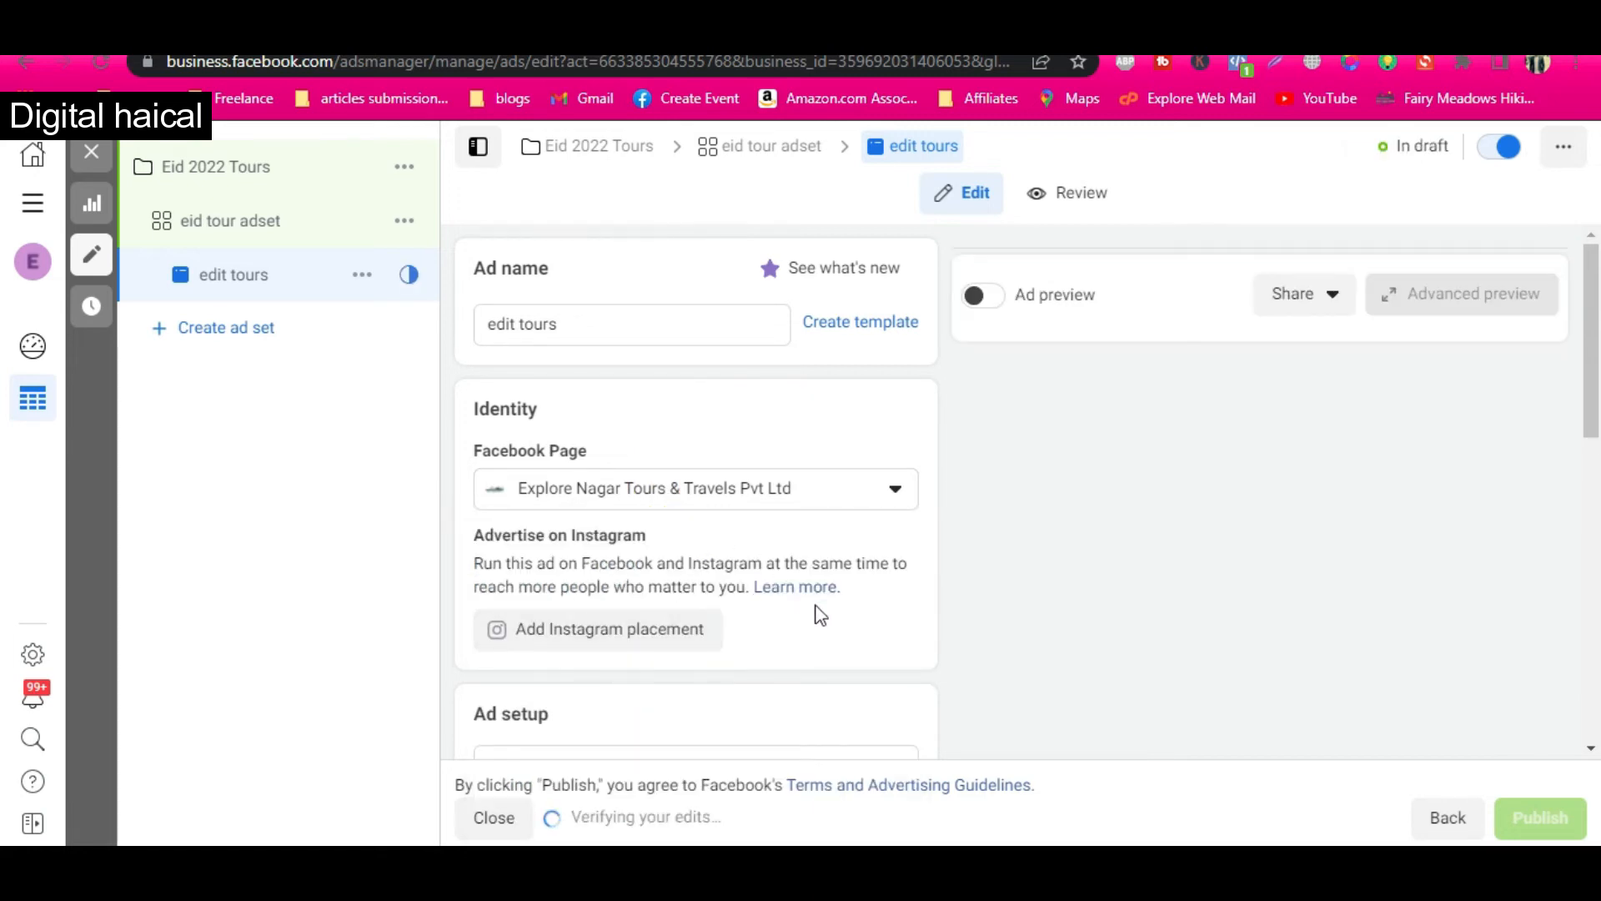
{"action": "scroll", "coordinate": [817, 615], "scroll_direction": "down", "scroll_amount": 2}
{"action": "scroll", "coordinate": [821, 615], "scroll_direction": "down", "scroll_amount": 1}
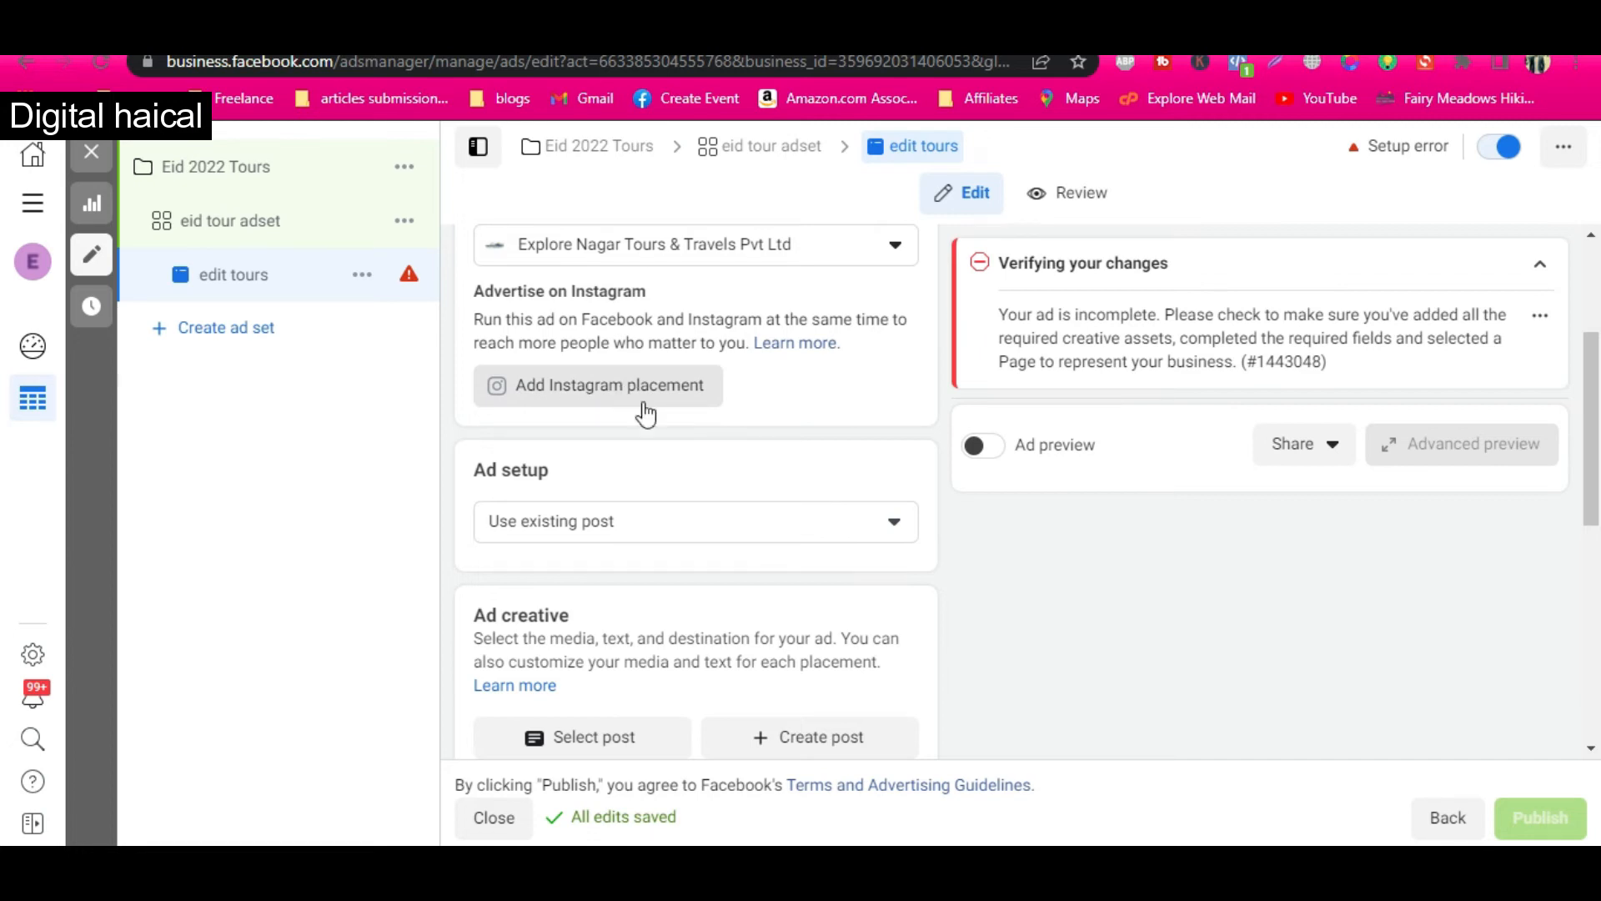
{"action": "scroll", "coordinate": [702, 598], "scroll_direction": "down", "scroll_amount": 1}
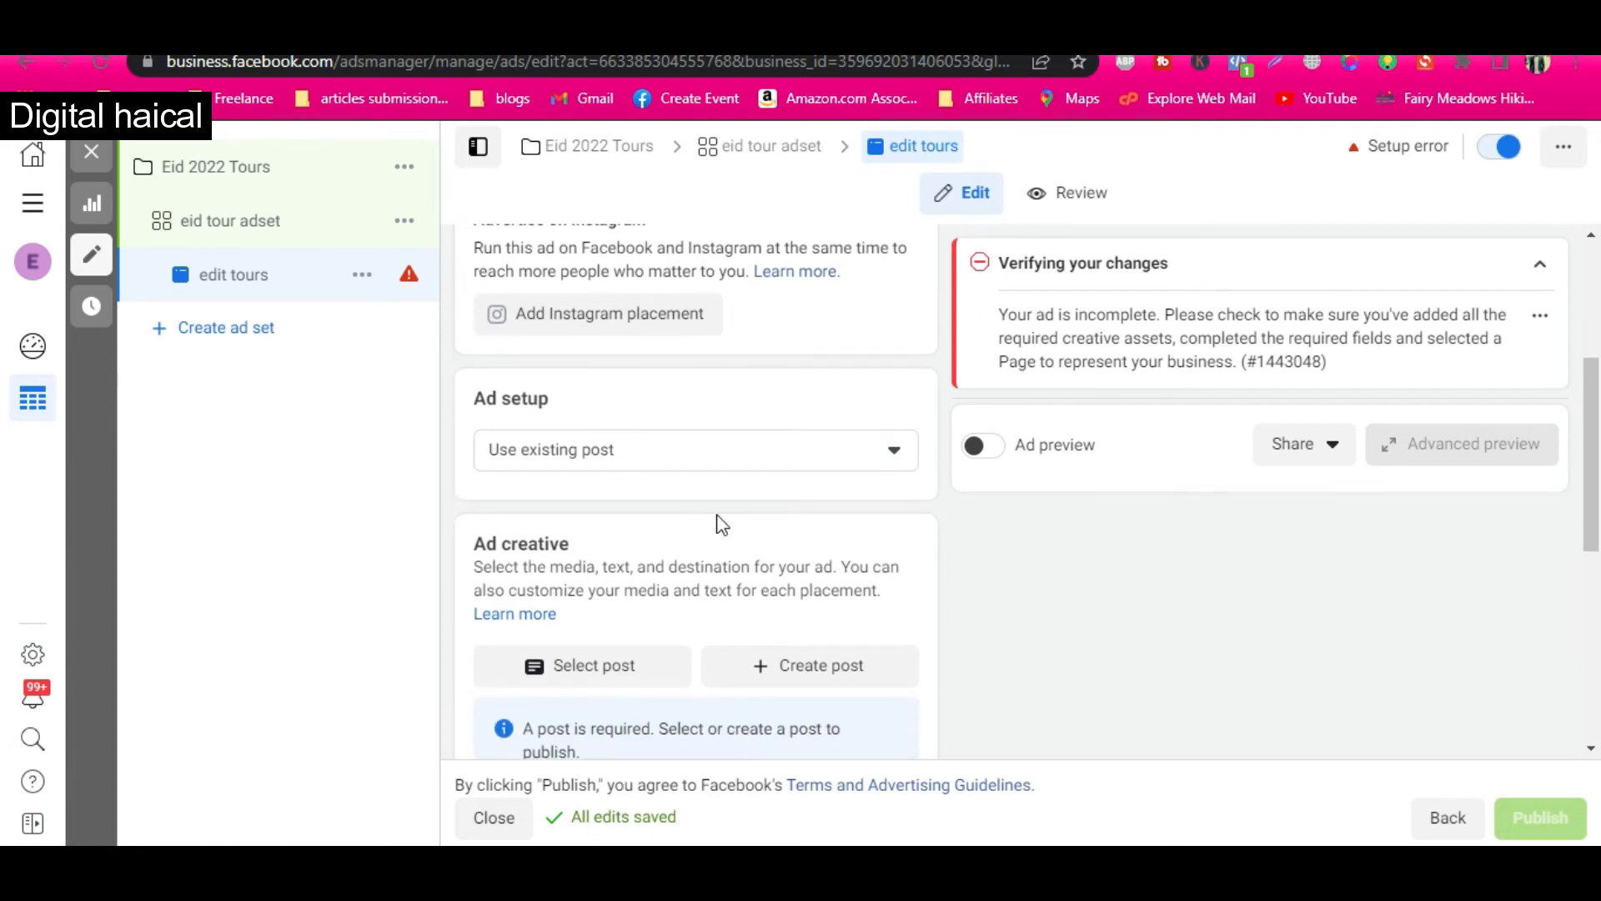
{"action": "left_click", "coordinate": [721, 464]}
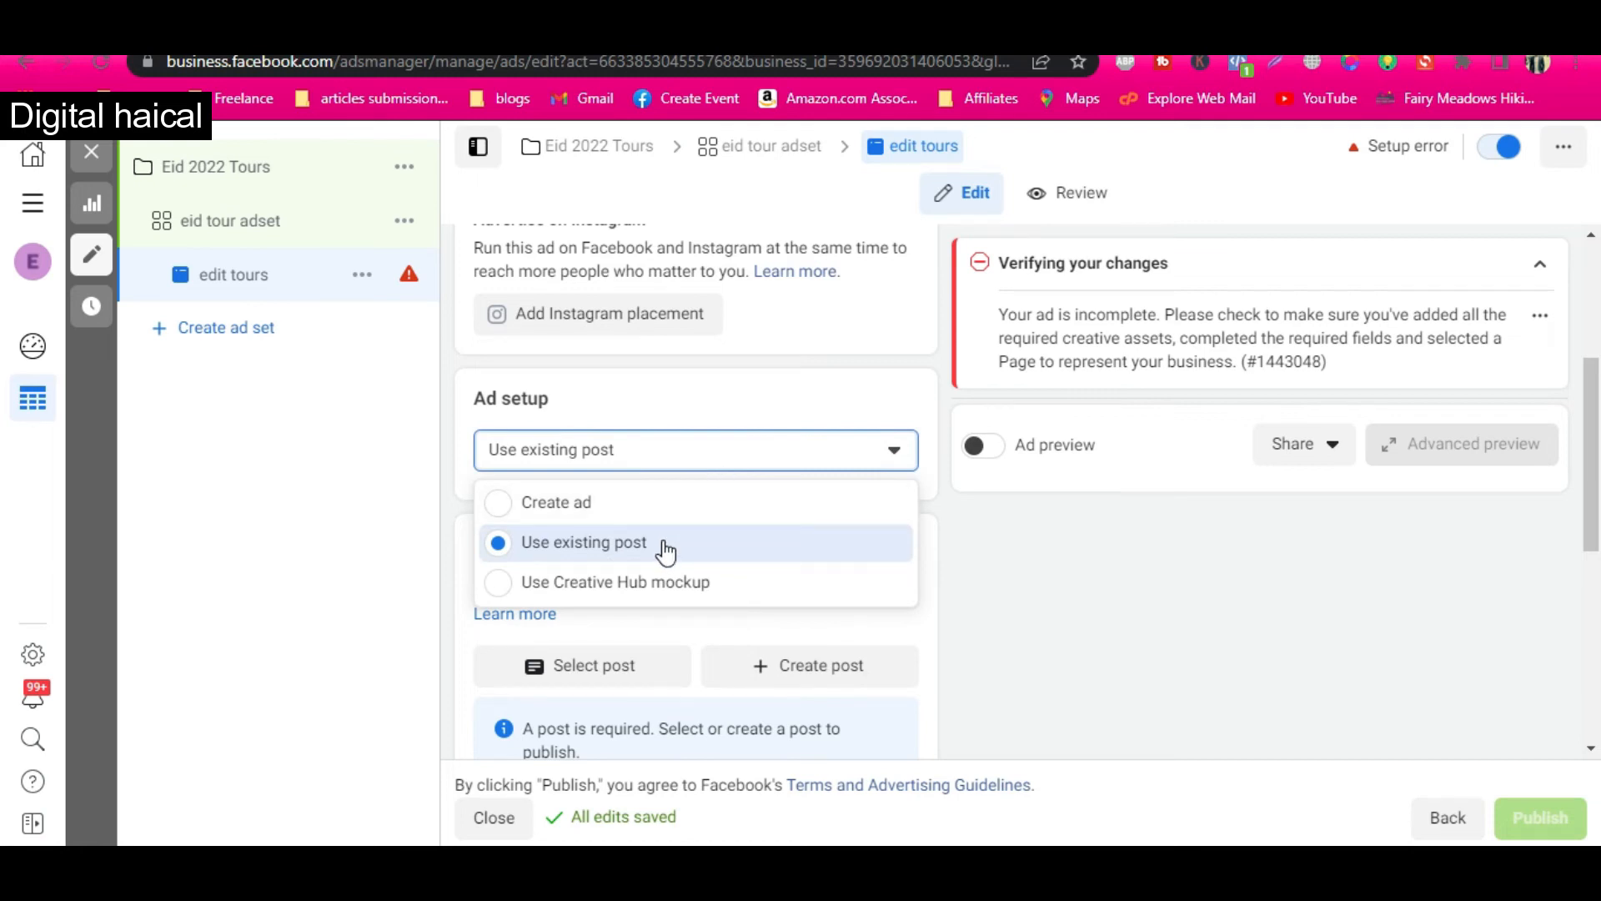
{"action": "left_click", "coordinate": [716, 409]}
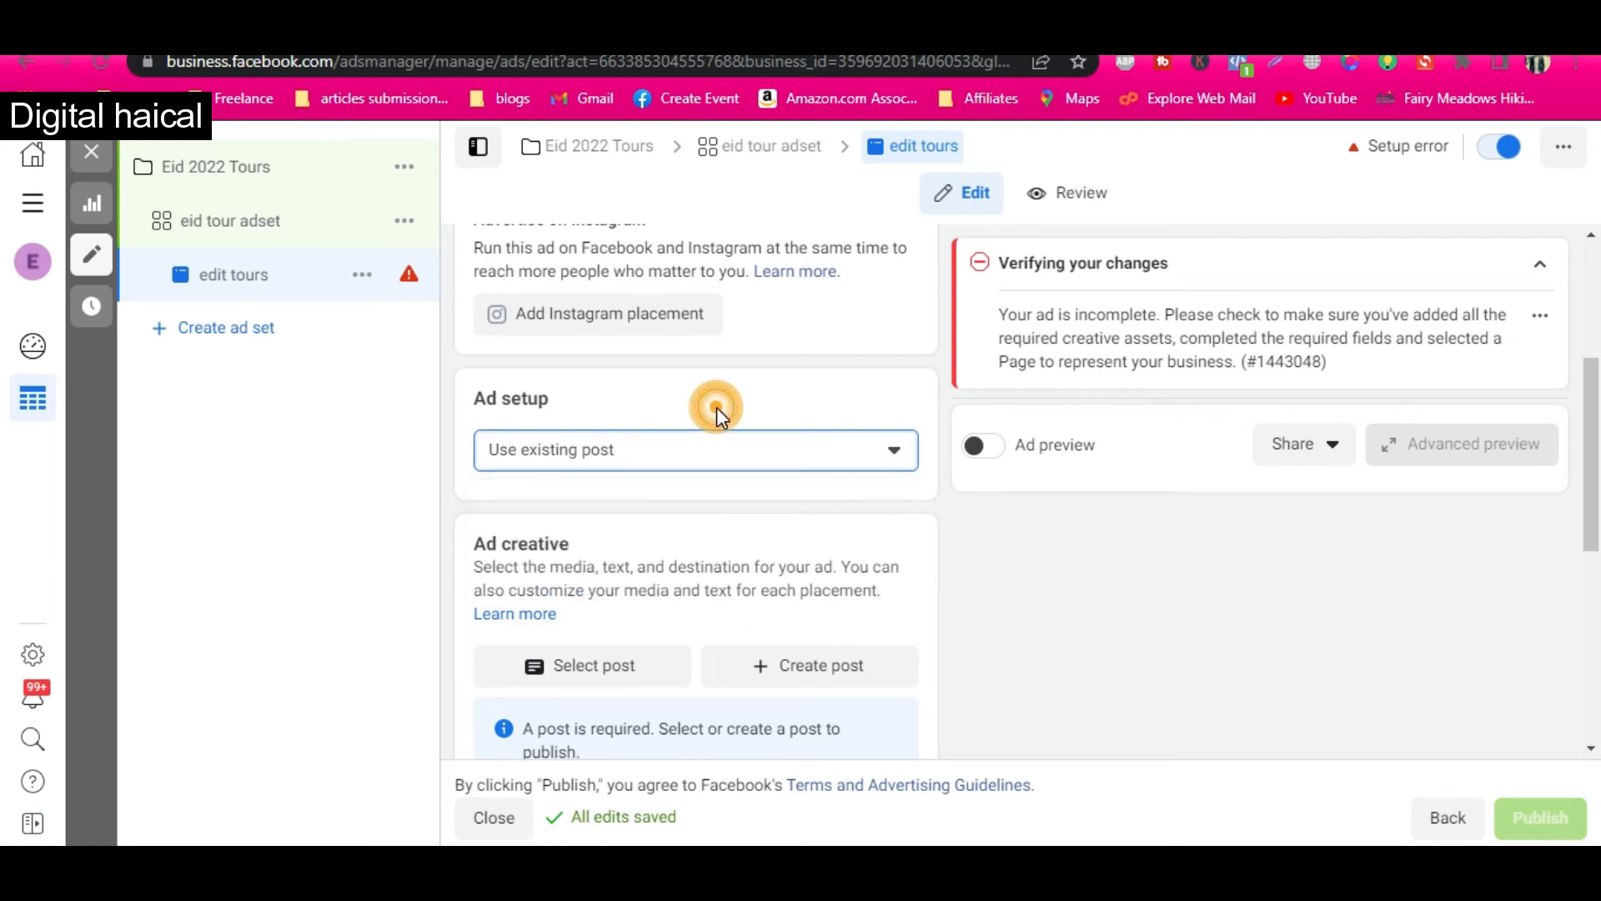
{"action": "scroll", "coordinate": [792, 667], "scroll_direction": "down", "scroll_amount": 2}
{"action": "scroll", "coordinate": [793, 669], "scroll_direction": "down", "scroll_amount": 5}
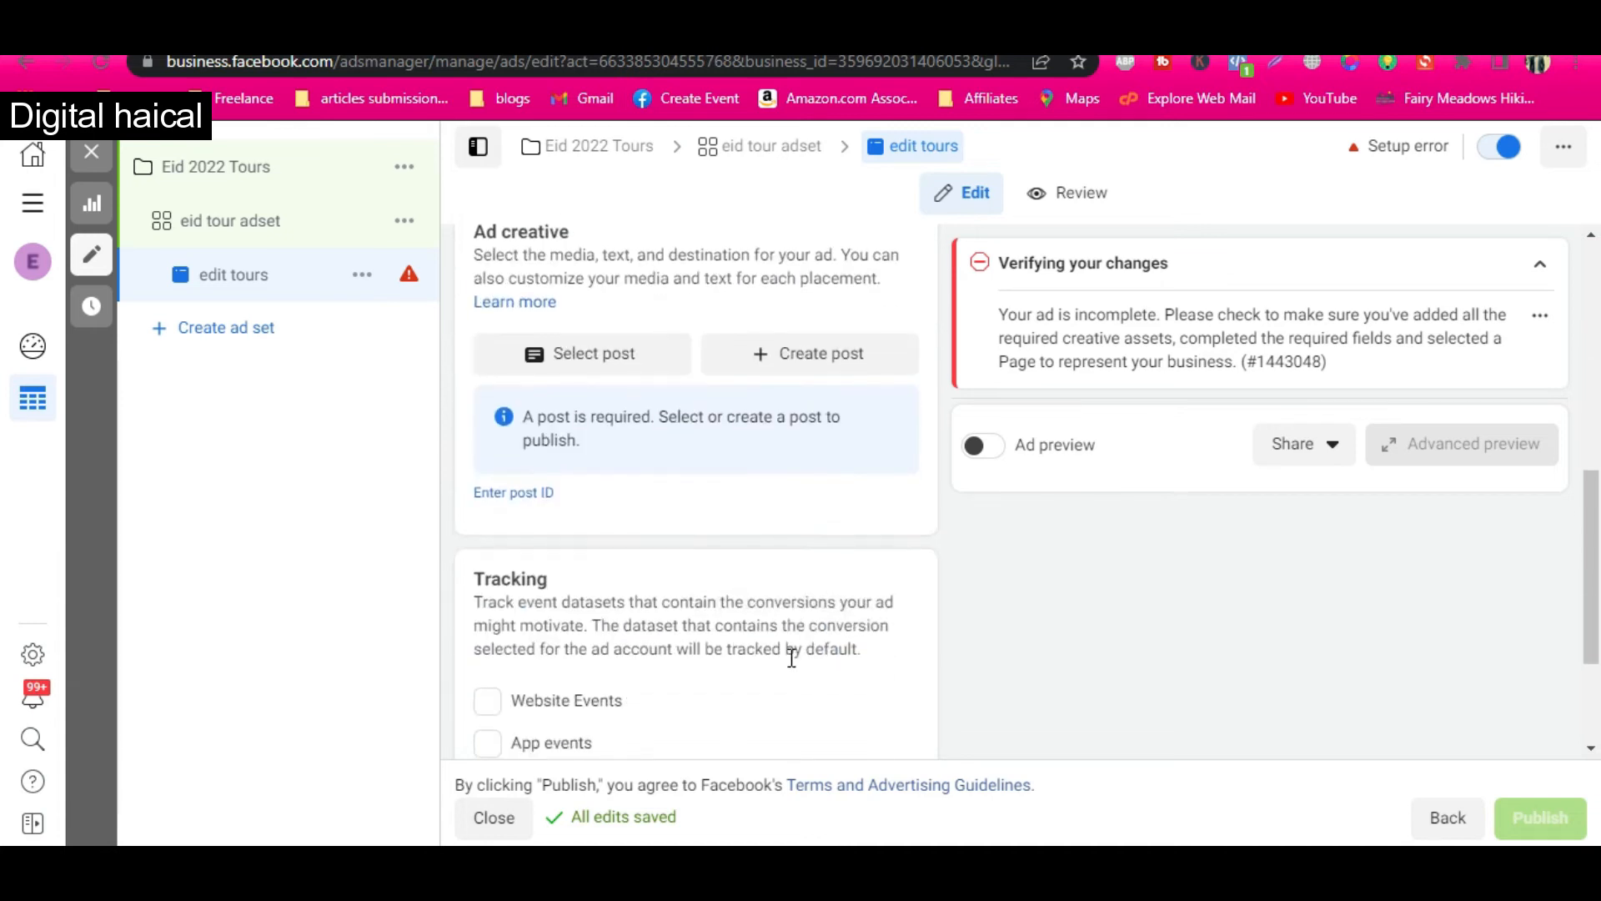
{"action": "scroll", "coordinate": [794, 667], "scroll_direction": "up", "scroll_amount": 4}
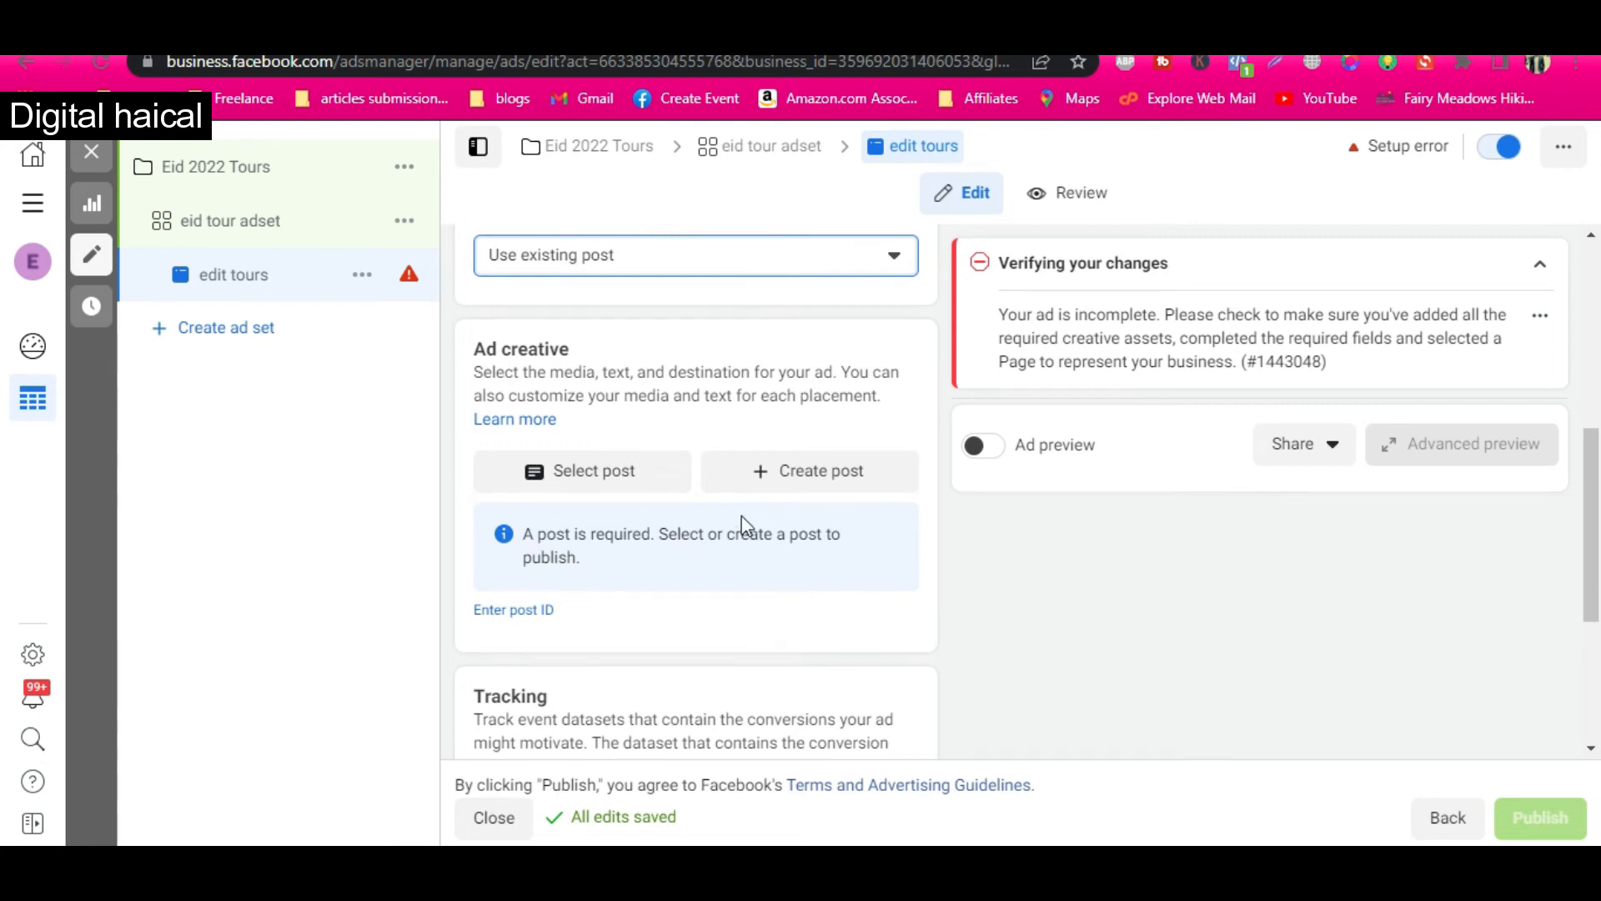
{"action": "left_click", "coordinate": [763, 478]}
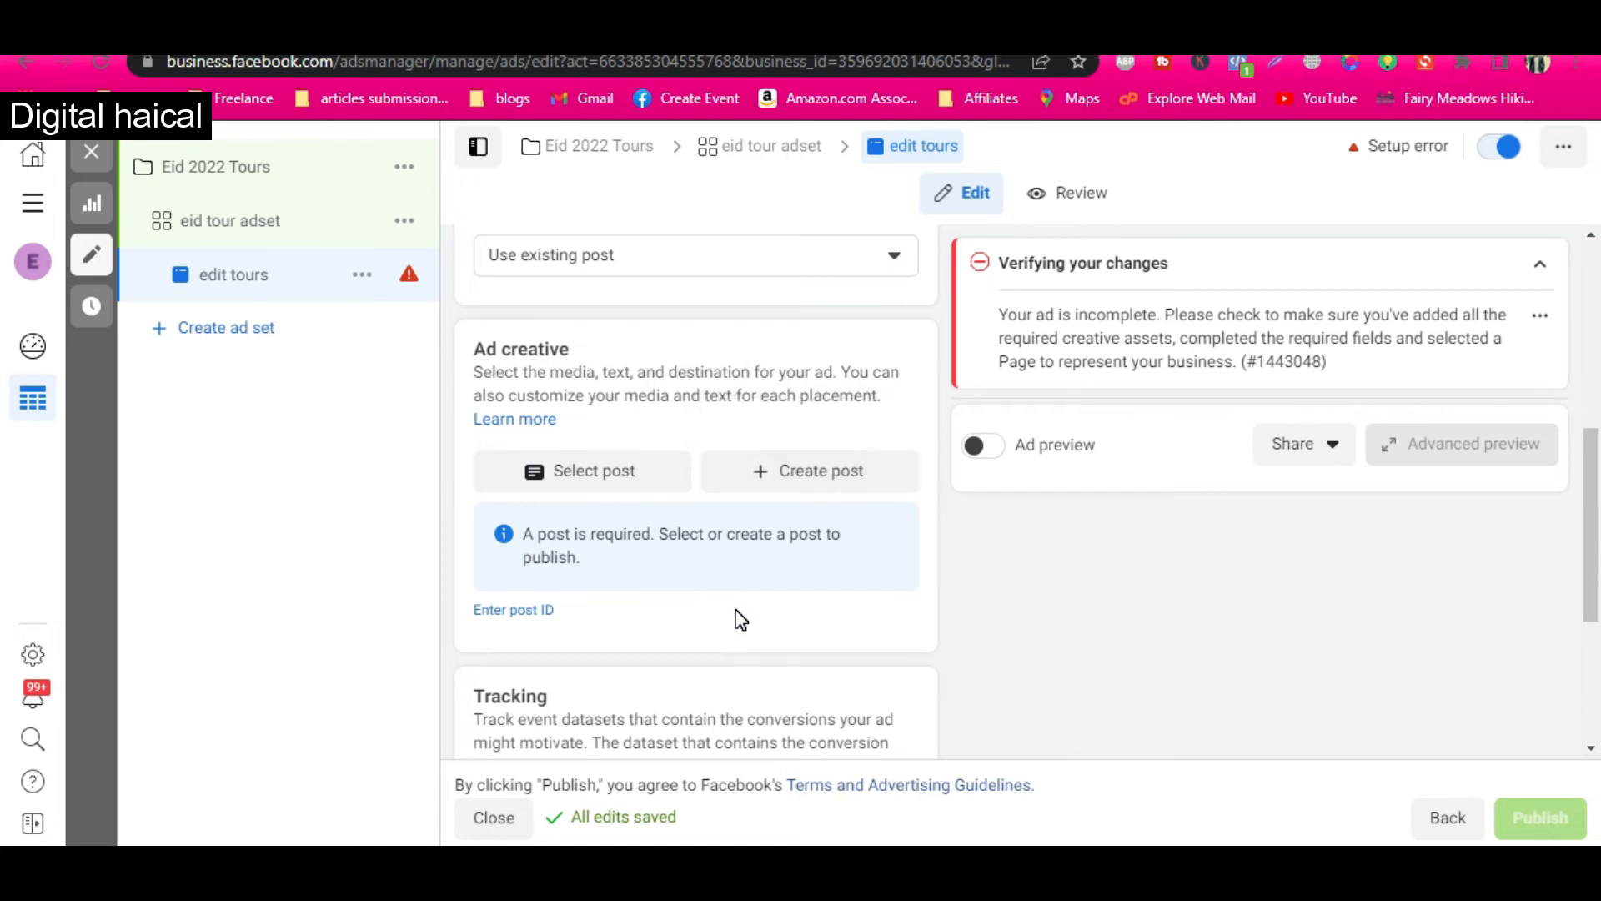
{"action": "left_click", "coordinate": [615, 474]}
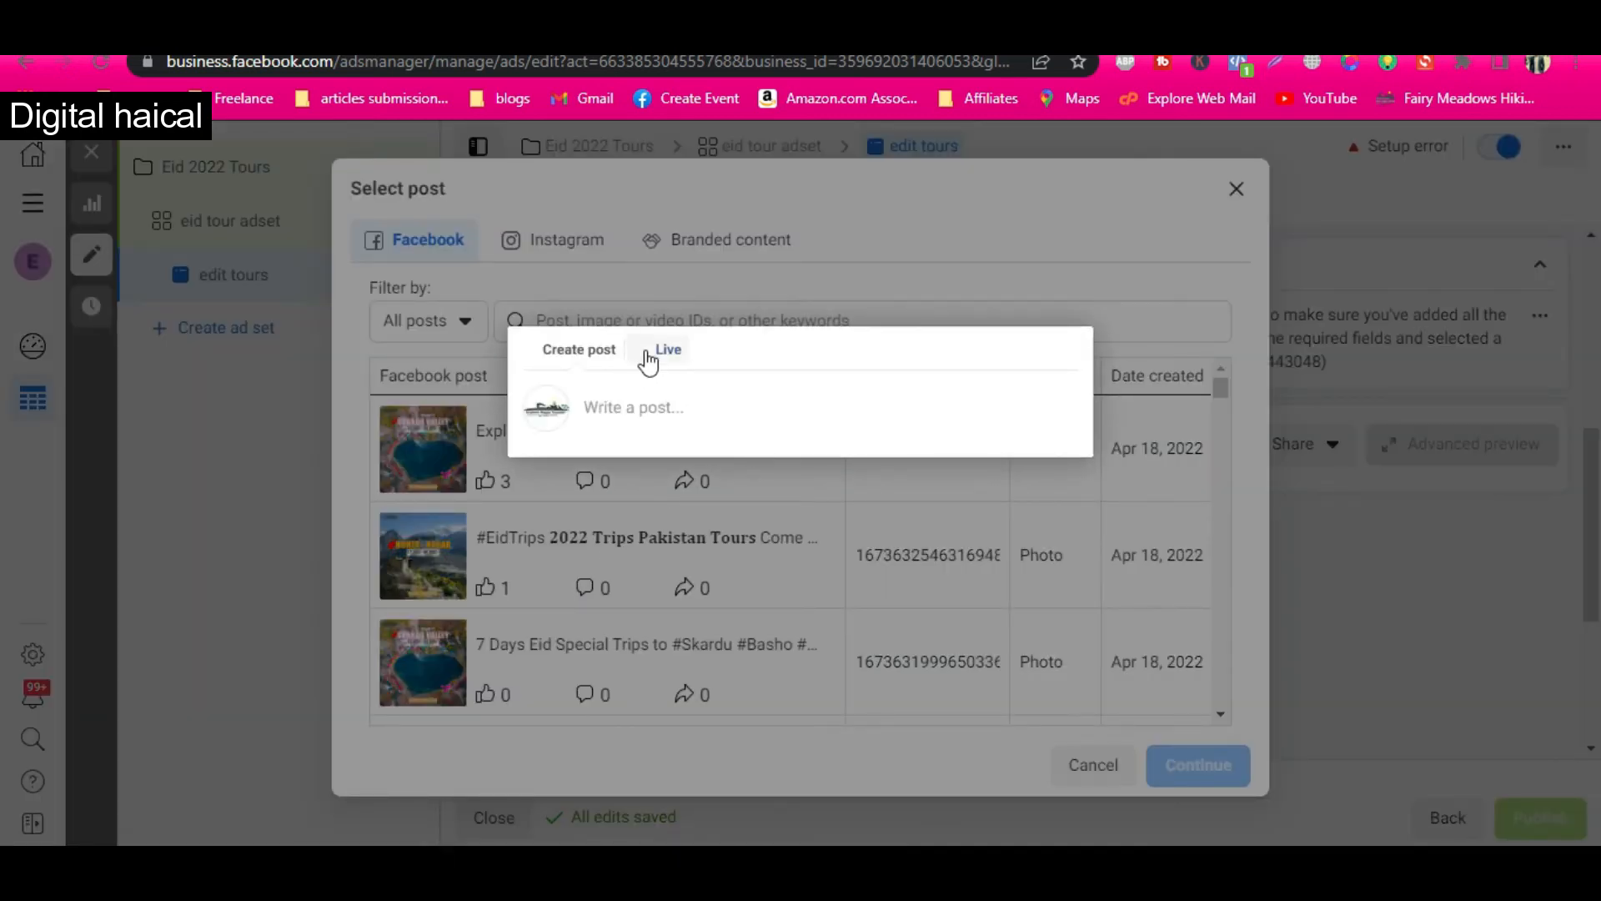
{"action": "left_click", "coordinate": [903, 594]}
{"action": "left_click", "coordinate": [914, 562]}
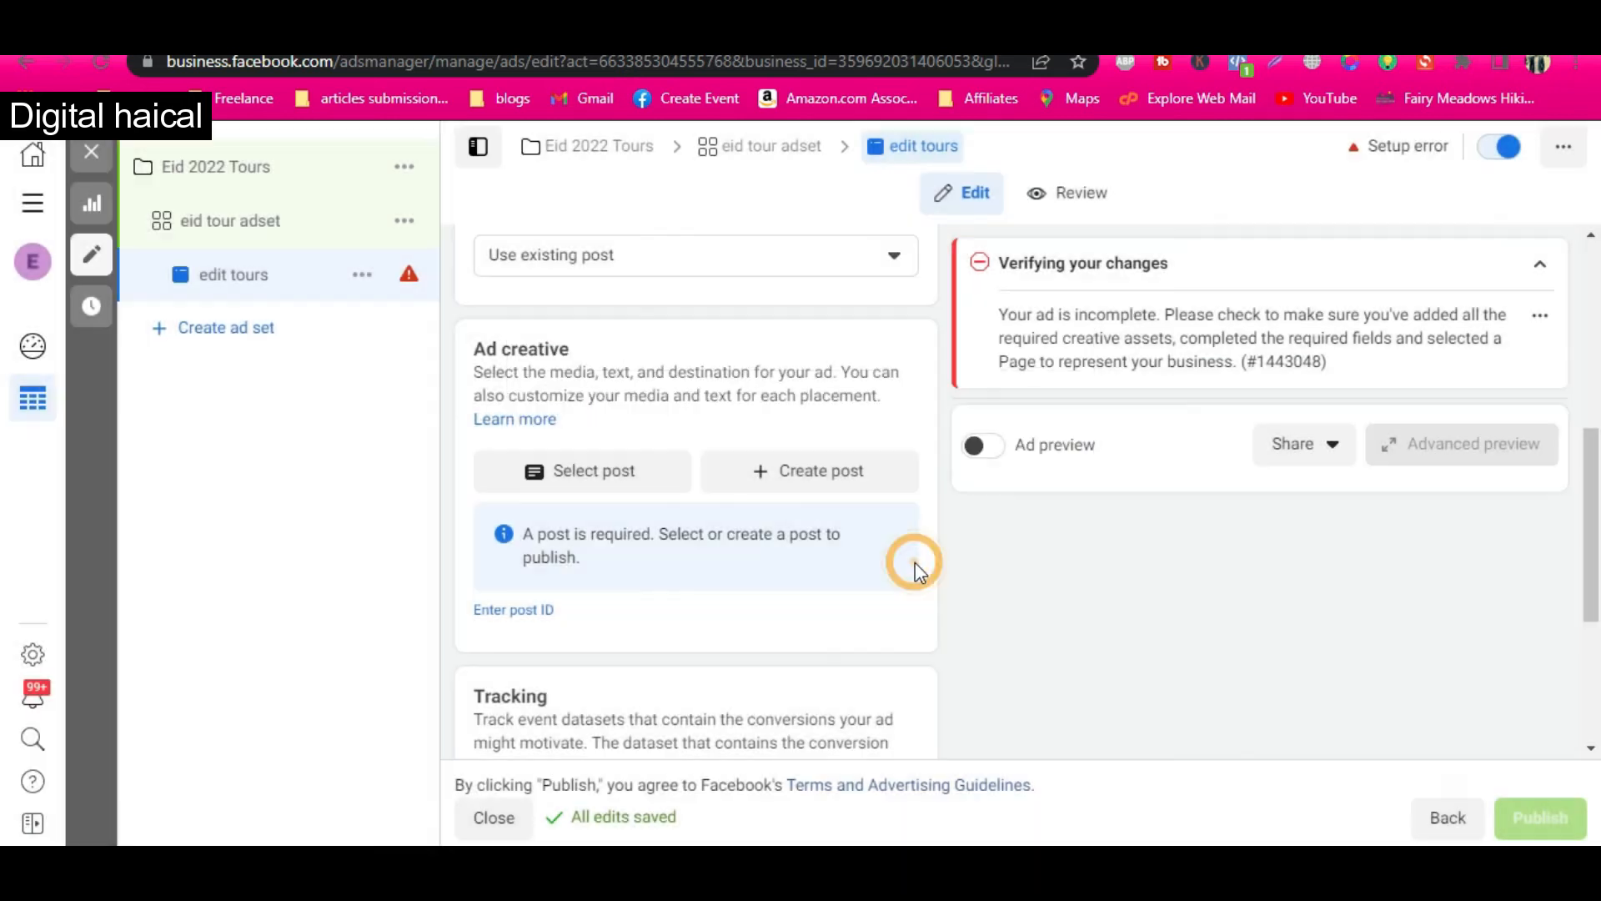
- Choose the page's #EidTrips 2022 Trips Pakistan Tours album post from Apr 18, 2022 as the ad creative
{"action": "left_click", "coordinate": [615, 470]}
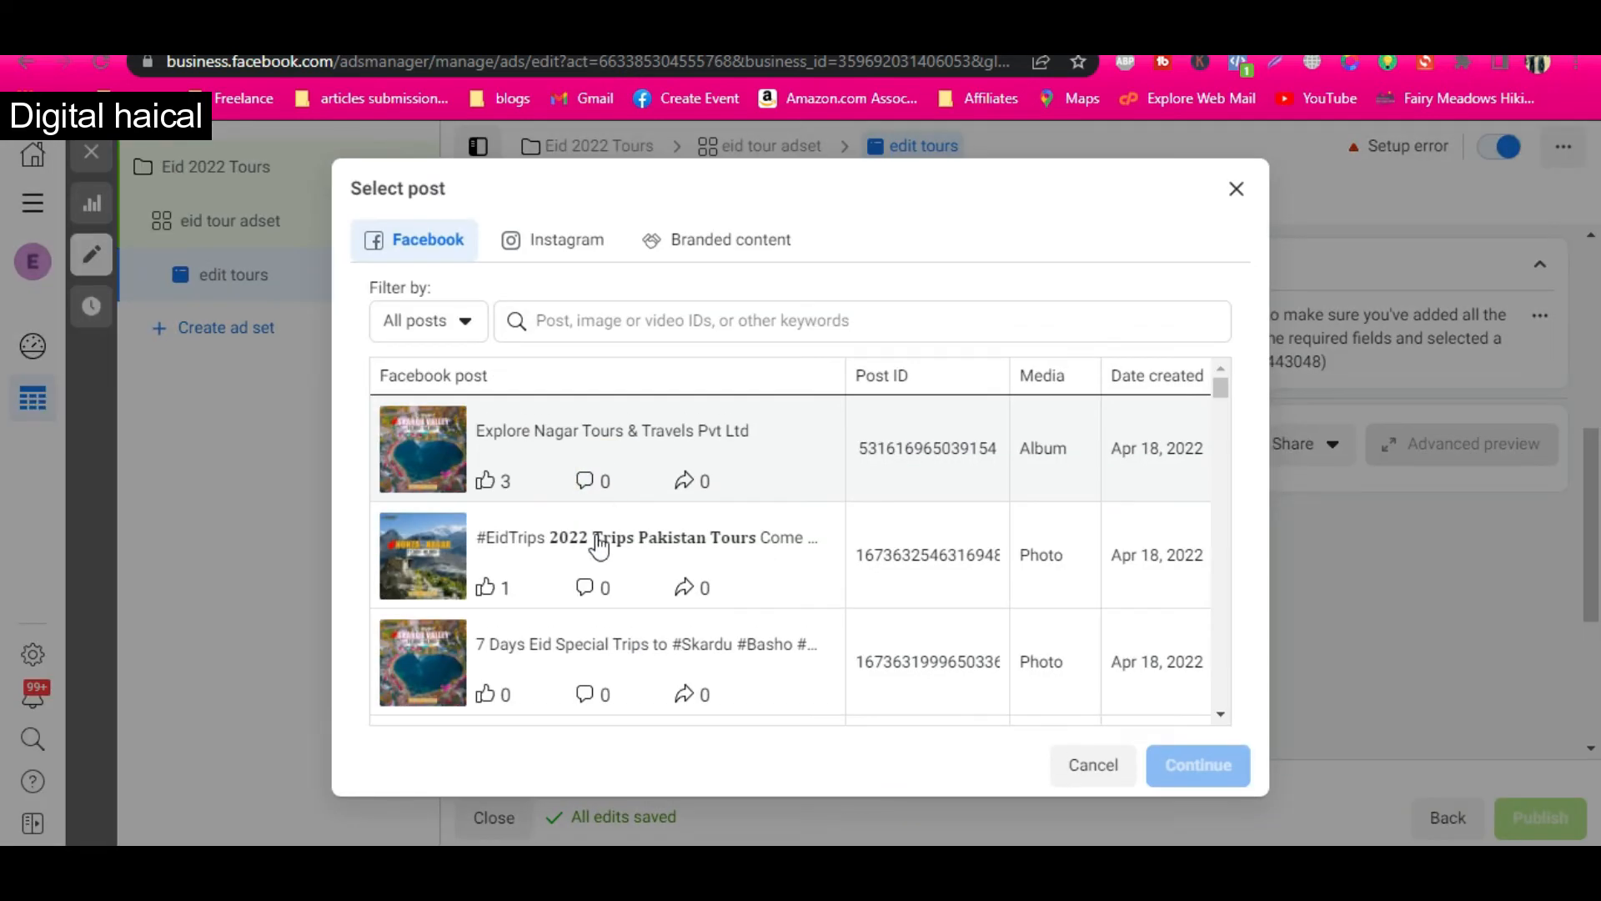
{"action": "scroll", "coordinate": [588, 642], "scroll_direction": "down", "scroll_amount": 2}
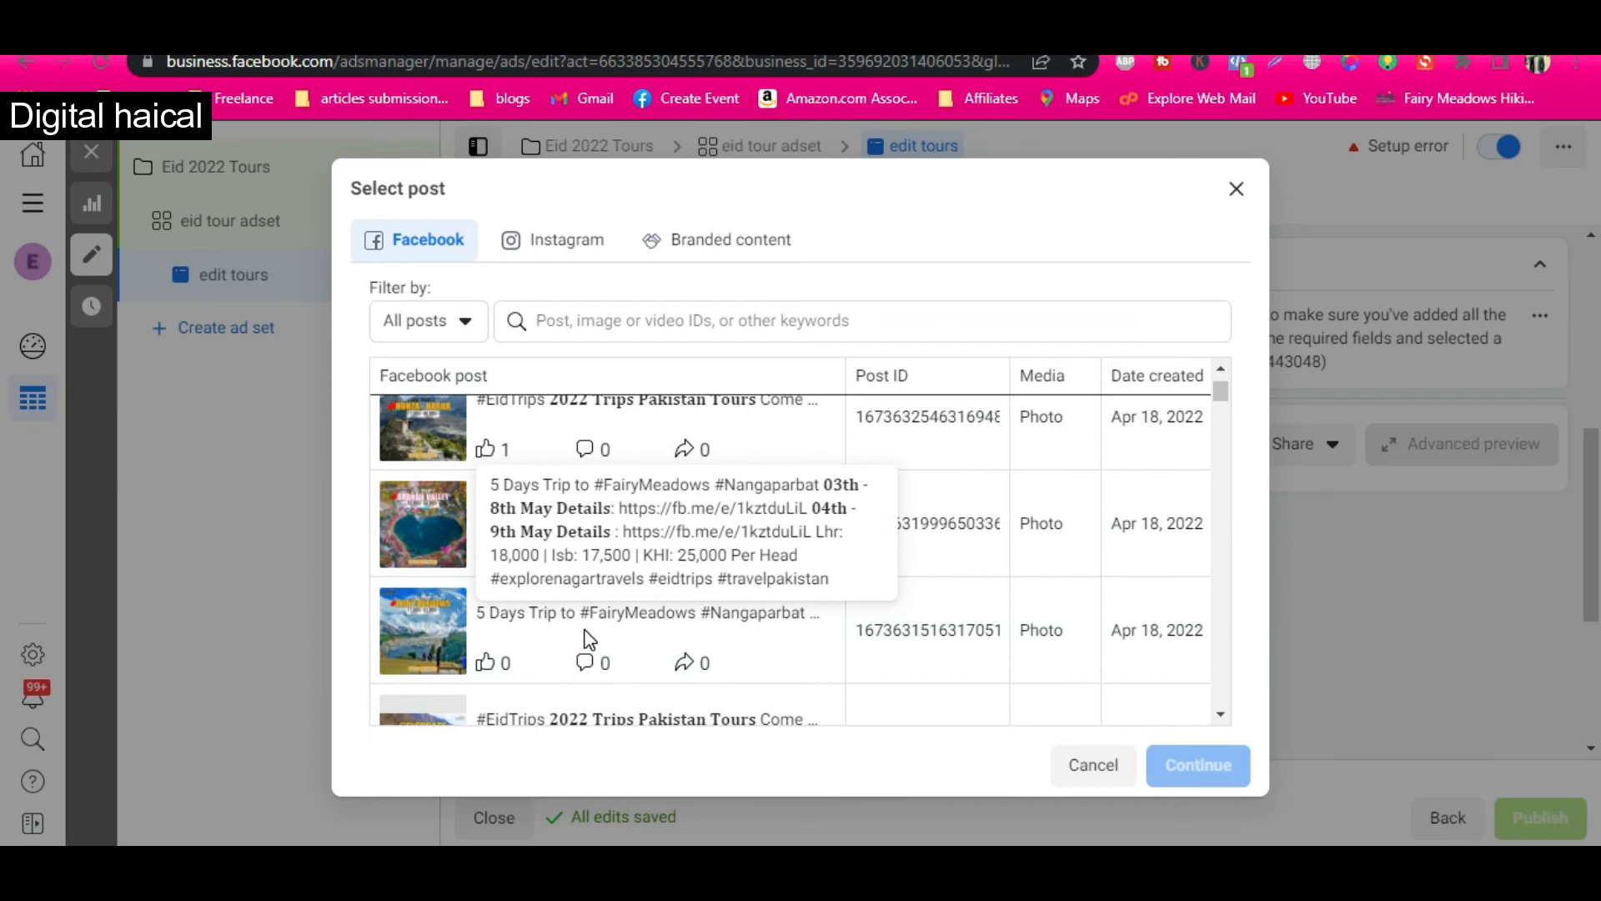
{"action": "scroll", "coordinate": [588, 640], "scroll_direction": "down", "scroll_amount": 1}
{"action": "scroll", "coordinate": [590, 608], "scroll_direction": "down", "scroll_amount": 3}
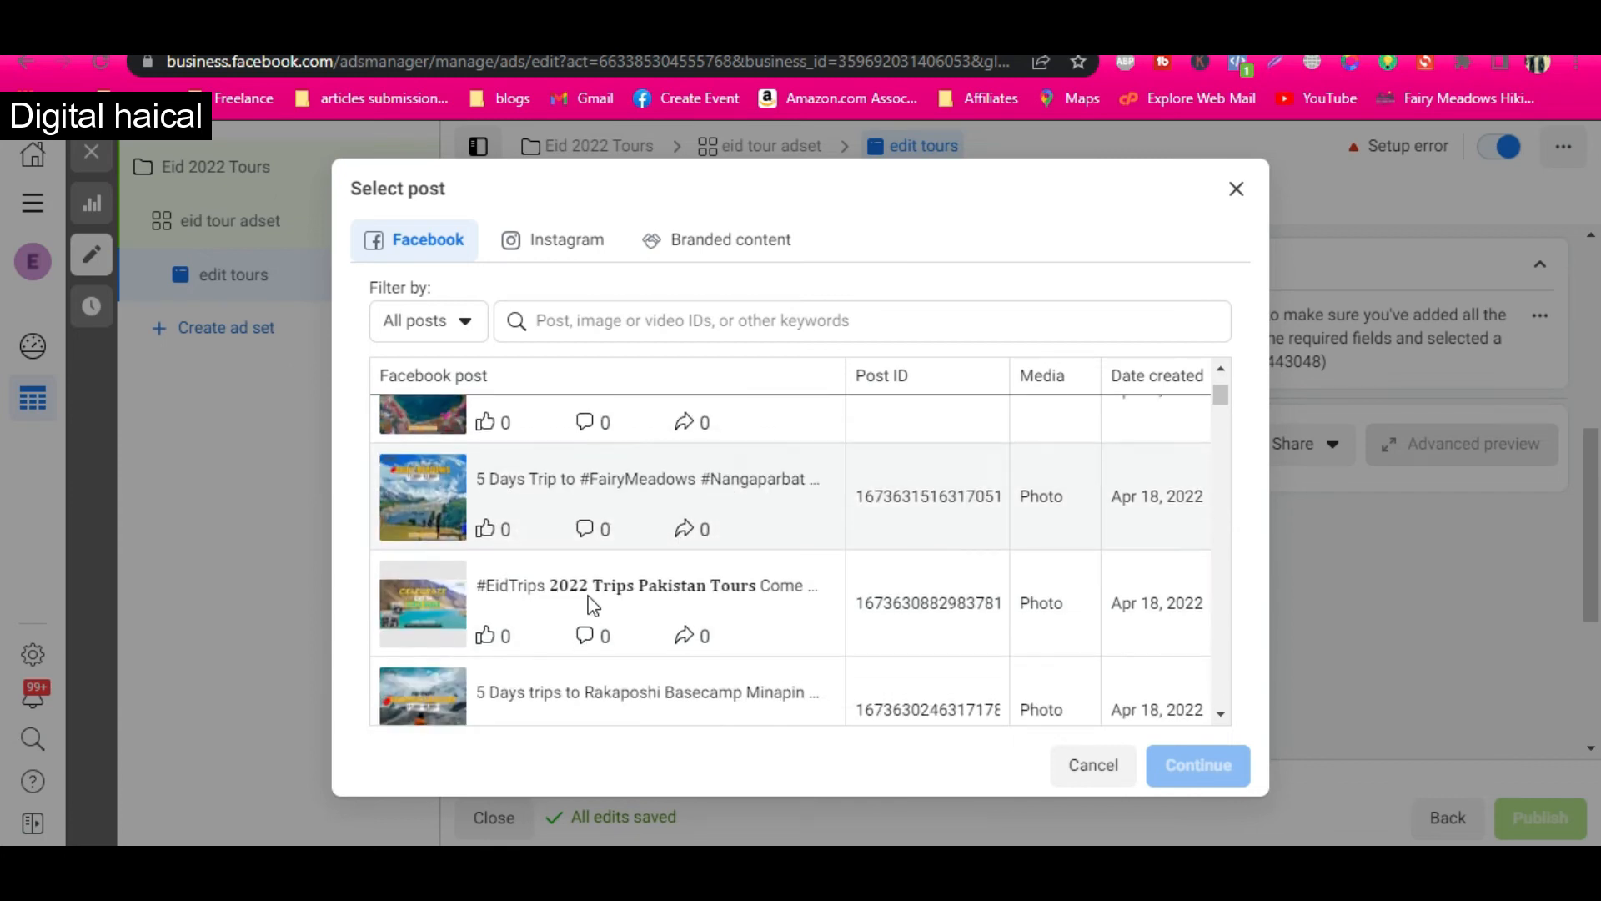
{"action": "scroll", "coordinate": [592, 607], "scroll_direction": "up", "scroll_amount": 1}
{"action": "scroll", "coordinate": [592, 606], "scroll_direction": "down", "scroll_amount": 1}
{"action": "scroll", "coordinate": [593, 607], "scroll_direction": "down", "scroll_amount": 2}
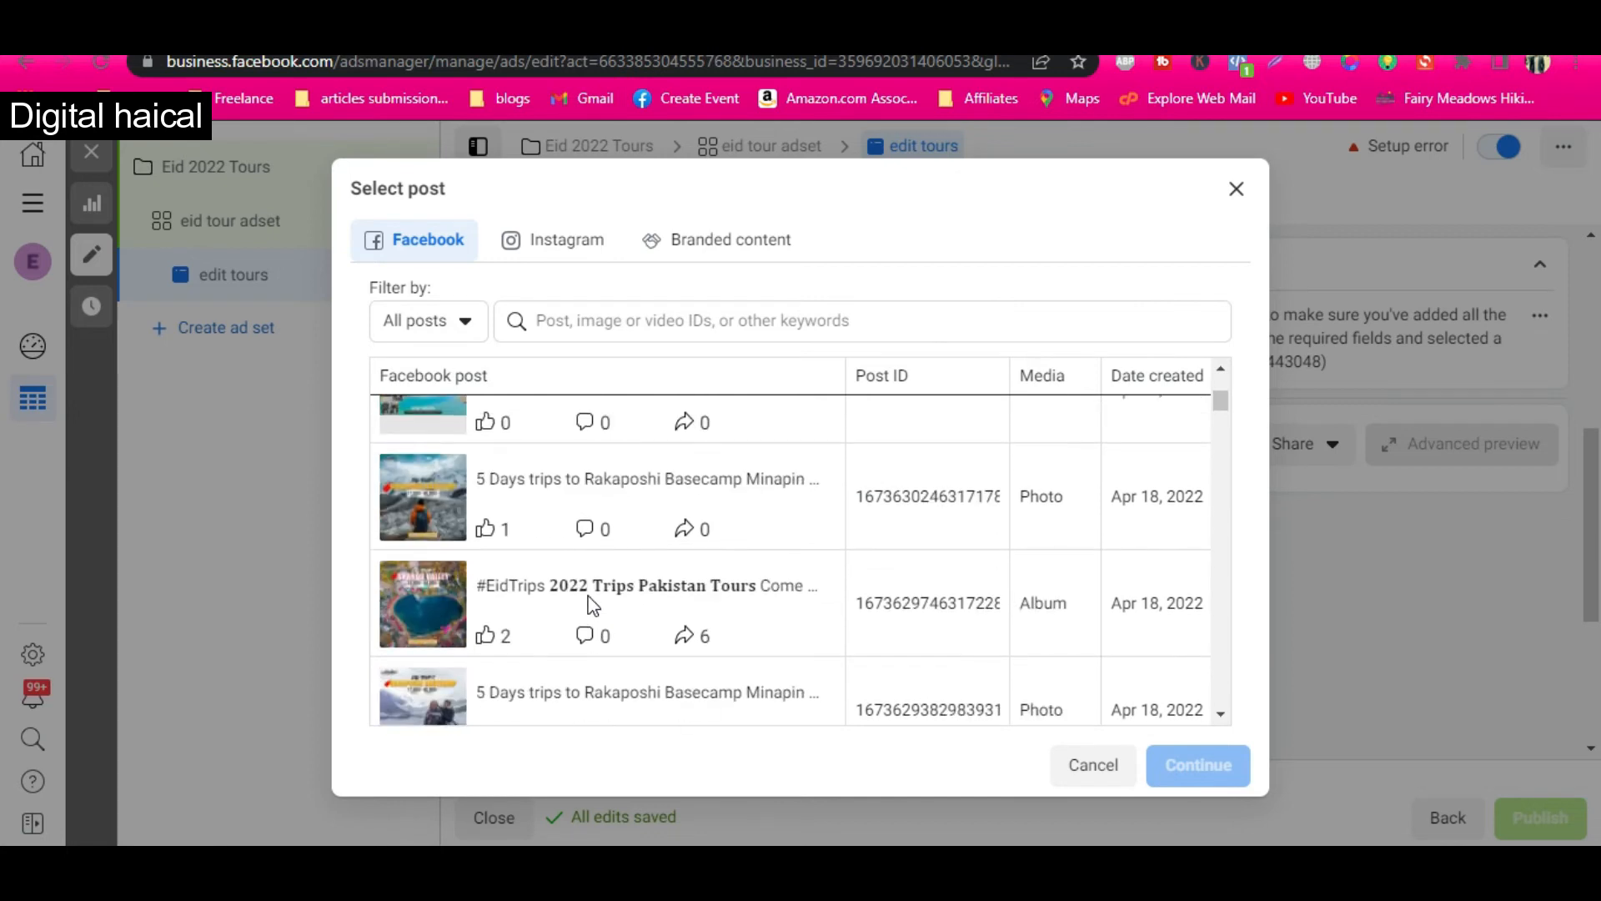
{"action": "scroll", "coordinate": [593, 606], "scroll_direction": "down", "scroll_amount": 2}
{"action": "scroll", "coordinate": [593, 606], "scroll_direction": "up", "scroll_amount": 1}
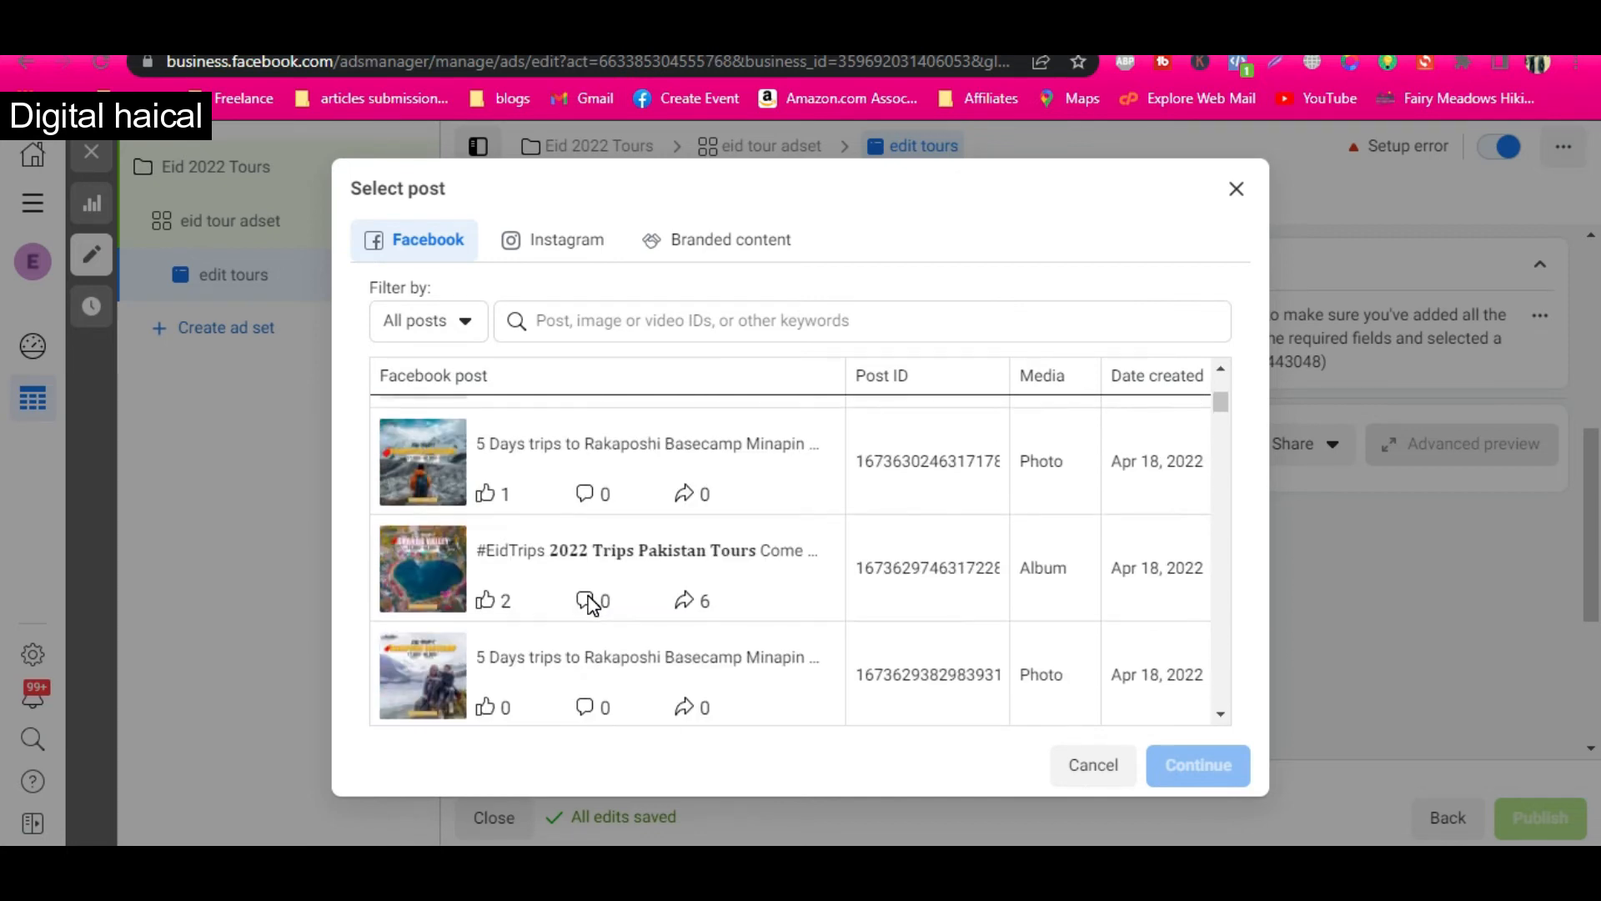
{"action": "left_click", "coordinate": [524, 559]}
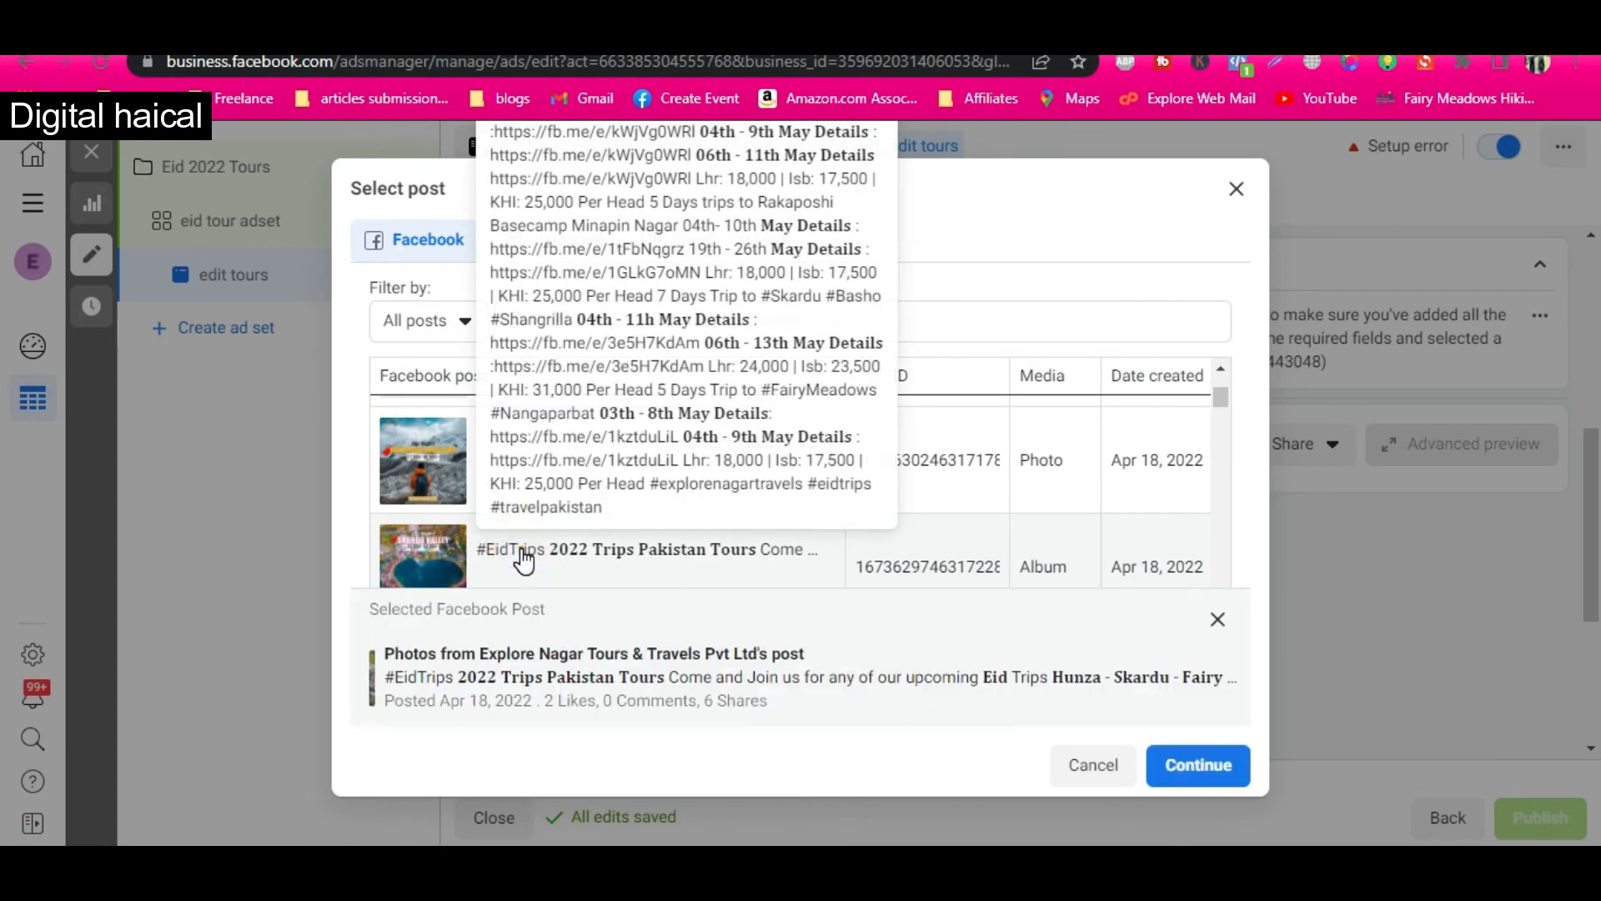
{"action": "left_click", "coordinate": [1198, 767]}
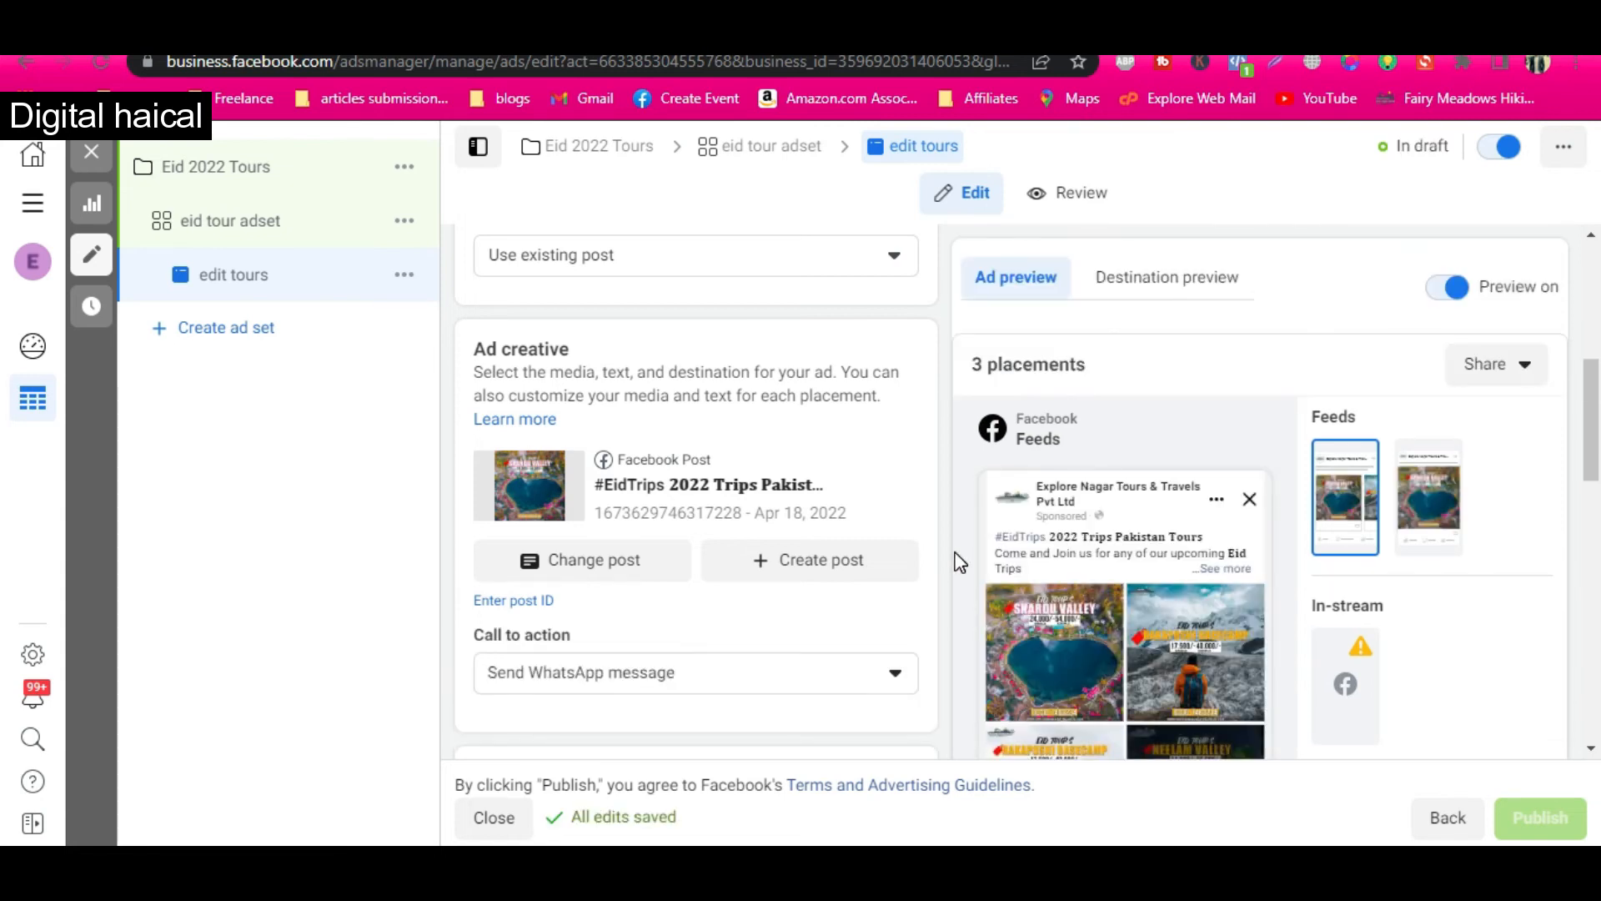
- Check the ad preview's sharing options and the destination preview, and return to the ad preview
{"action": "scroll", "coordinate": [1146, 622], "scroll_direction": "down", "scroll_amount": 1}
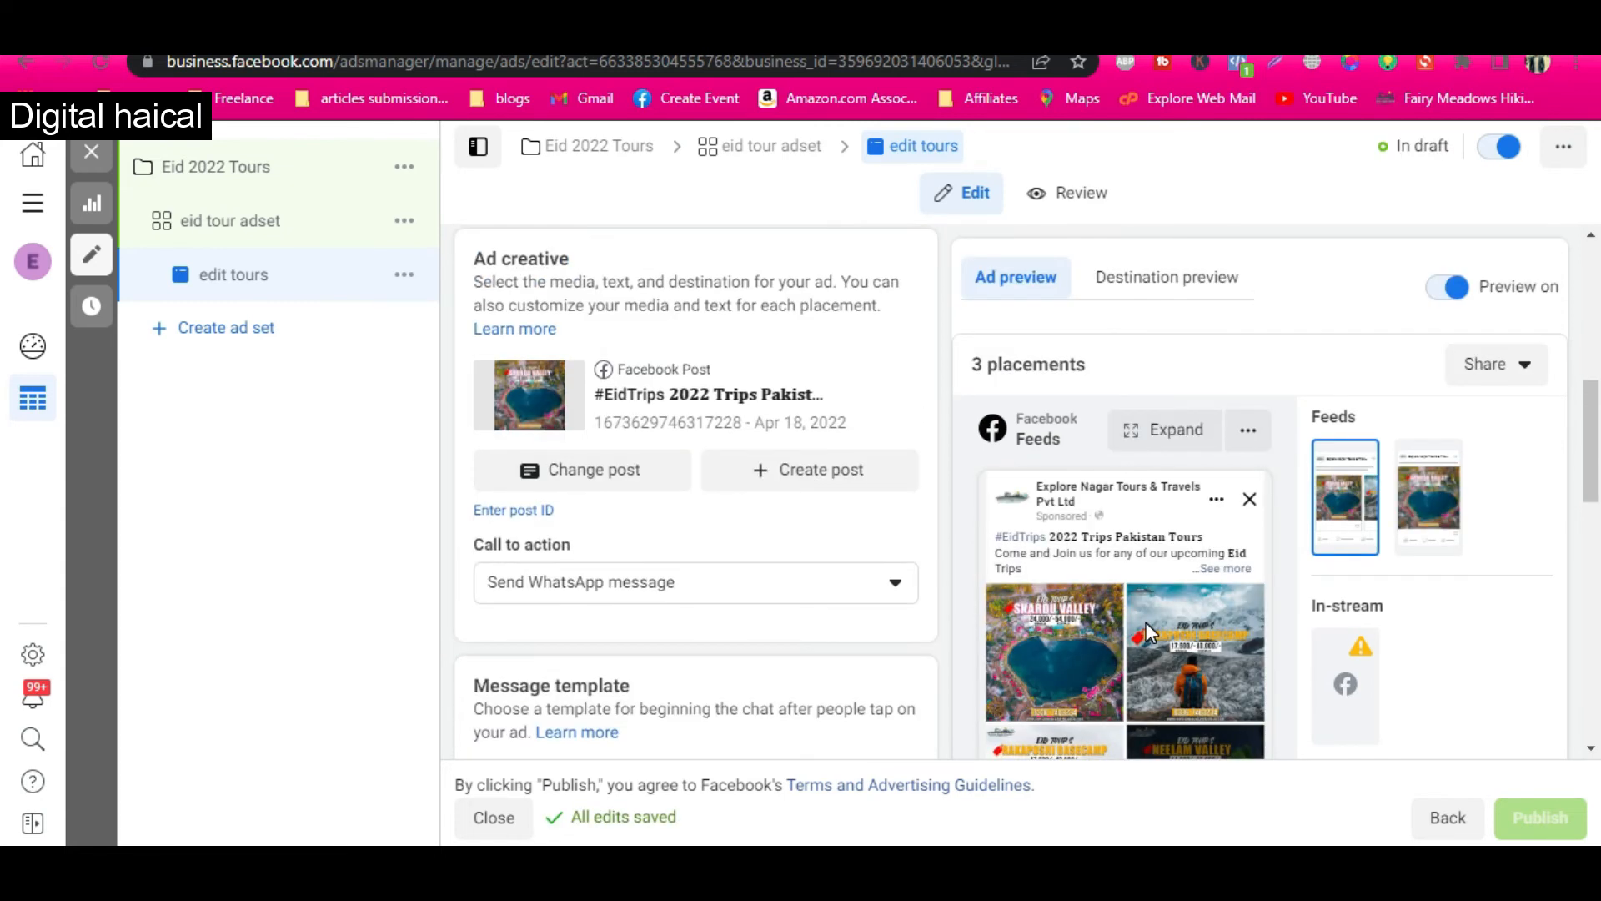
{"action": "scroll", "coordinate": [1255, 612], "scroll_direction": "down", "scroll_amount": 2}
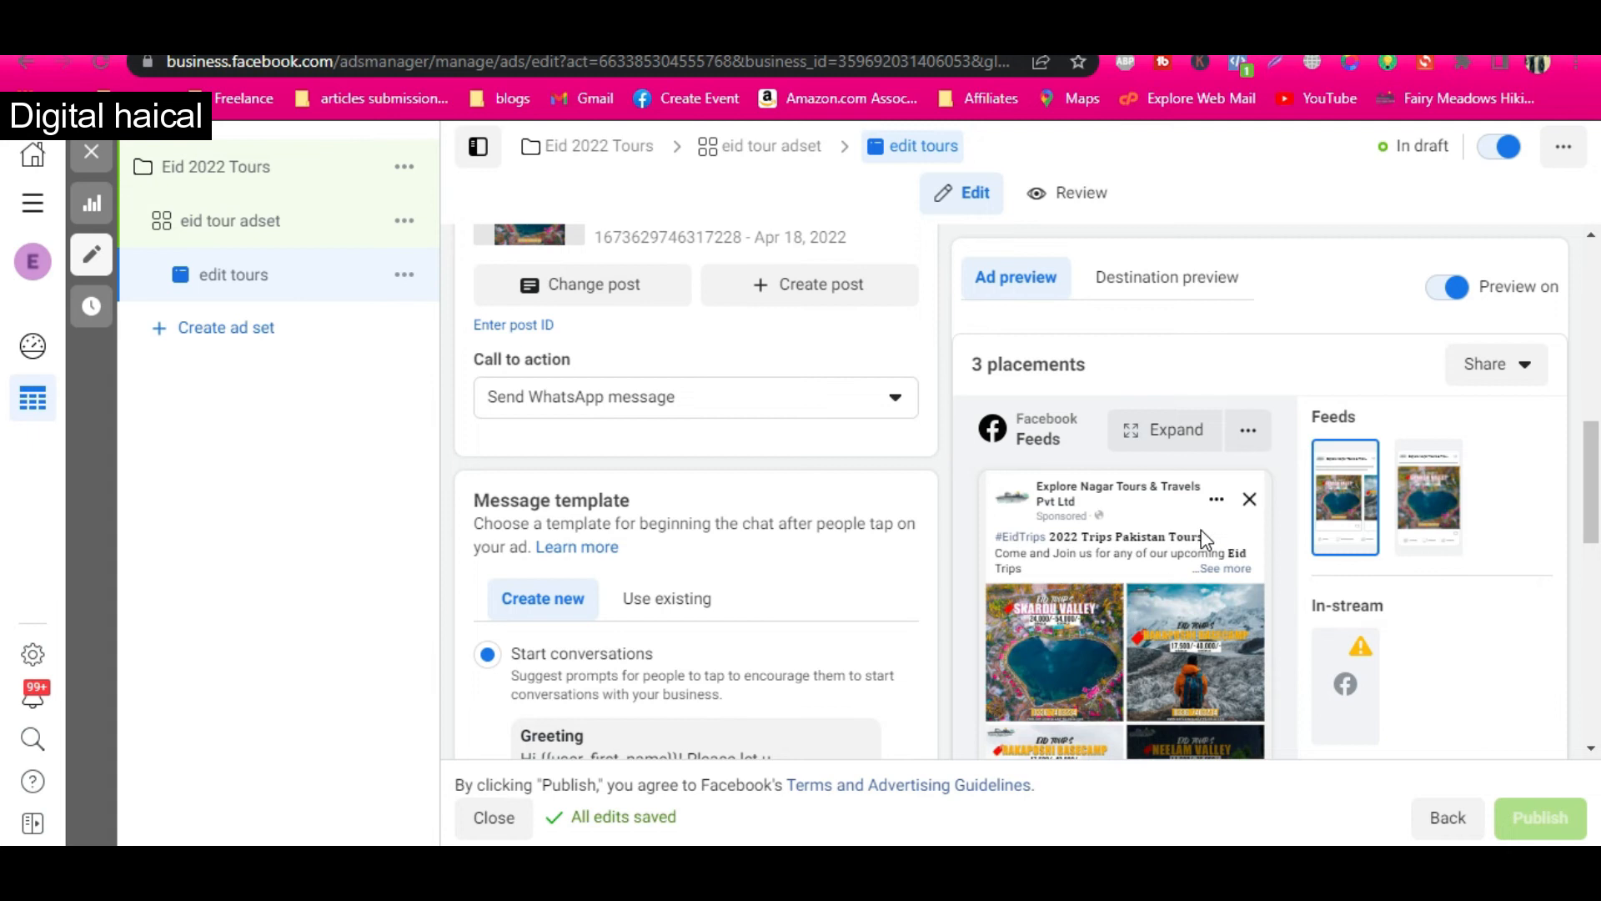
{"action": "scroll", "coordinate": [1204, 540], "scroll_direction": "down", "scroll_amount": 1}
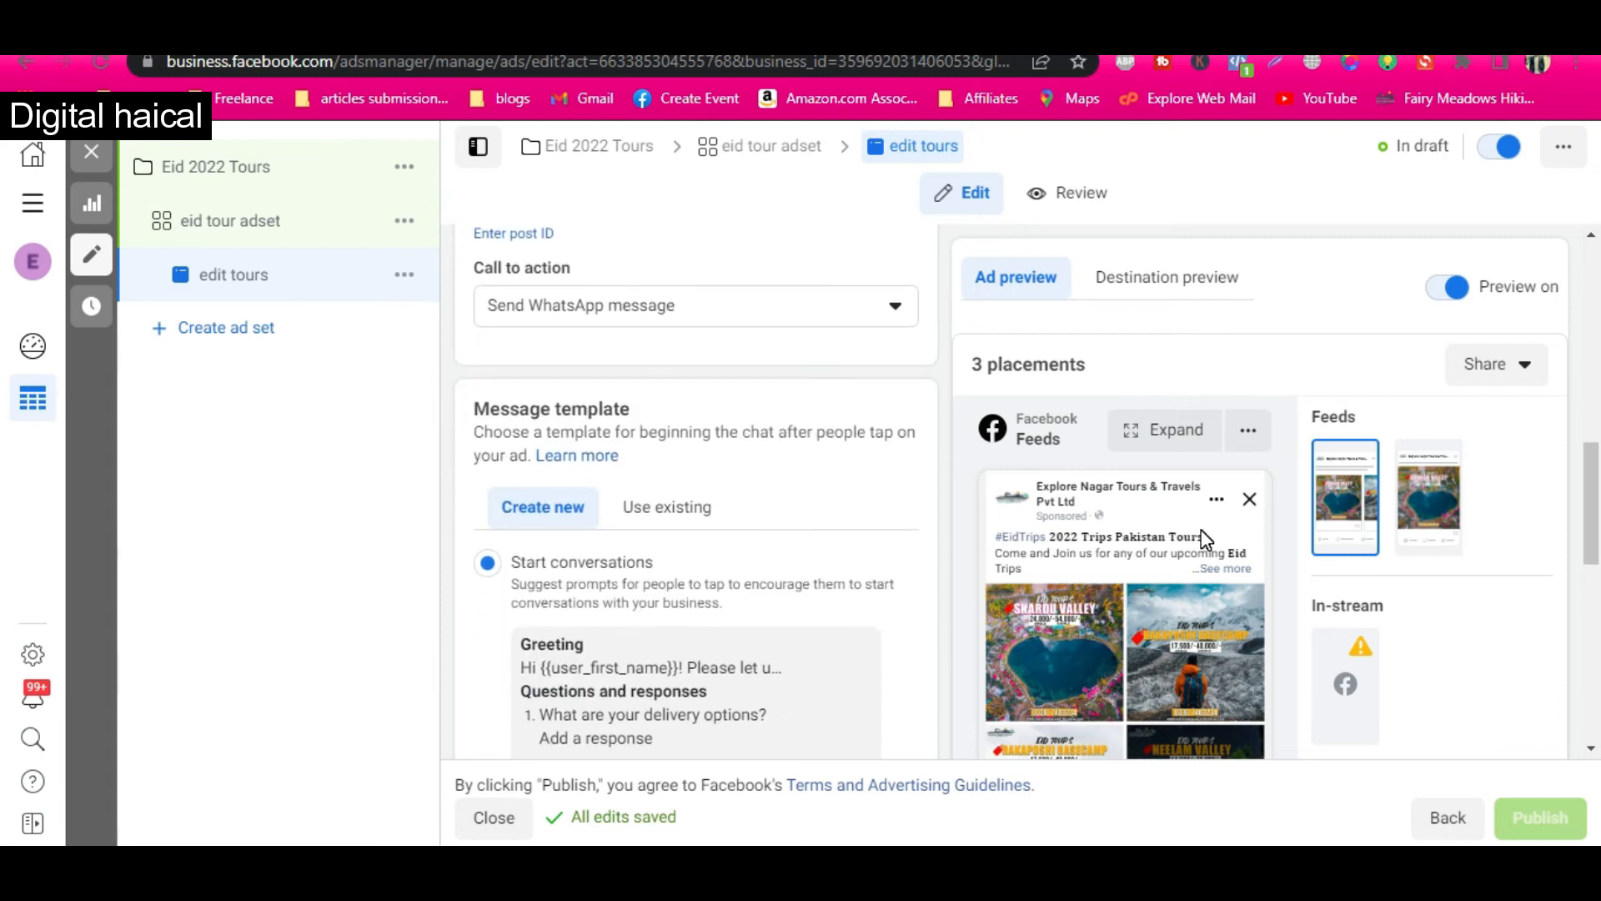
{"action": "left_click", "coordinate": [1527, 369]}
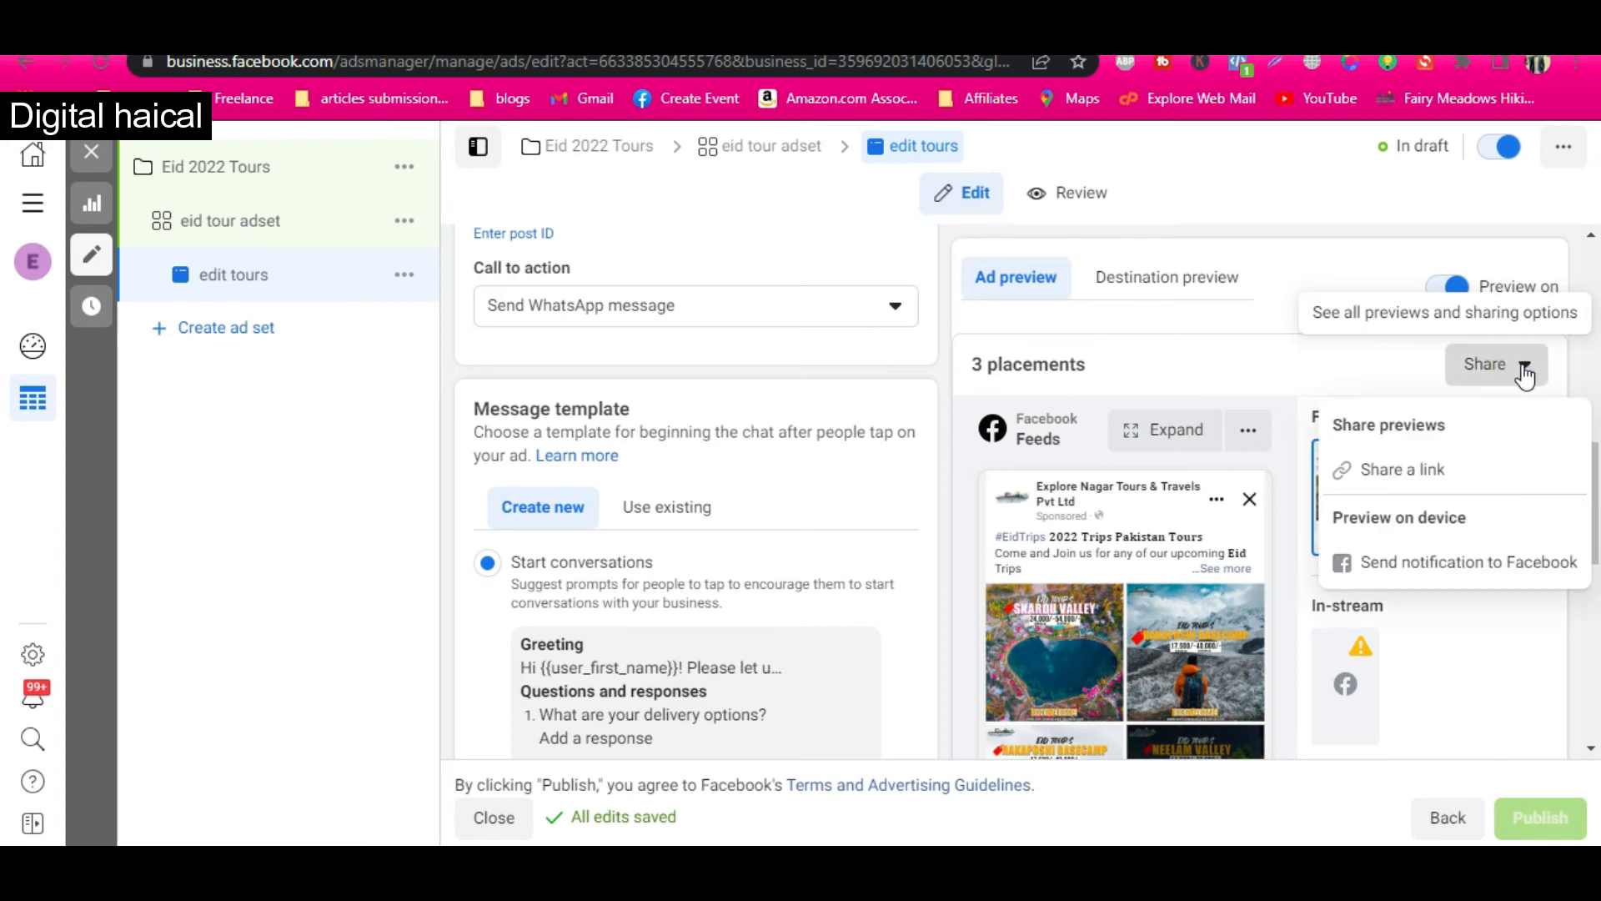
{"action": "left_click", "coordinate": [1199, 353]}
{"action": "left_click", "coordinate": [1174, 275]}
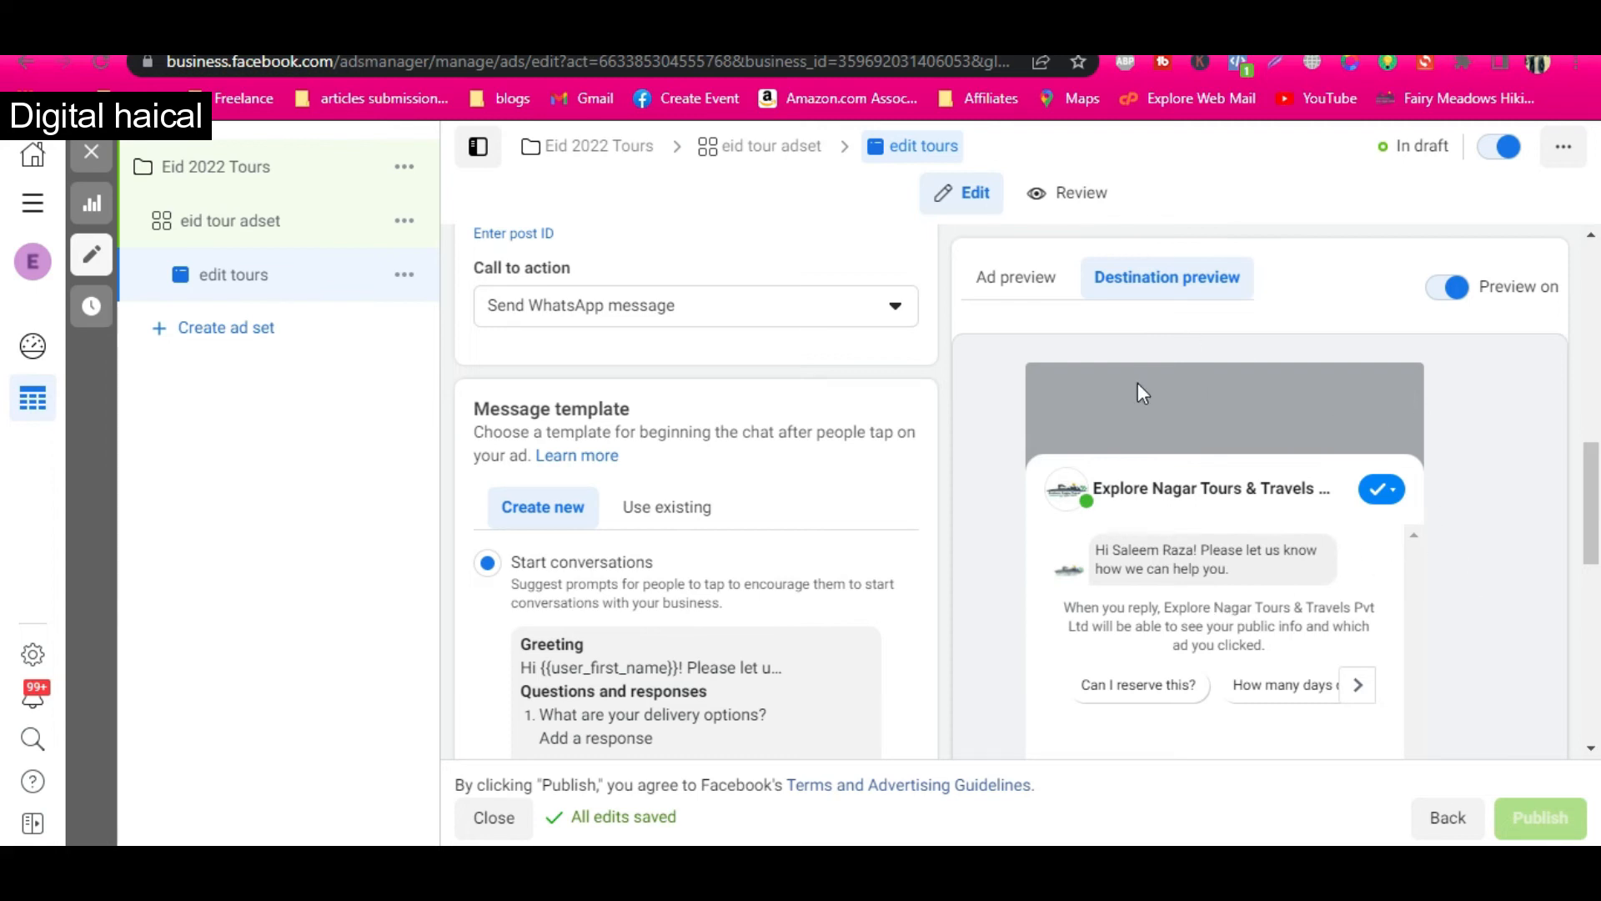
{"action": "left_click", "coordinate": [1032, 278]}
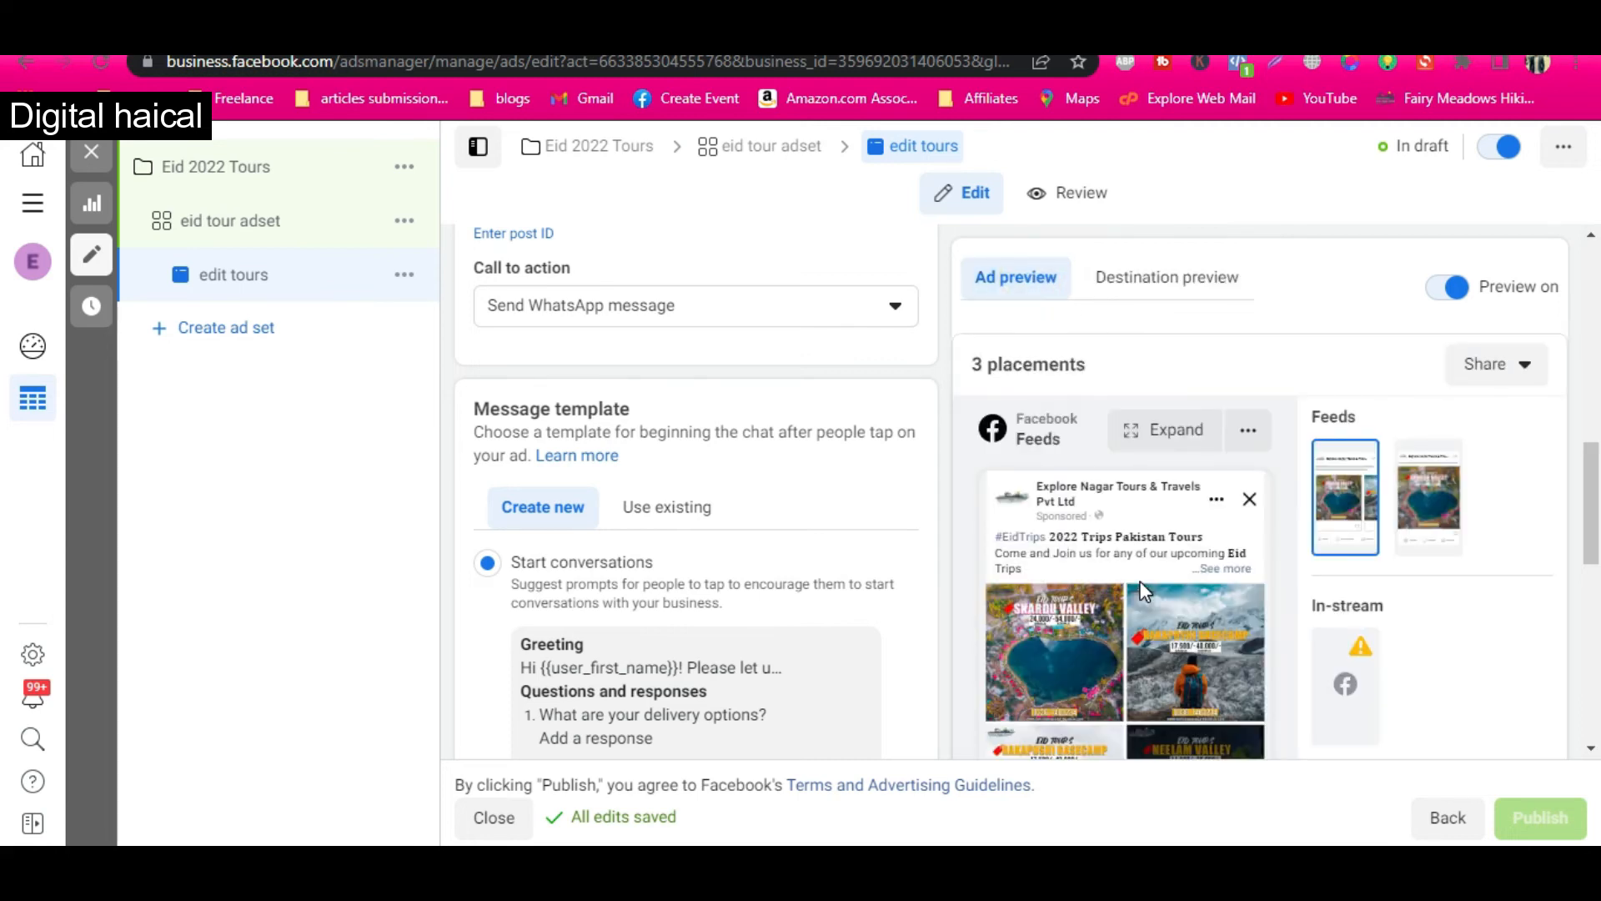
- Try the Automated chat option for the new message template and switch back to Start conversations
{"action": "scroll", "coordinate": [1167, 659], "scroll_direction": "down", "scroll_amount": 2}
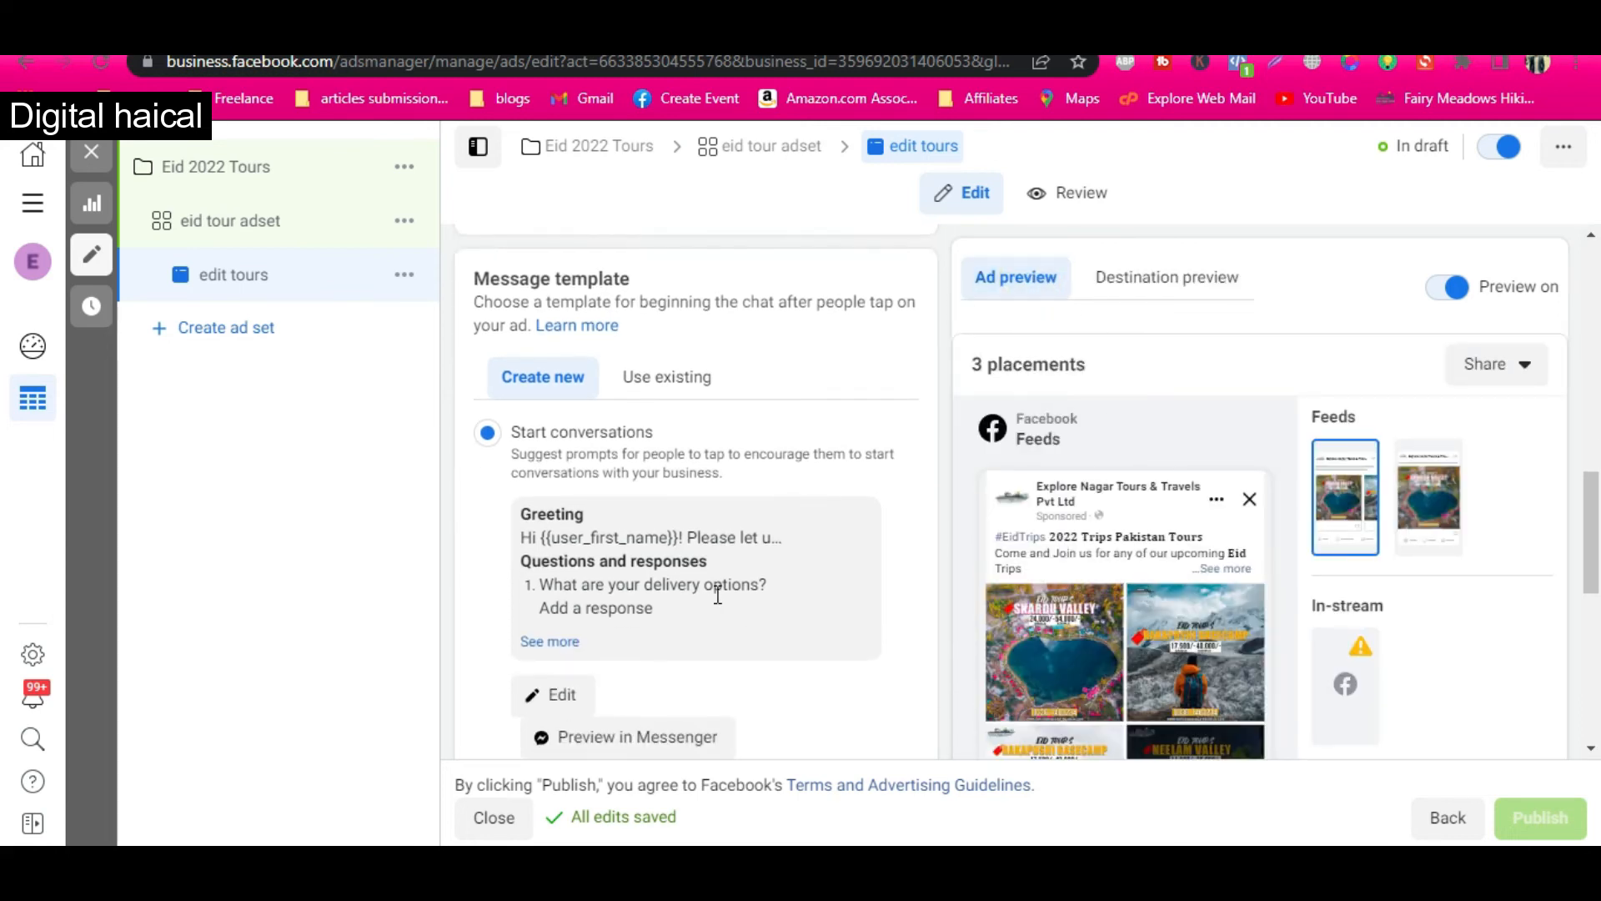
{"action": "scroll", "coordinate": [716, 594], "scroll_direction": "up", "scroll_amount": 1}
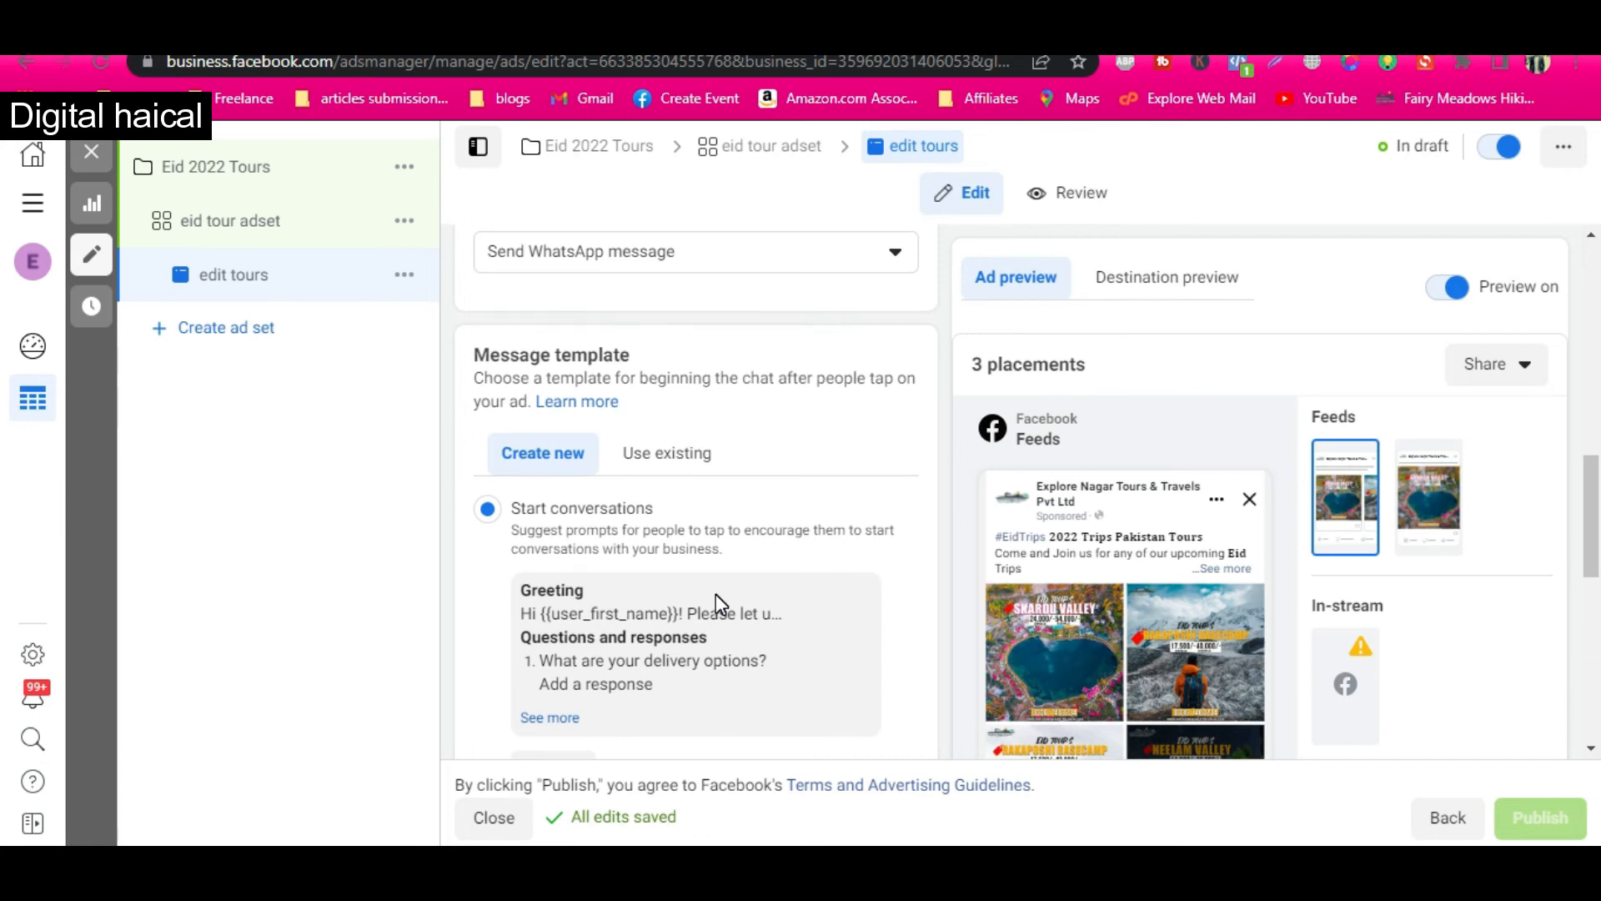
{"action": "scroll", "coordinate": [702, 597], "scroll_direction": "down", "scroll_amount": 2}
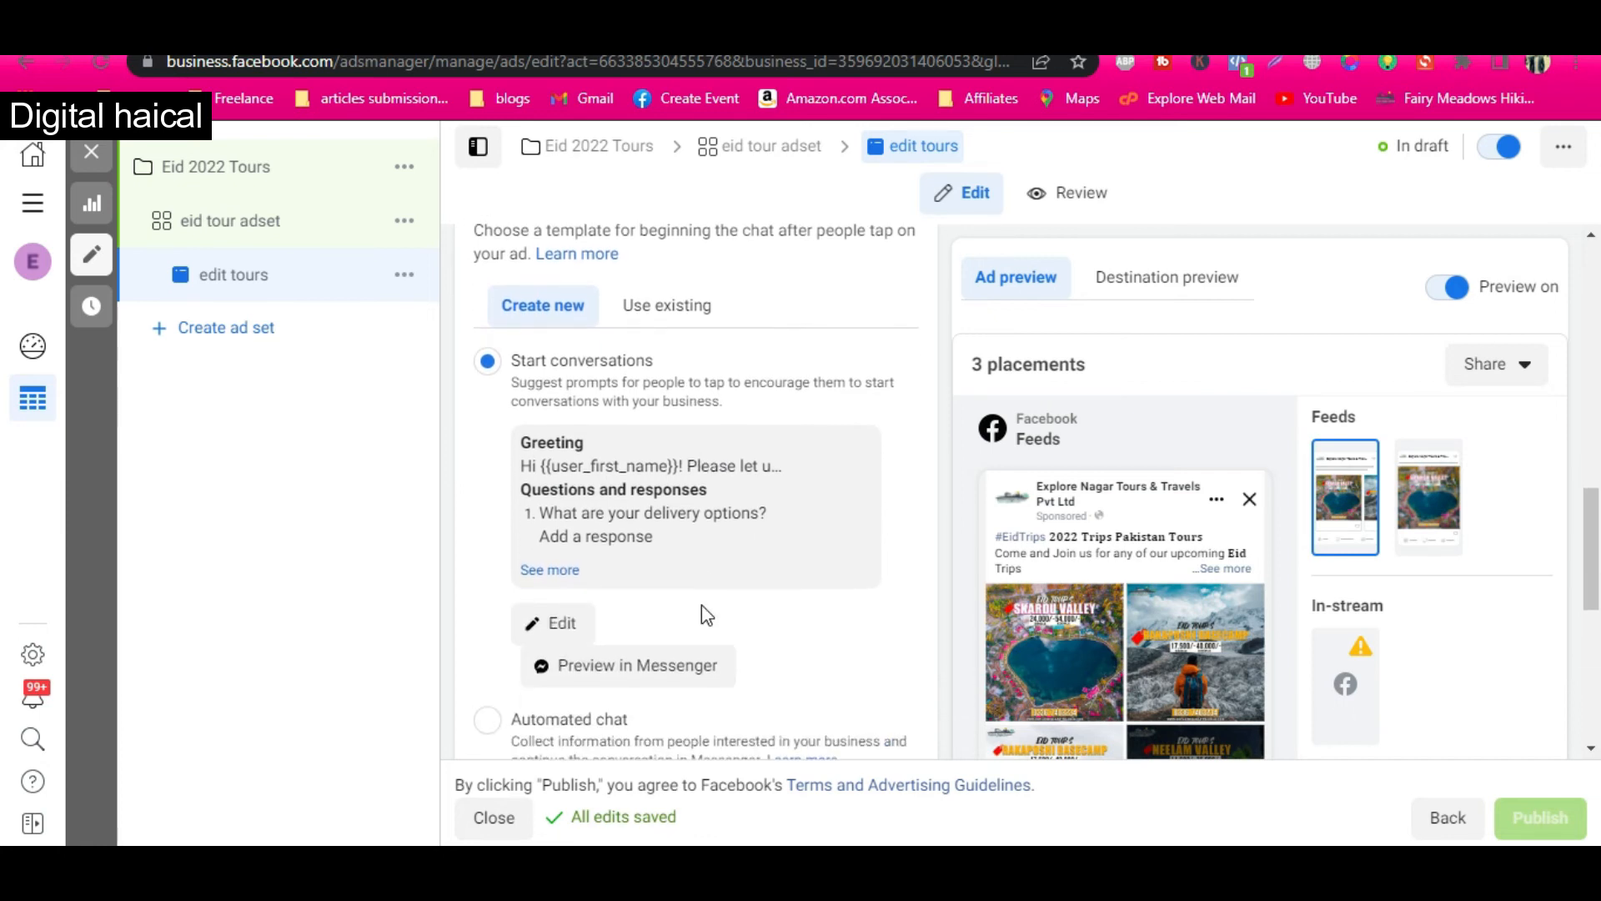
{"action": "scroll", "coordinate": [817, 576], "scroll_direction": "down", "scroll_amount": 1}
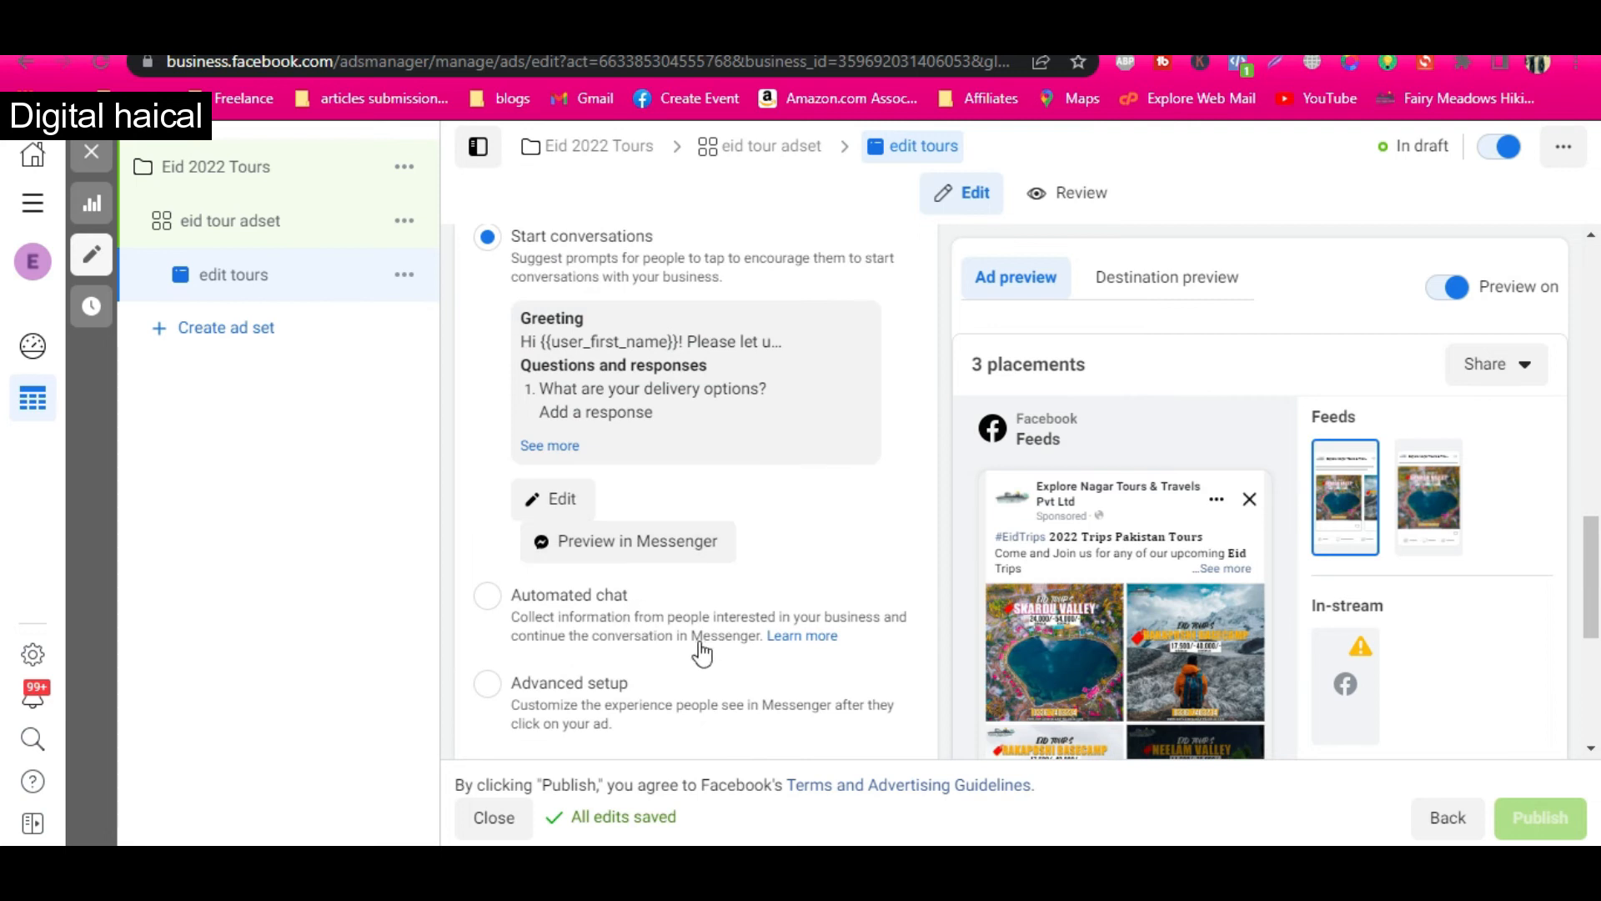
{"action": "left_click", "coordinate": [492, 600]}
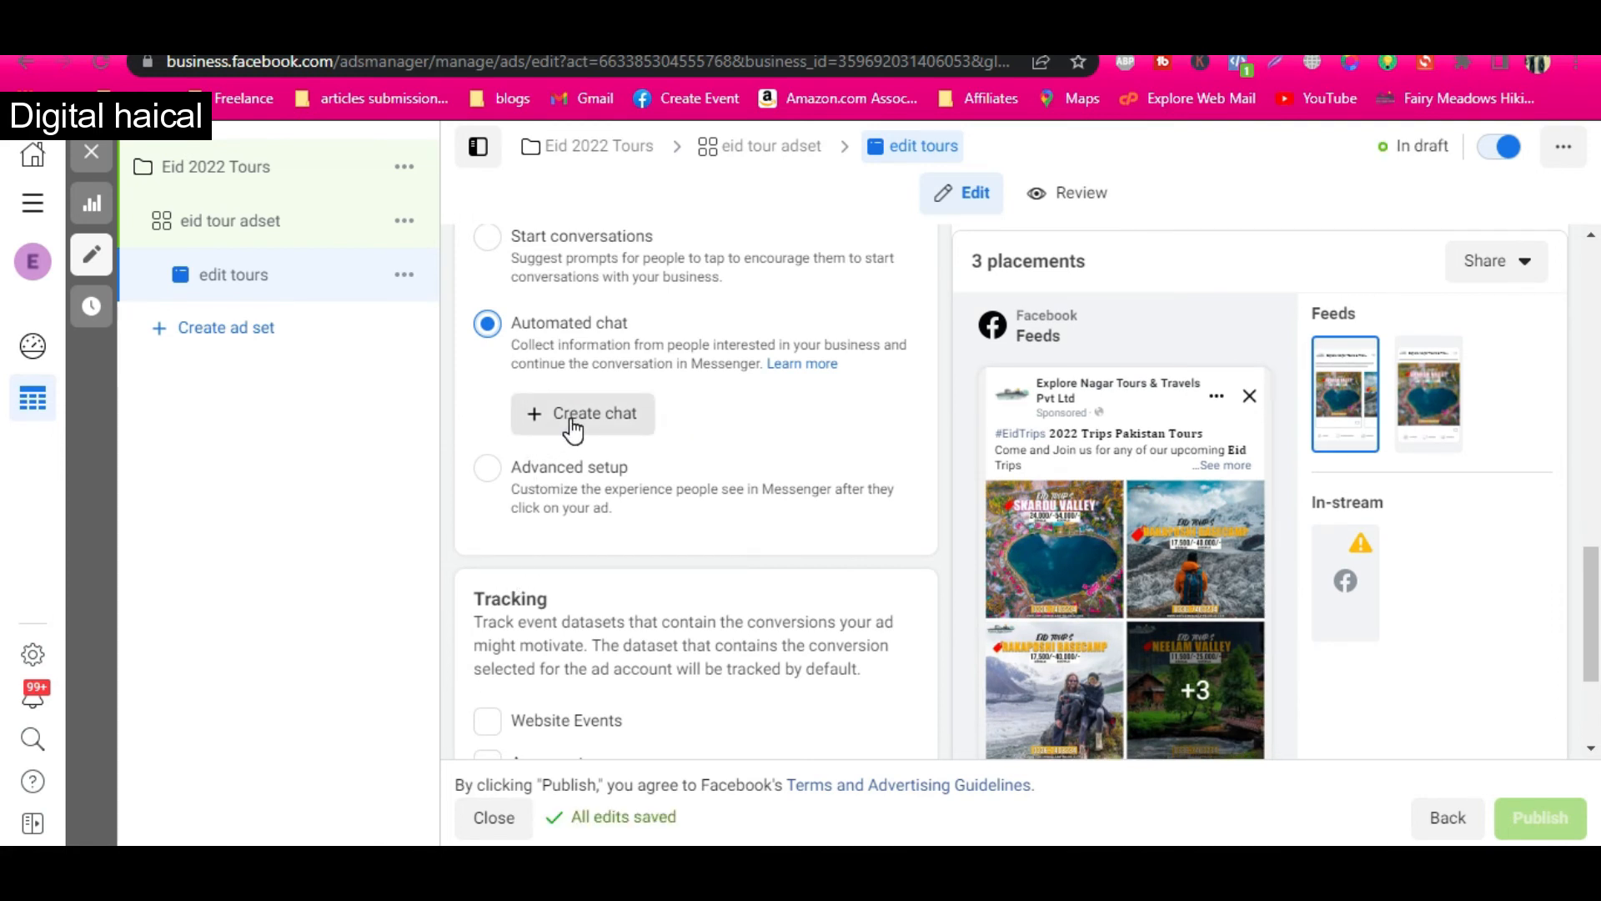
{"action": "scroll", "coordinate": [517, 350], "scroll_direction": "up", "scroll_amount": 1}
{"action": "left_click", "coordinate": [494, 365]}
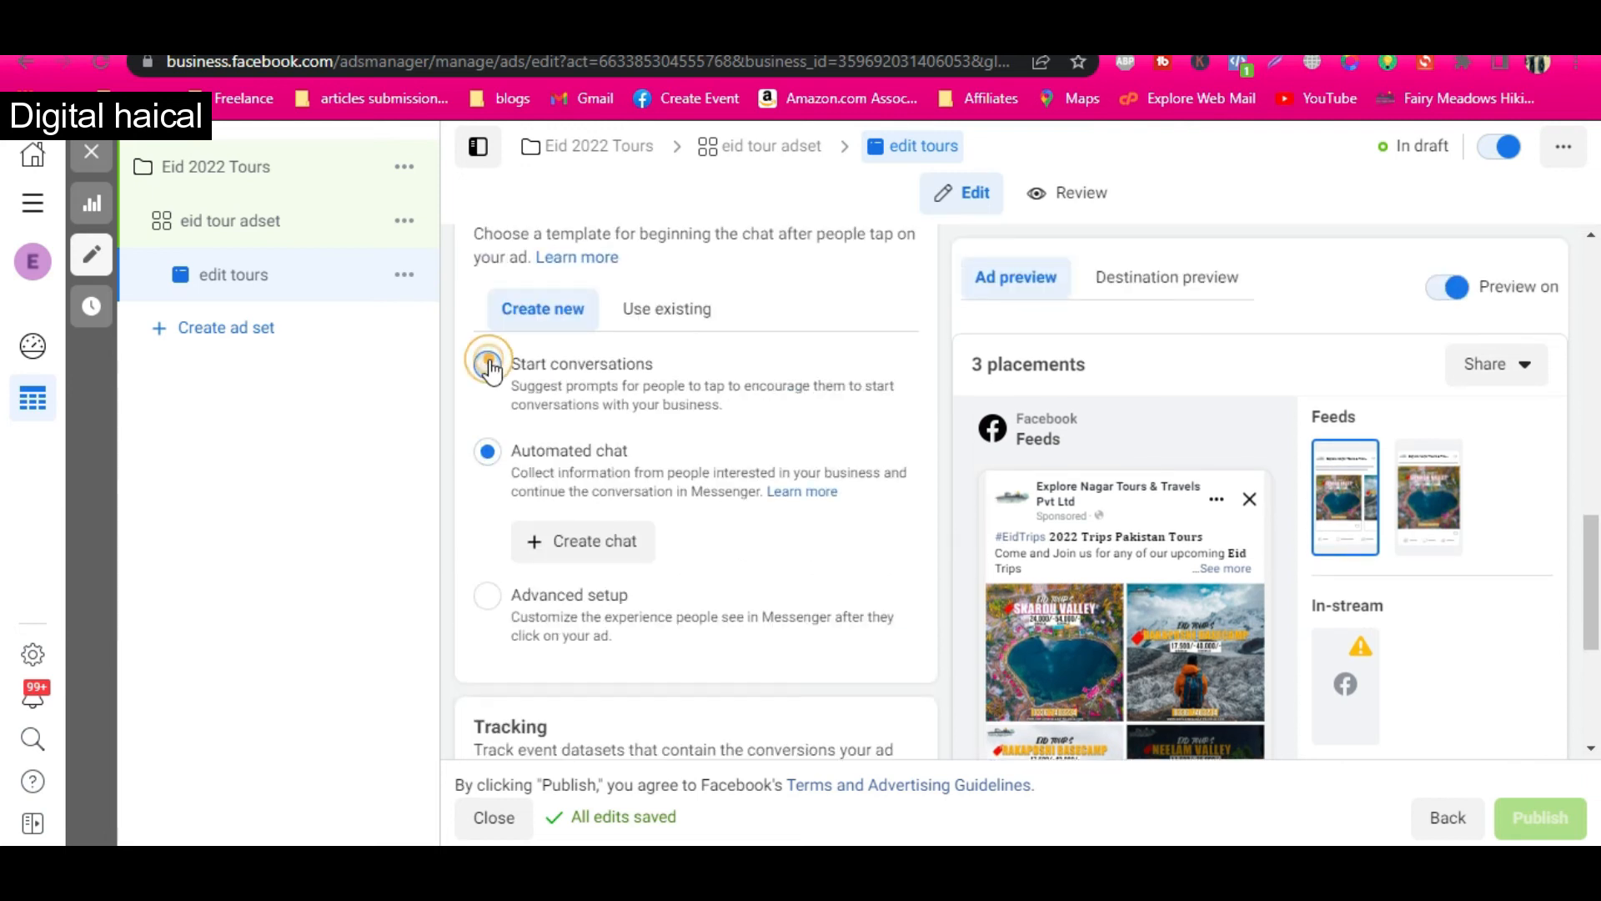
- Switch the ad's message template to the existing Welcome Message 06-14-21
{"action": "left_click", "coordinate": [697, 308]}
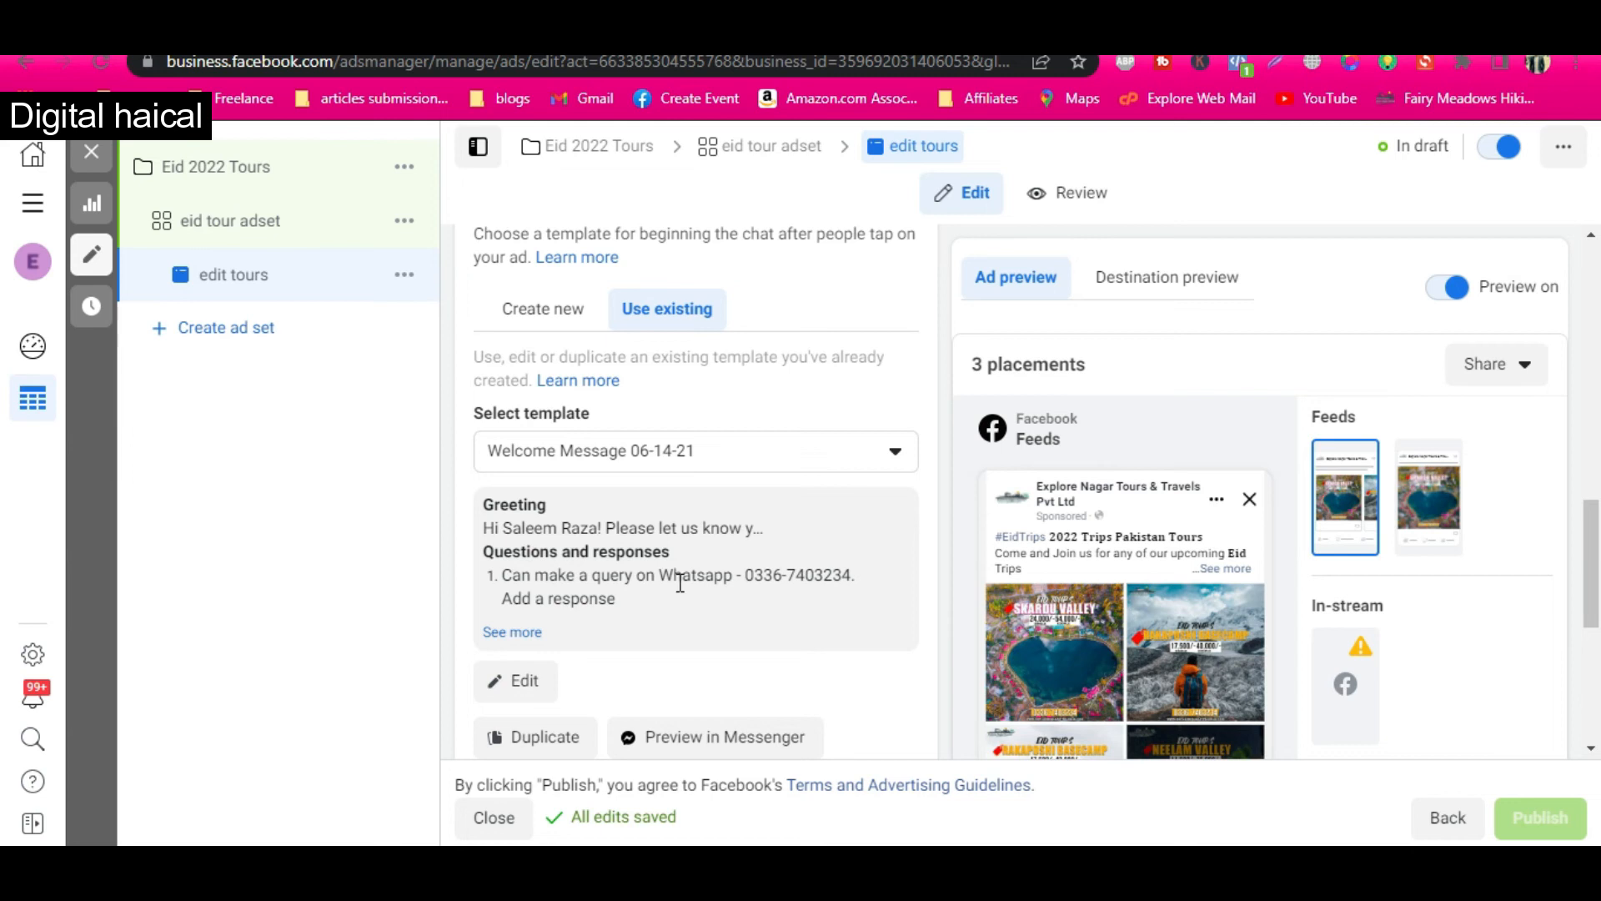
{"action": "left_click_drag", "start_coordinate": [823, 576], "coordinate": [773, 578]}
{"action": "scroll", "coordinate": [693, 608], "scroll_direction": "down", "scroll_amount": 1}
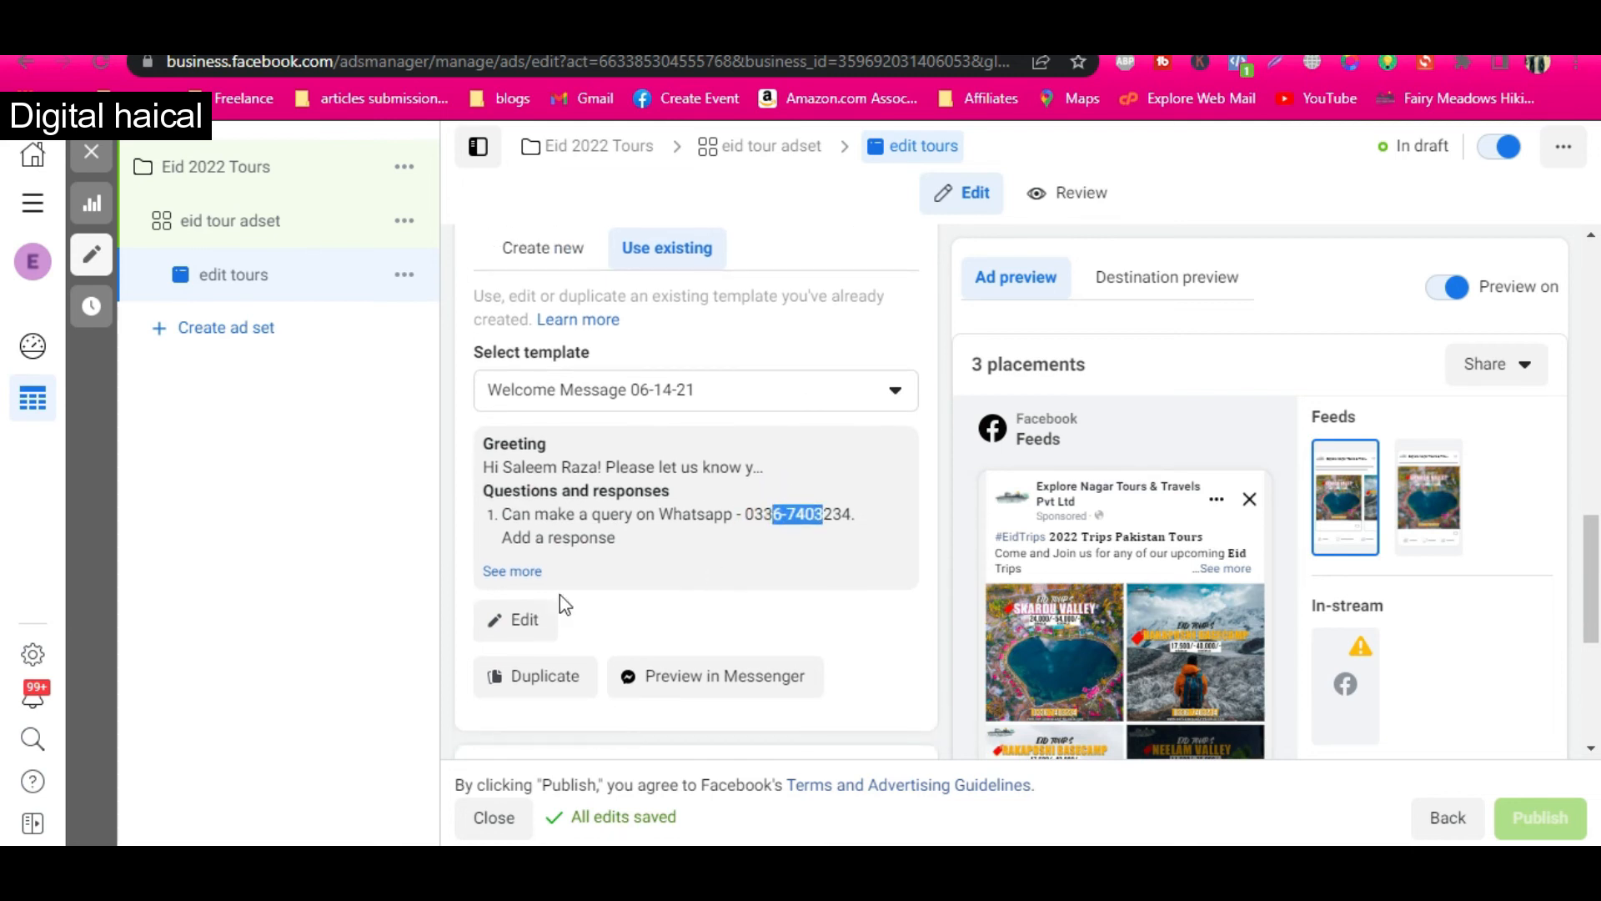
- Open the Welcome Message 06-14-21 template for editing, review its greeting and frequently asked questions, and save it
{"action": "left_click", "coordinate": [523, 622]}
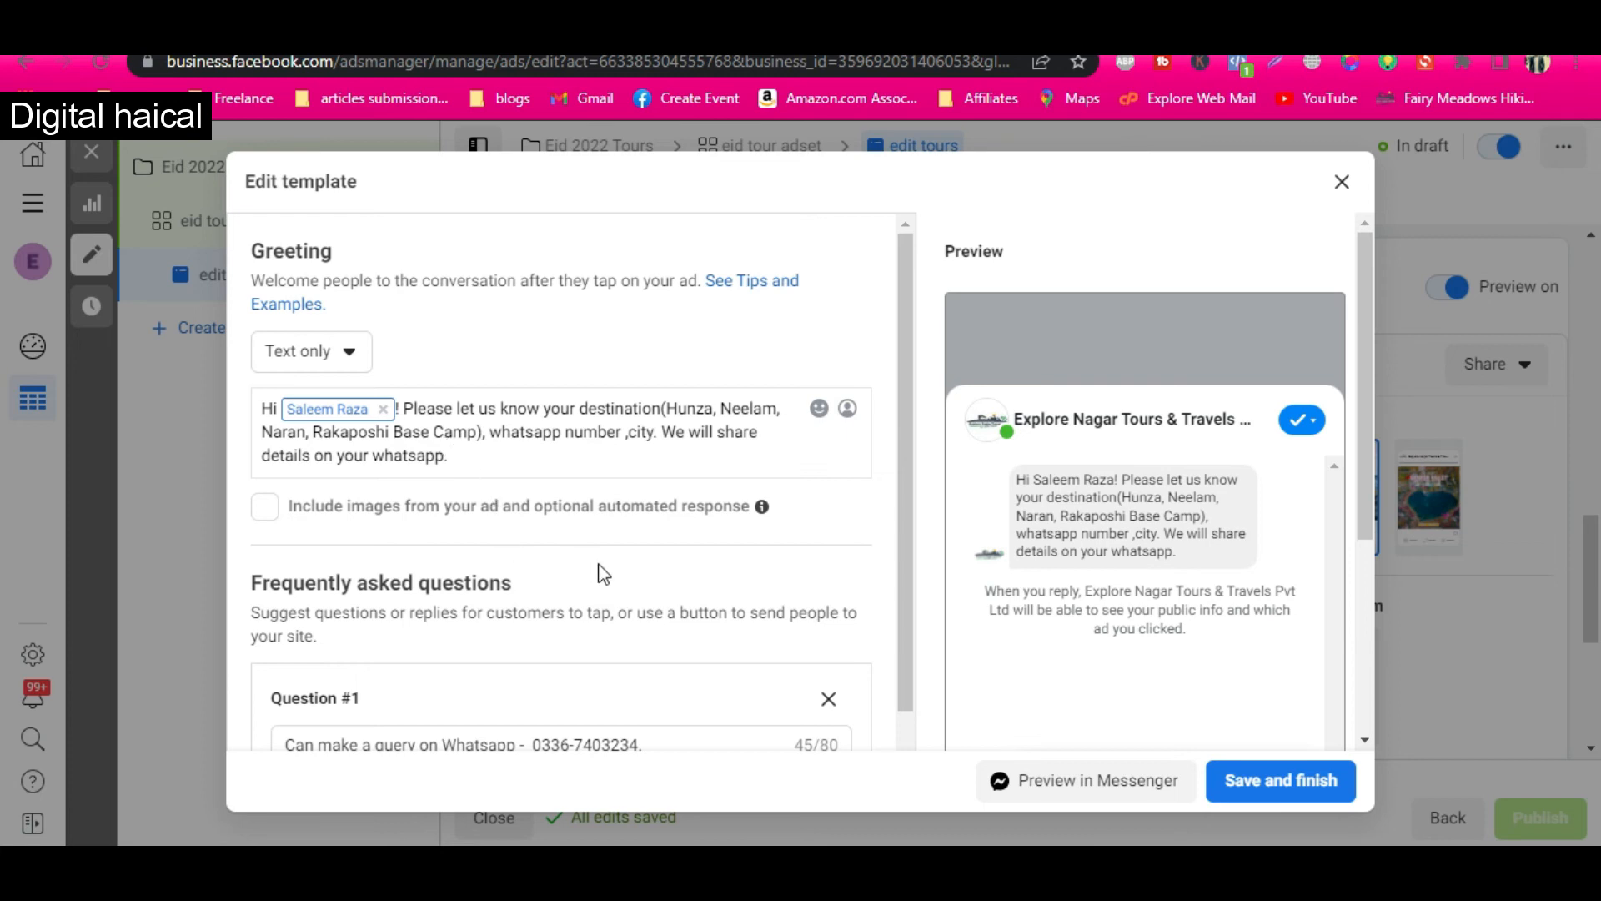
{"action": "scroll", "coordinate": [604, 574], "scroll_direction": "down", "scroll_amount": 2}
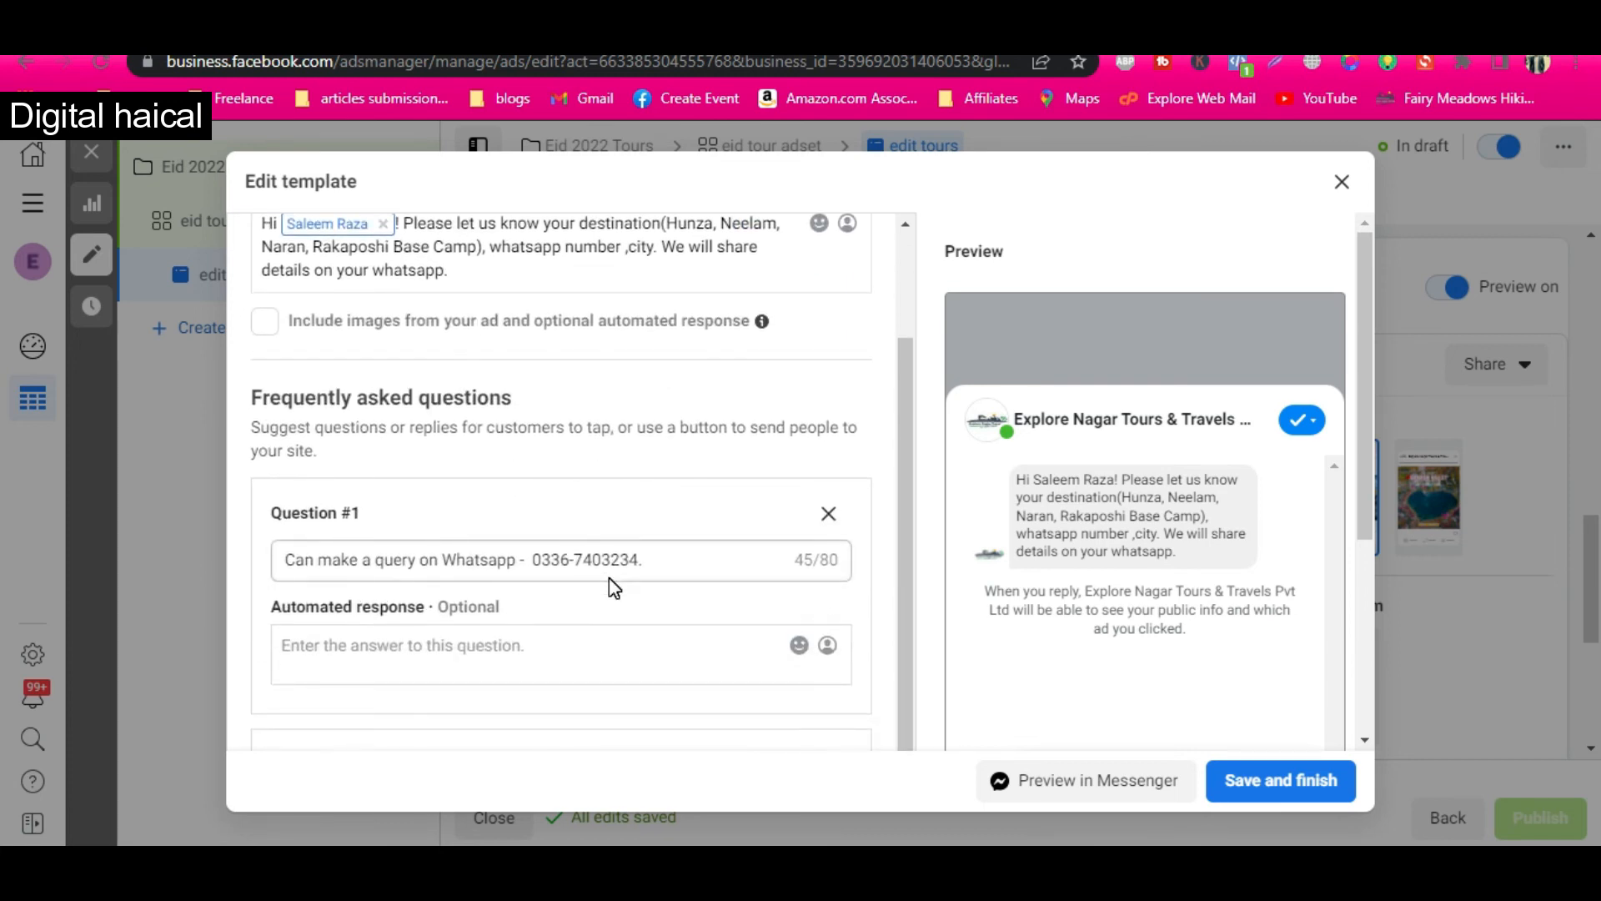
{"action": "scroll", "coordinate": [614, 588], "scroll_direction": "down", "scroll_amount": 2}
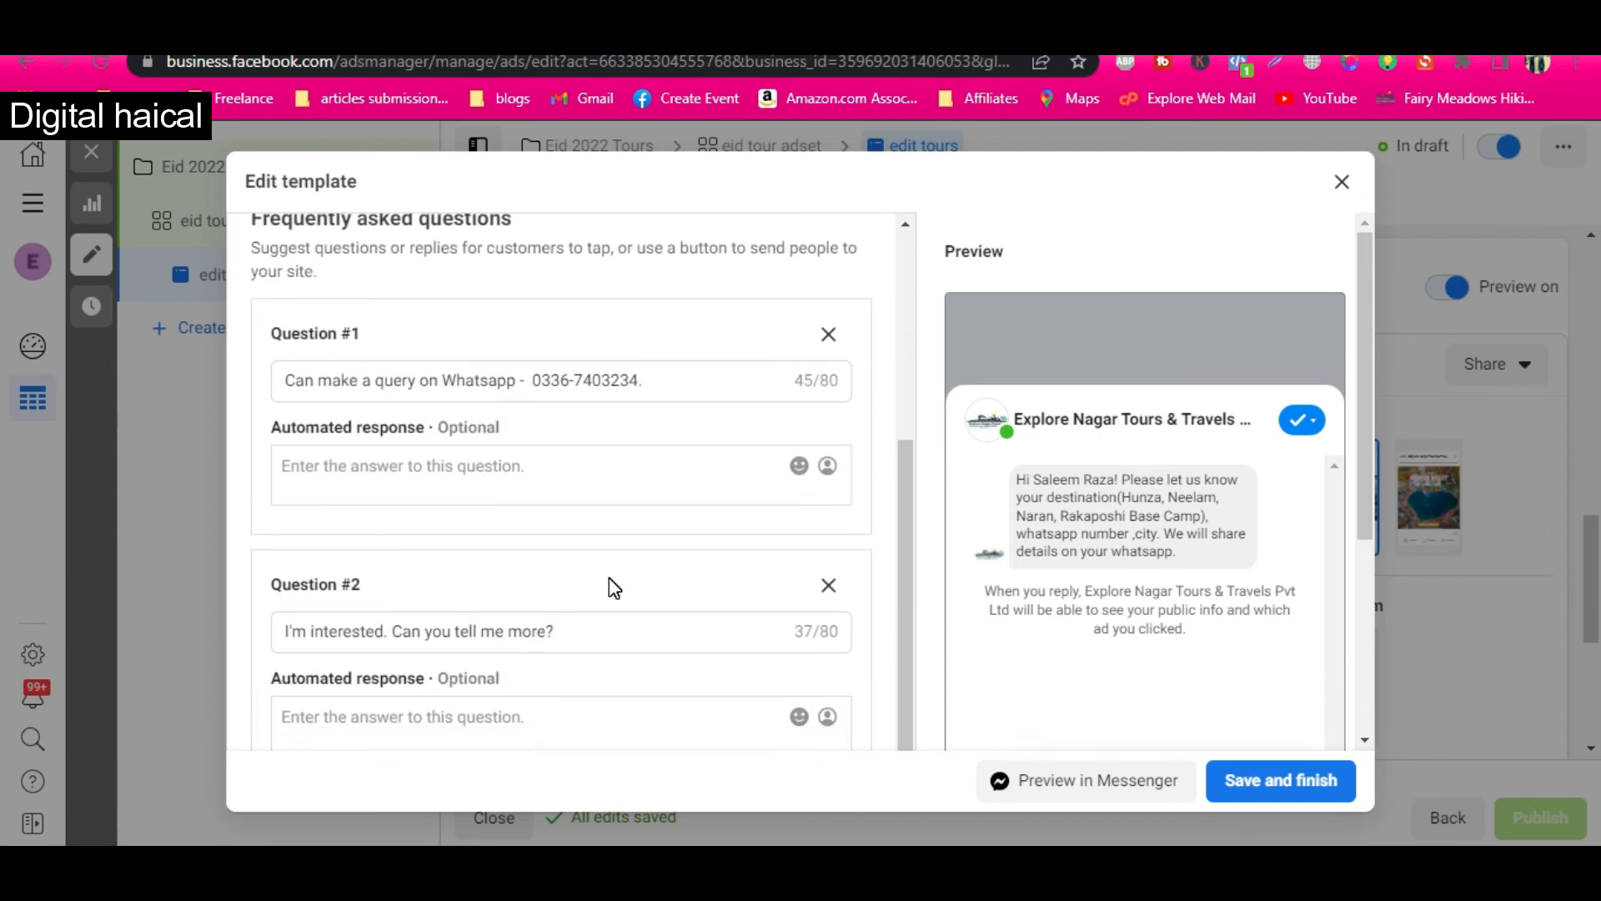
{"action": "left_click", "coordinate": [1256, 771]}
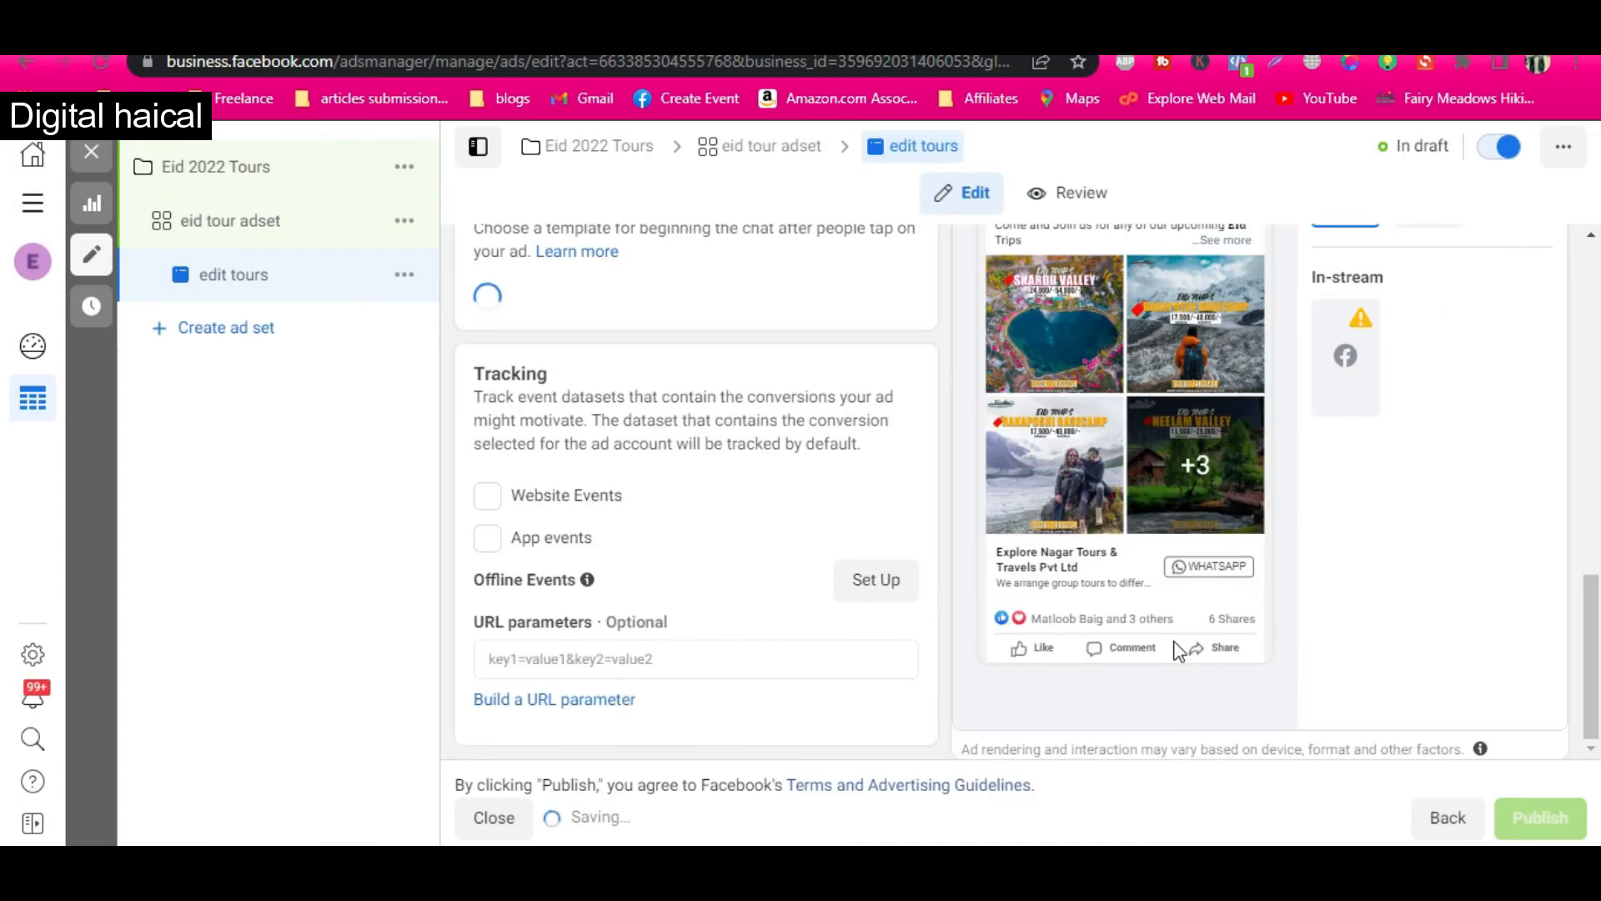
- Review the ad's tracking options and the explanation of offline events alongside the feed preview
{"action": "scroll", "coordinate": [1183, 601], "scroll_direction": "down", "scroll_amount": 3}
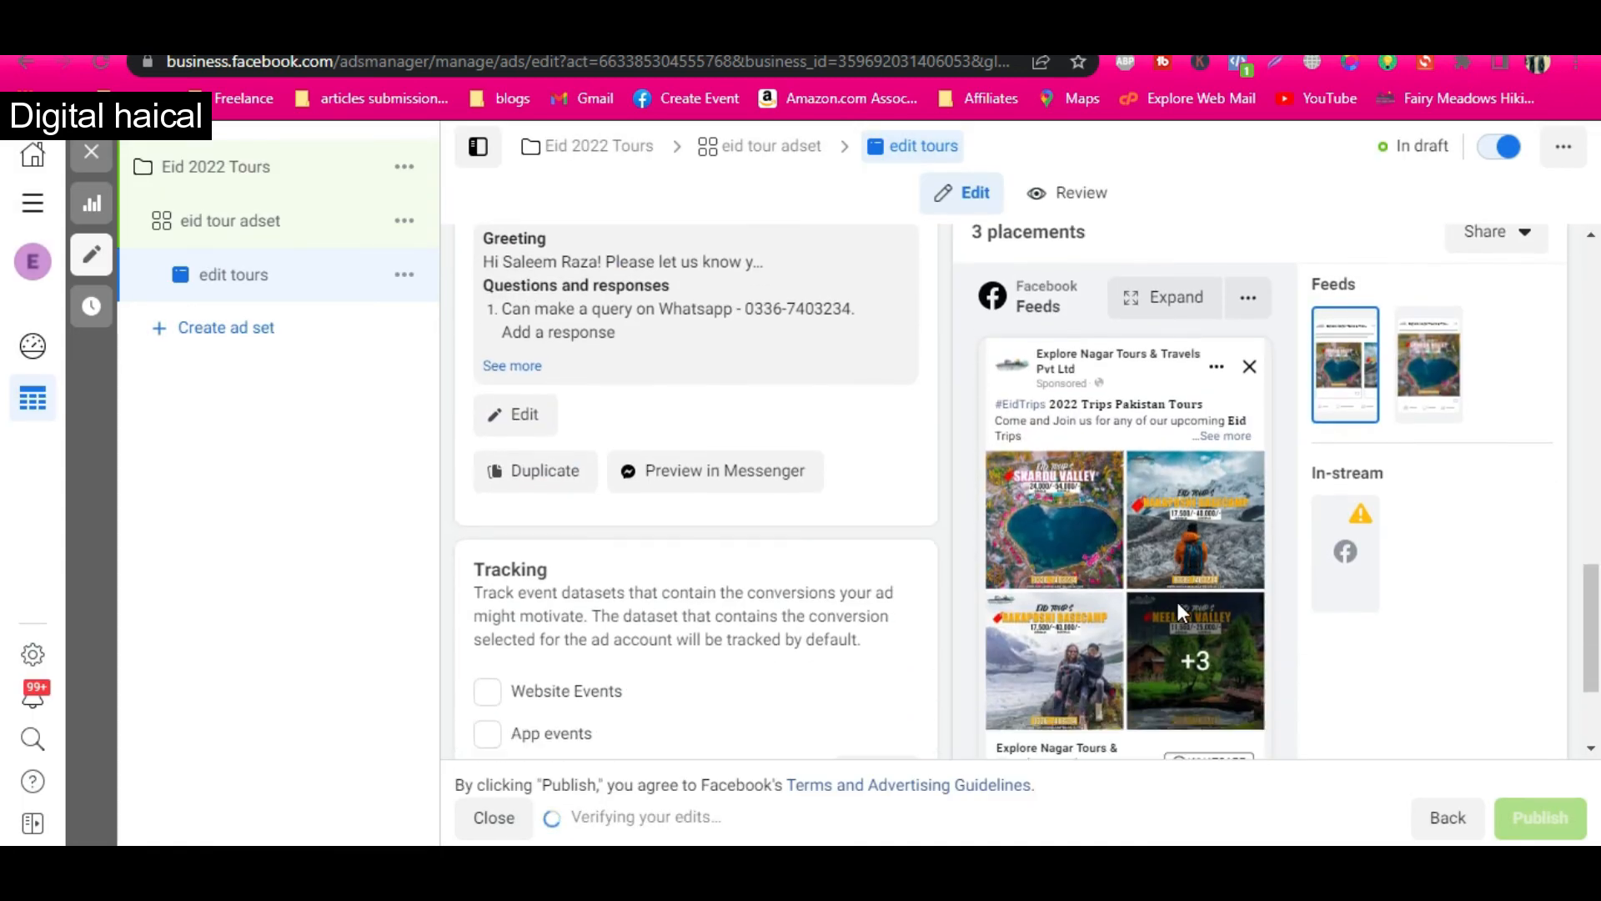
{"action": "scroll", "coordinate": [1090, 493], "scroll_direction": "down", "scroll_amount": 2}
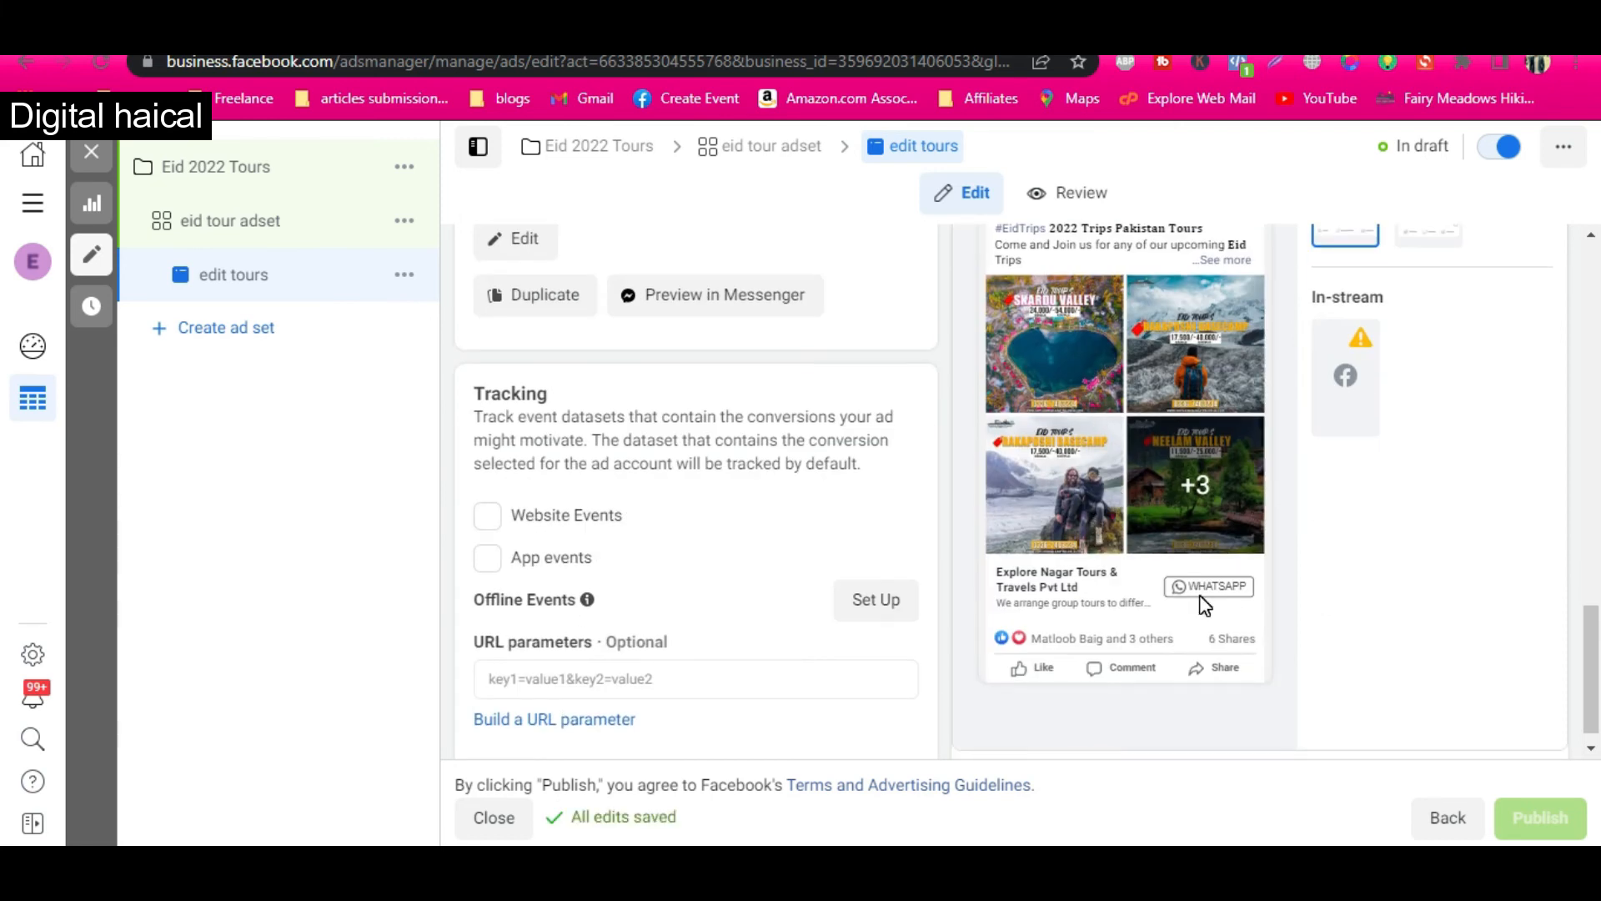
{"action": "scroll", "coordinate": [665, 624], "scroll_direction": "up", "scroll_amount": 1}
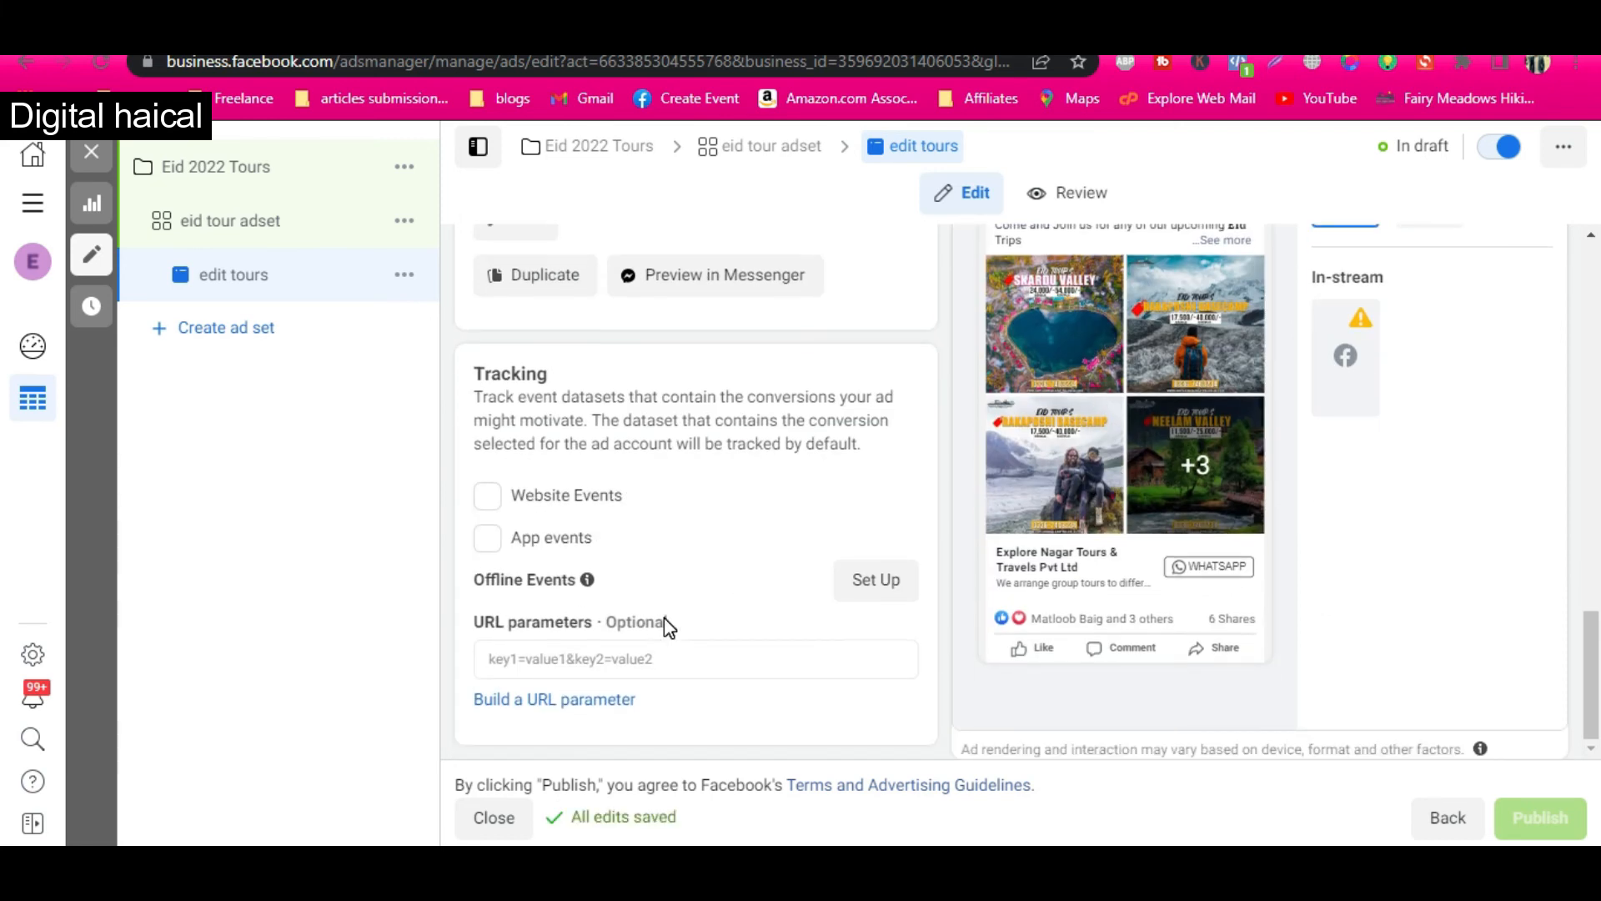
{"action": "scroll", "coordinate": [667, 618], "scroll_direction": "up", "scroll_amount": 2}
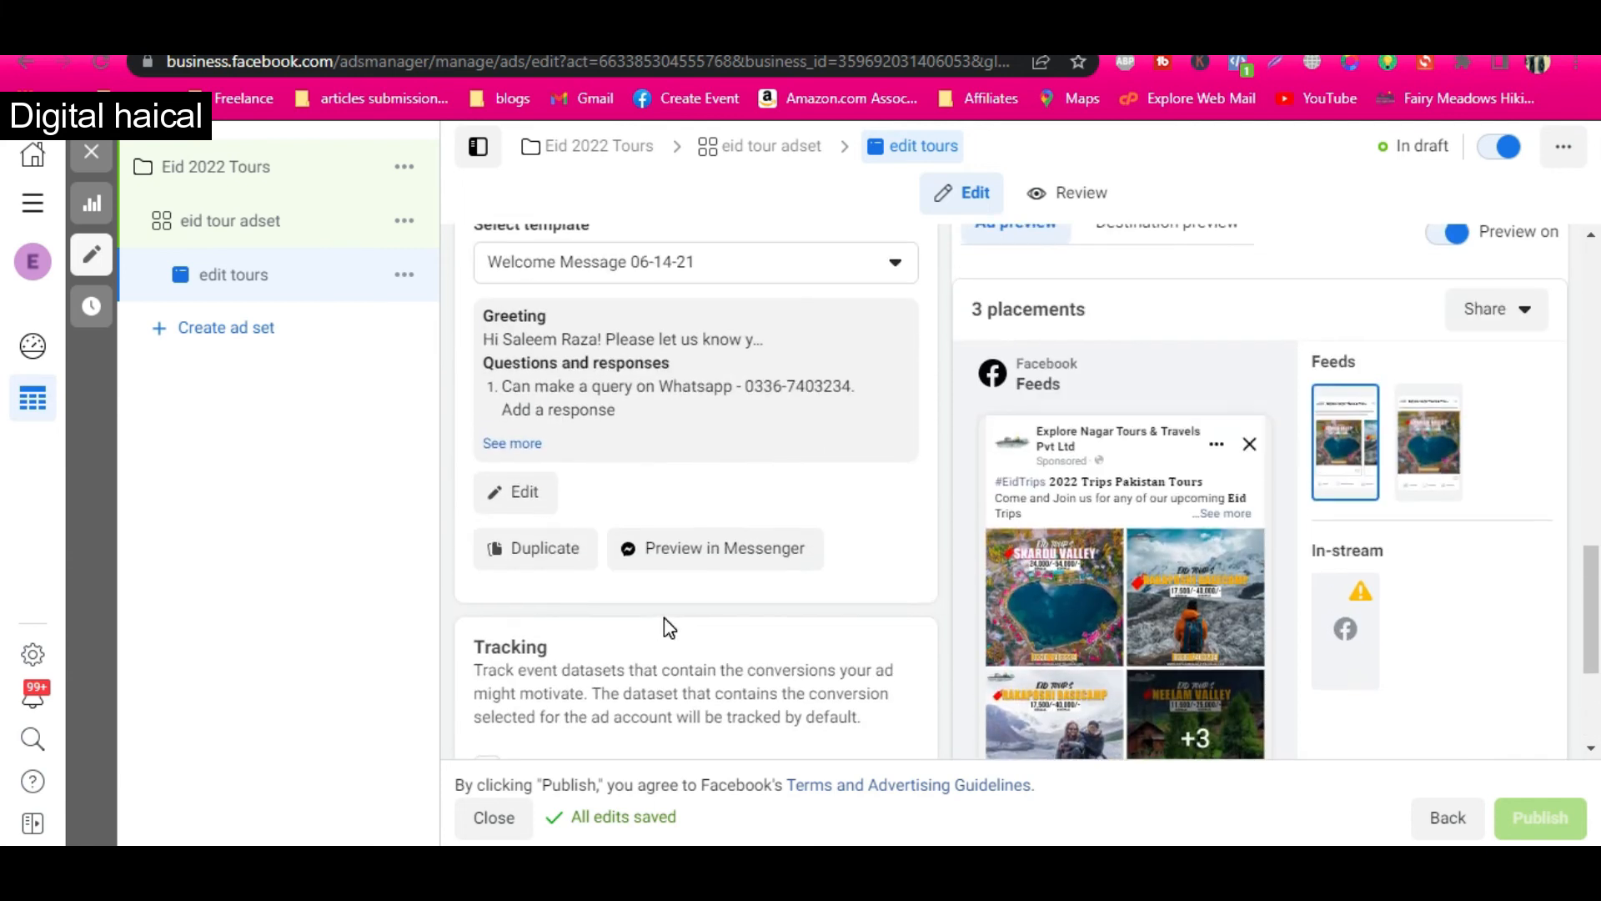
{"action": "scroll", "coordinate": [509, 695], "scroll_direction": "down", "scroll_amount": 2}
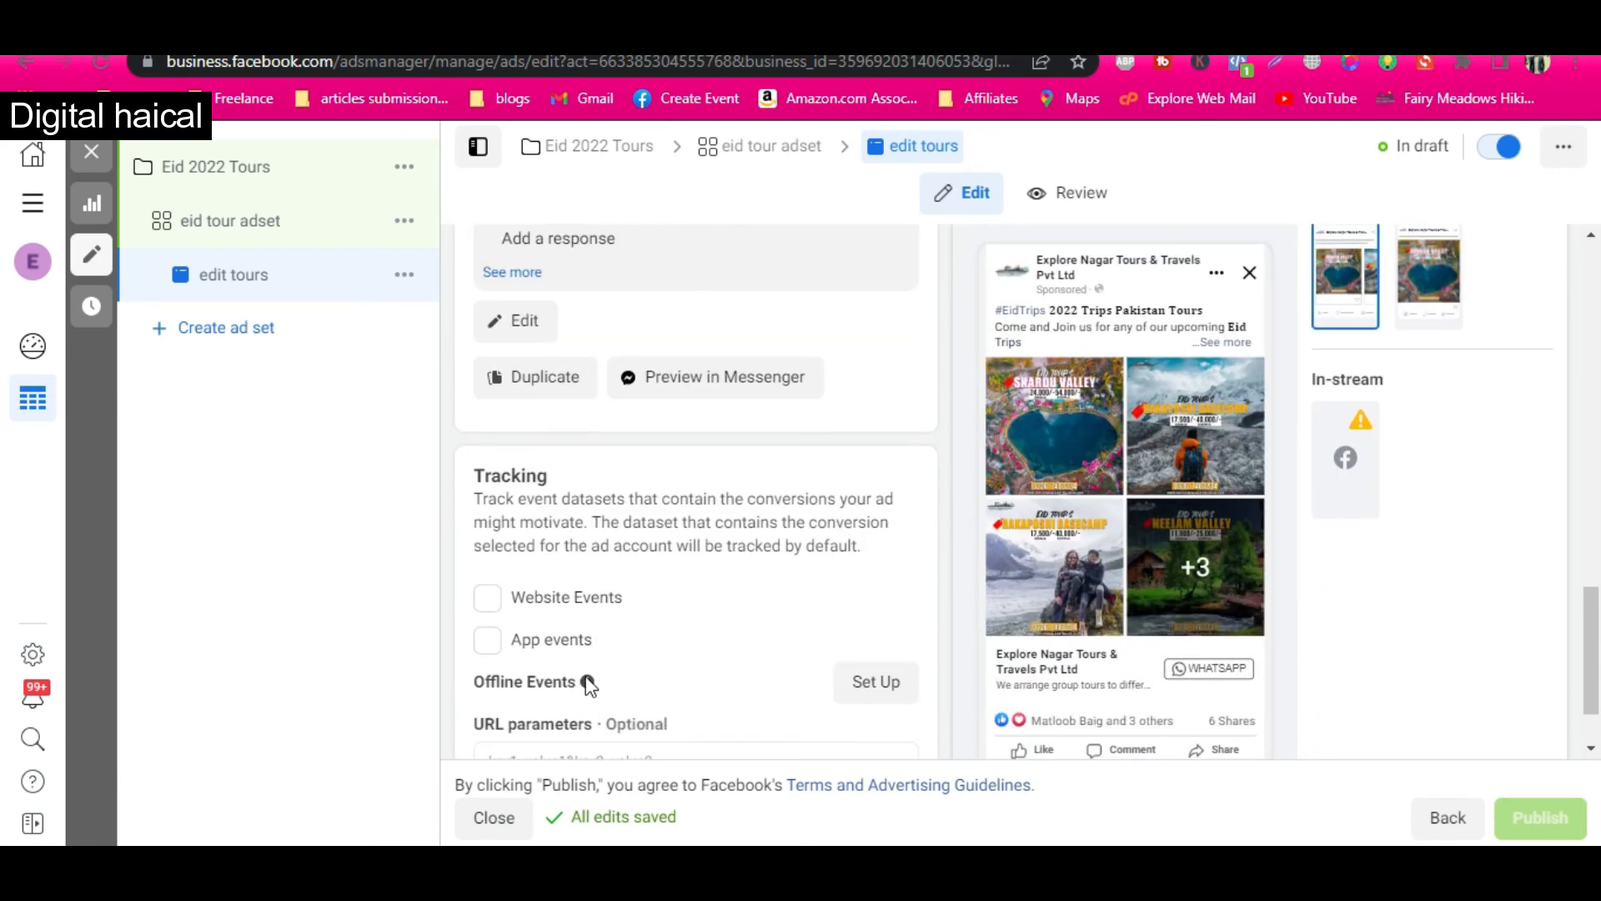
{"action": "scroll", "coordinate": [581, 598], "scroll_direction": "down", "scroll_amount": 2}
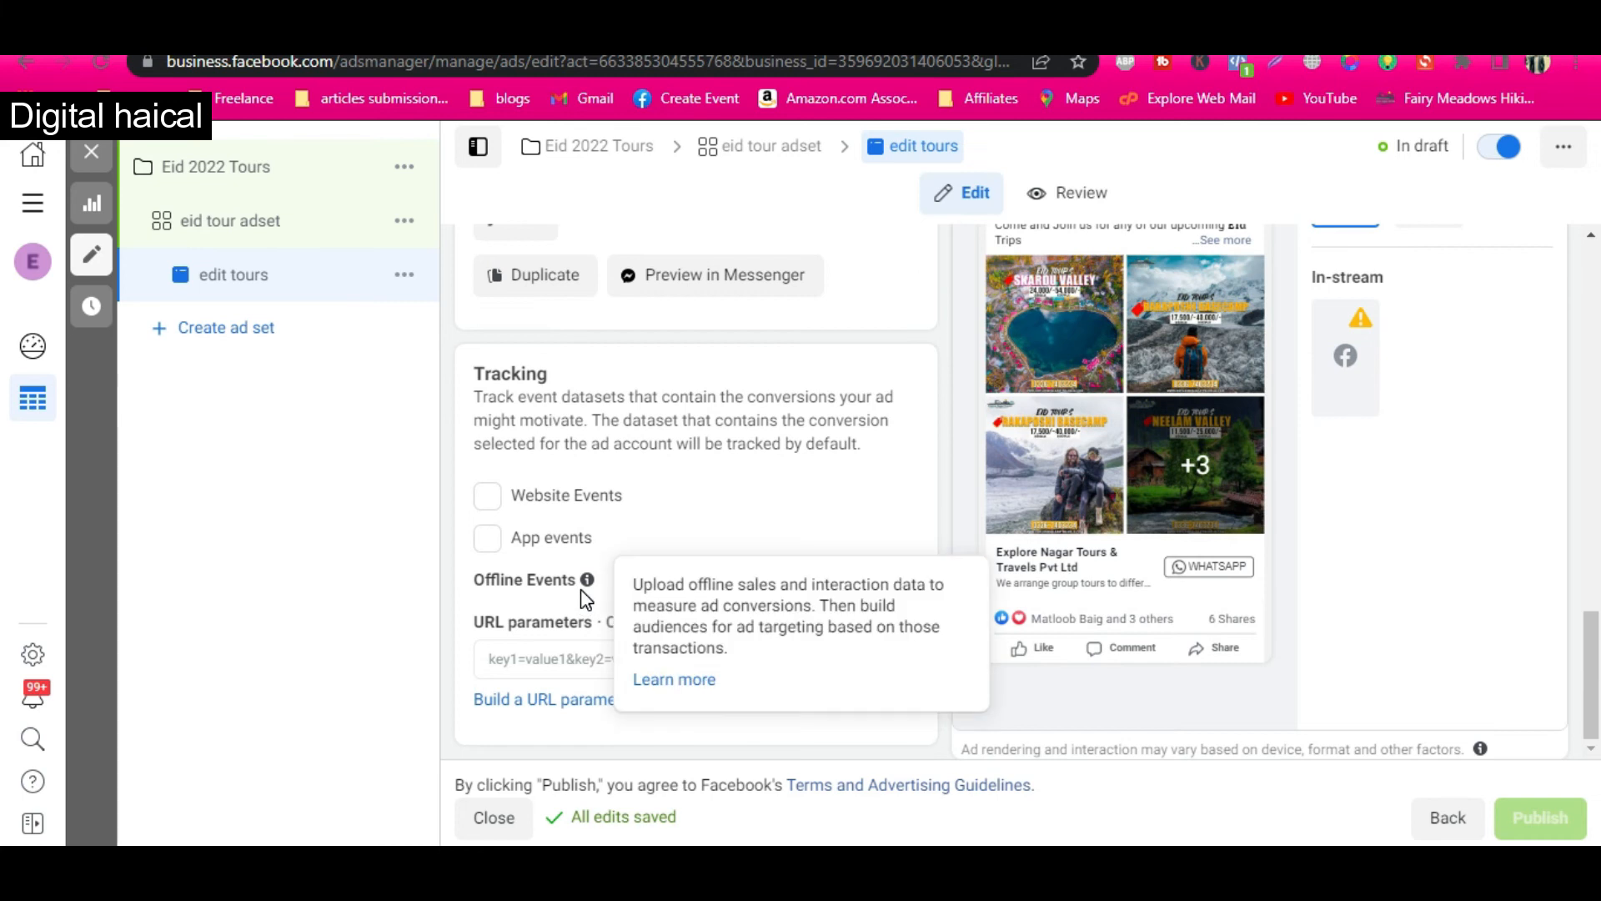
- Check the ad's call-to-action choices and keep Send WhatsApp message
{"action": "scroll", "coordinate": [655, 506], "scroll_direction": "up", "scroll_amount": 8}
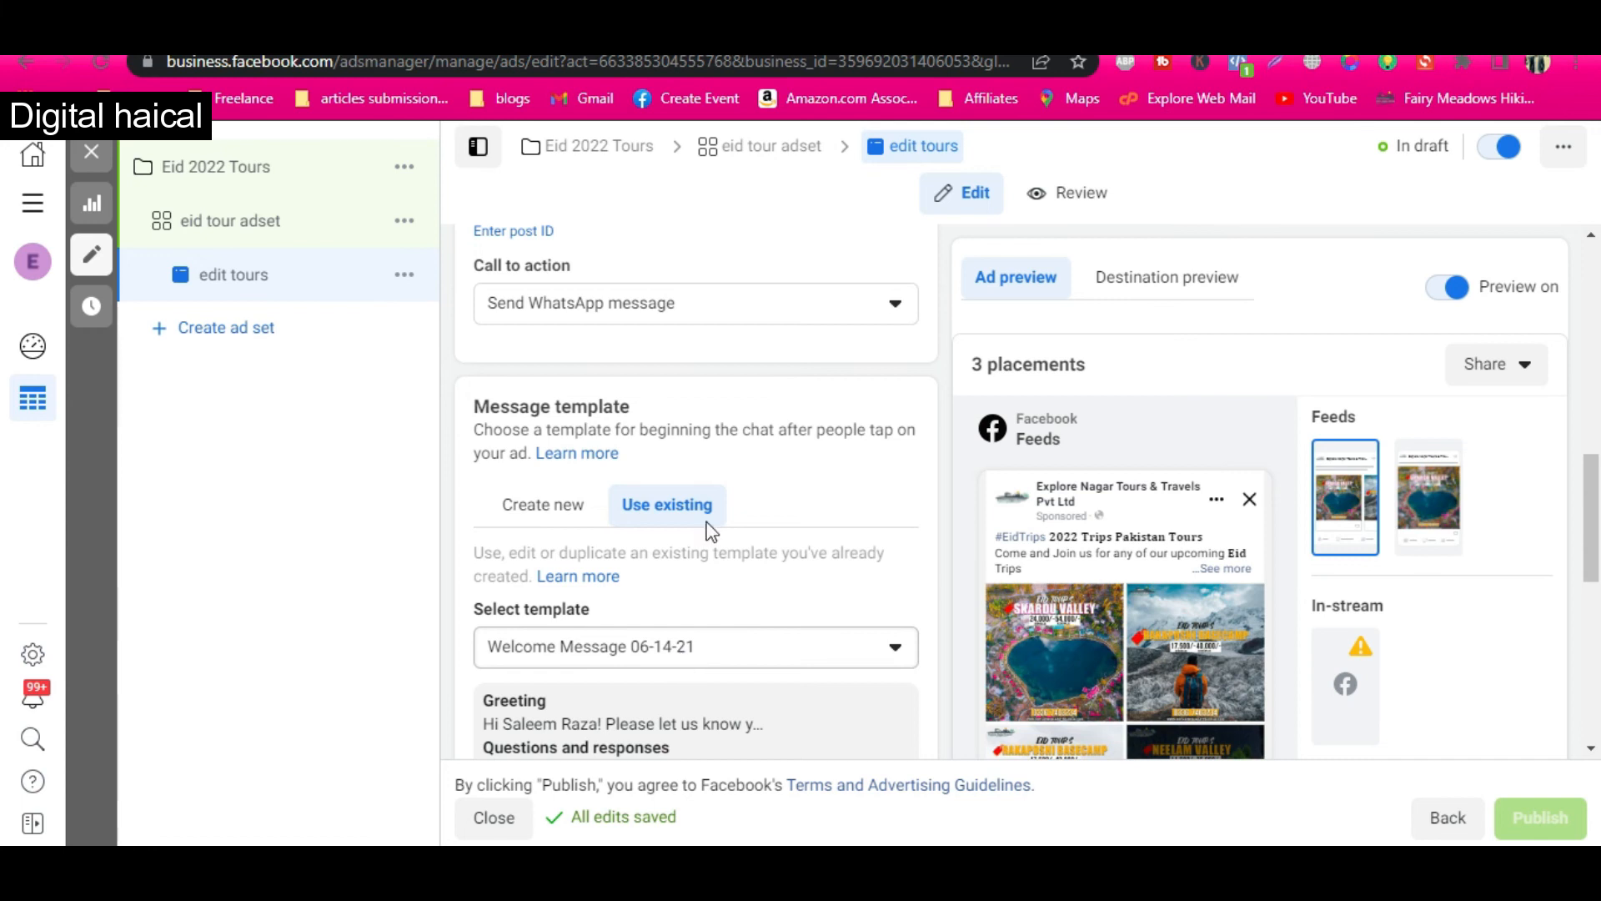
{"action": "scroll", "coordinate": [734, 430], "scroll_direction": "up", "scroll_amount": 1}
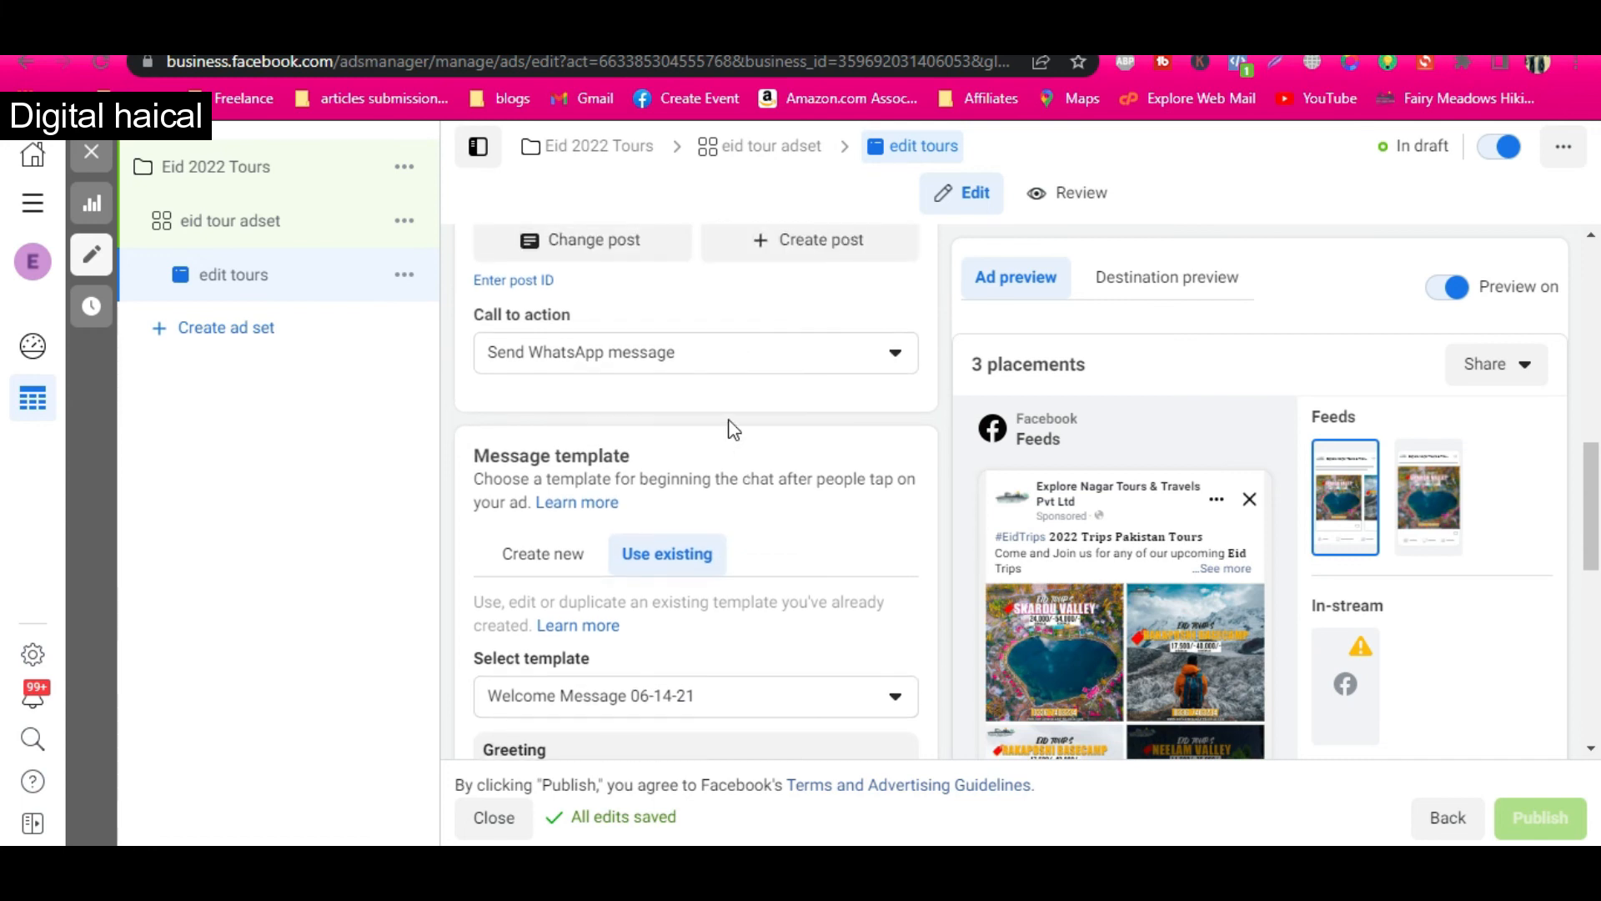
{"action": "left_click", "coordinate": [576, 354]}
{"action": "left_click", "coordinate": [583, 449]}
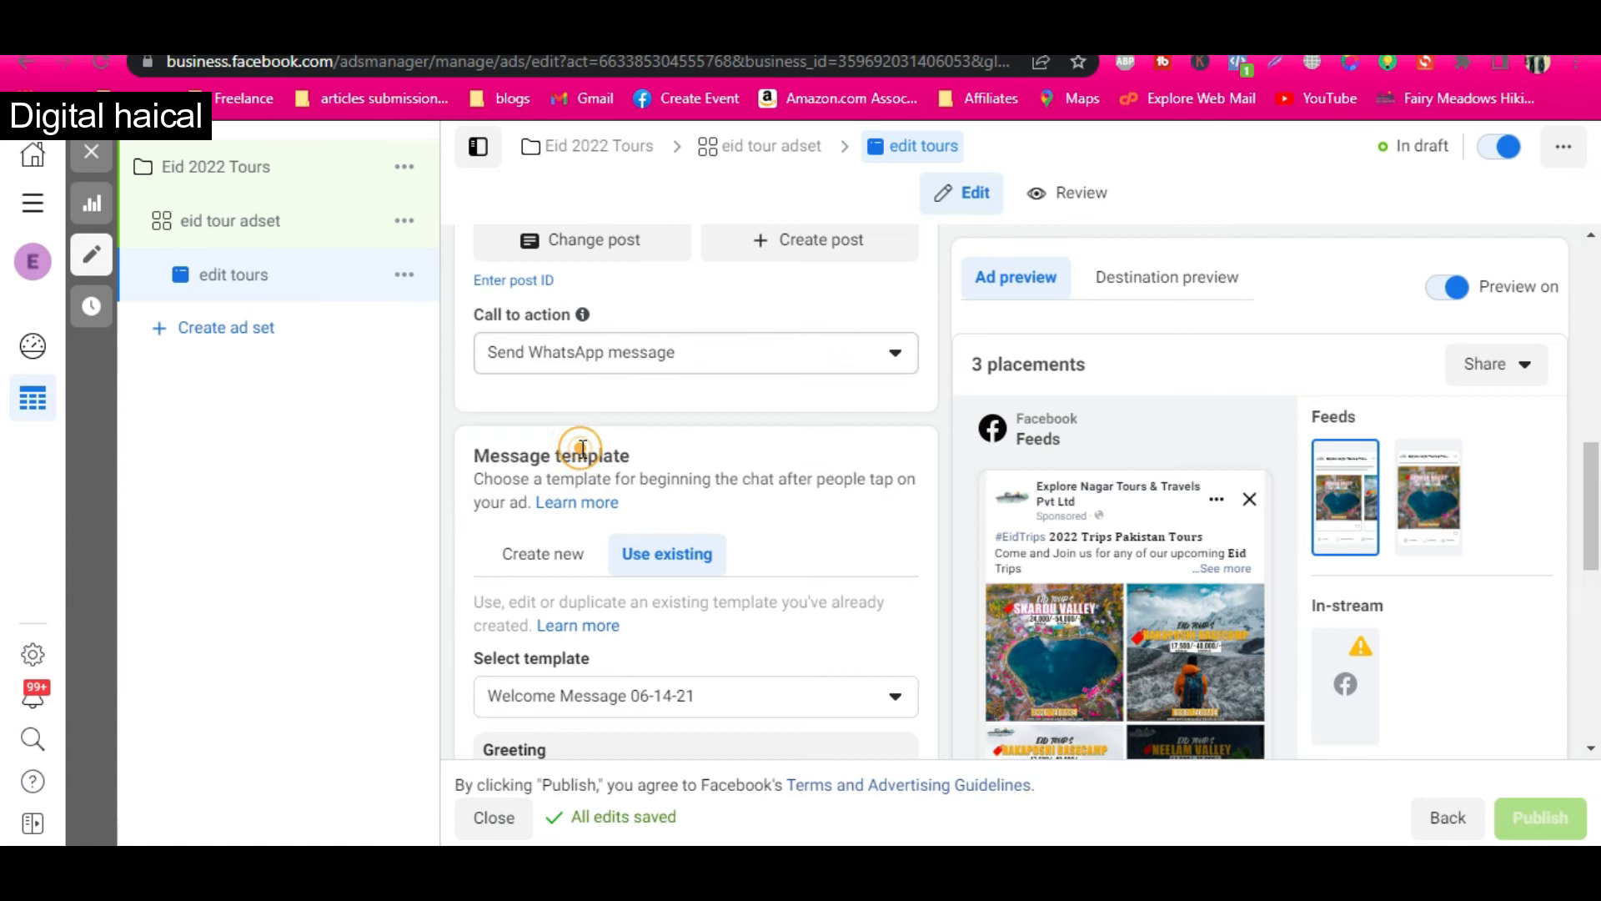
- Review the ad setup, creative, message template and tracking sections, and check whether the ad can be published
{"action": "scroll", "coordinate": [624, 379], "scroll_direction": "up", "scroll_amount": 5}
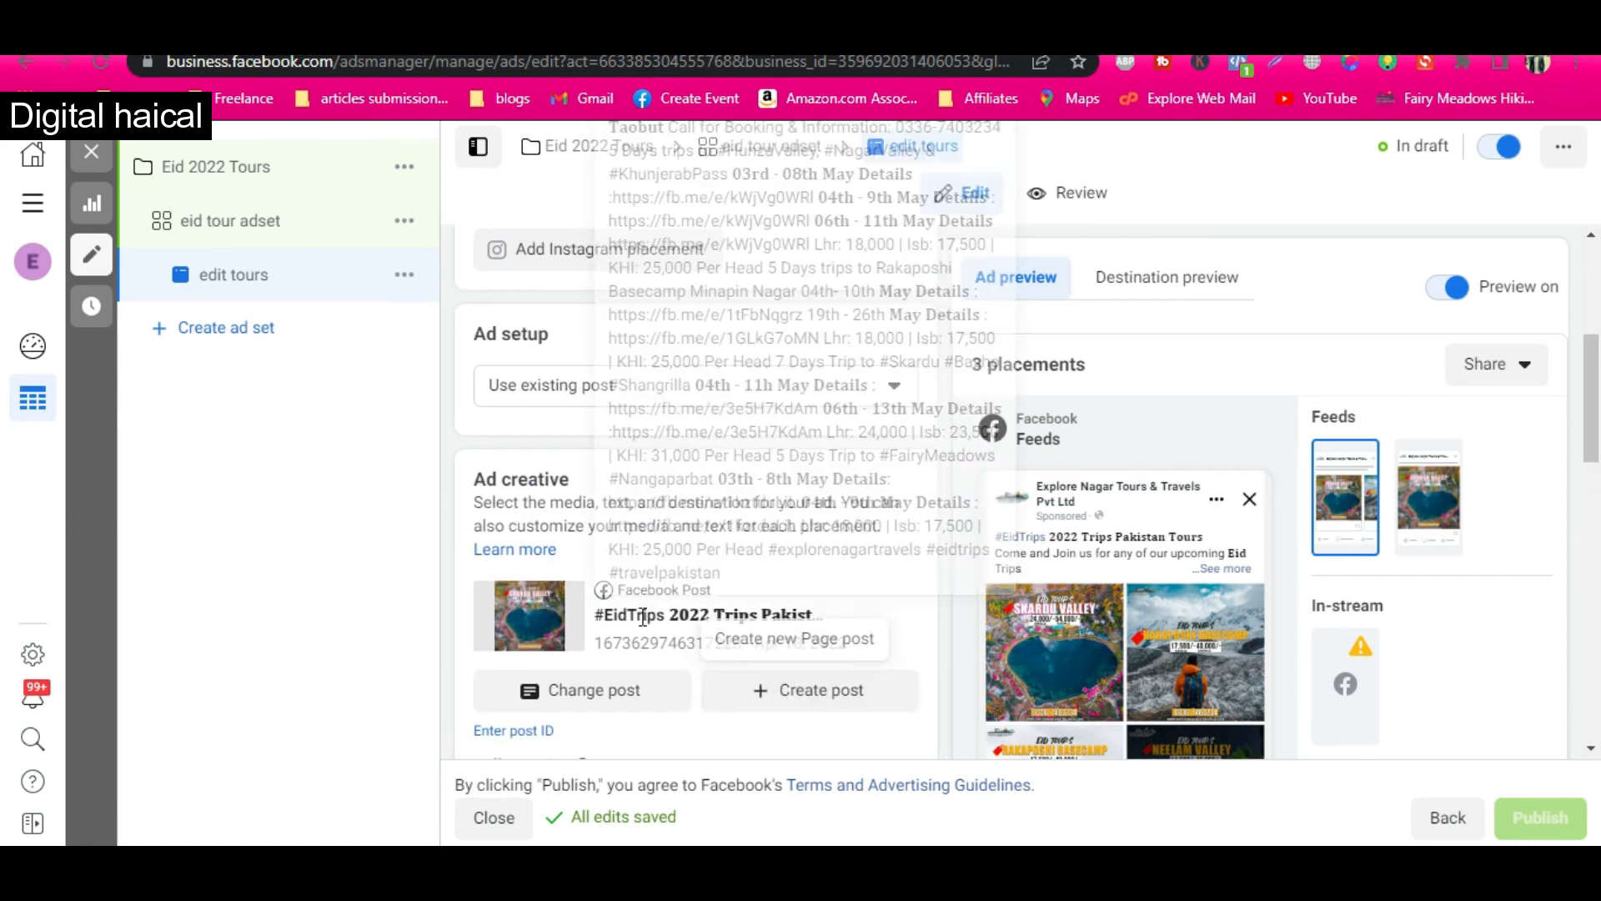
{"action": "scroll", "coordinate": [640, 617], "scroll_direction": "down", "scroll_amount": 1}
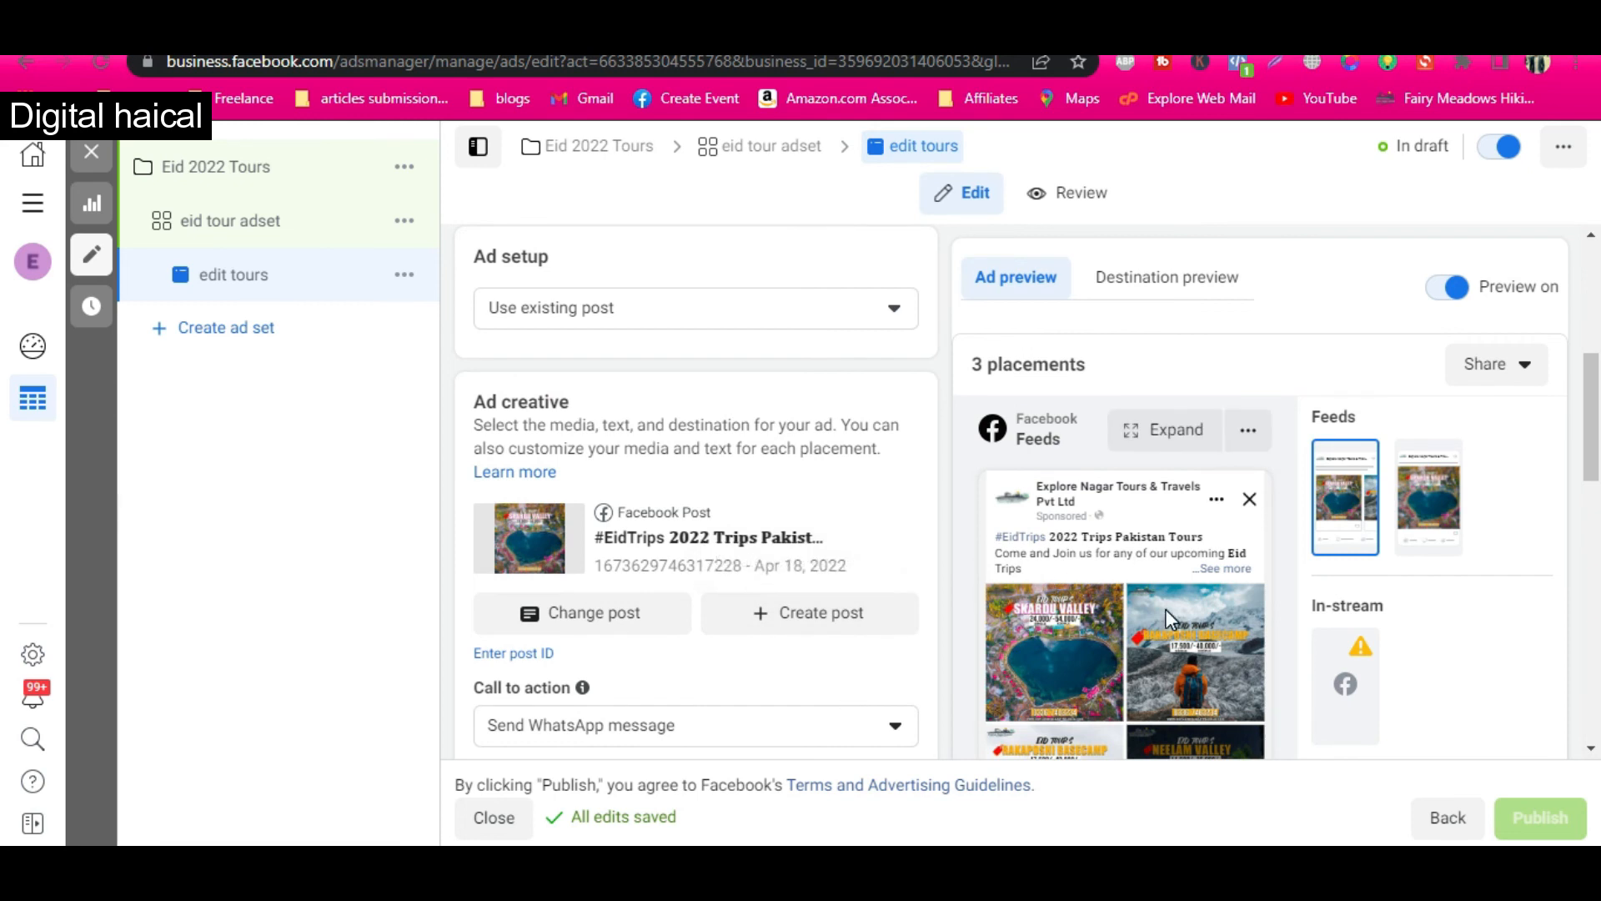
{"action": "scroll", "coordinate": [1165, 609], "scroll_direction": "down", "scroll_amount": 2}
{"action": "scroll", "coordinate": [1165, 609], "scroll_direction": "down", "scroll_amount": 2}
{"action": "scroll", "coordinate": [801, 701], "scroll_direction": "down", "scroll_amount": 4}
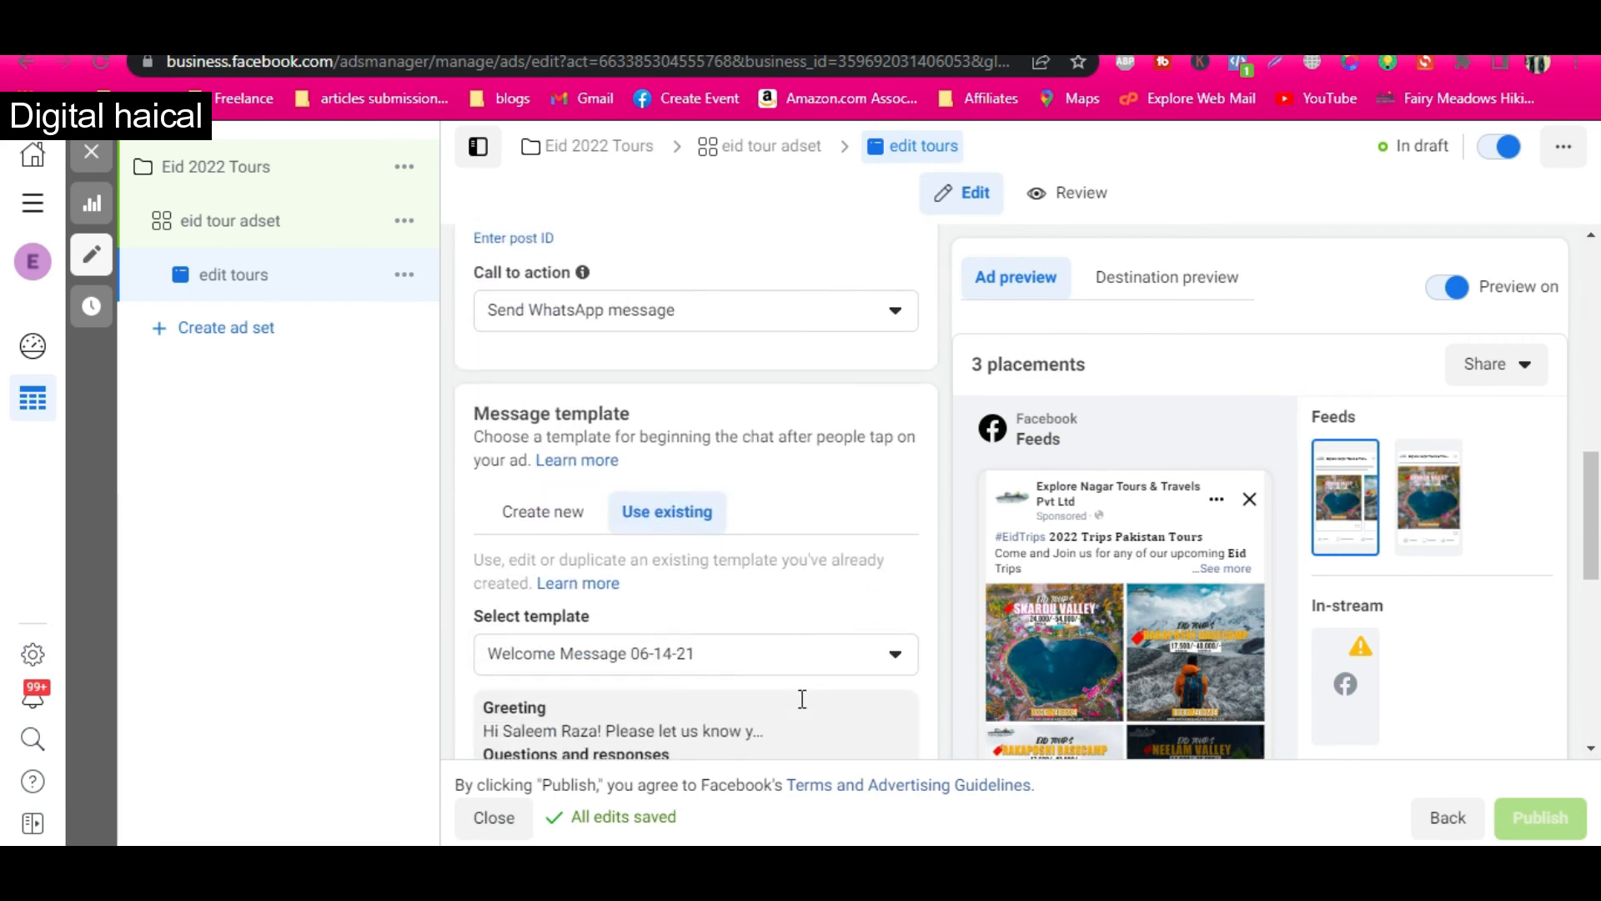
{"action": "scroll", "coordinate": [801, 709], "scroll_direction": "down", "scroll_amount": 5}
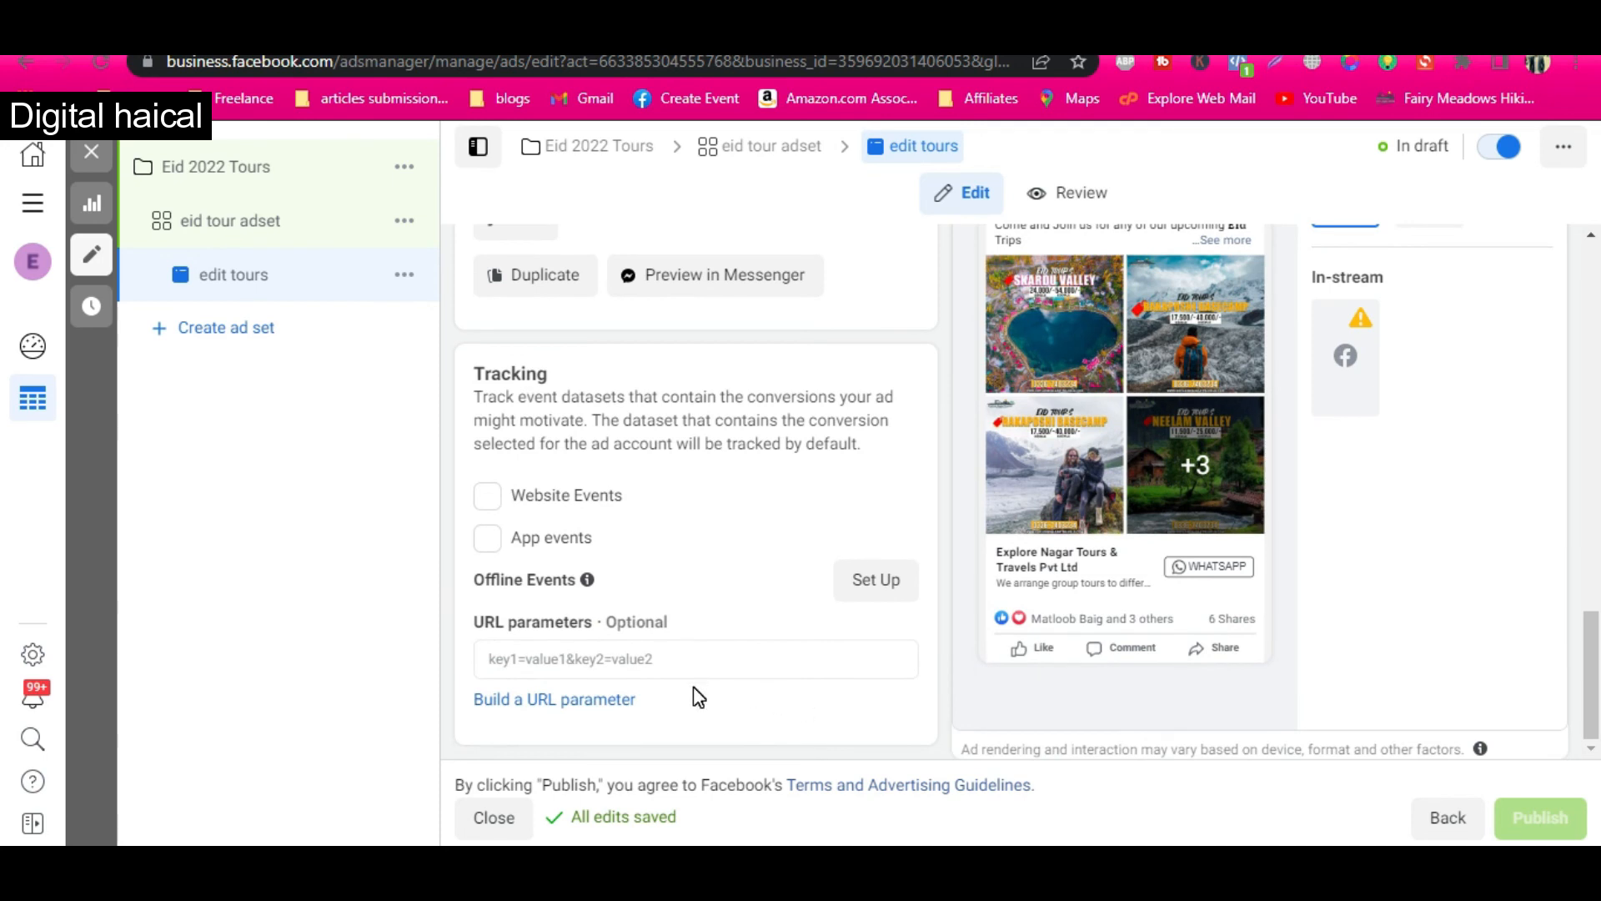
{"action": "mouse_move", "coordinate": [1544, 830]}
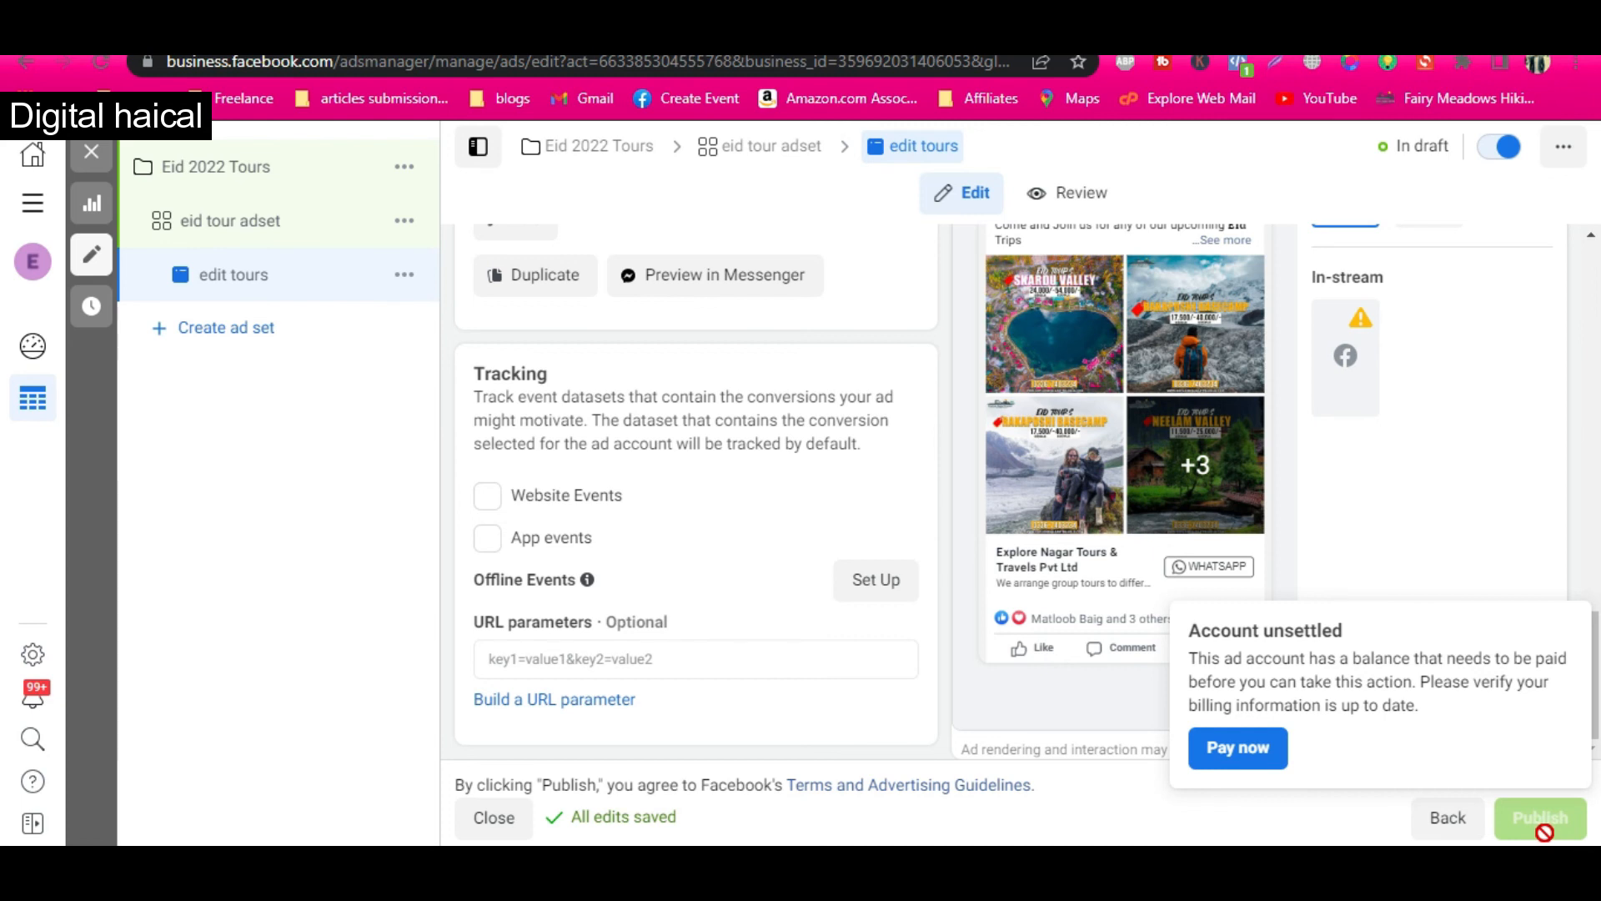
{"action": "mouse_move", "coordinate": [665, 619]}
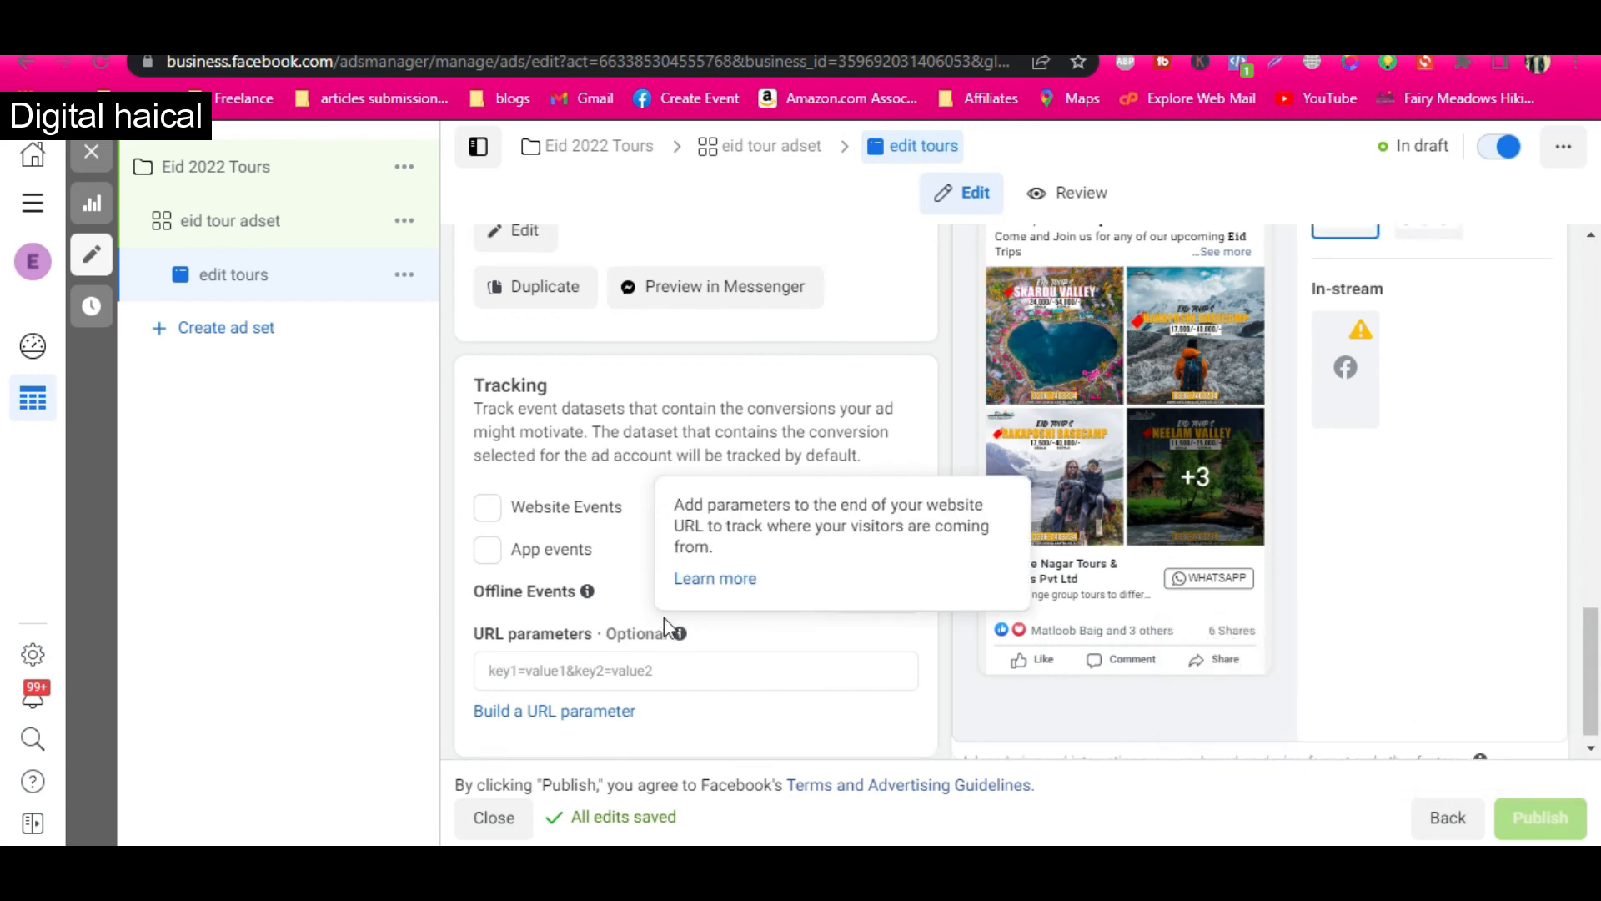
{"action": "scroll", "coordinate": [664, 617], "scroll_direction": "up", "scroll_amount": 3}
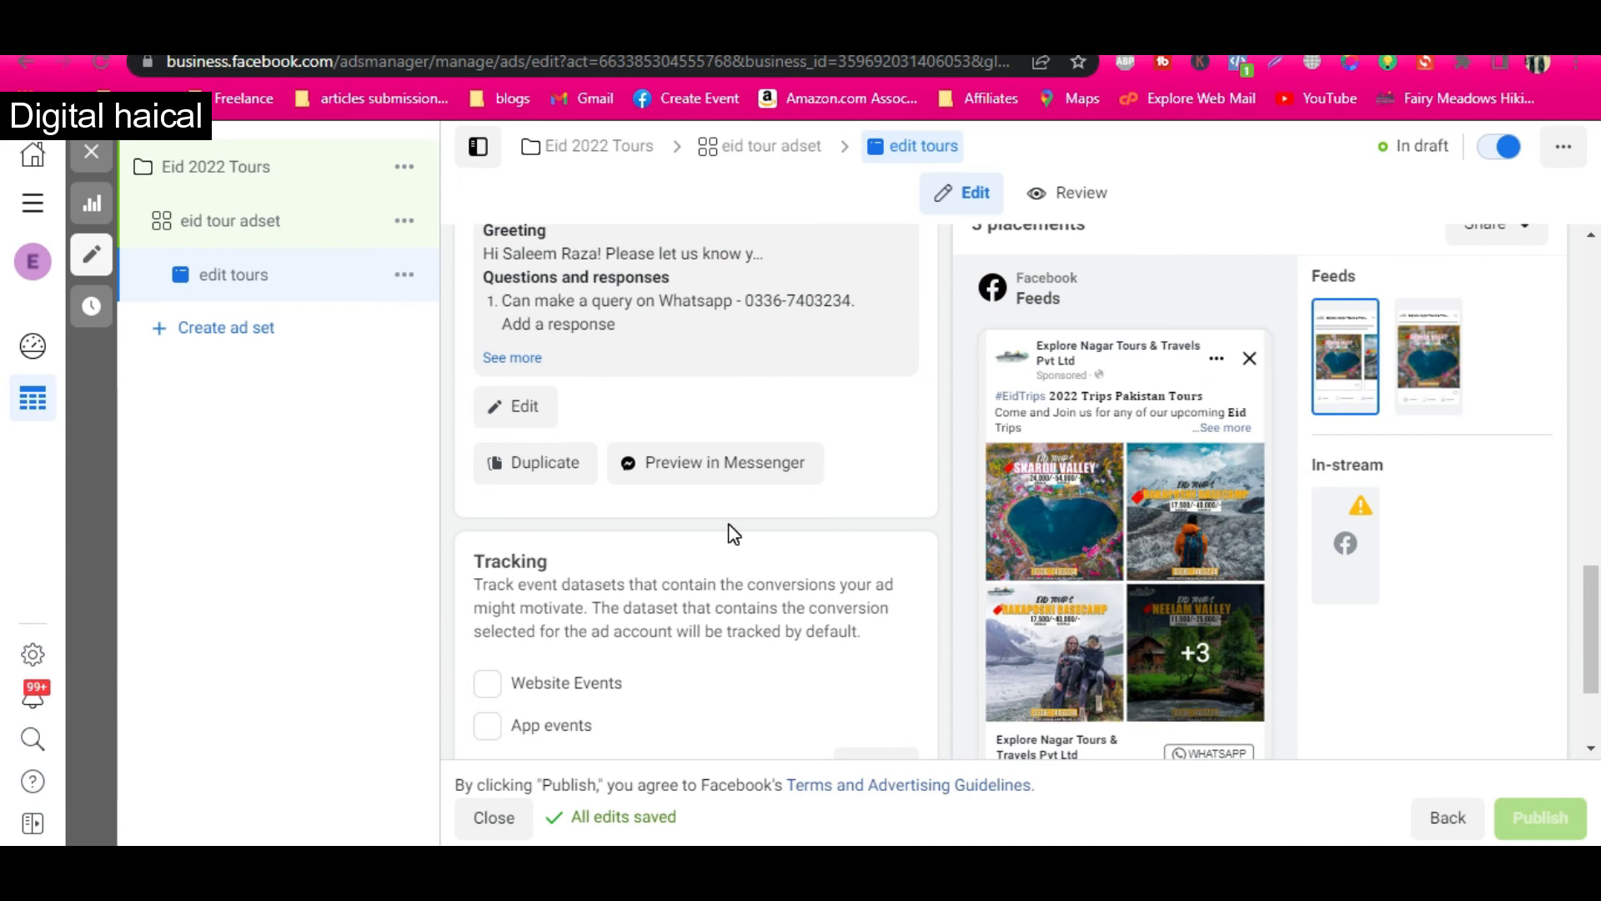
{"action": "scroll", "coordinate": [730, 533], "scroll_direction": "up", "scroll_amount": 2}
{"action": "scroll", "coordinate": [731, 534], "scroll_direction": "up", "scroll_amount": 2}
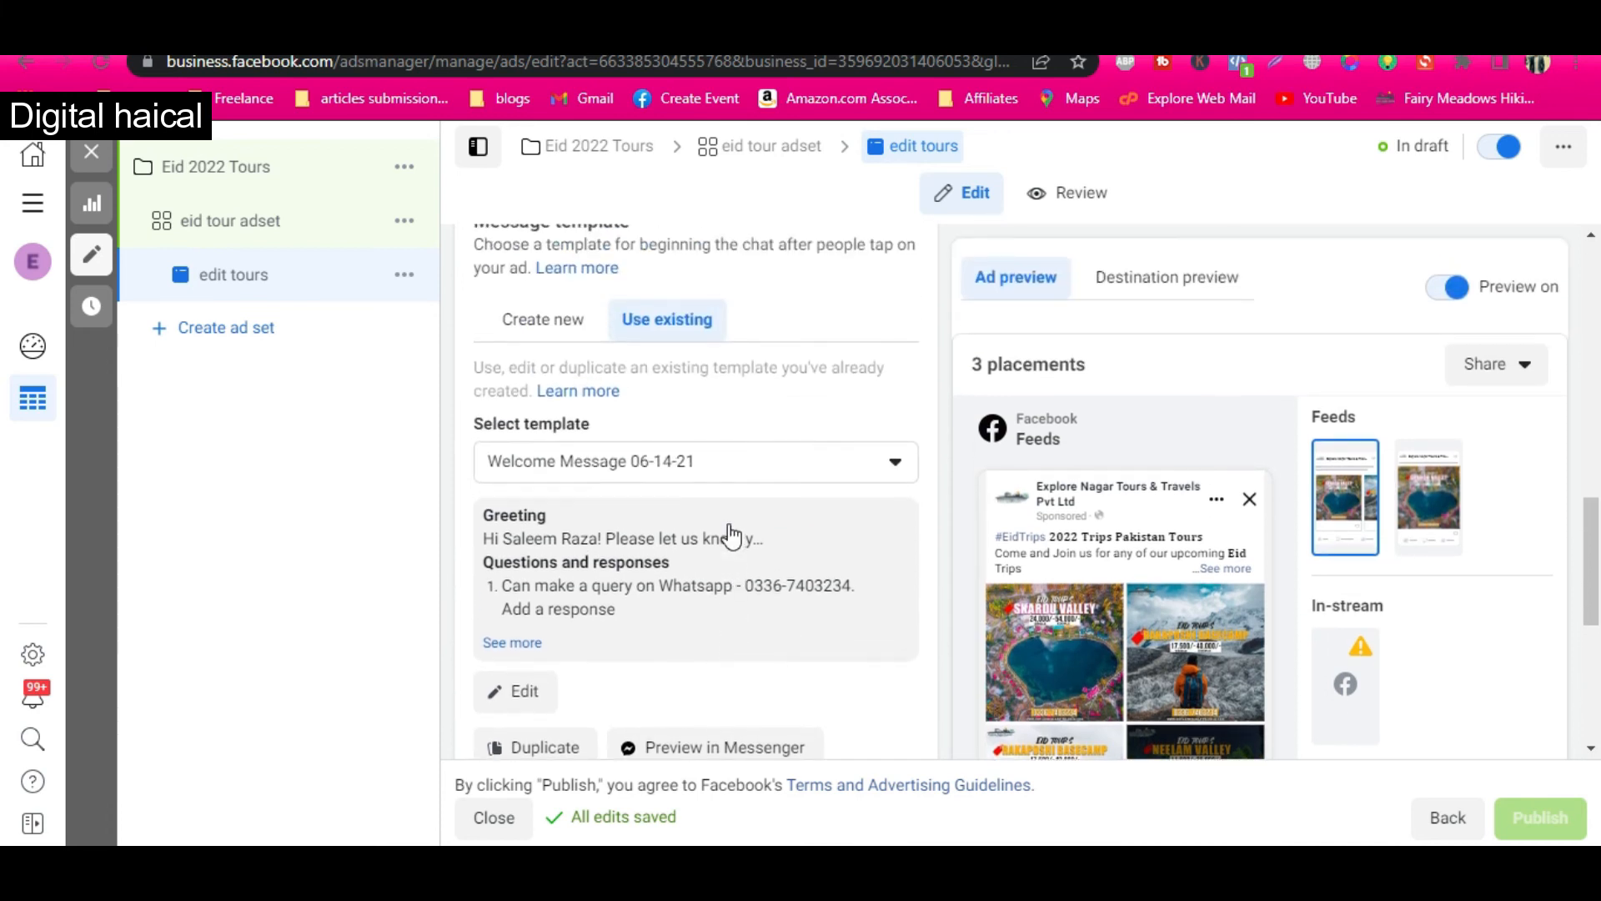
{"action": "scroll", "coordinate": [732, 534], "scroll_direction": "up", "scroll_amount": 1}
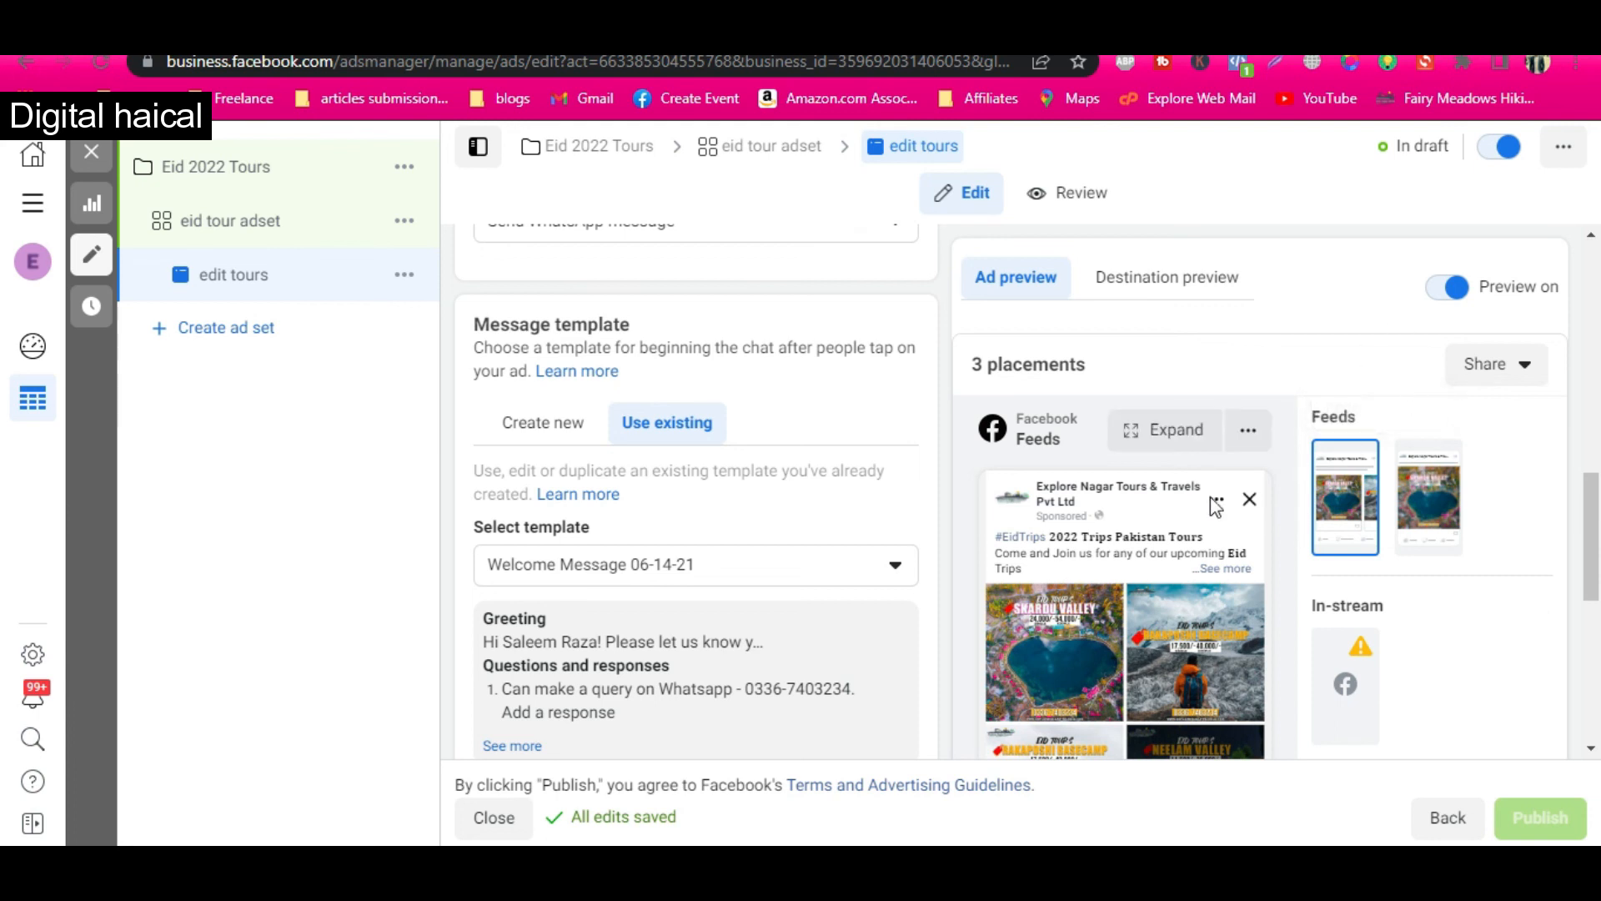
- Turn on link sharing for the edit tours ad preview and create a link active for 30 days
{"action": "scroll", "coordinate": [1213, 554], "scroll_direction": "down", "scroll_amount": 2}
{"action": "left_click", "coordinate": [1493, 365]}
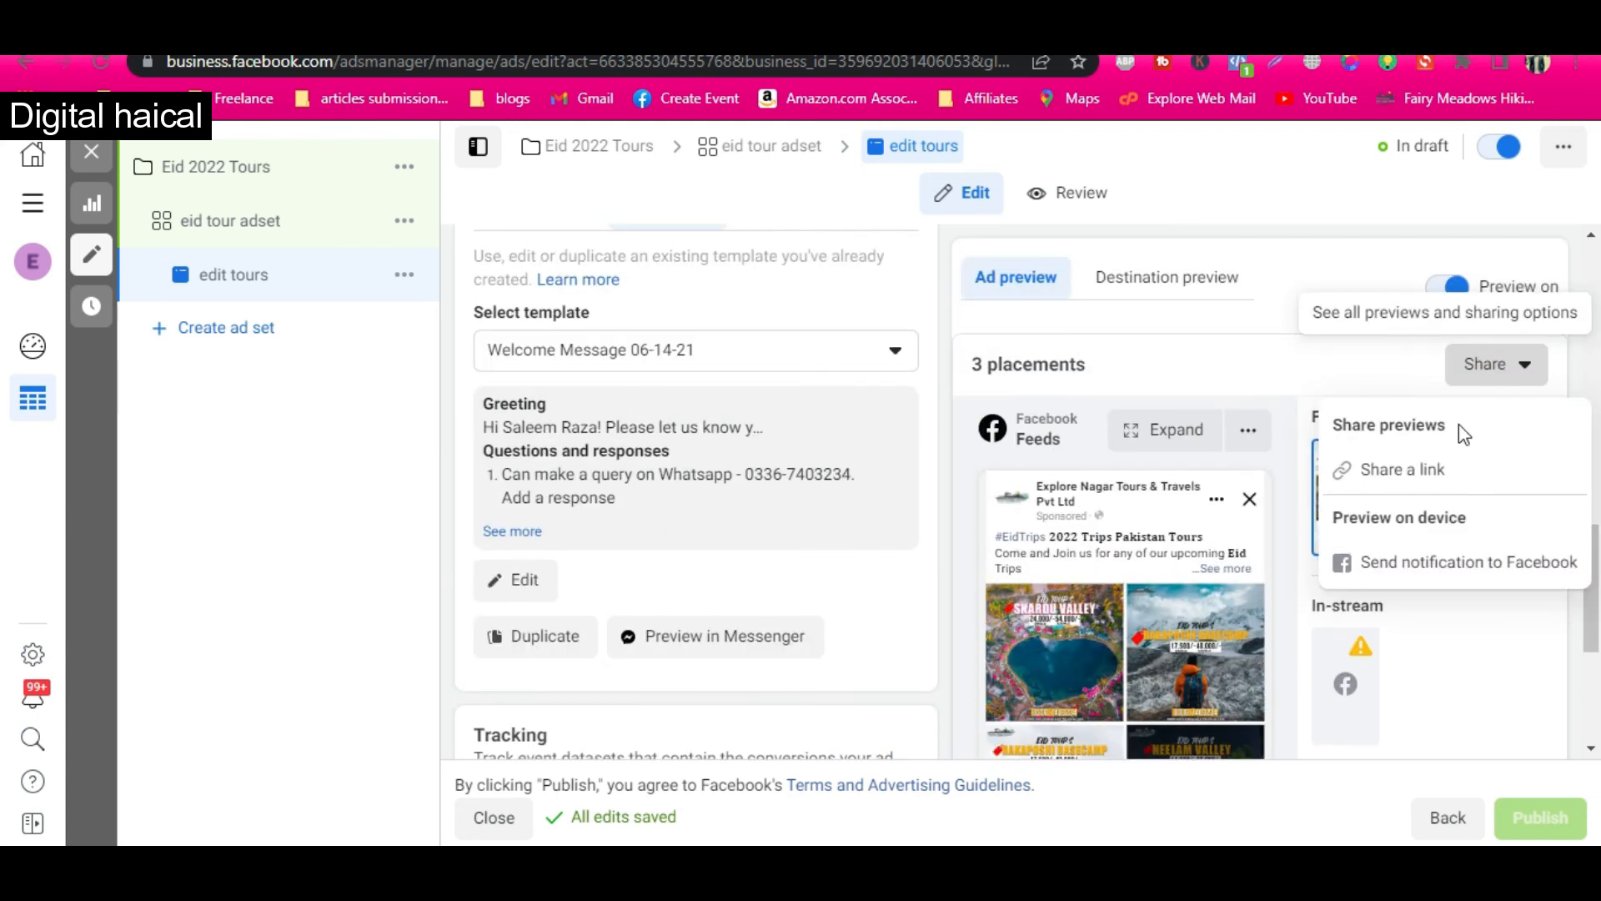
{"action": "left_click", "coordinate": [1428, 467]}
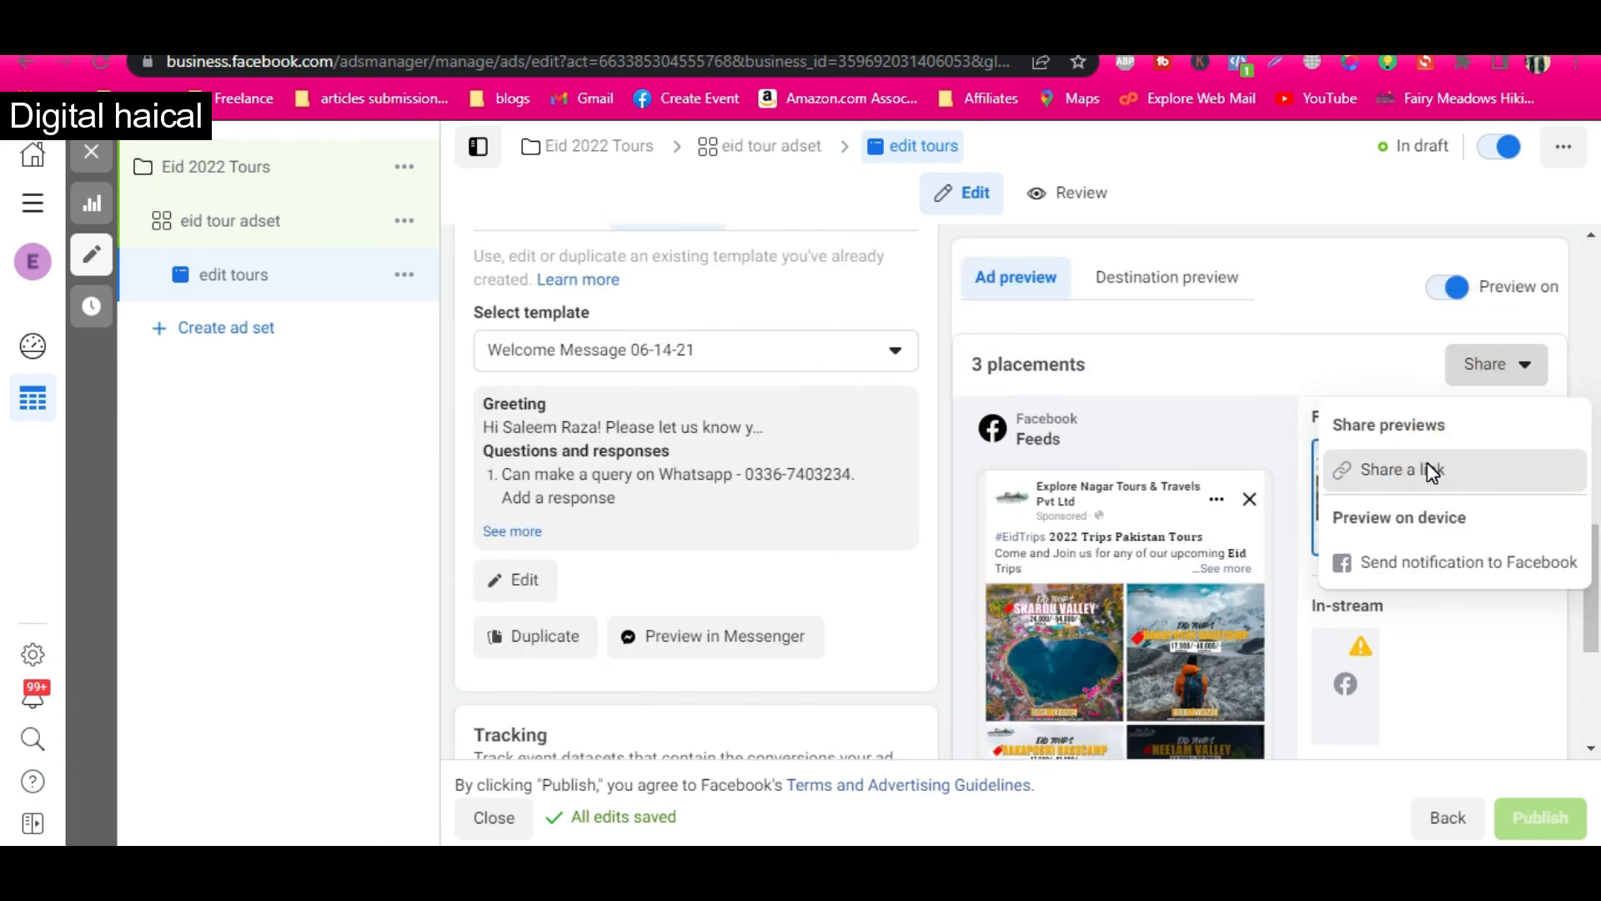
{"action": "left_click", "coordinate": [1428, 467]}
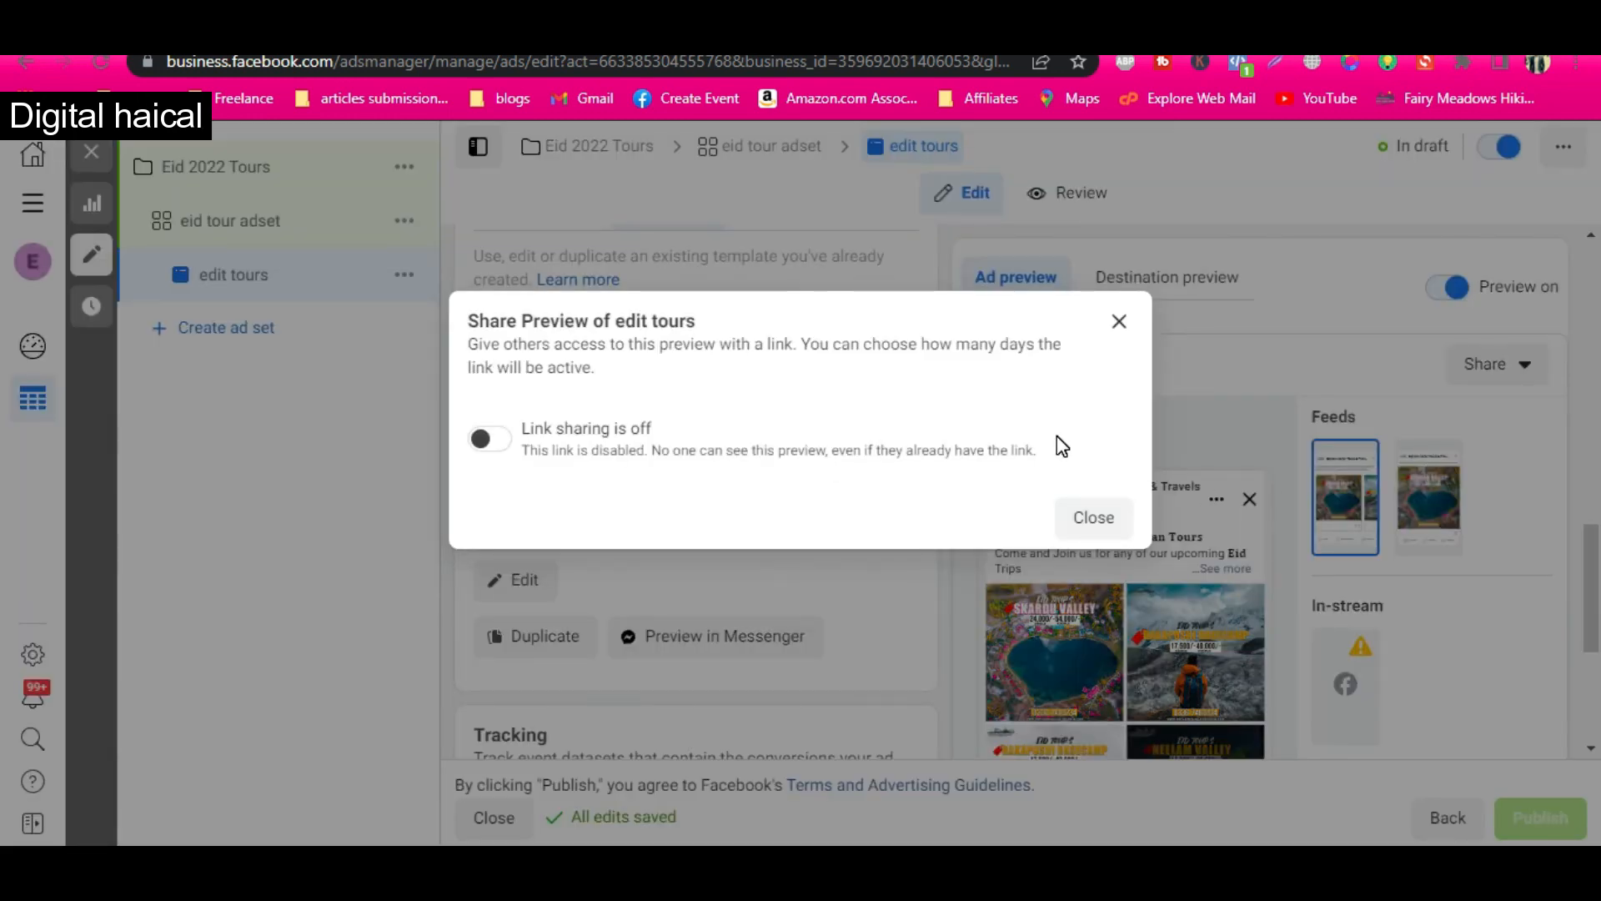
{"action": "left_click", "coordinate": [491, 439]}
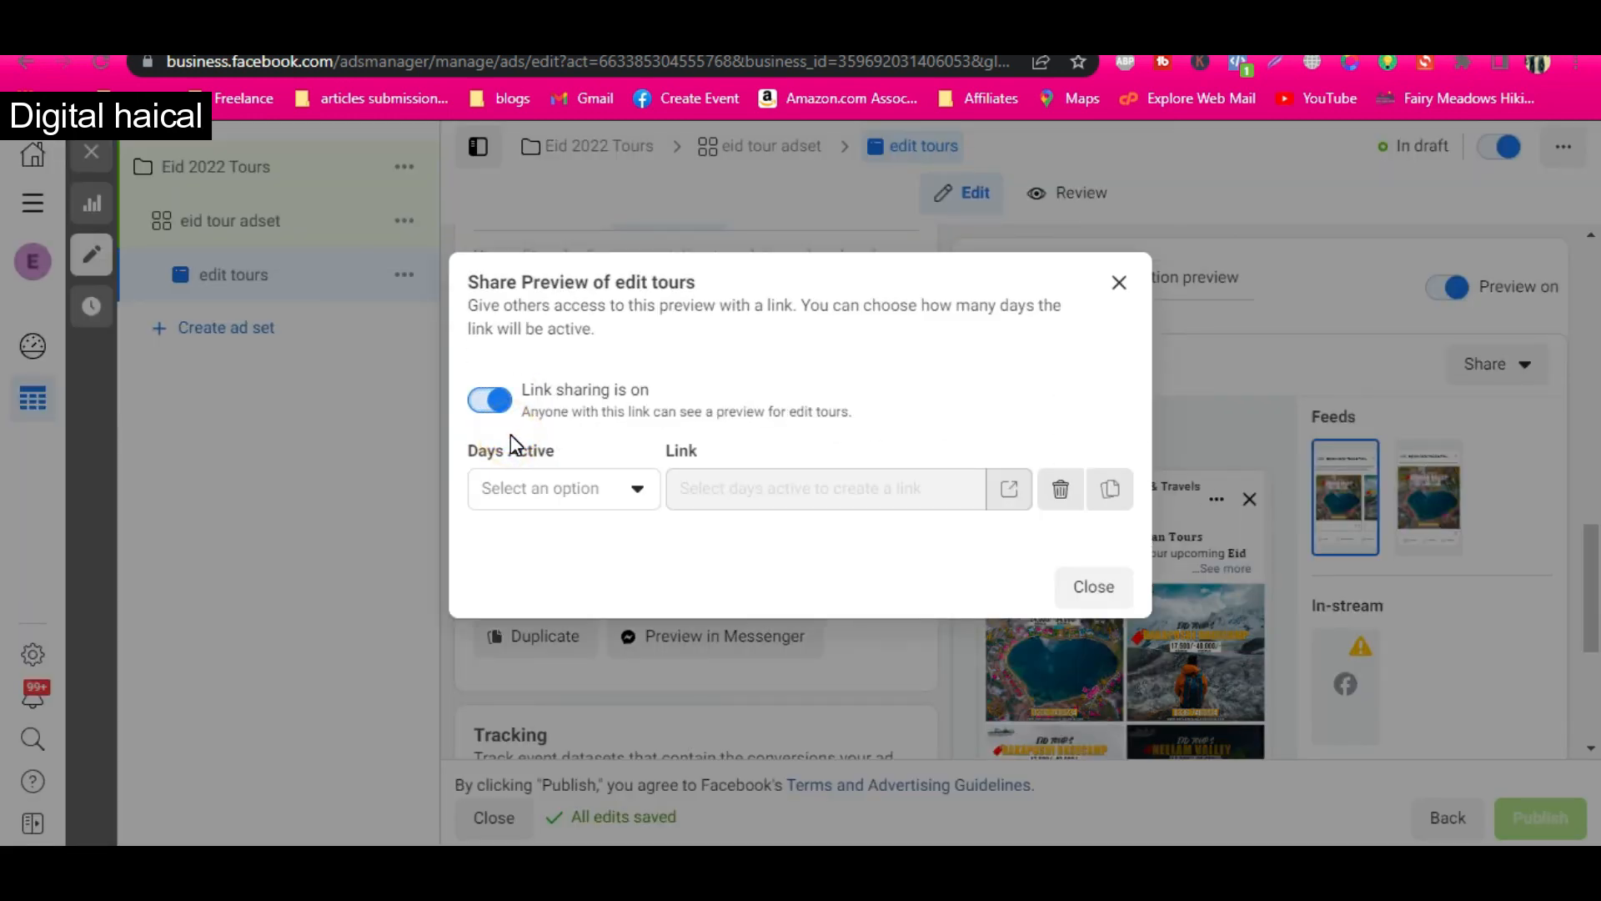
{"action": "left_click", "coordinate": [597, 491]}
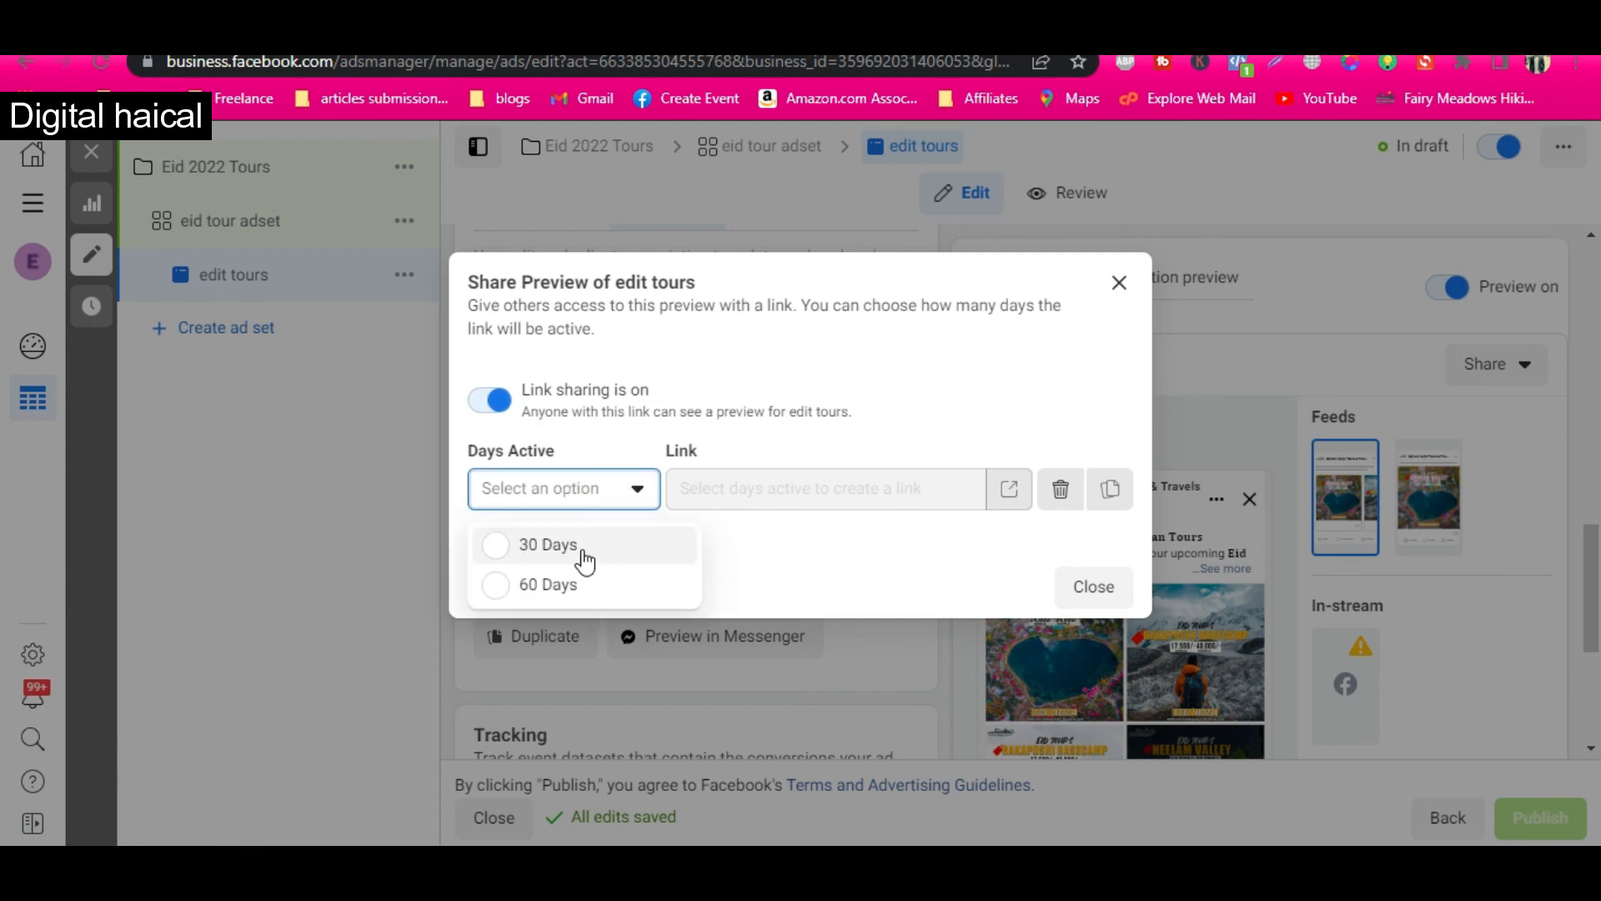
{"action": "left_click", "coordinate": [580, 543]}
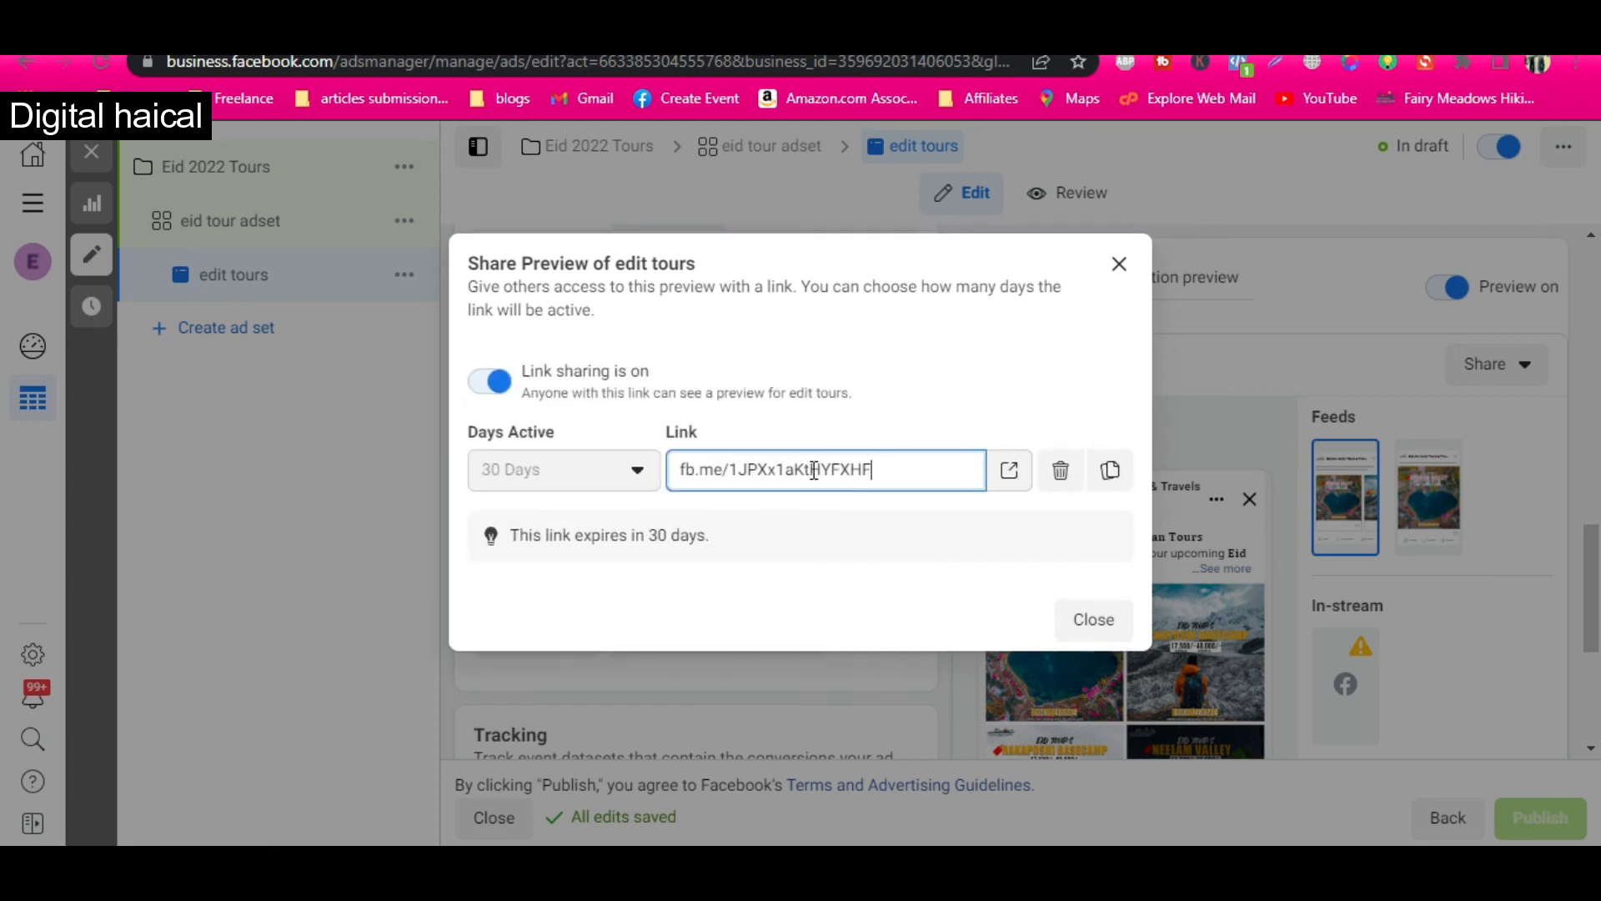
- Copy the shared preview link and open it in a new browser tab
{"action": "triple_click", "coordinate": [815, 471]}
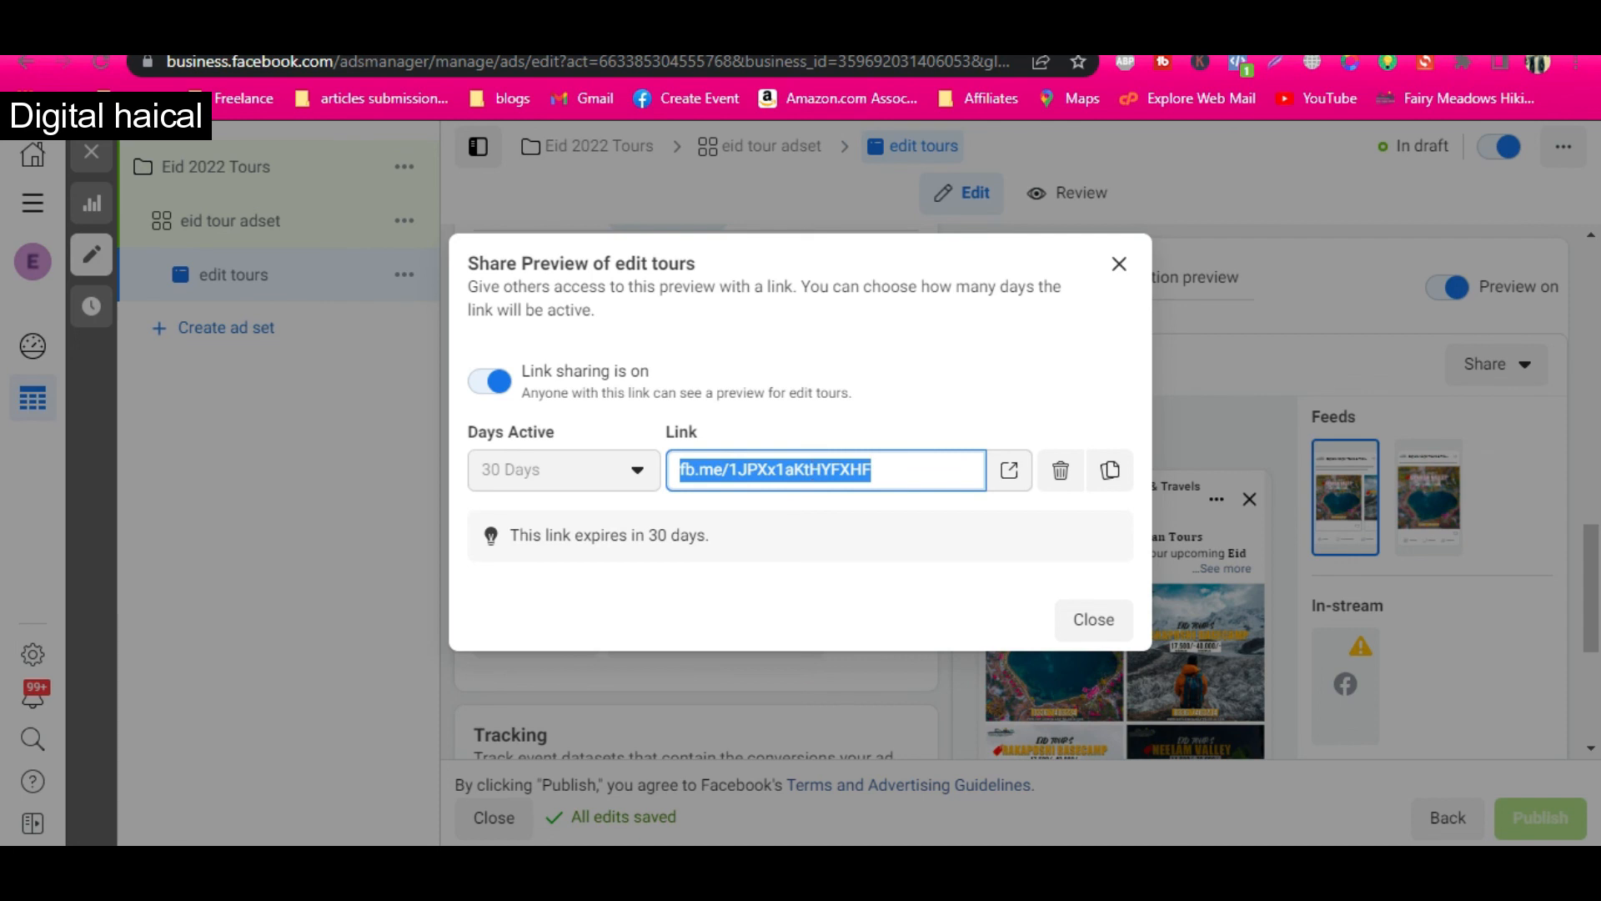
{"action": "key", "text": "ctrl+c"}
{"action": "key", "text": "ctrl+t"}
{"action": "key", "text": "ctrl+v"}
{"action": "key", "text": "Return"}
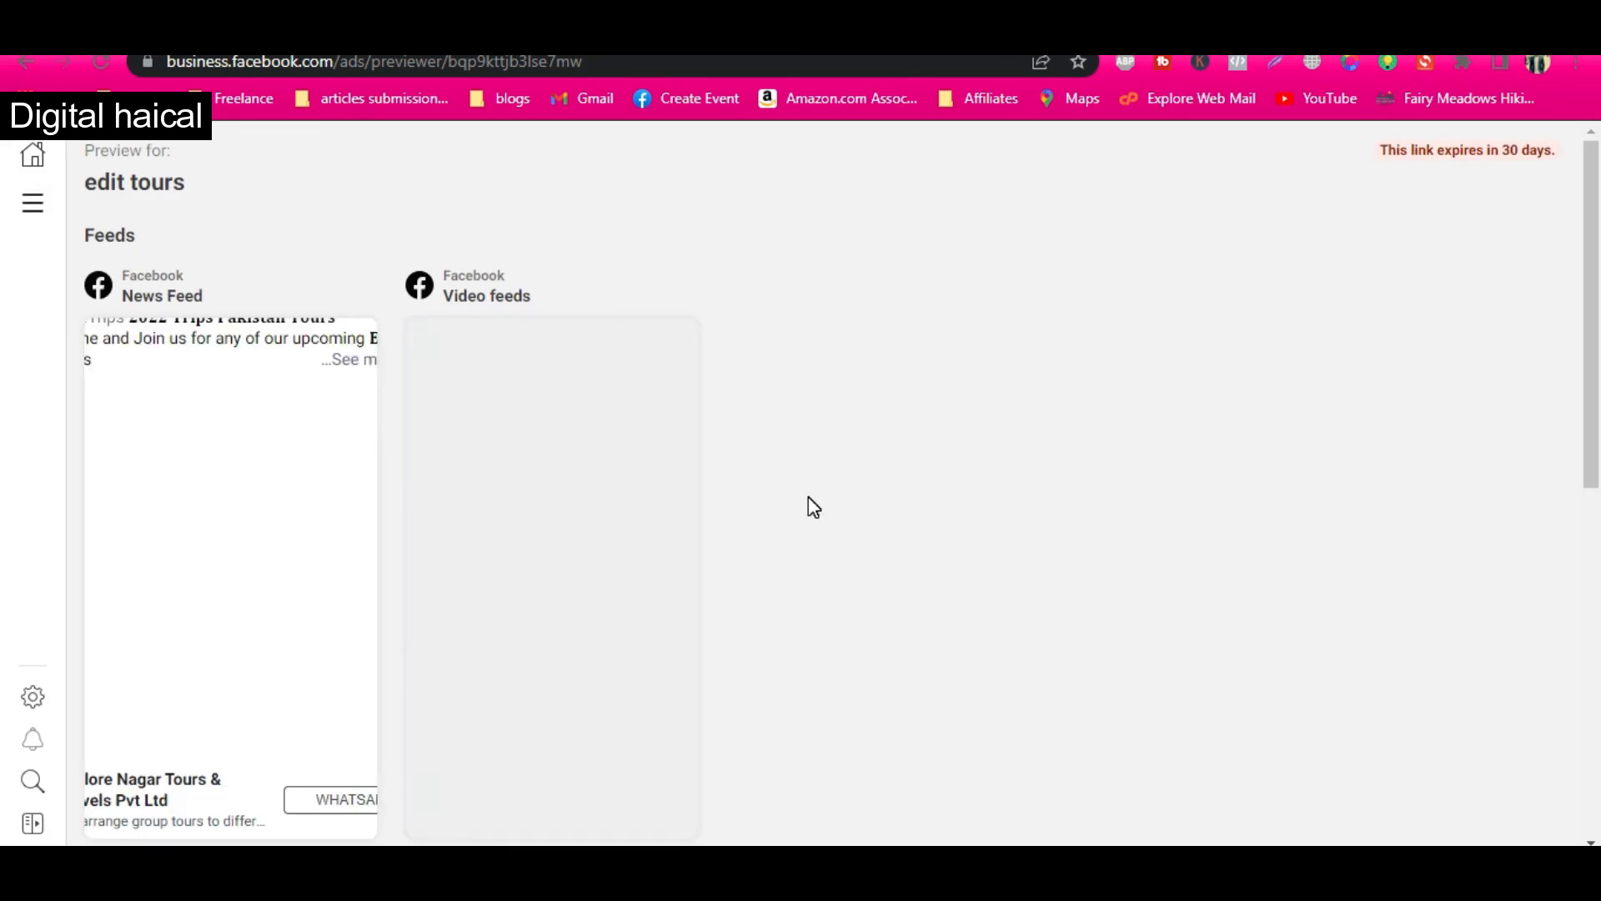
- Examine the shared ad preview for the News Feed, Video feeds and In-stream videos placements
{"action": "mouse_move", "coordinate": [253, 325]}
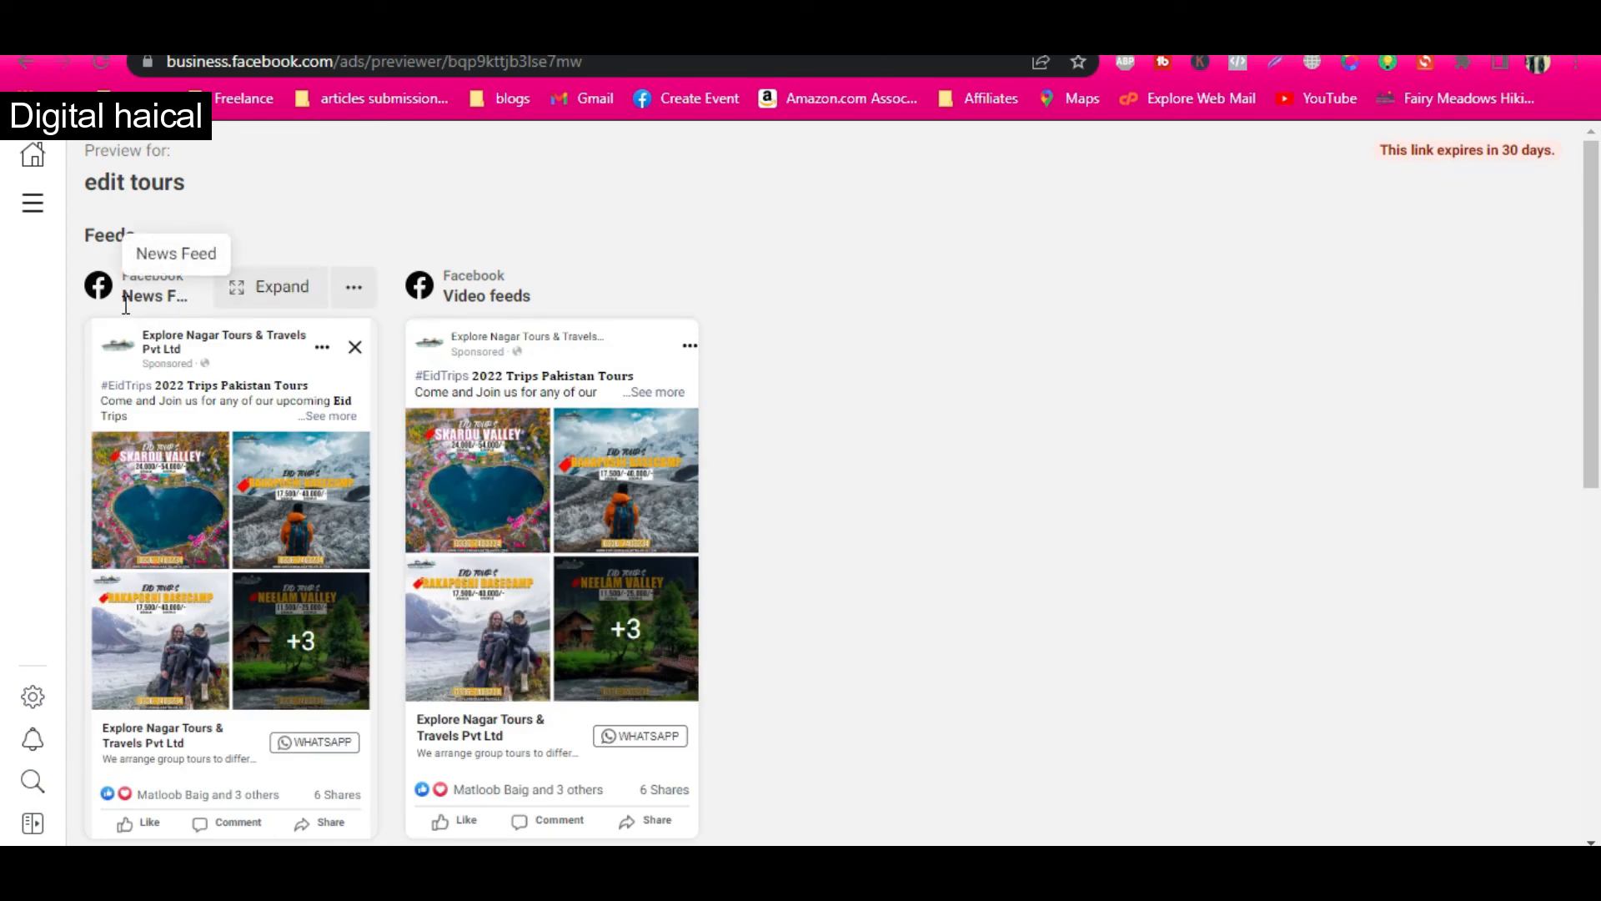
{"action": "mouse_move", "coordinate": [467, 344]}
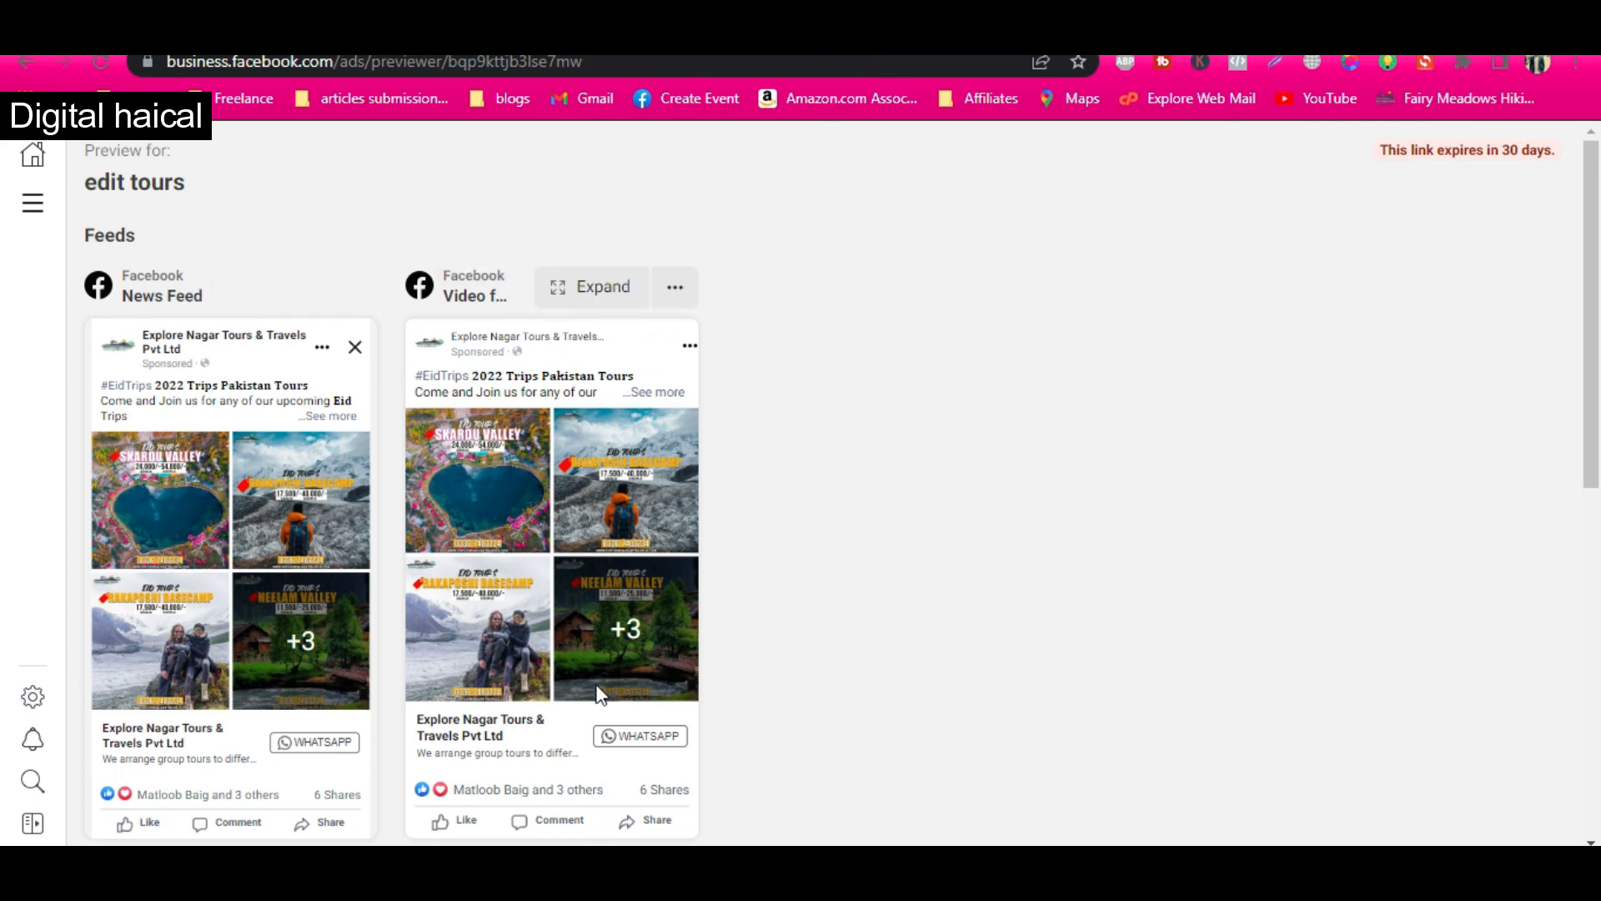
{"action": "scroll", "coordinate": [627, 642], "scroll_direction": "down", "scroll_amount": 7}
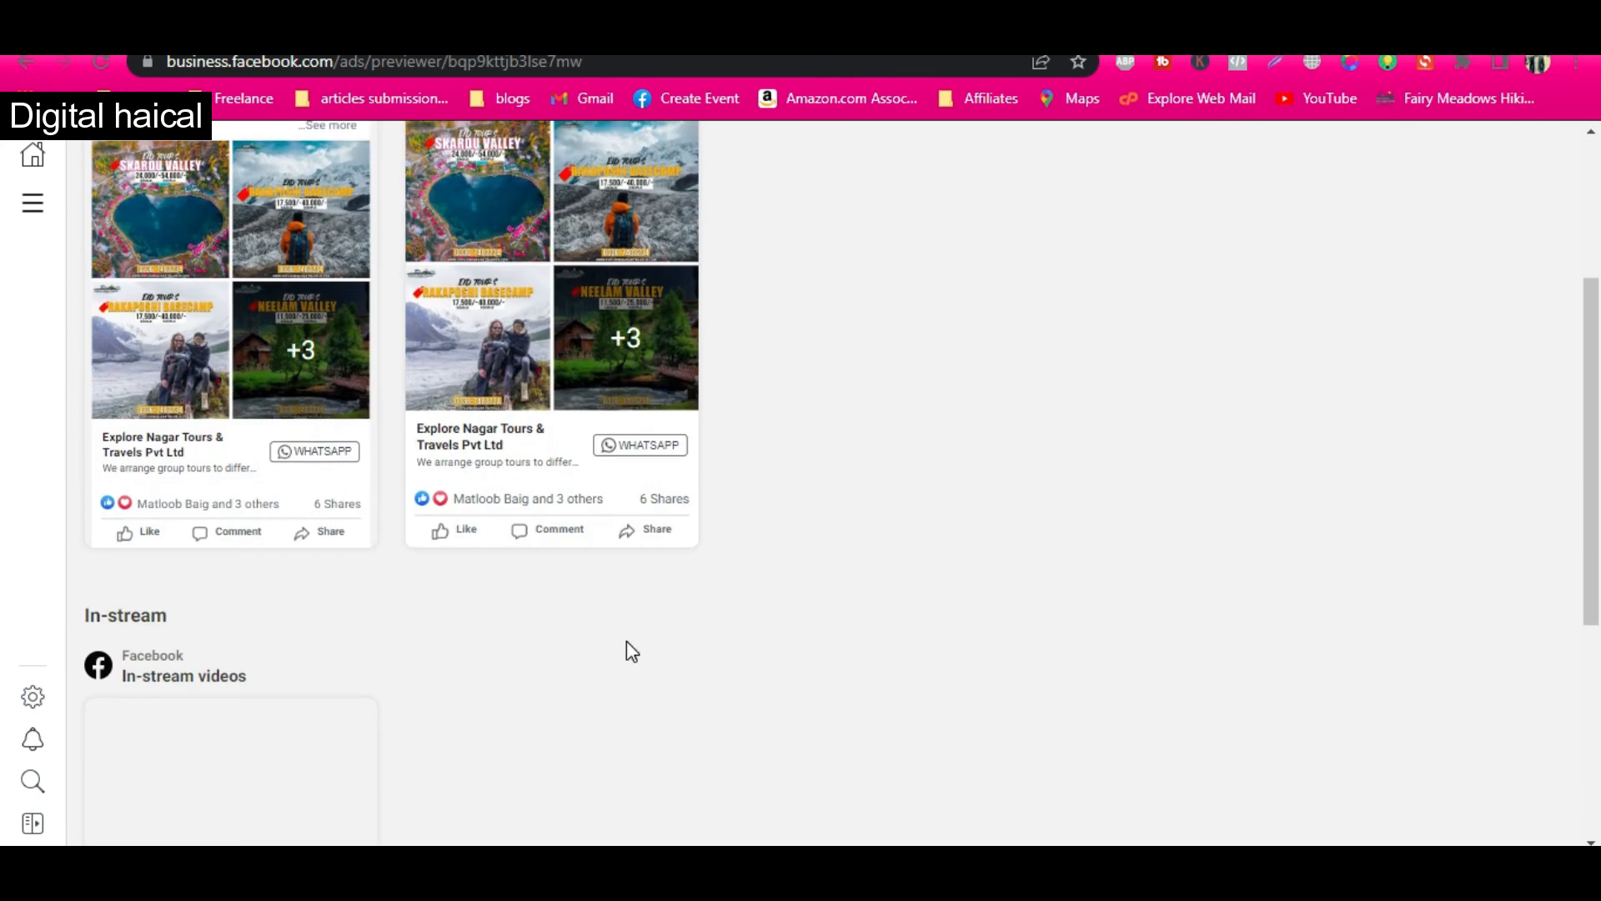
{"action": "scroll", "coordinate": [632, 650], "scroll_direction": "down", "scroll_amount": 1}
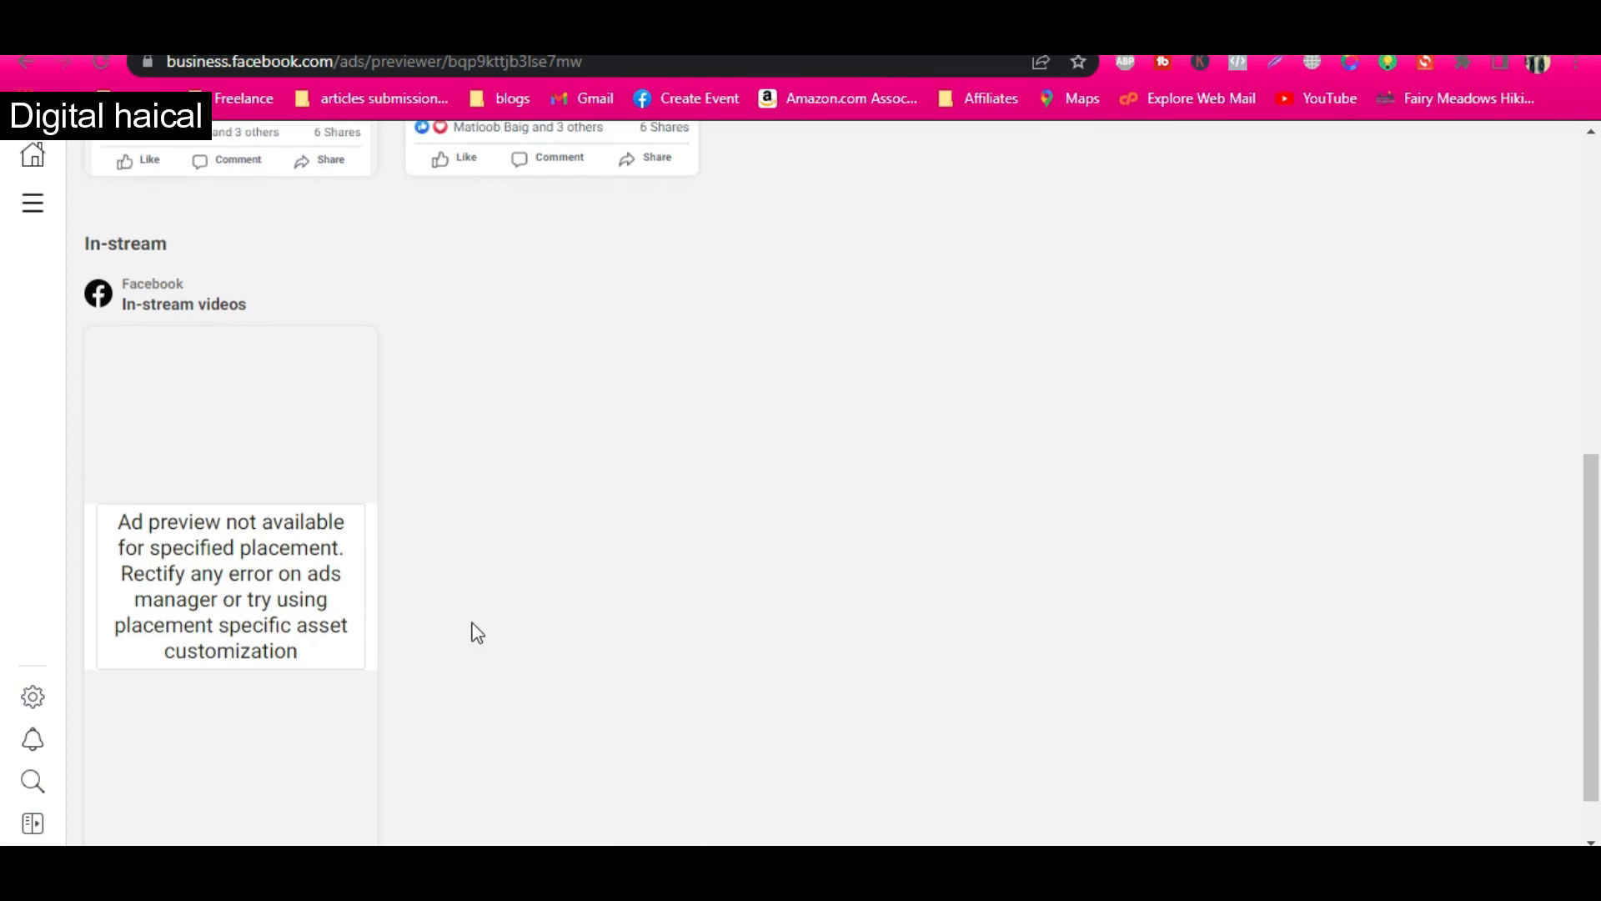
{"action": "mouse_move", "coordinate": [287, 504]}
{"action": "scroll", "coordinate": [583, 514], "scroll_direction": "down", "scroll_amount": 1}
{"action": "scroll", "coordinate": [583, 515], "scroll_direction": "up", "scroll_amount": 5}
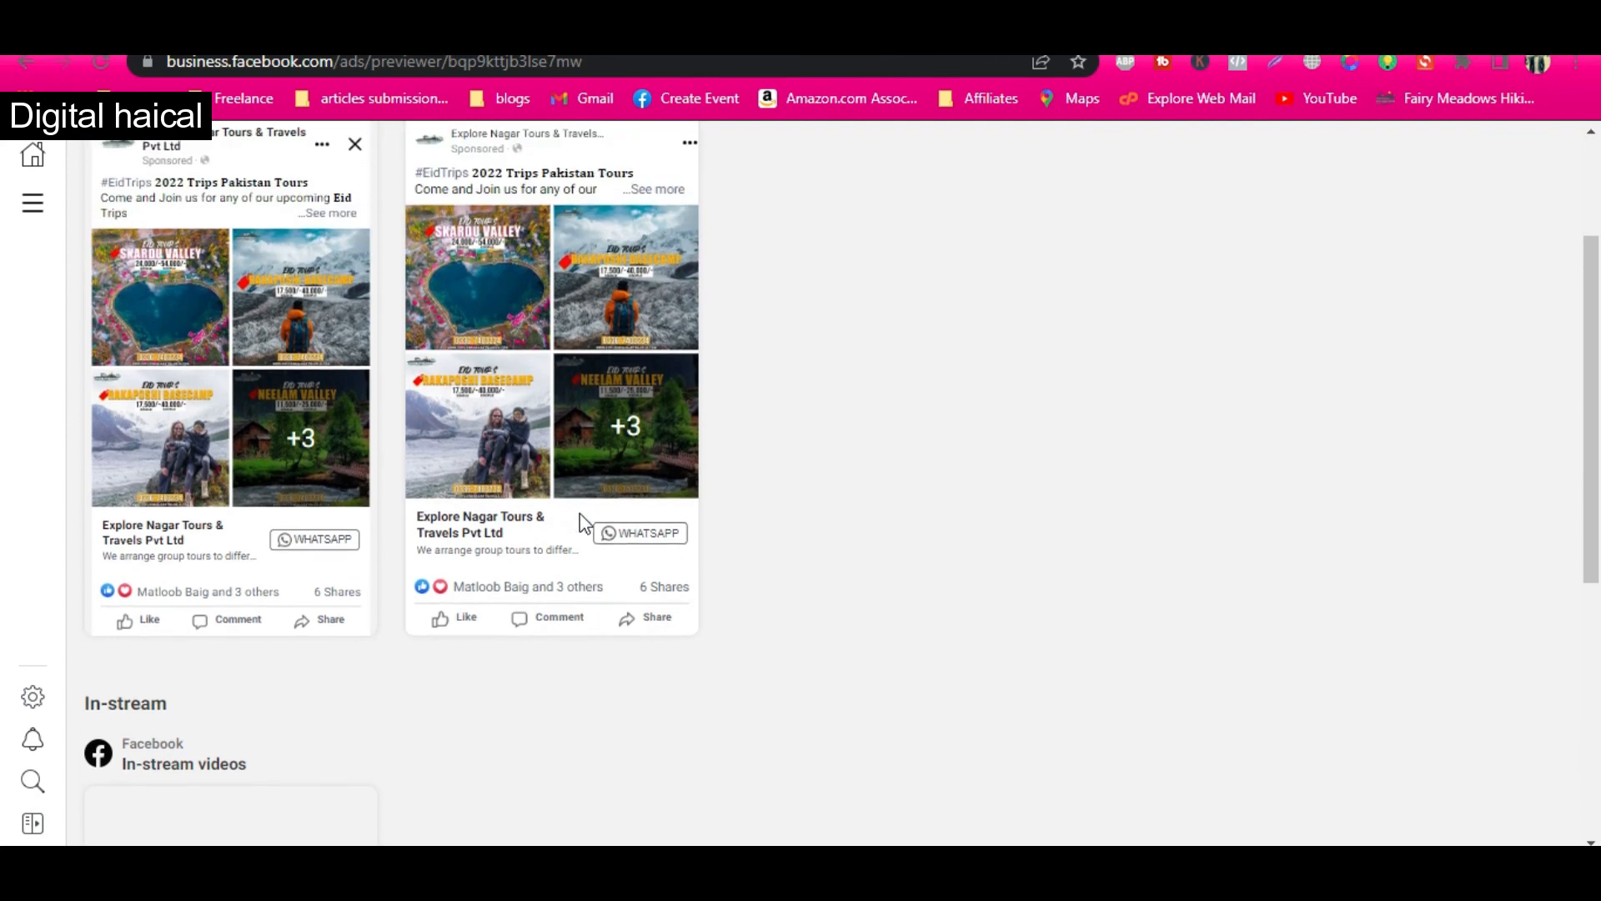
{"action": "scroll", "coordinate": [534, 517], "scroll_direction": "up", "scroll_amount": 3}
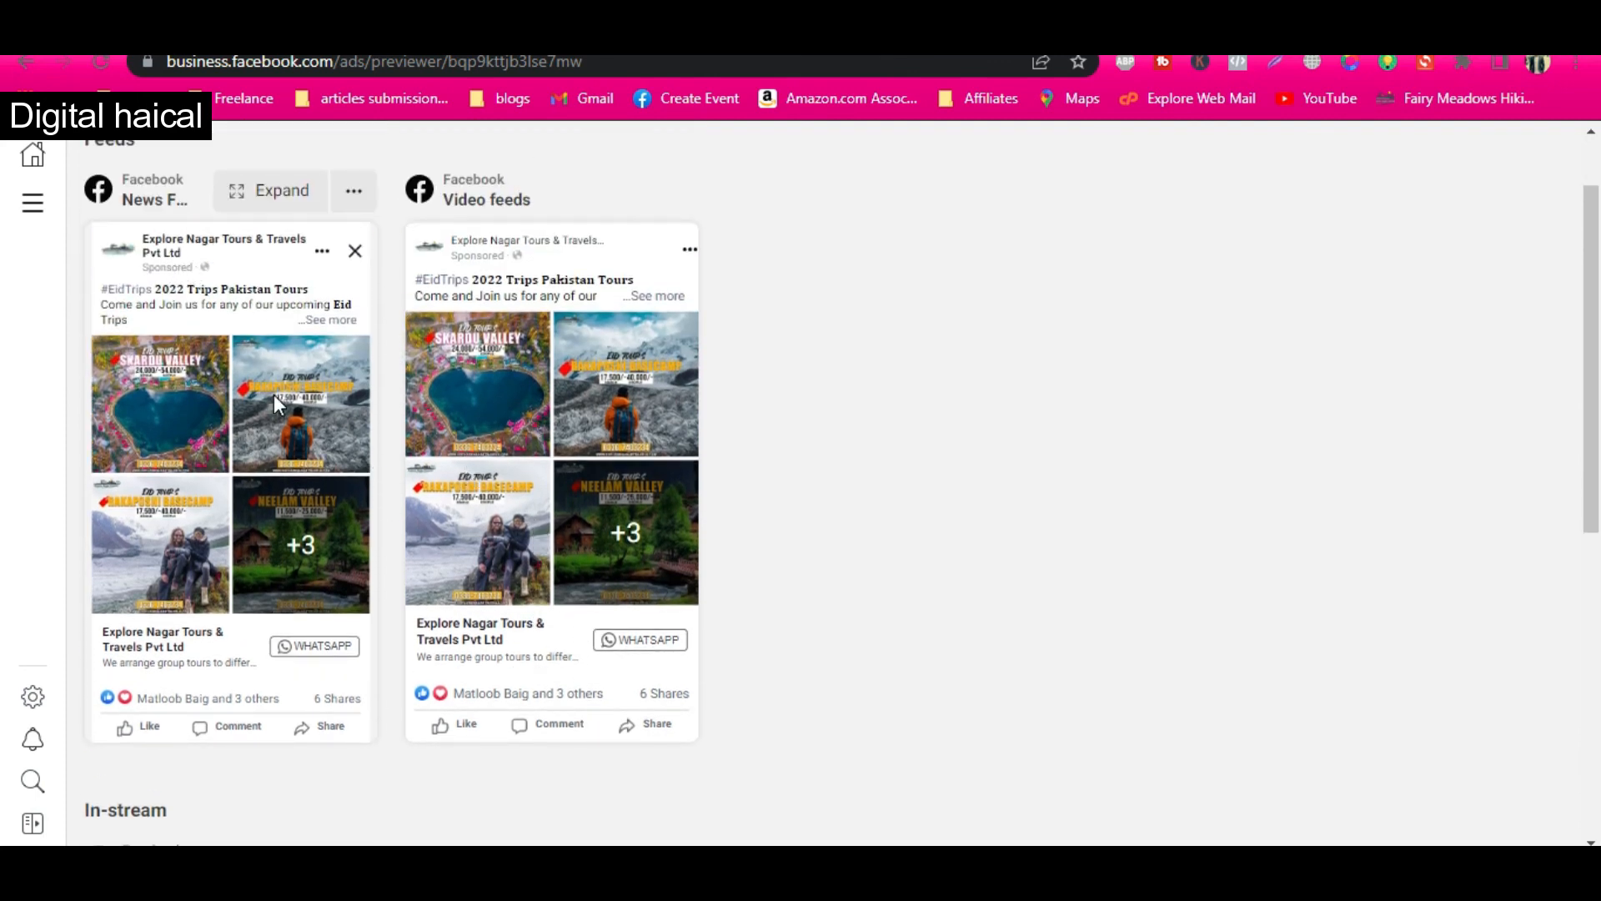
{"action": "scroll", "coordinate": [274, 394], "scroll_direction": "up", "scroll_amount": 1}
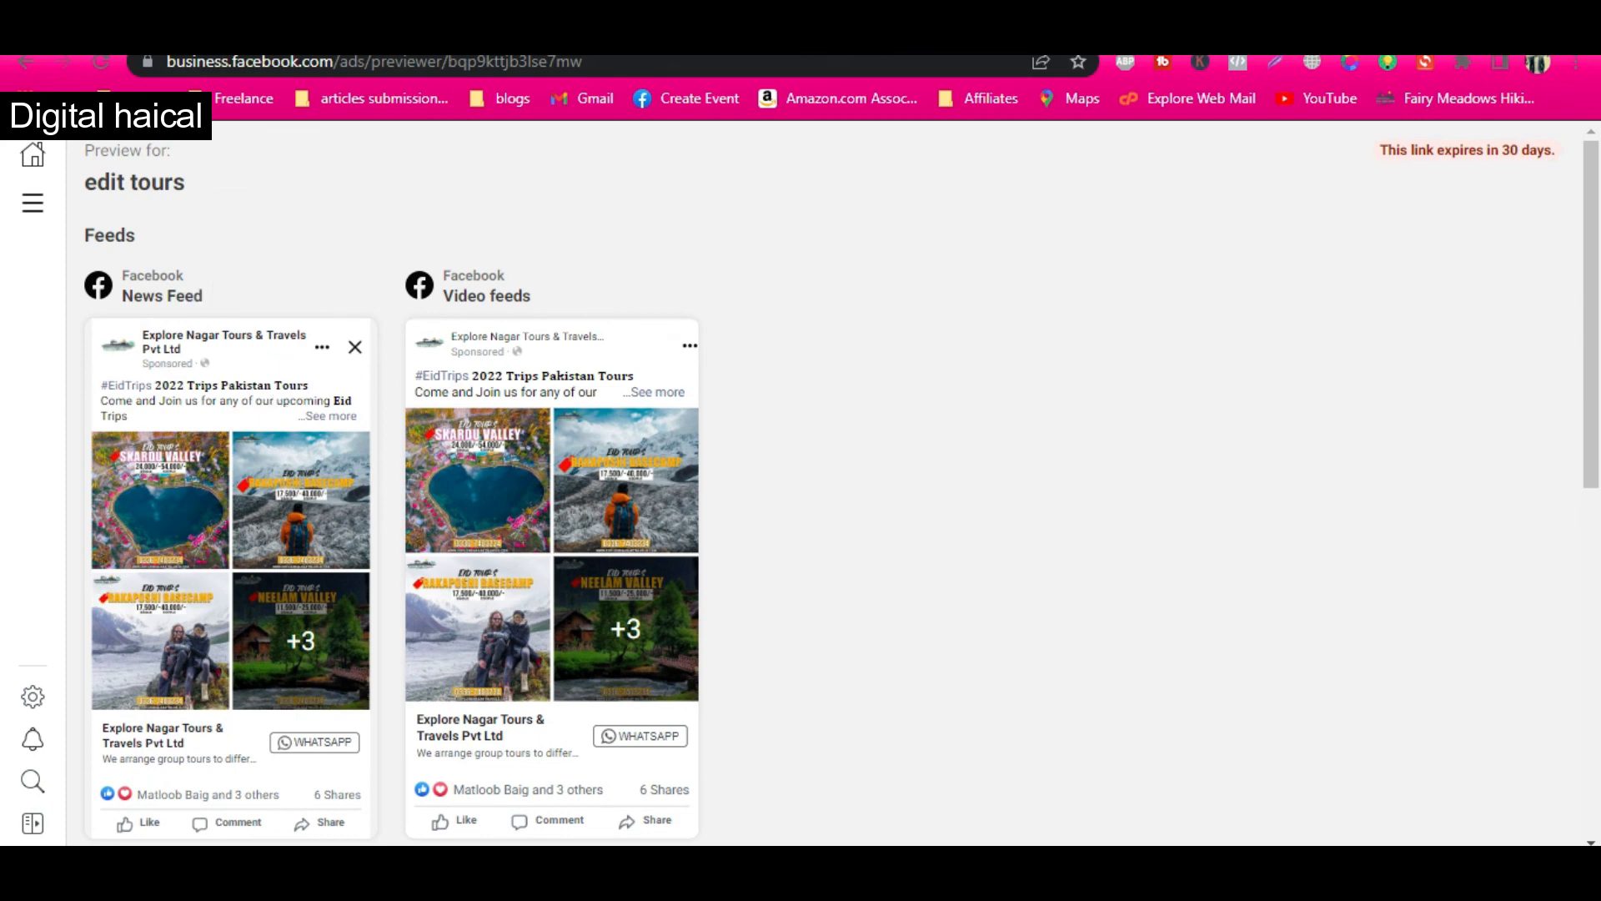